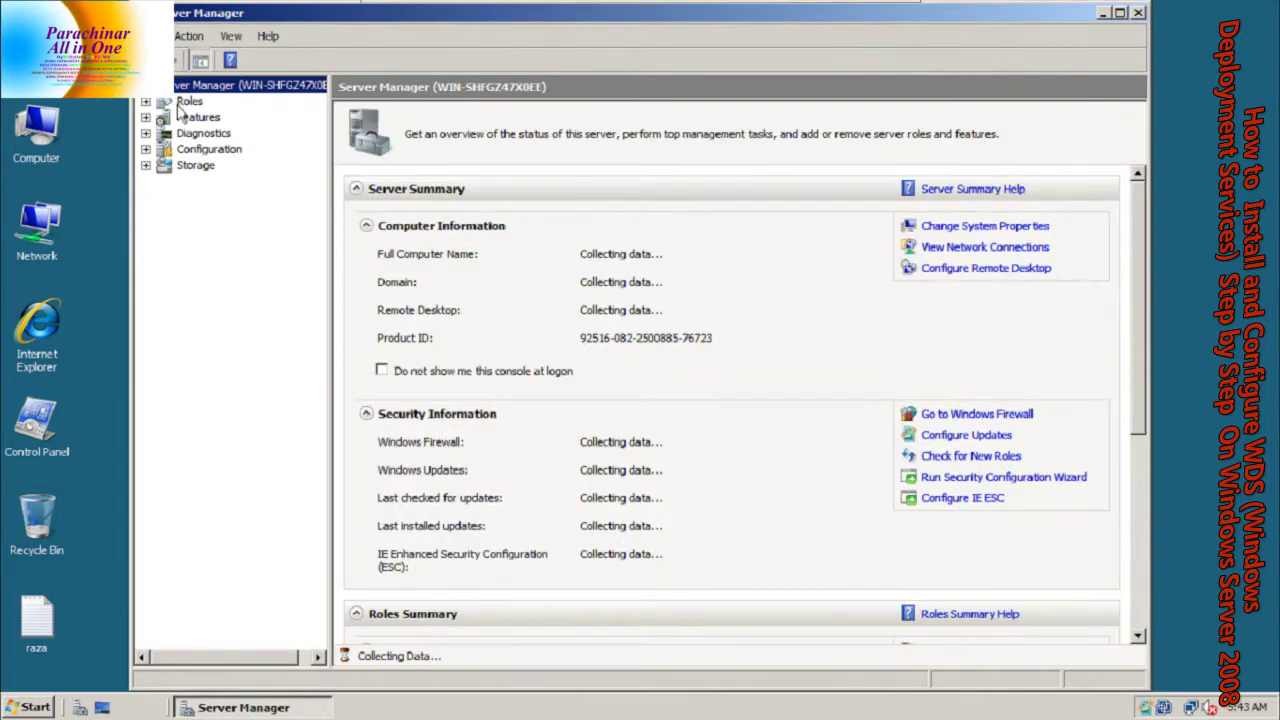
Show the Roles summary in Server Manager, with the window maximized
click(185, 102)
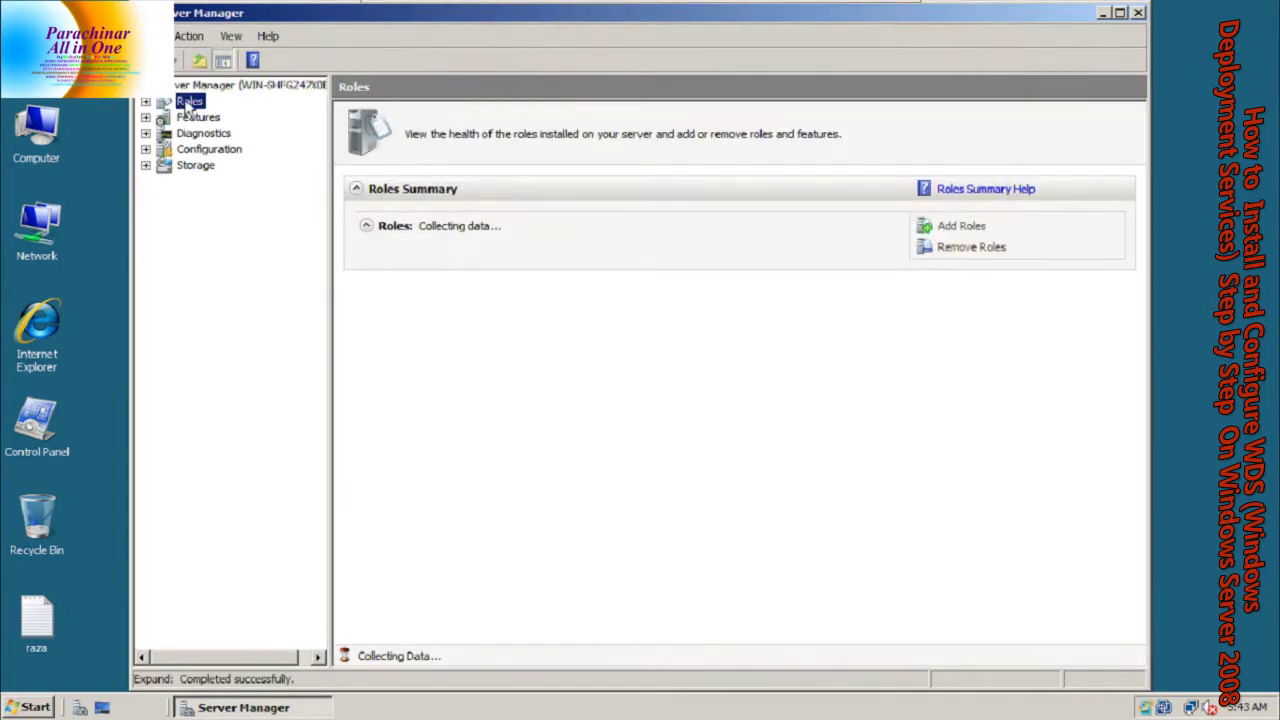
double_click(376, 20)
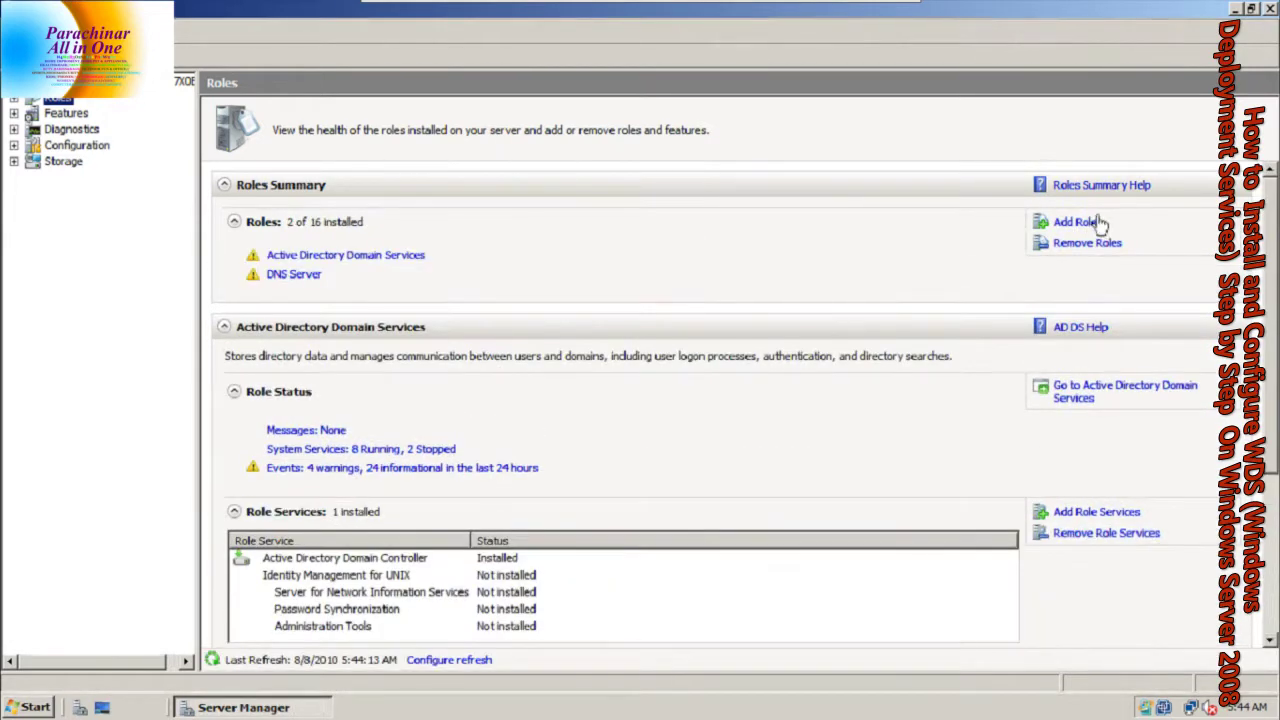
Start Add Roles and select DHCP Server and Windows Deployment Services
click(1080, 222)
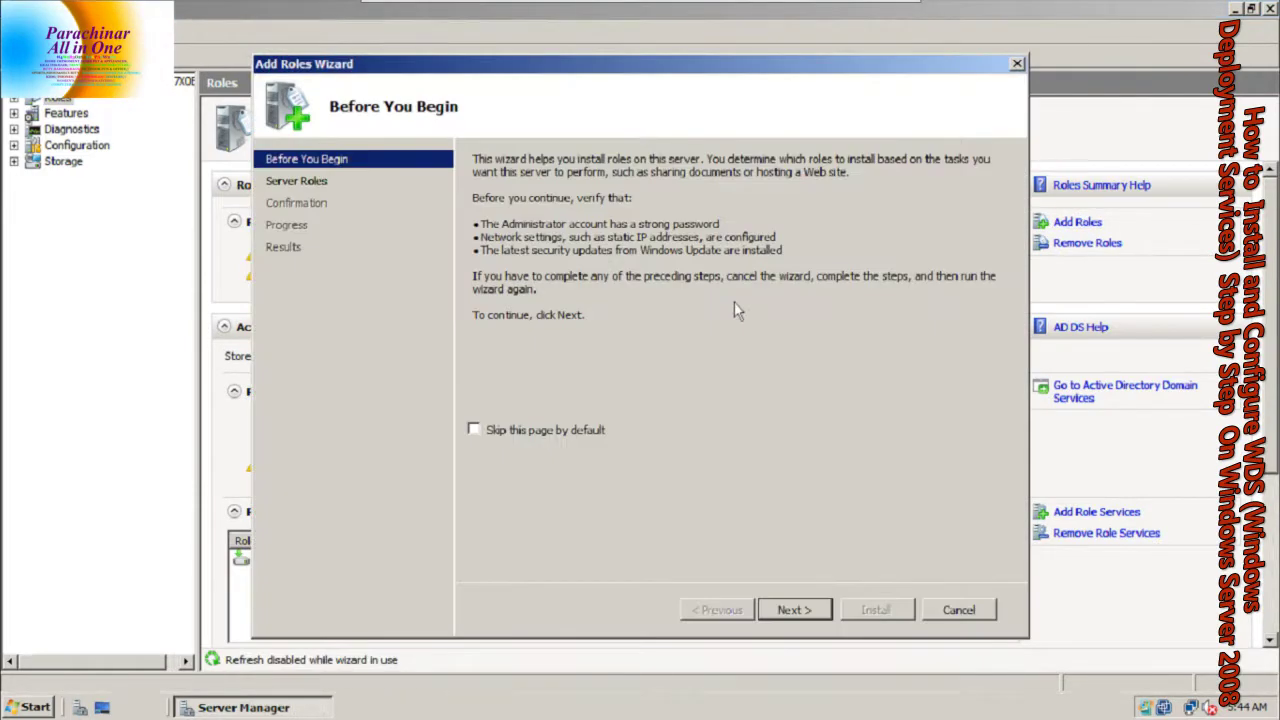
click(793, 609)
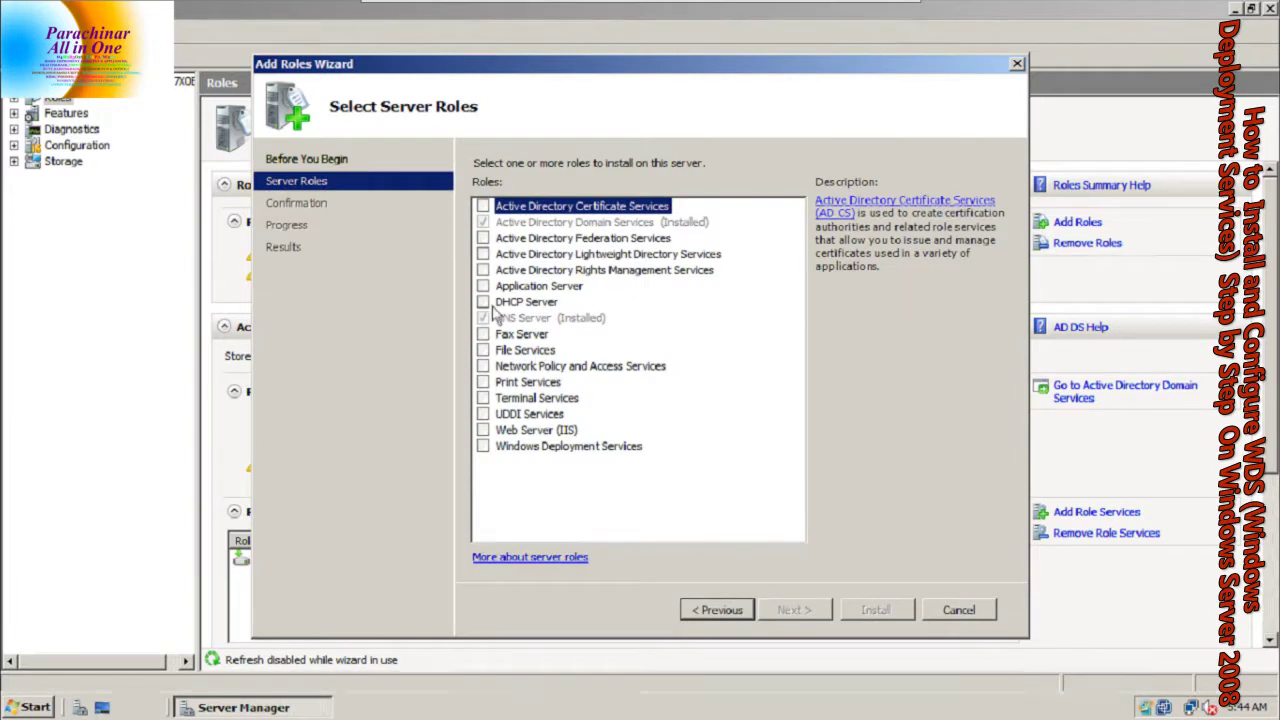
click(510, 303)
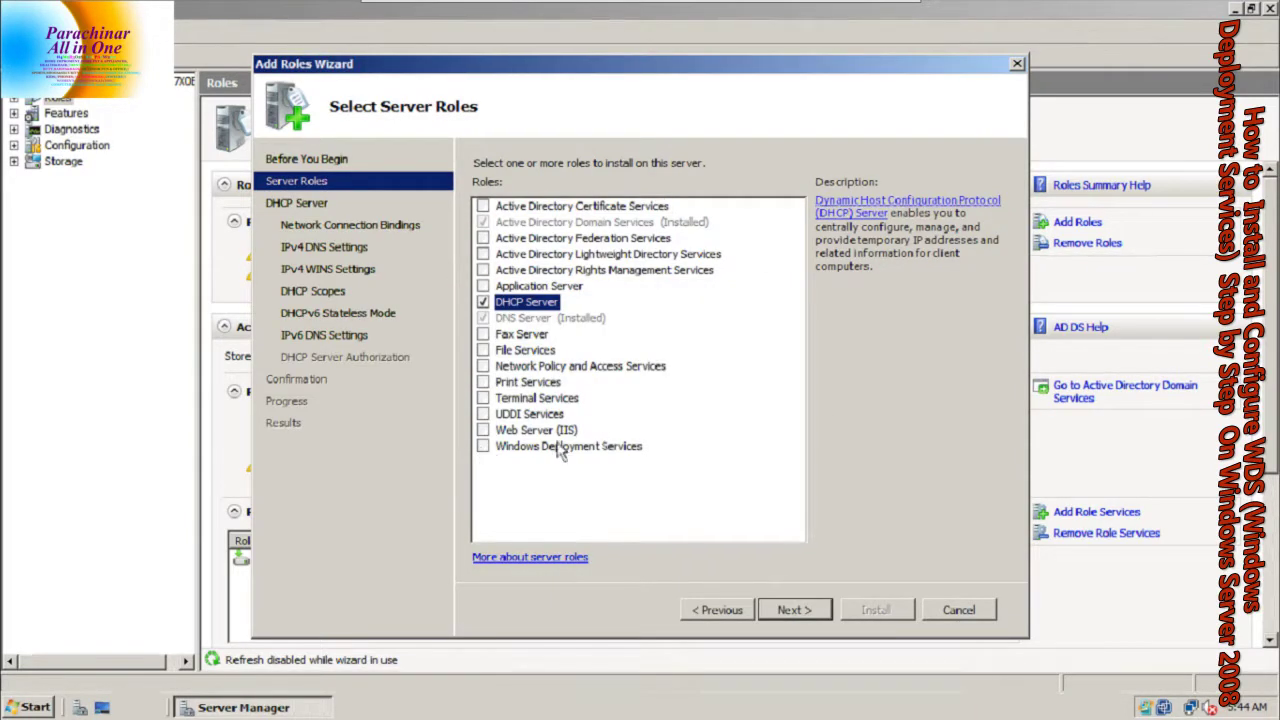
click(485, 448)
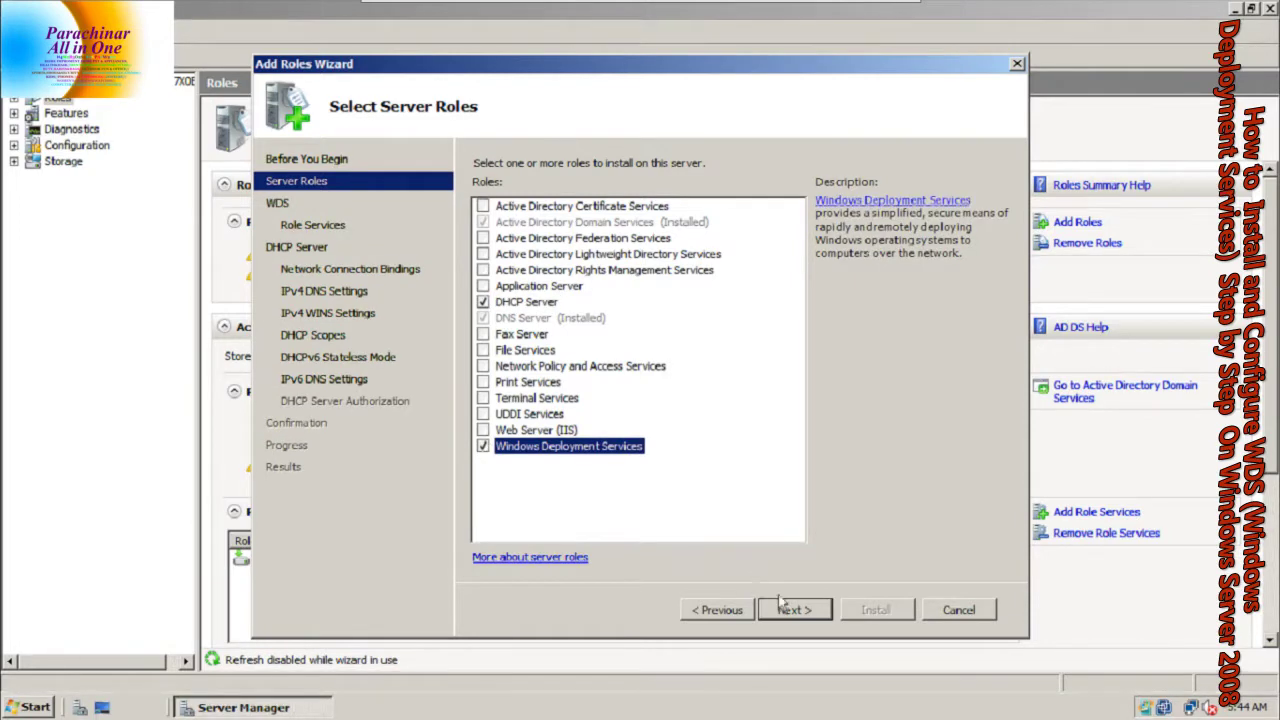
click(785, 610)
Accept default WDS role services, 192.168.0.1 binding, raza.com DNS settings and WINS not required
click(785, 610)
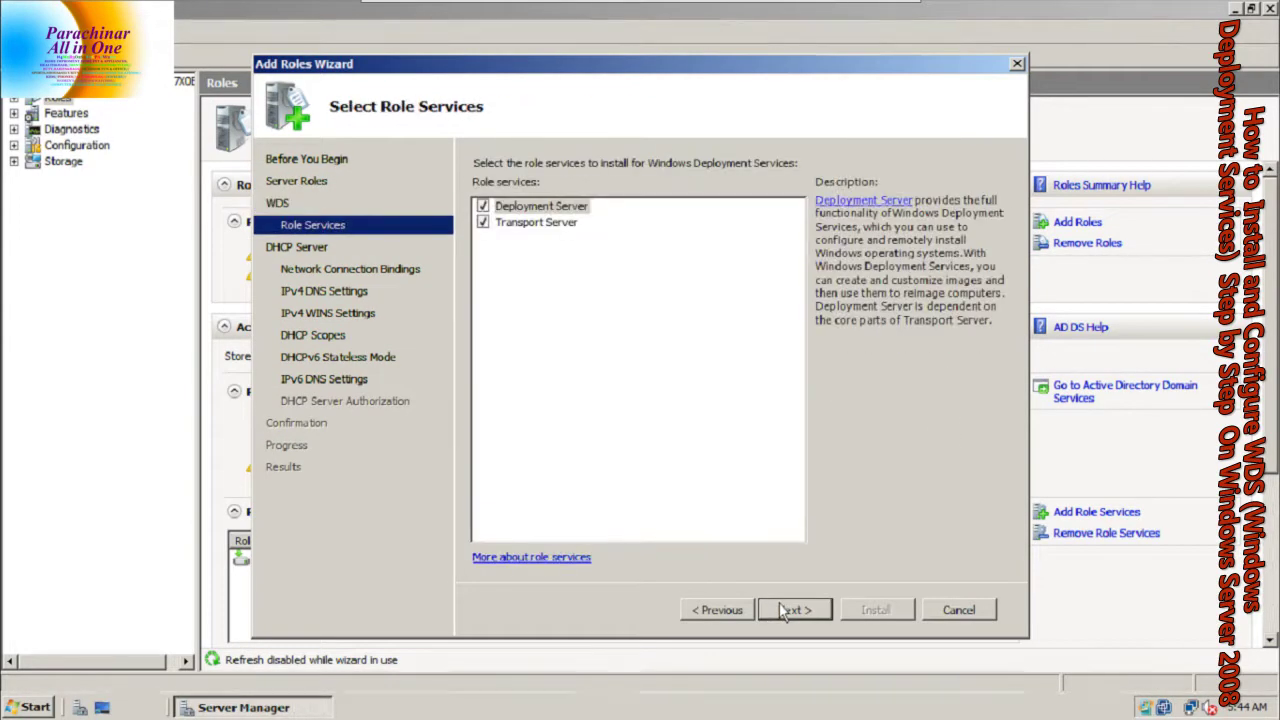
click(785, 610)
click(785, 610)
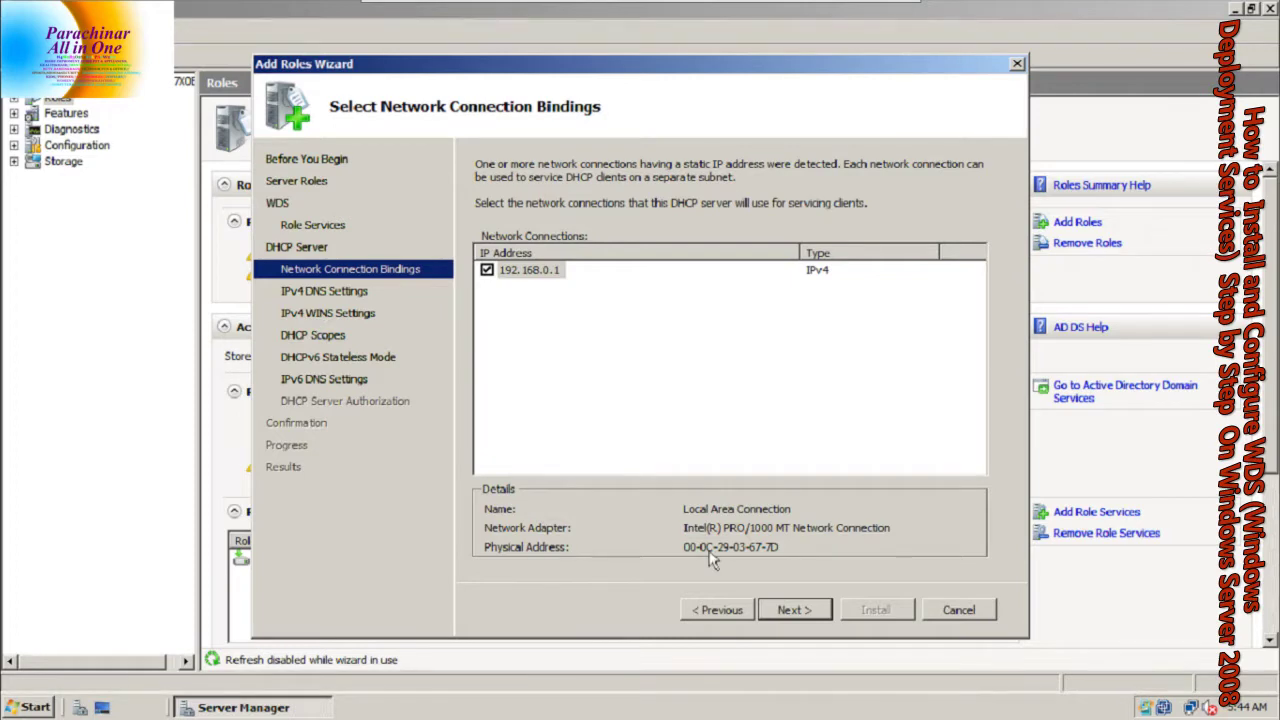
click(794, 610)
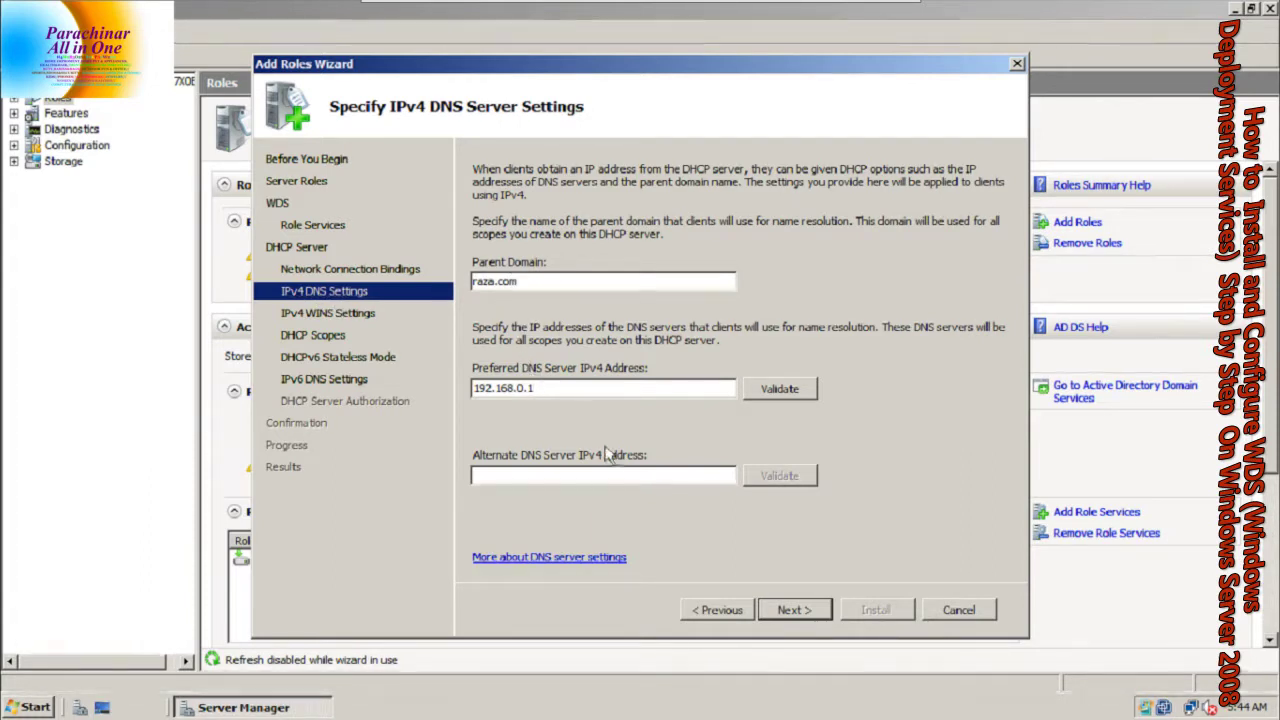
click(780, 611)
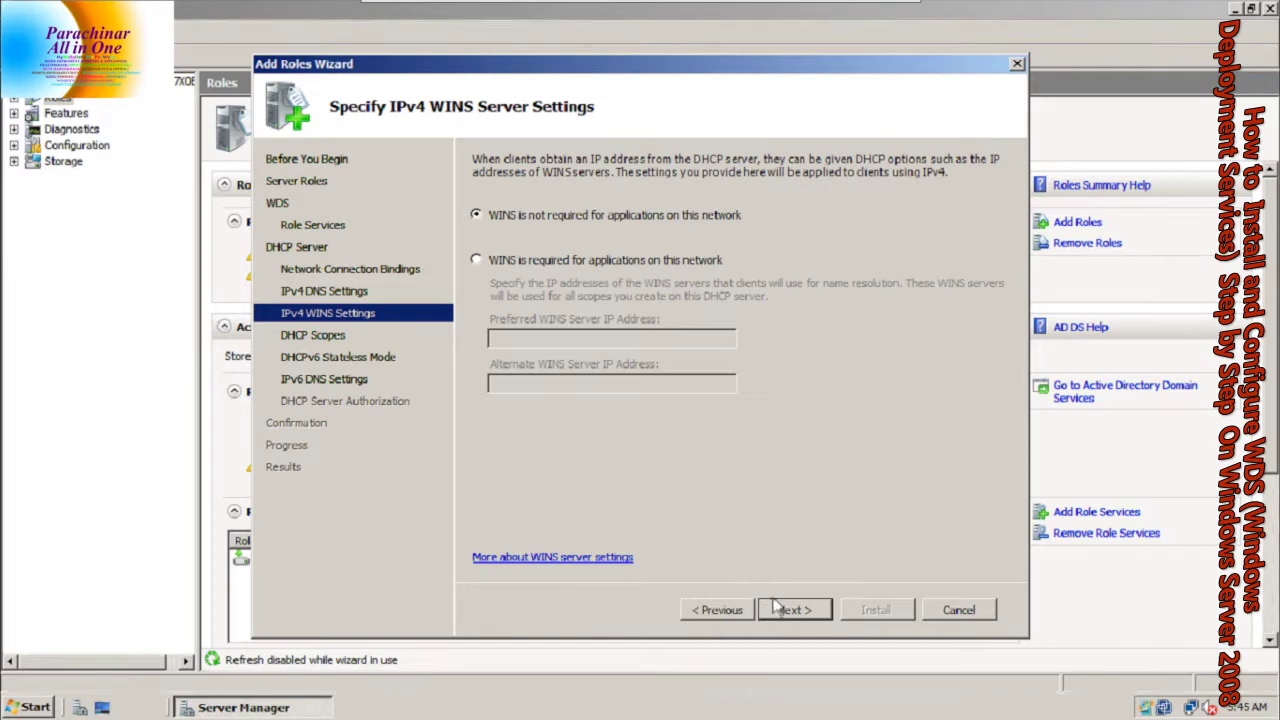
click(779, 612)
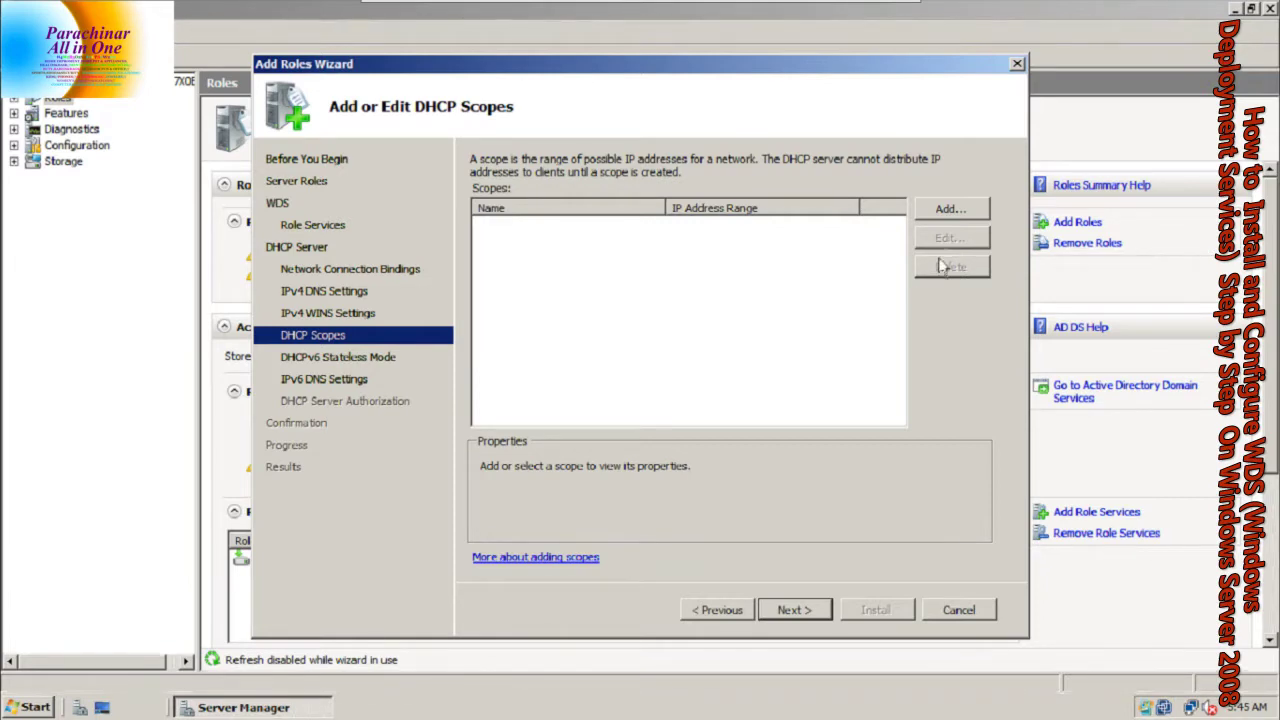
Add a DHCP scope named WDS with start 192.168.0.2 and end 192.168.0.50
click(944, 212)
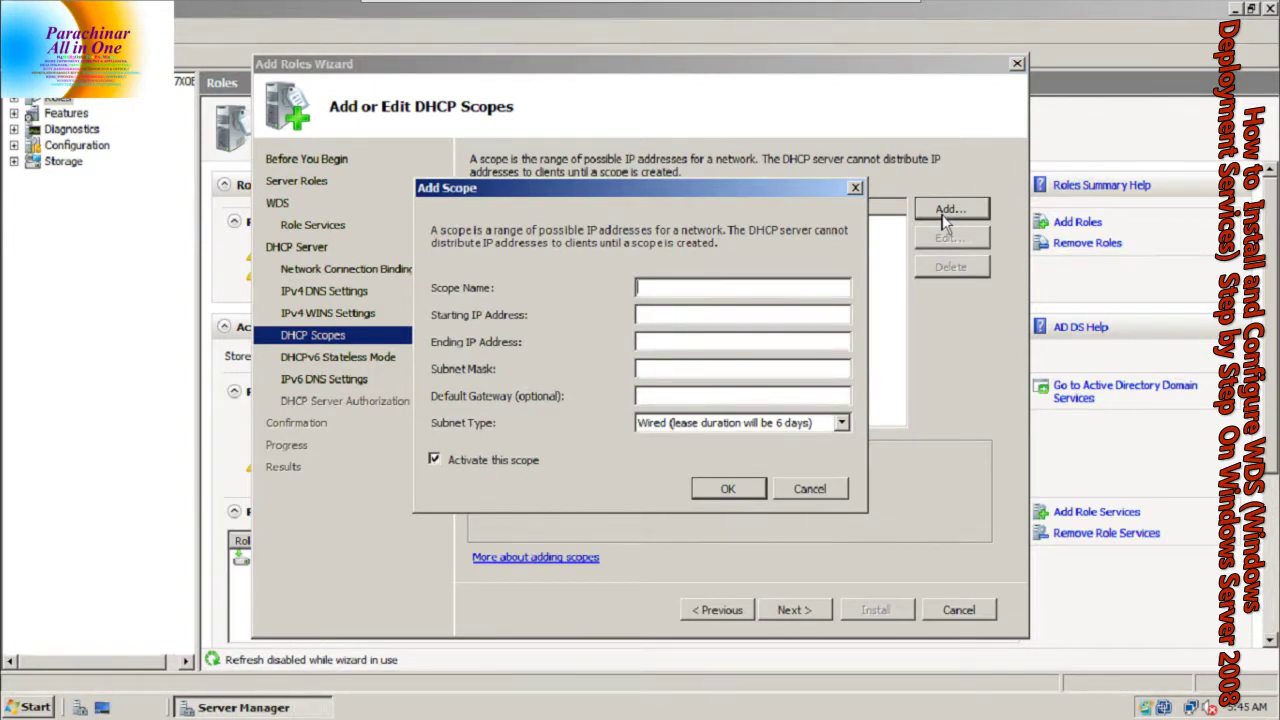
key(Caps_Lock)
text(WDS)
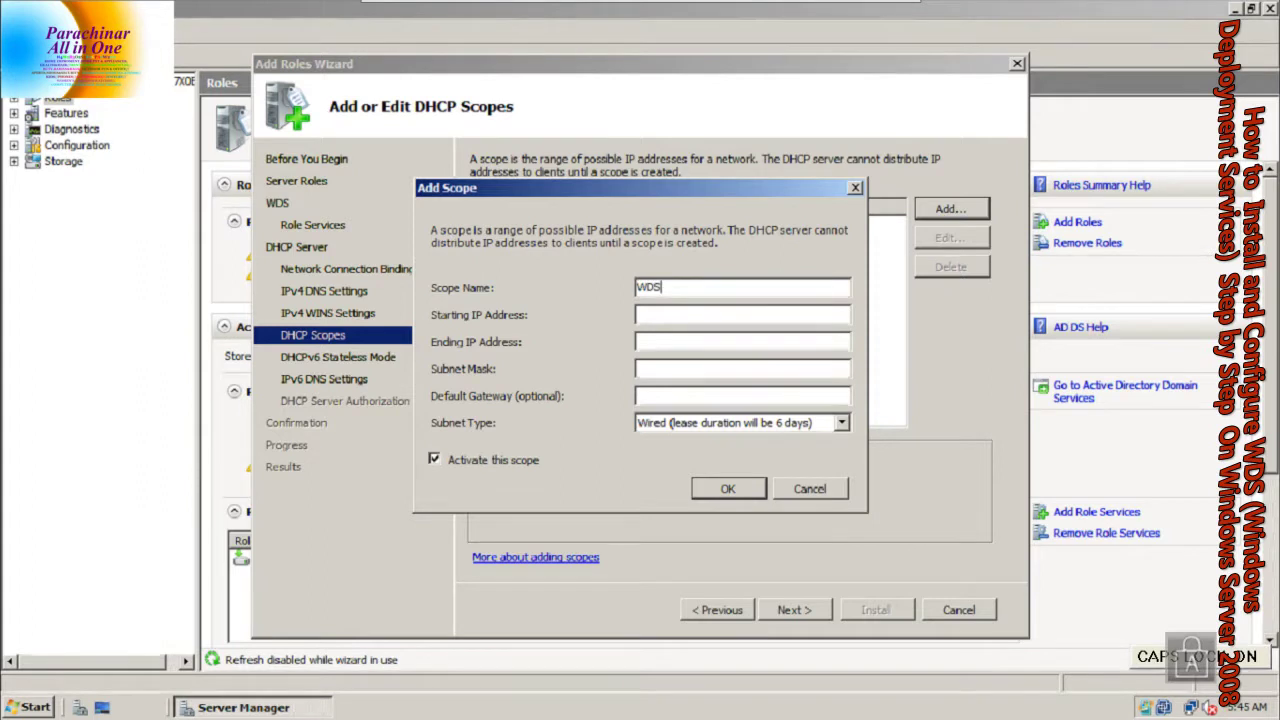
key(Tab)
text(1)
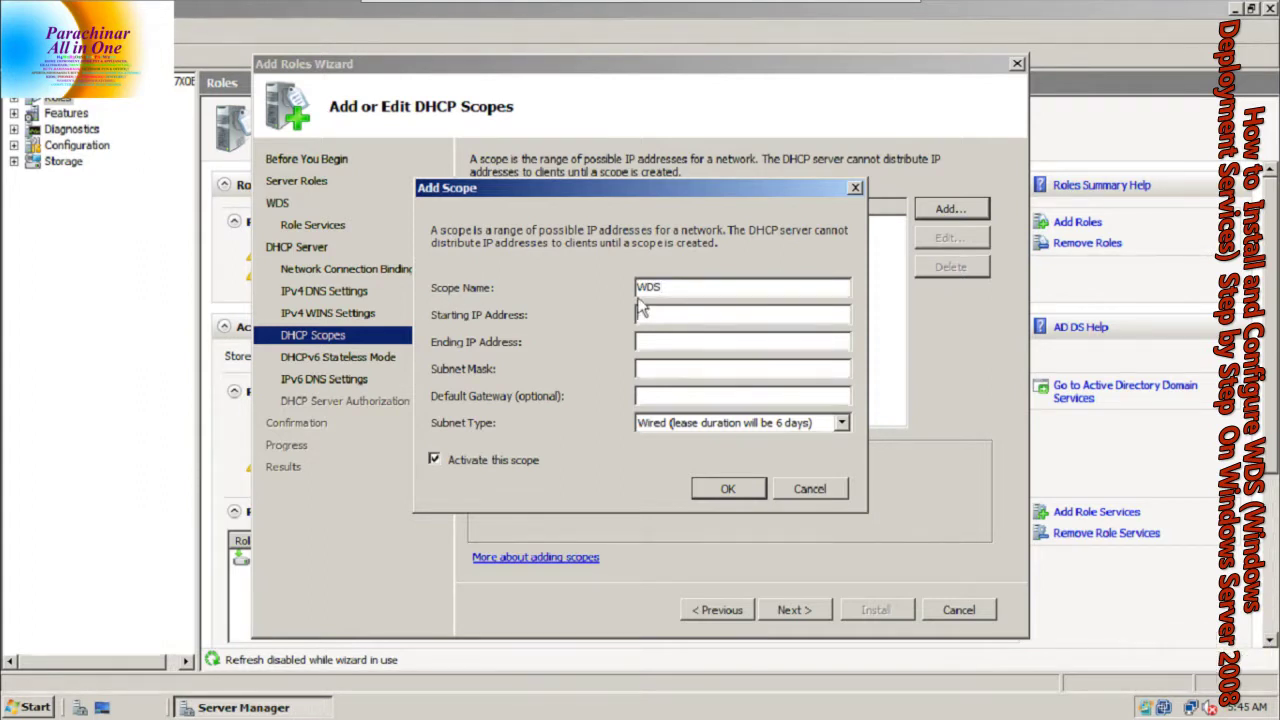
text(92.168.0)
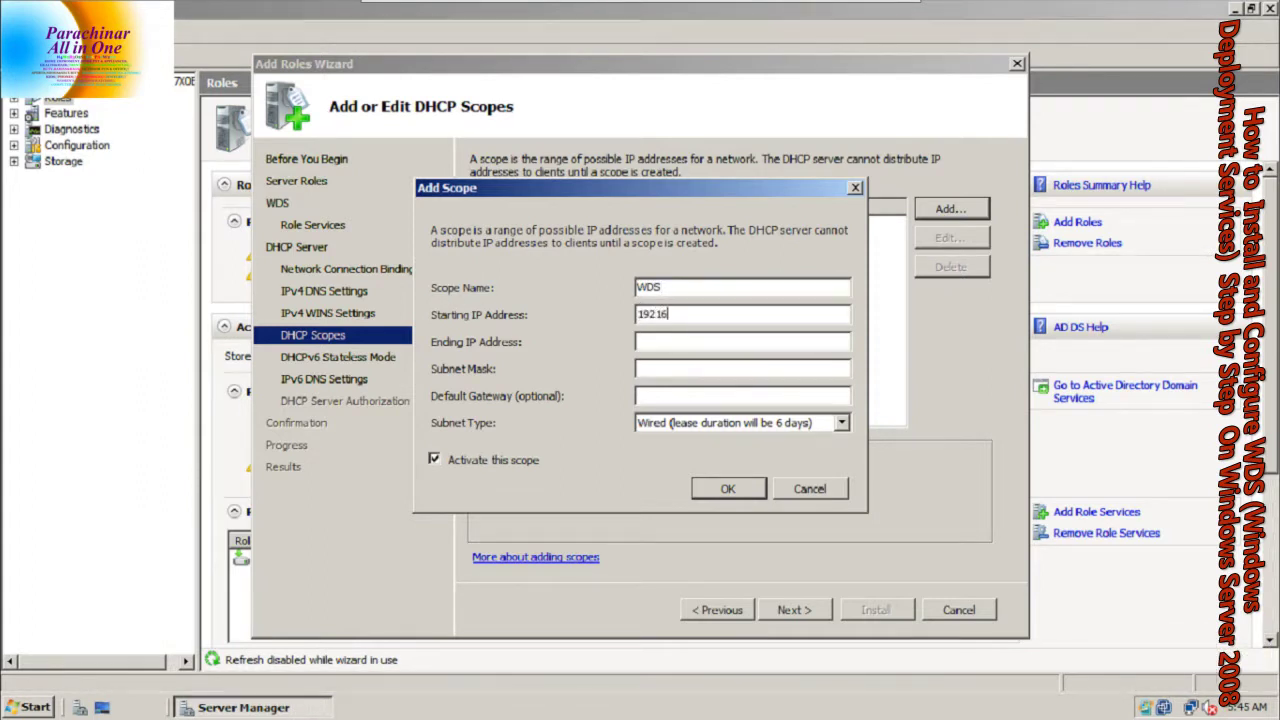
text(.)
key(Return)
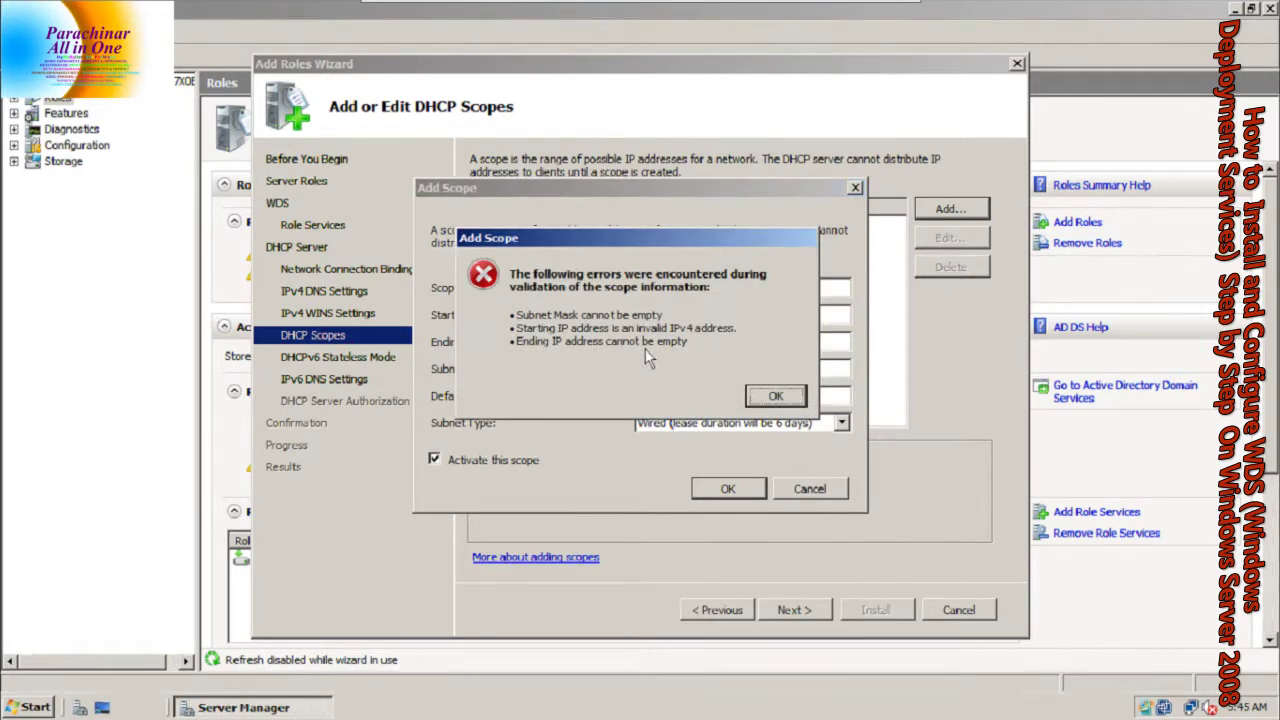
key(Return)
text(.168.0.2)
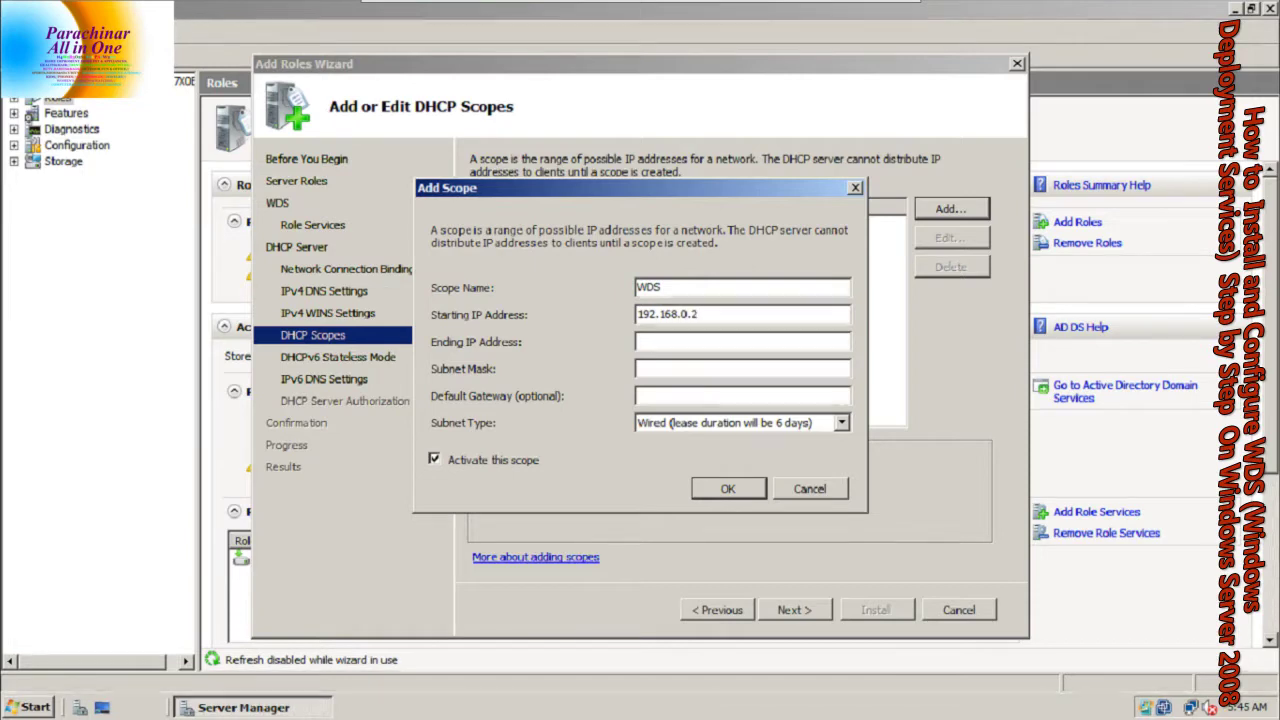
key(Tab)
text(192.168.0.50)
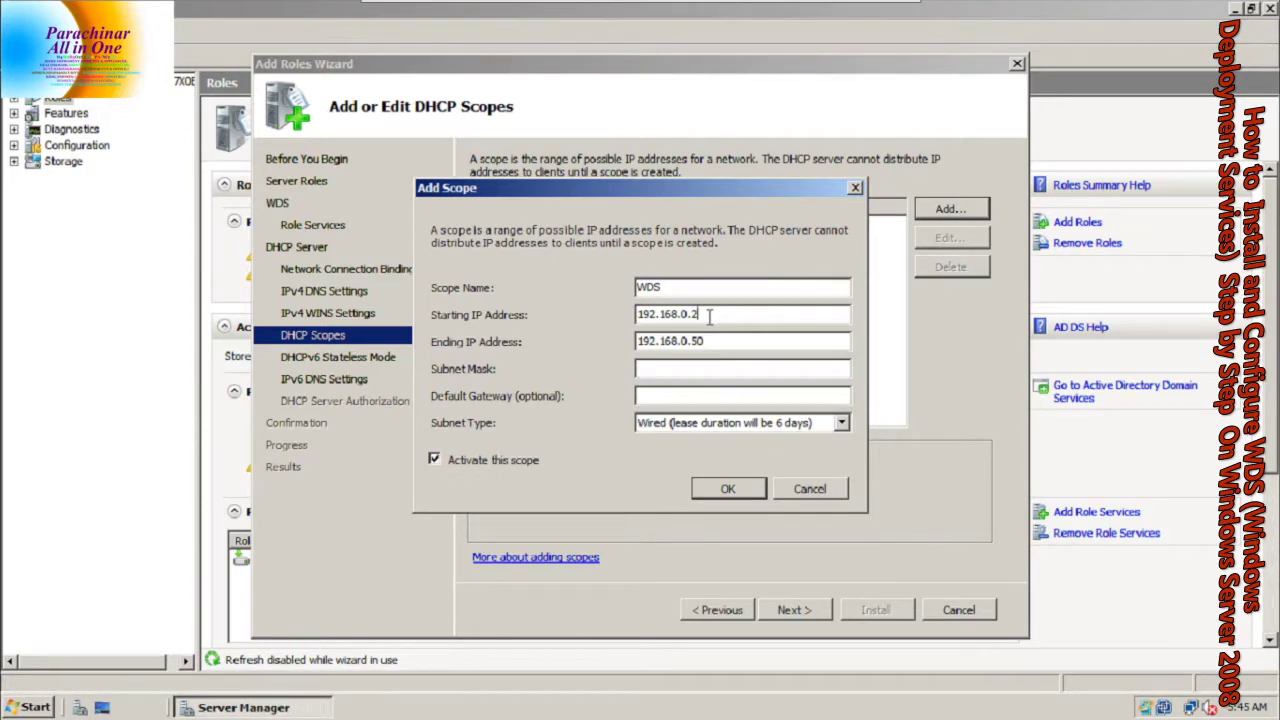
Enter subnet mask 255.255.255.0 and save the WDS scope
double_click(702, 315)
double_click(697, 341)
click(700, 366)
text(255.255.2550)
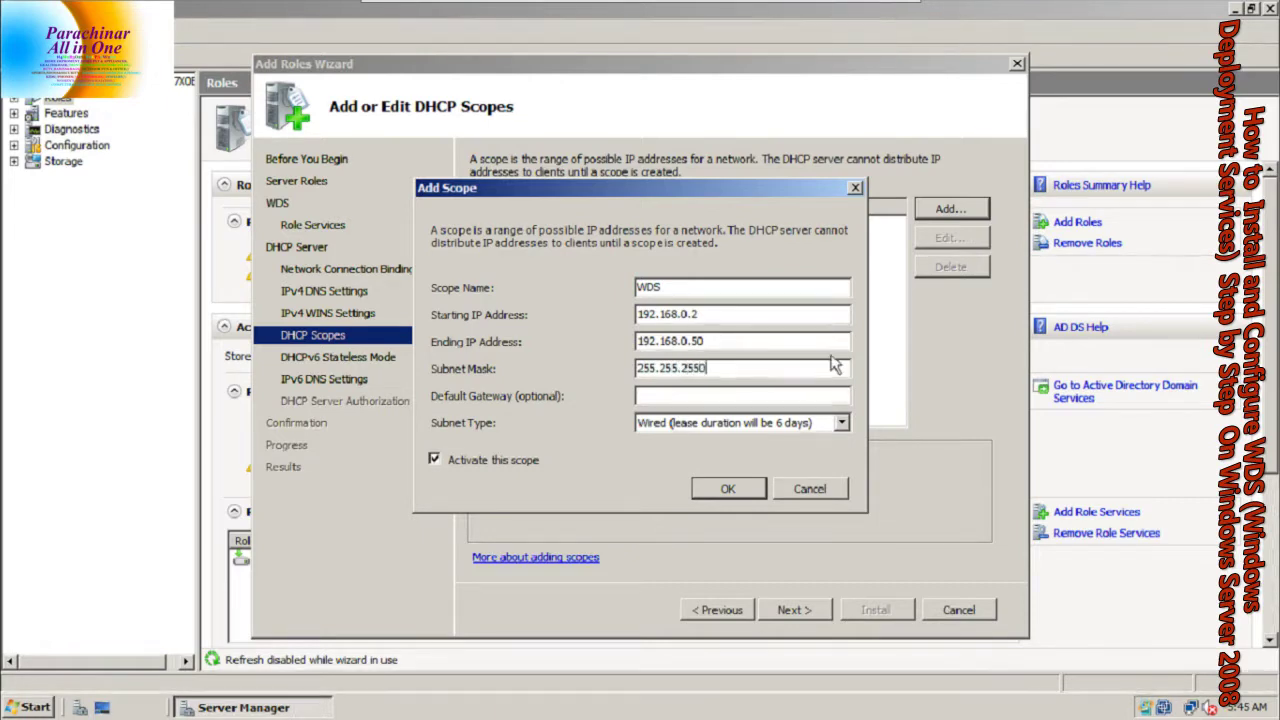
key(BackSpace)
text(.0)
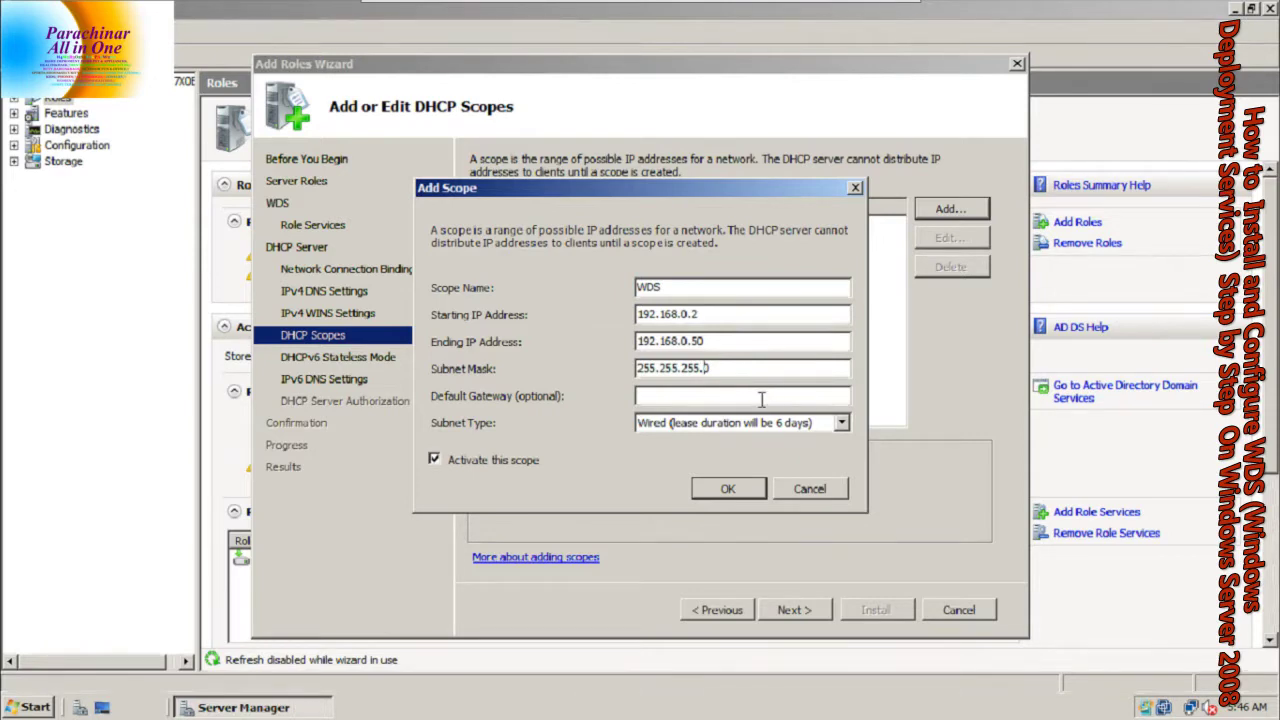
click(720, 490)
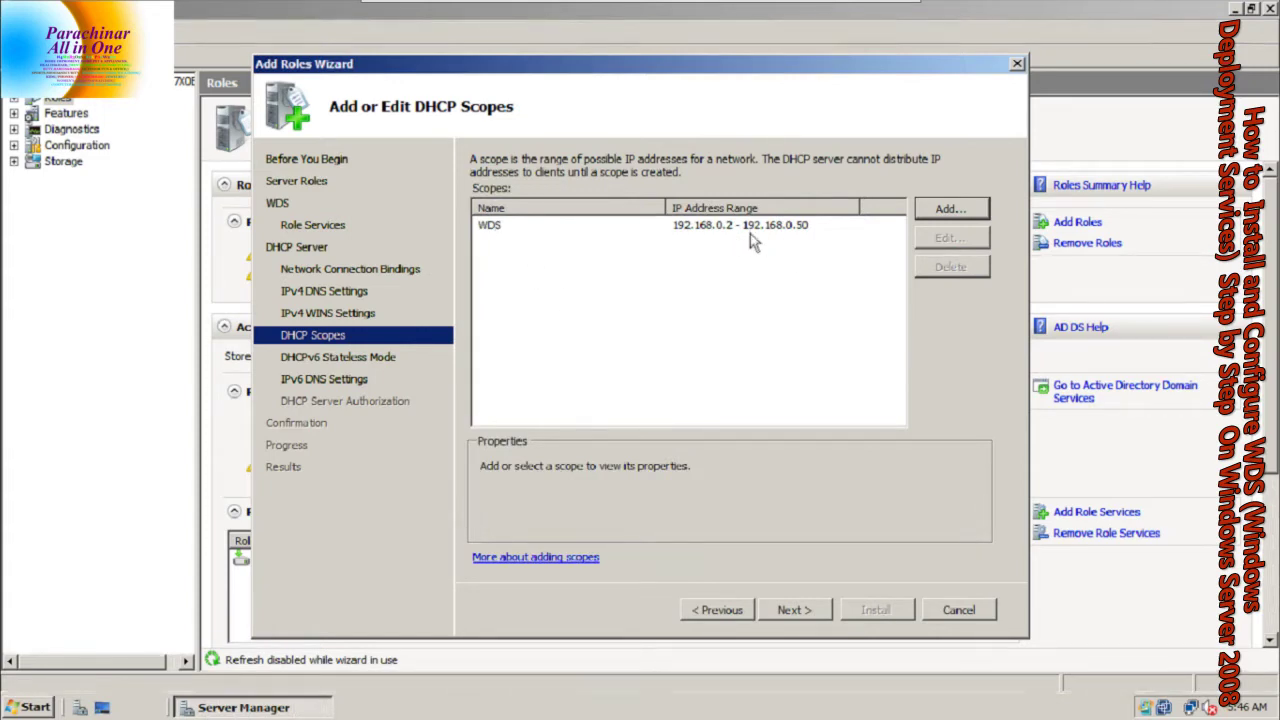
Leave DHCPv6 stateless mode enabled for this server
click(785, 609)
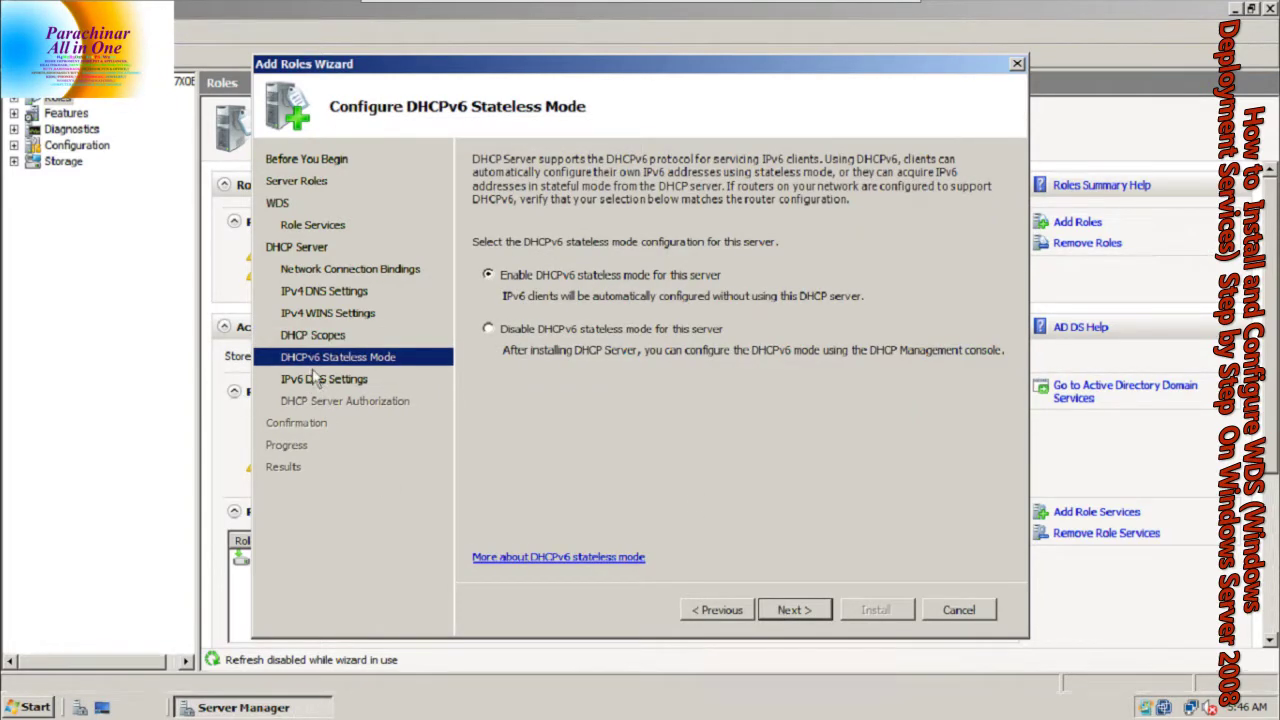
click(547, 338)
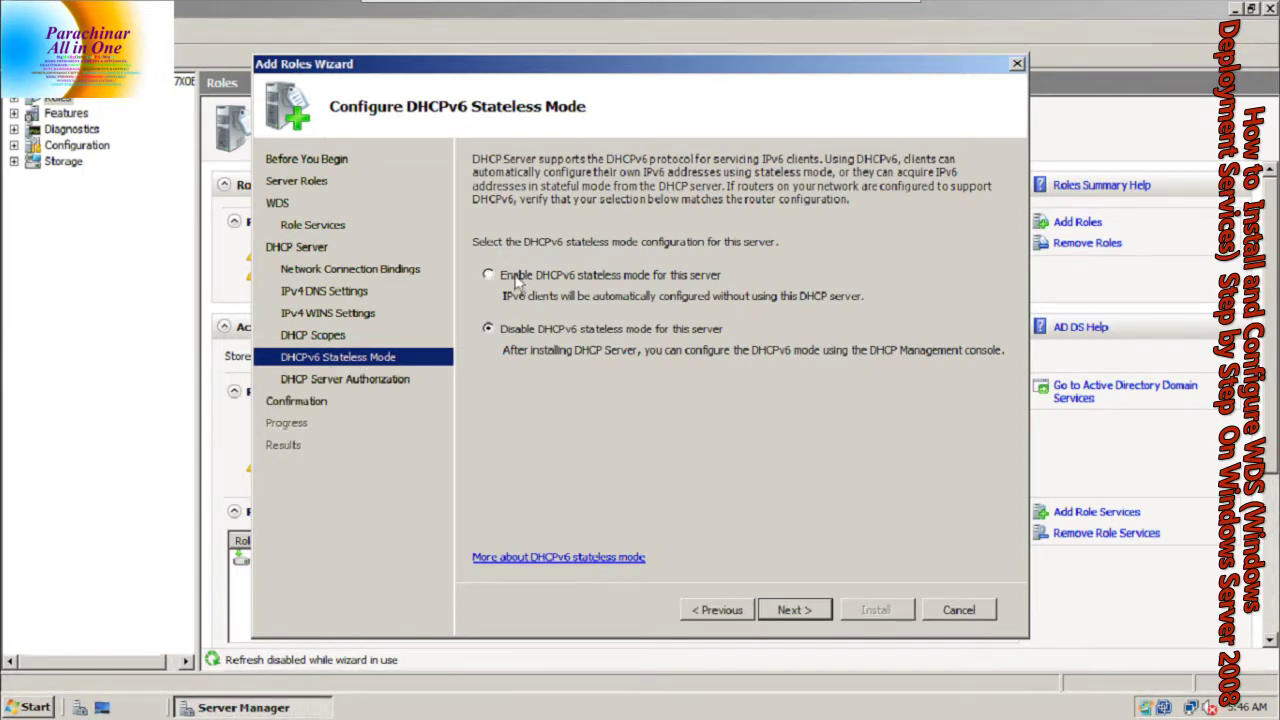
click(517, 284)
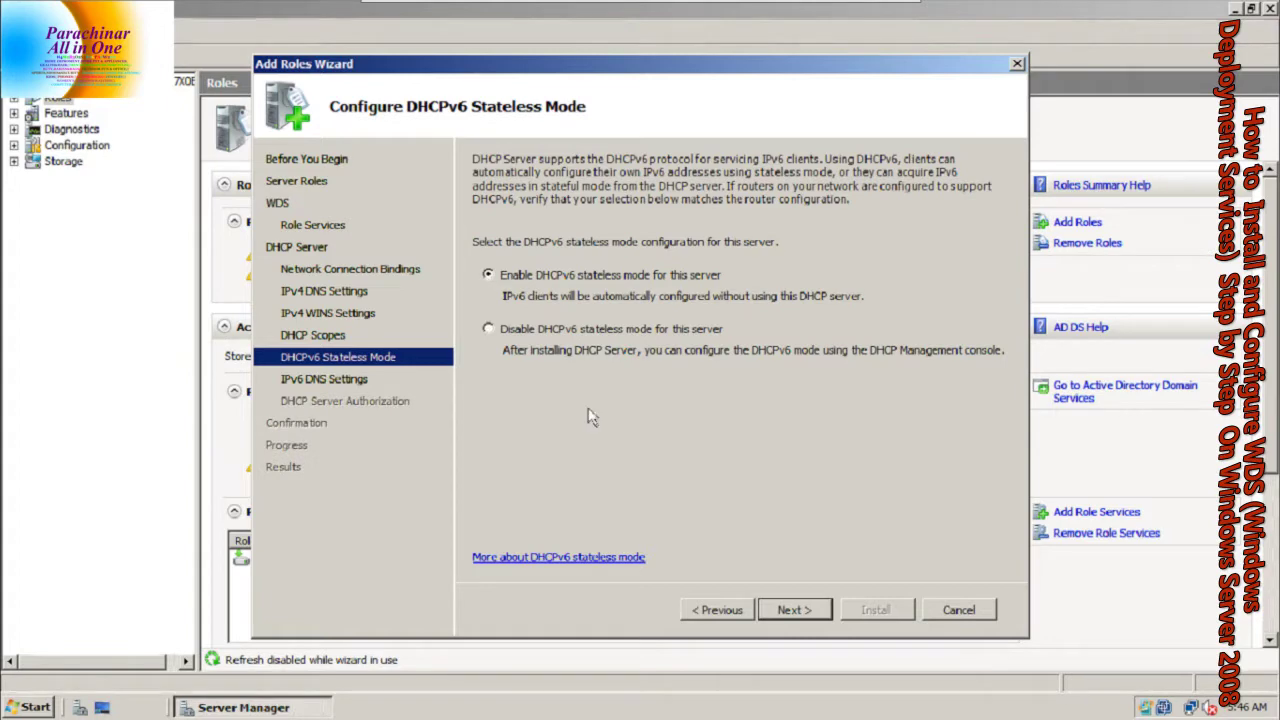
Set and validate ::1 as preferred IPv6 DNS server, authorizing with current credentials
click(785, 610)
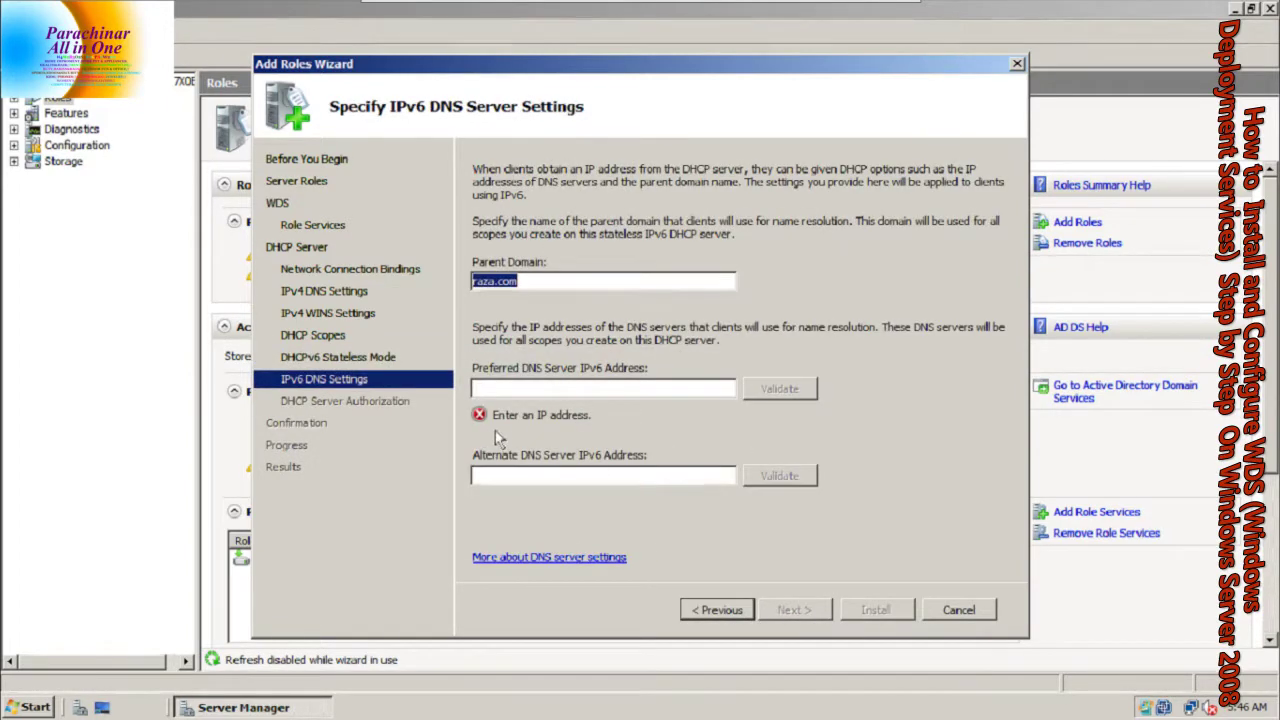
click(541, 387)
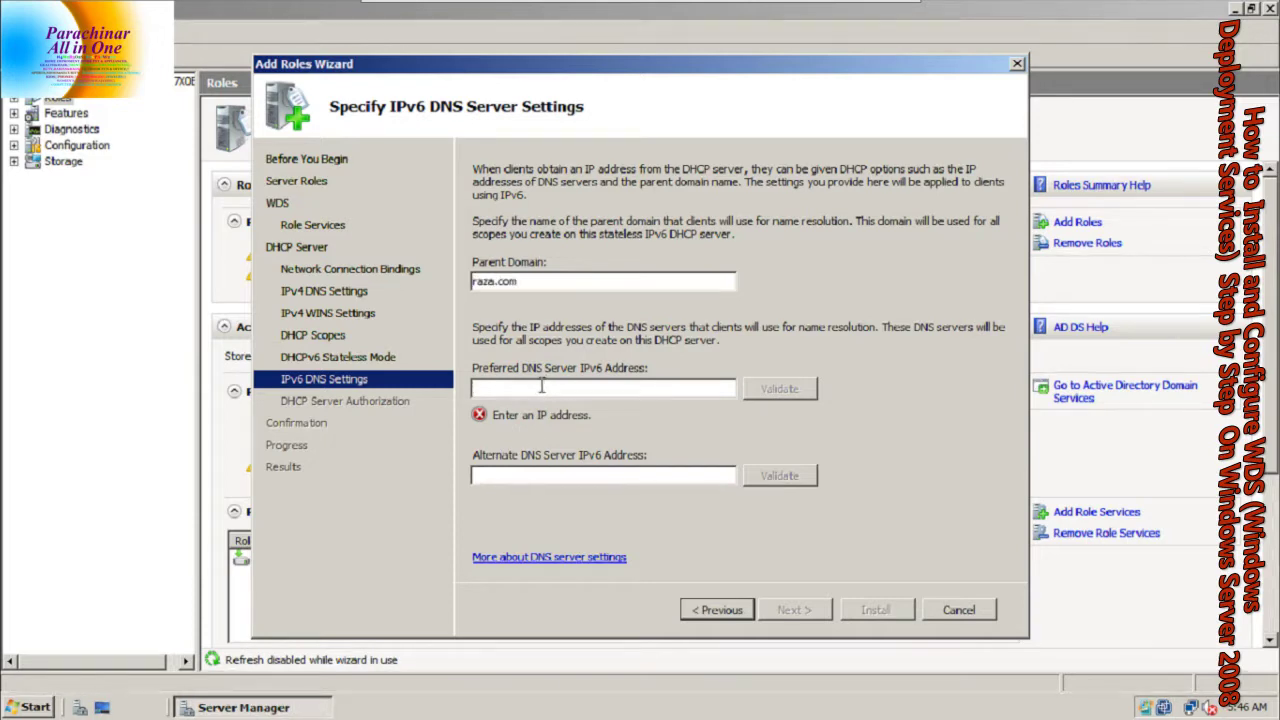
text(::1)
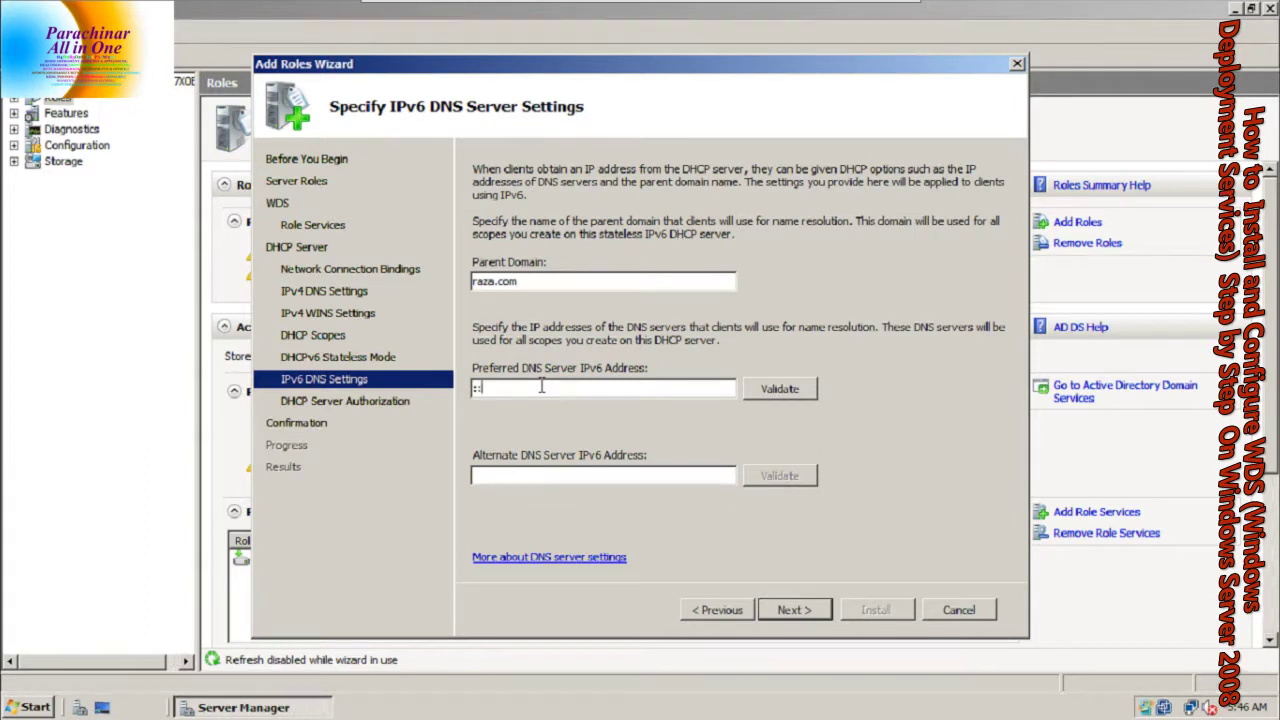
click(753, 397)
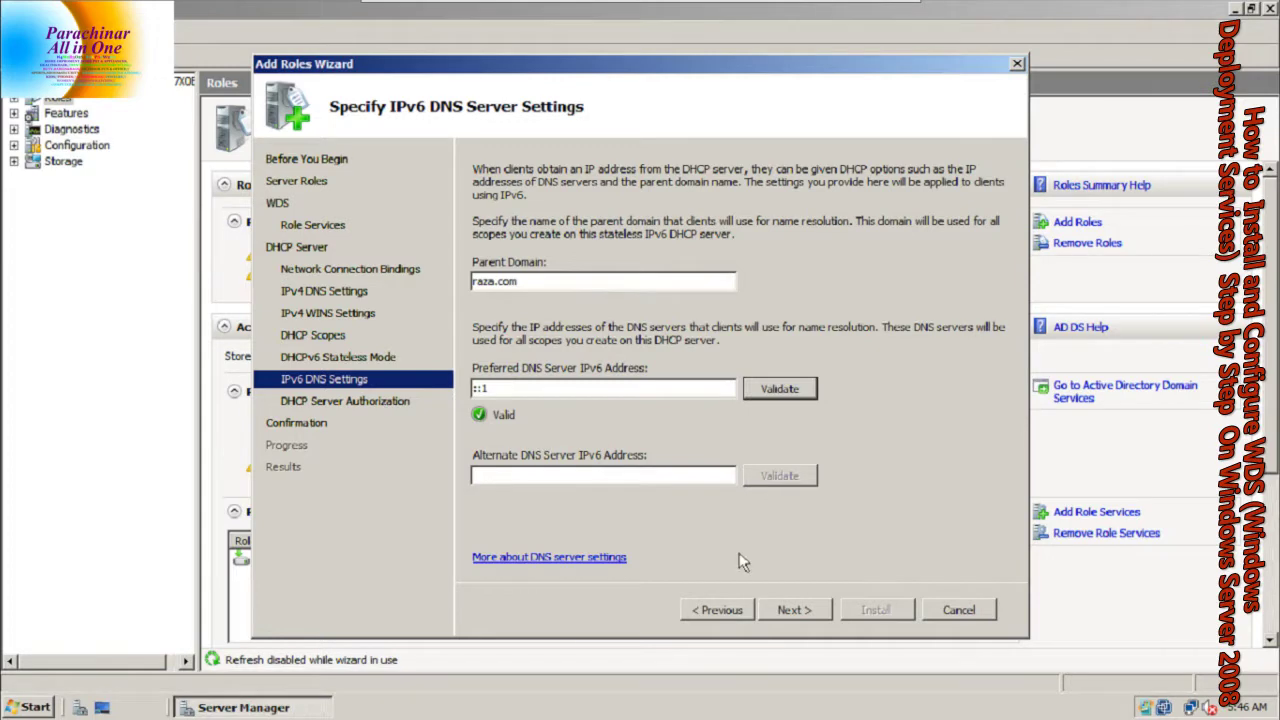
click(778, 610)
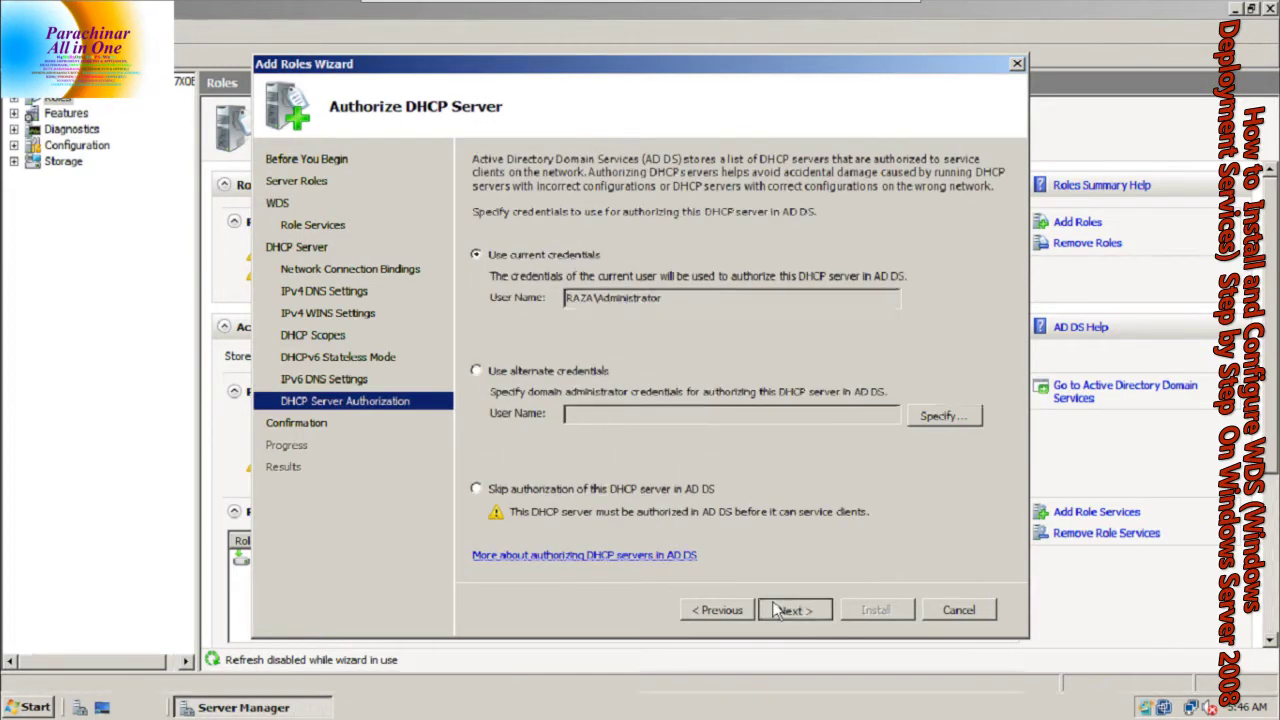
click(785, 610)
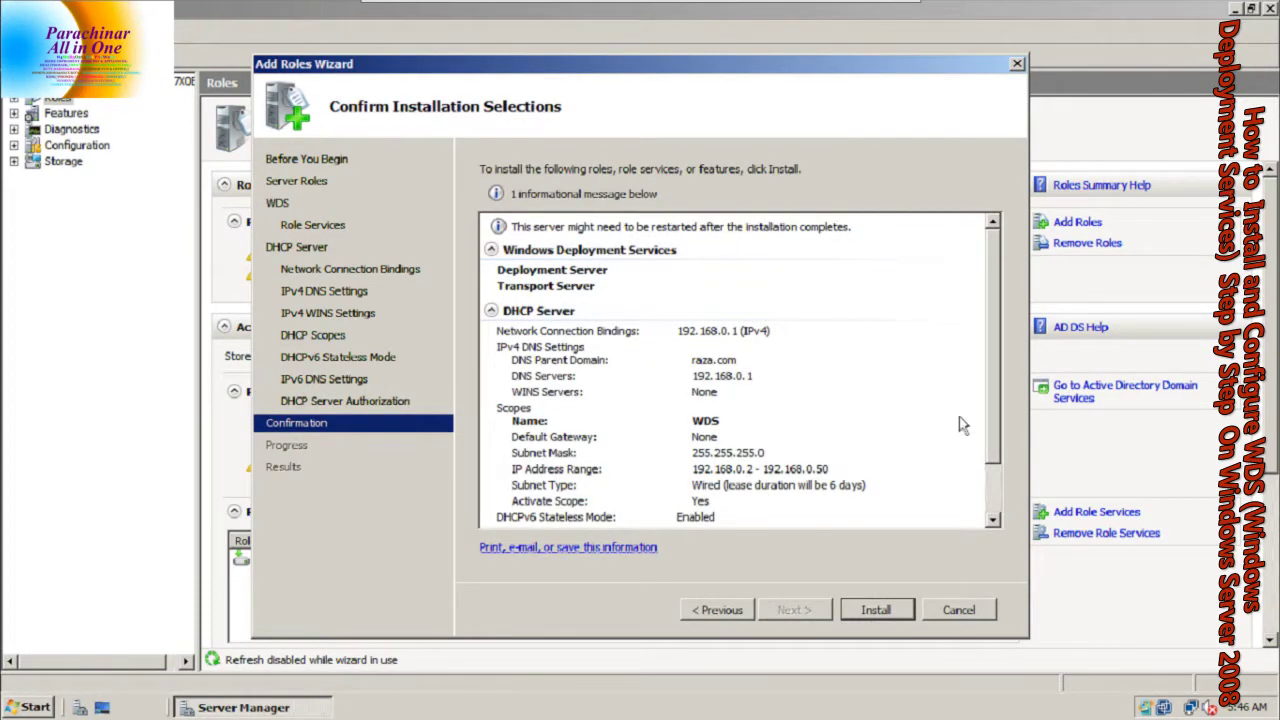
Install the WDS and DHCP Server roles, then close the wizard and Server Manager
drag(993, 410, 993, 470)
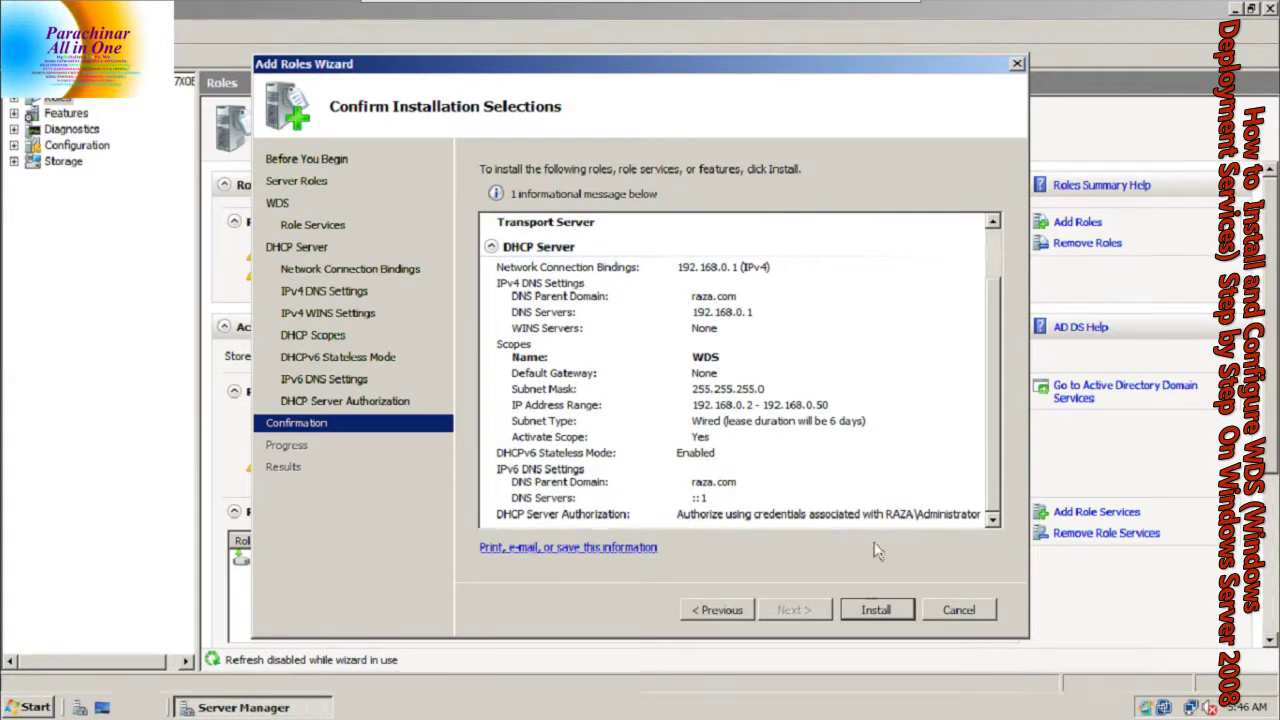
click(876, 612)
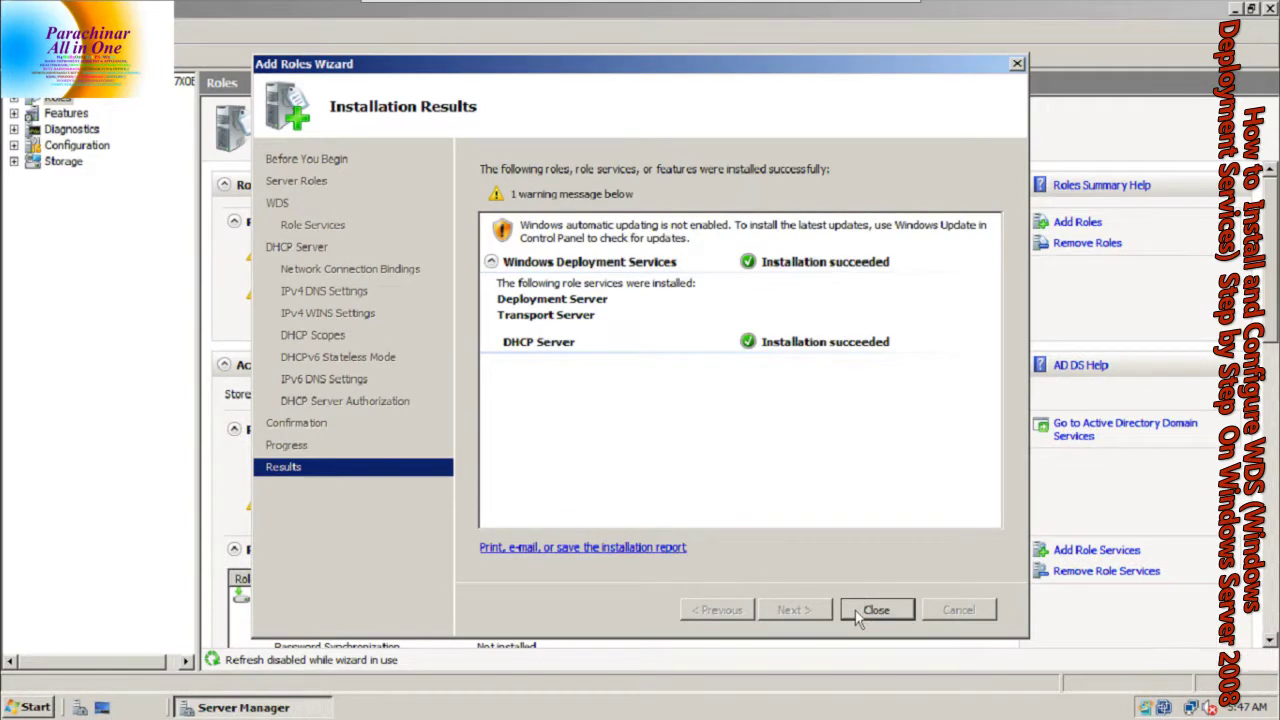
click(855, 610)
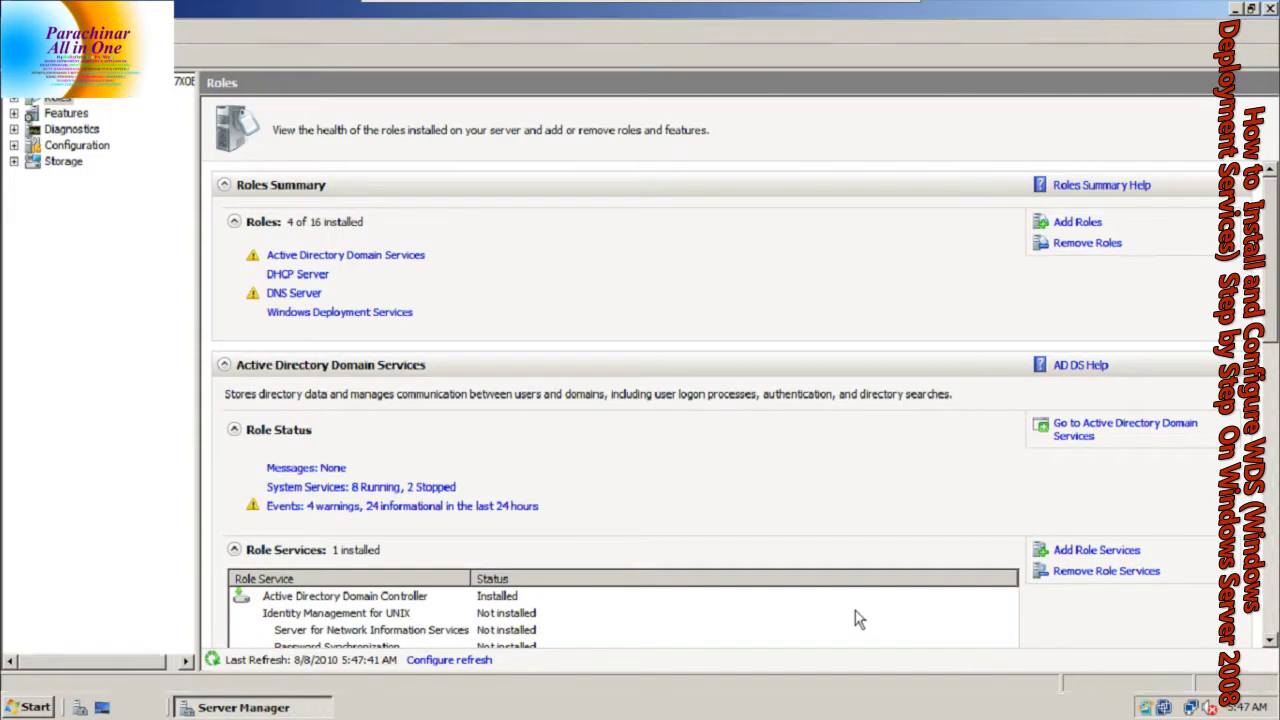
key(Caps_Lock)
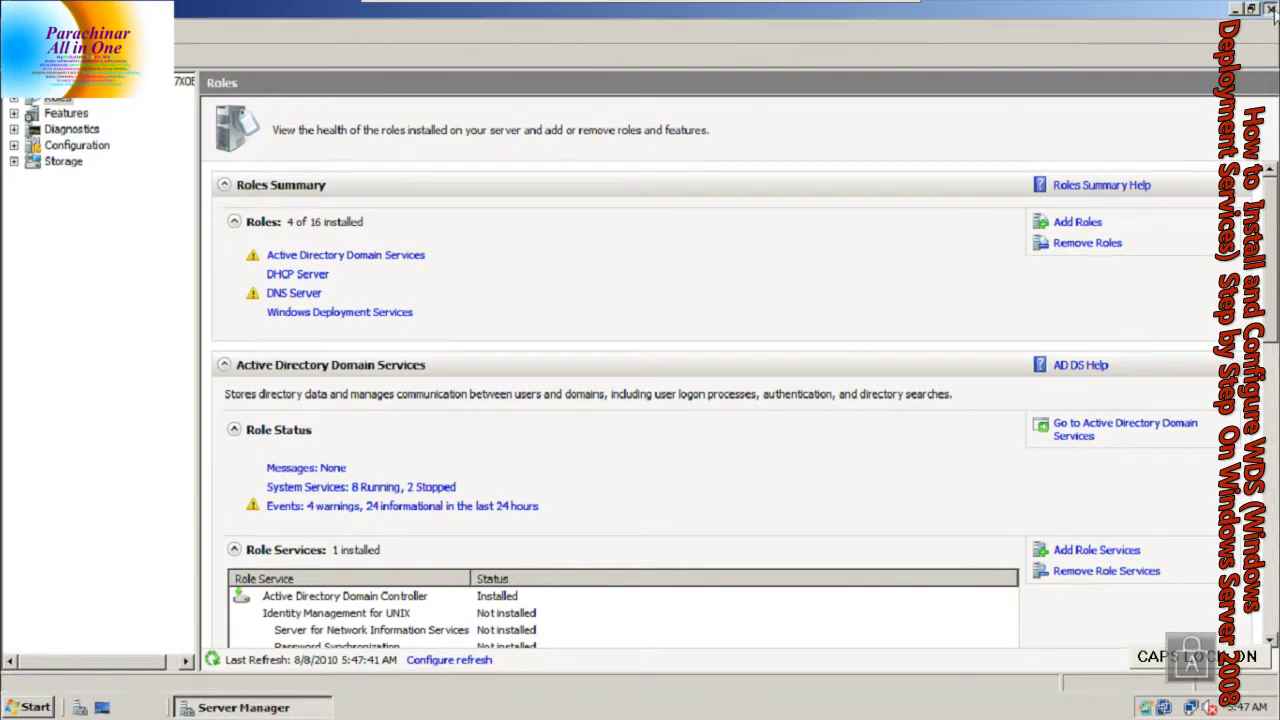
click(1269, 8)
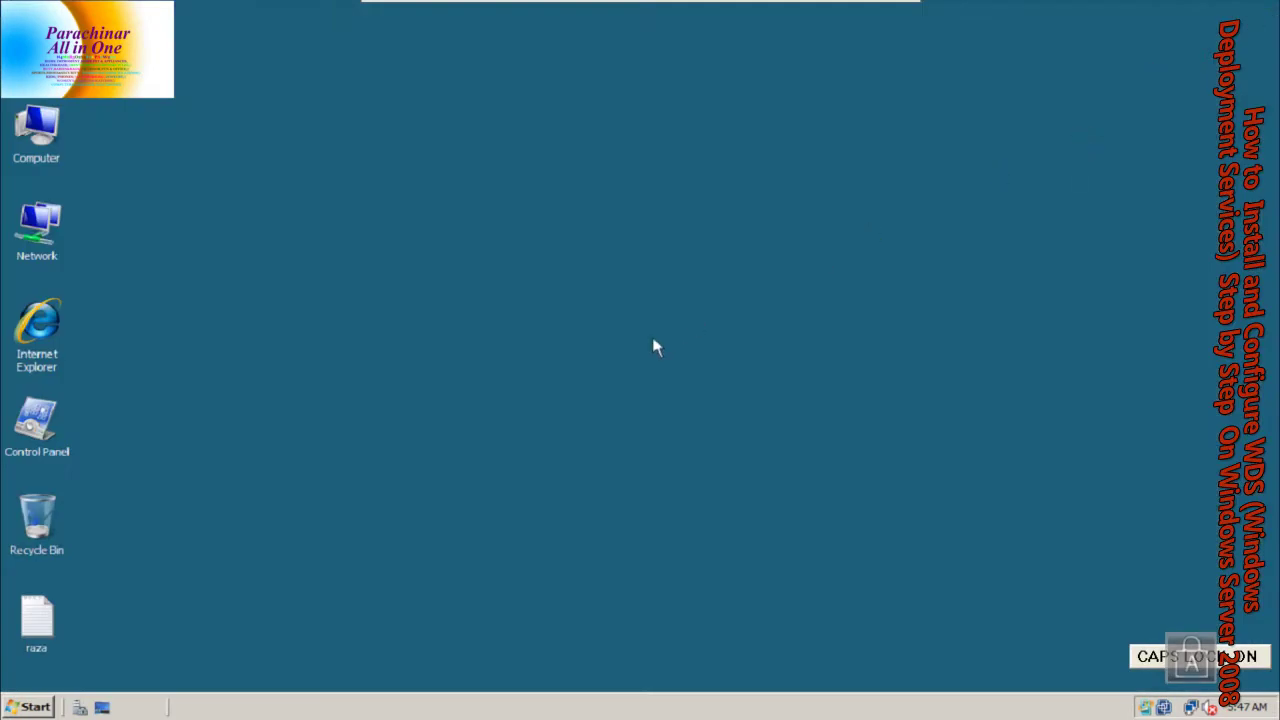
Launch Windows Deployment Services from Administrative Tools and maximize its console
key(super)
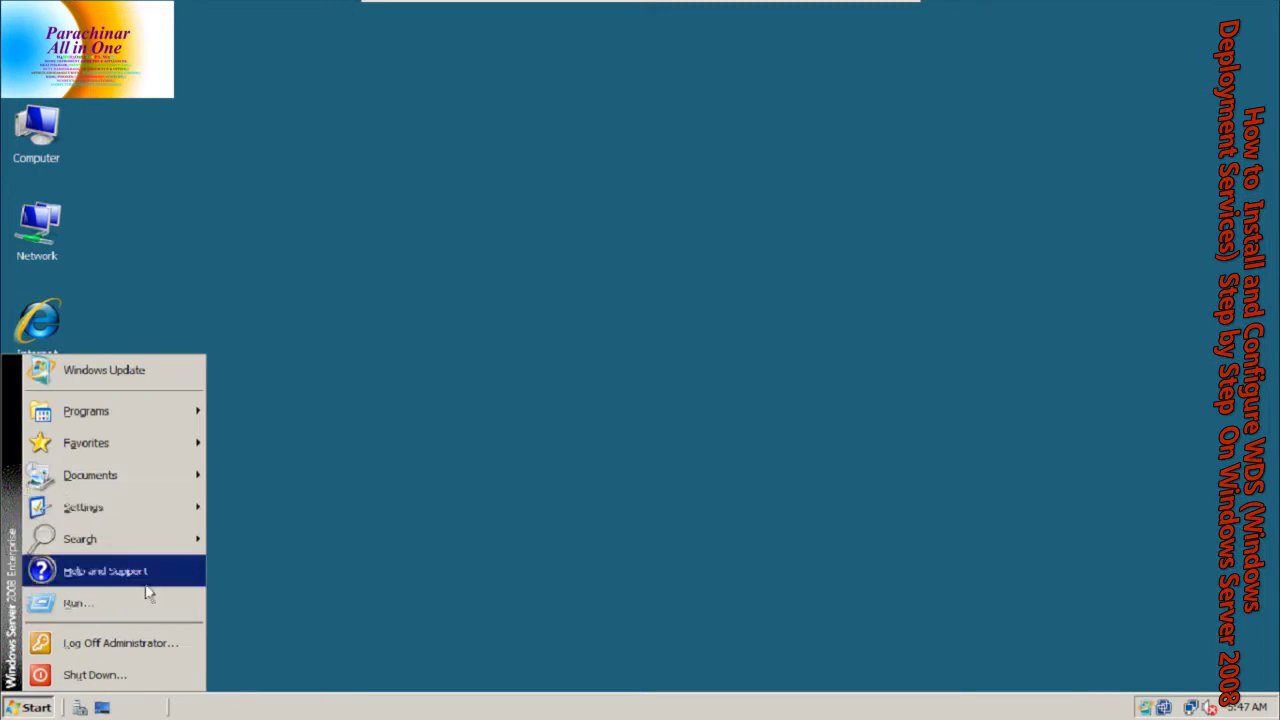
mouse_move(150, 425)
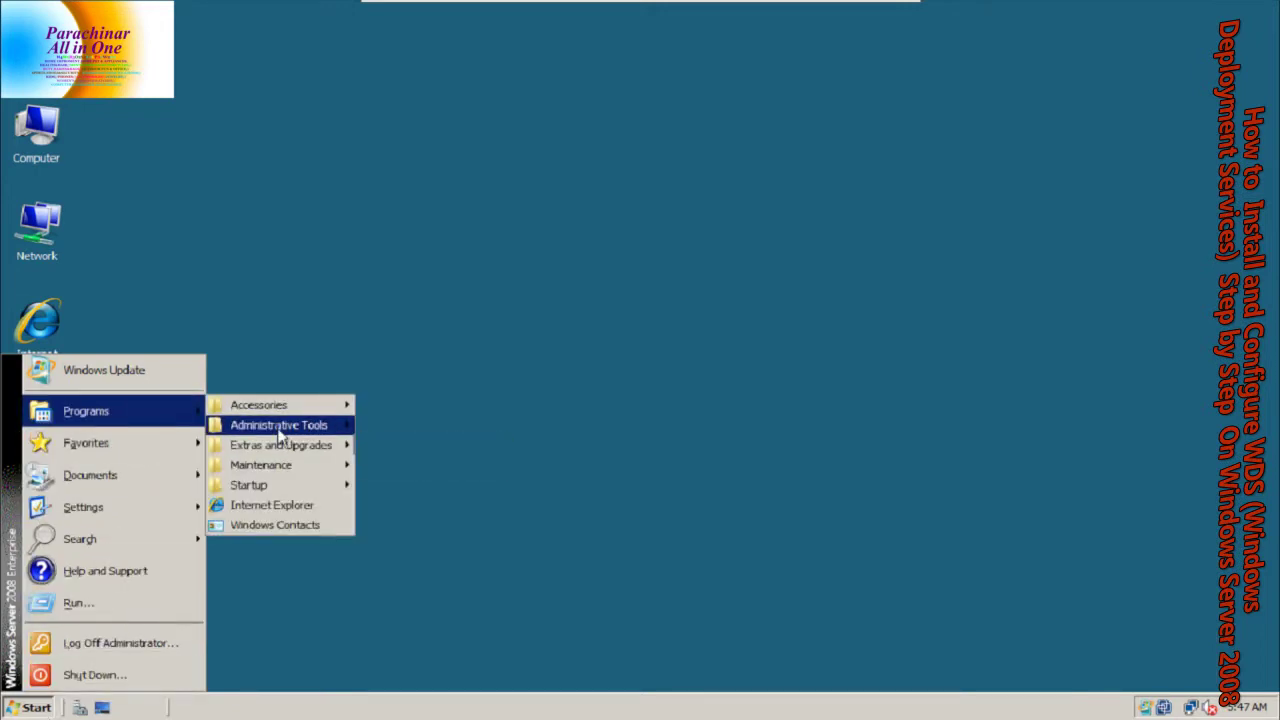
mouse_move(300, 425)
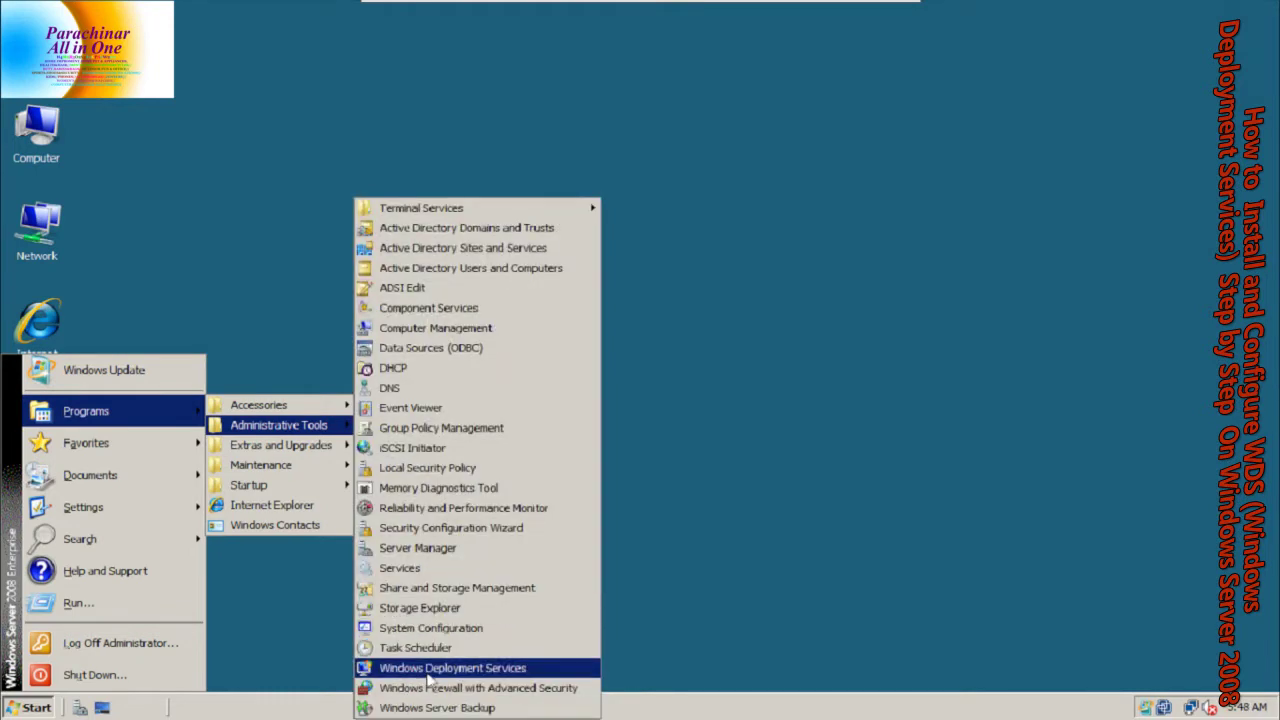
click(452, 668)
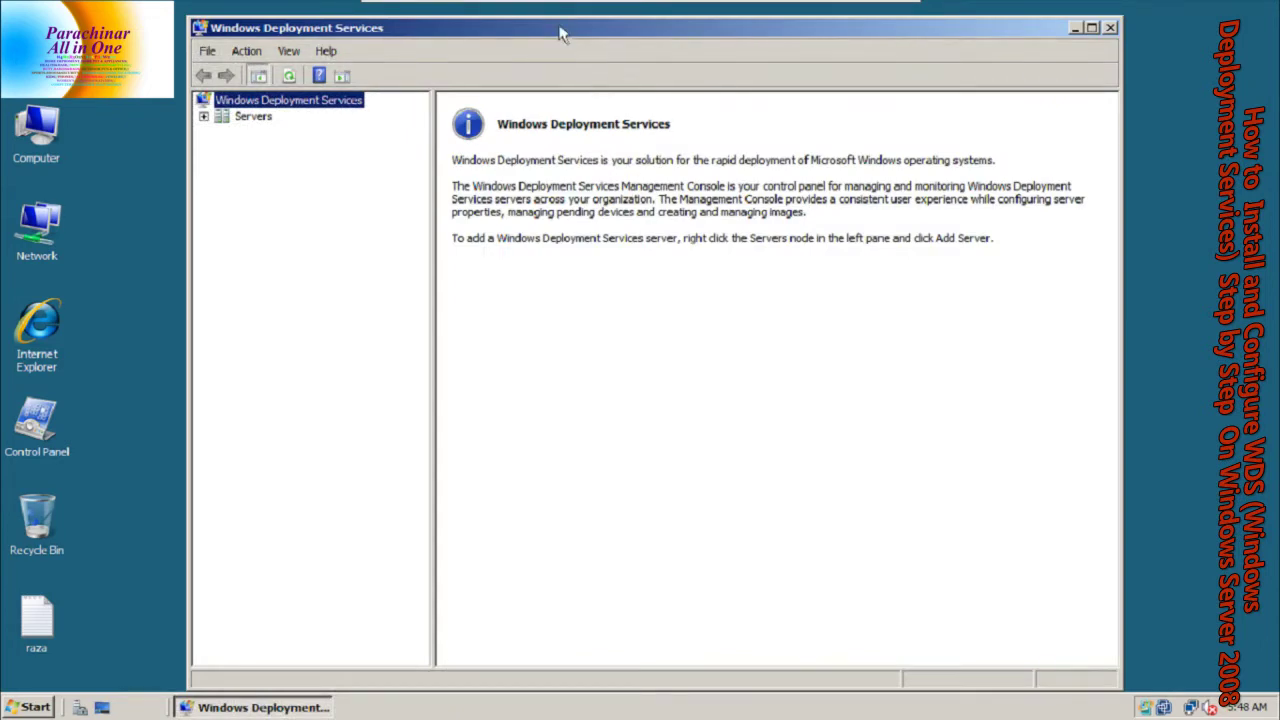
double_click(563, 37)
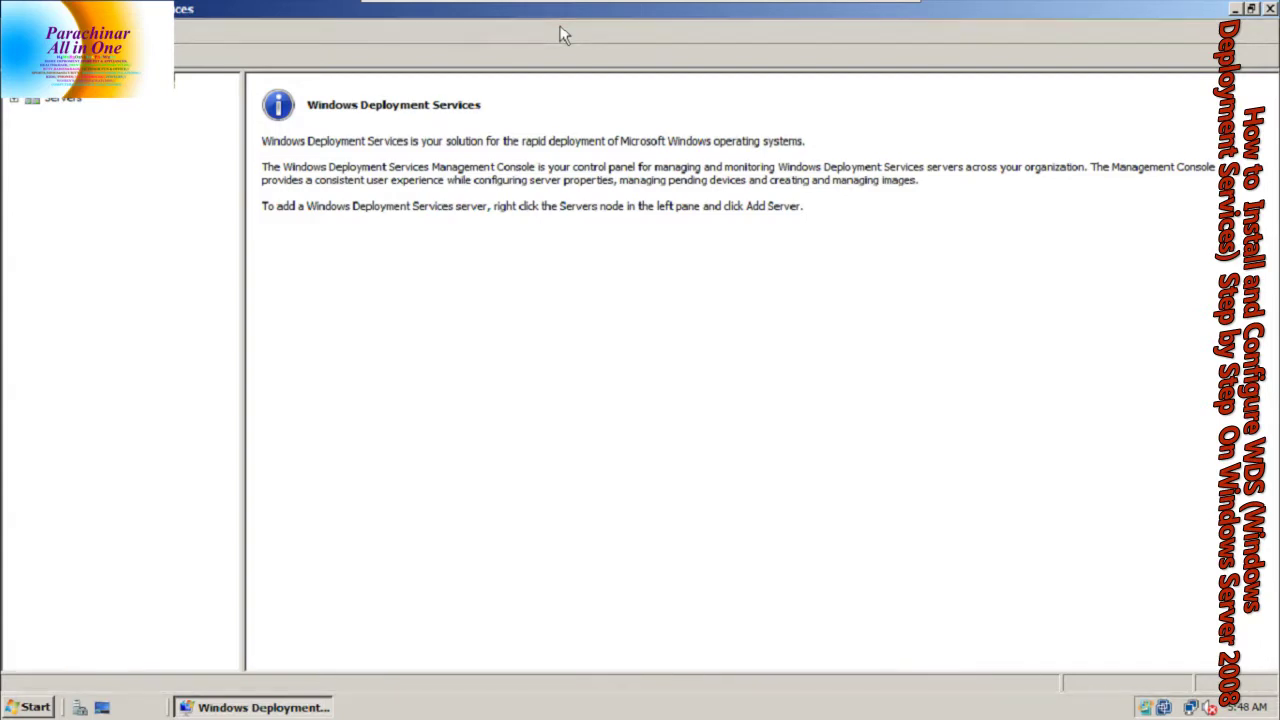
key(Caps_Lock)
mouse_move(577, 8)
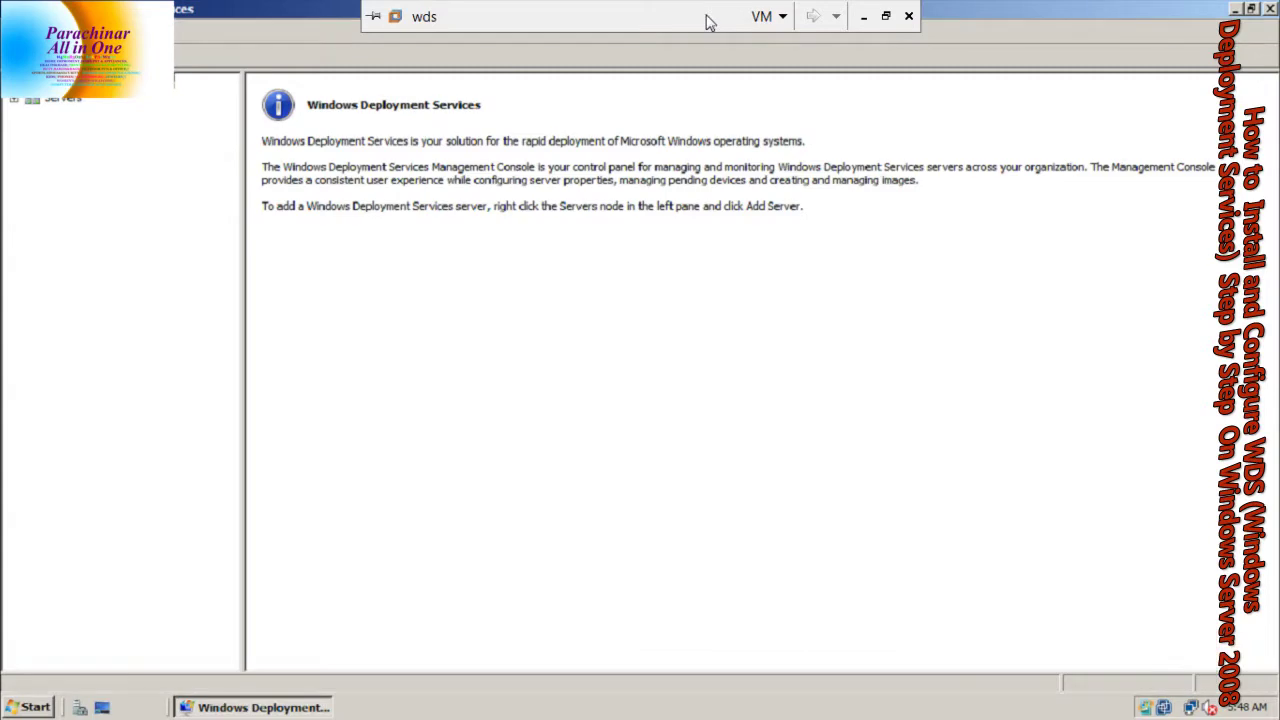
Set the virtual machine's CD-ROM to use an ISO image
click(762, 16)
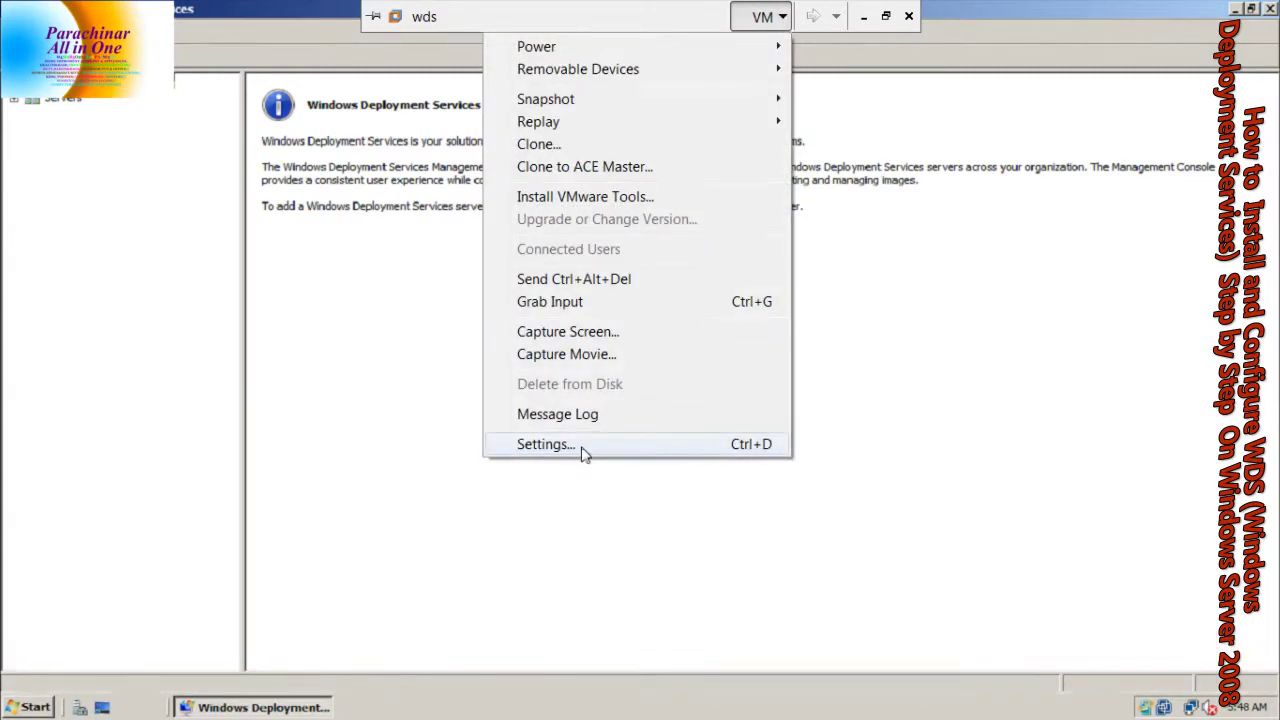
click(580, 446)
click(510, 290)
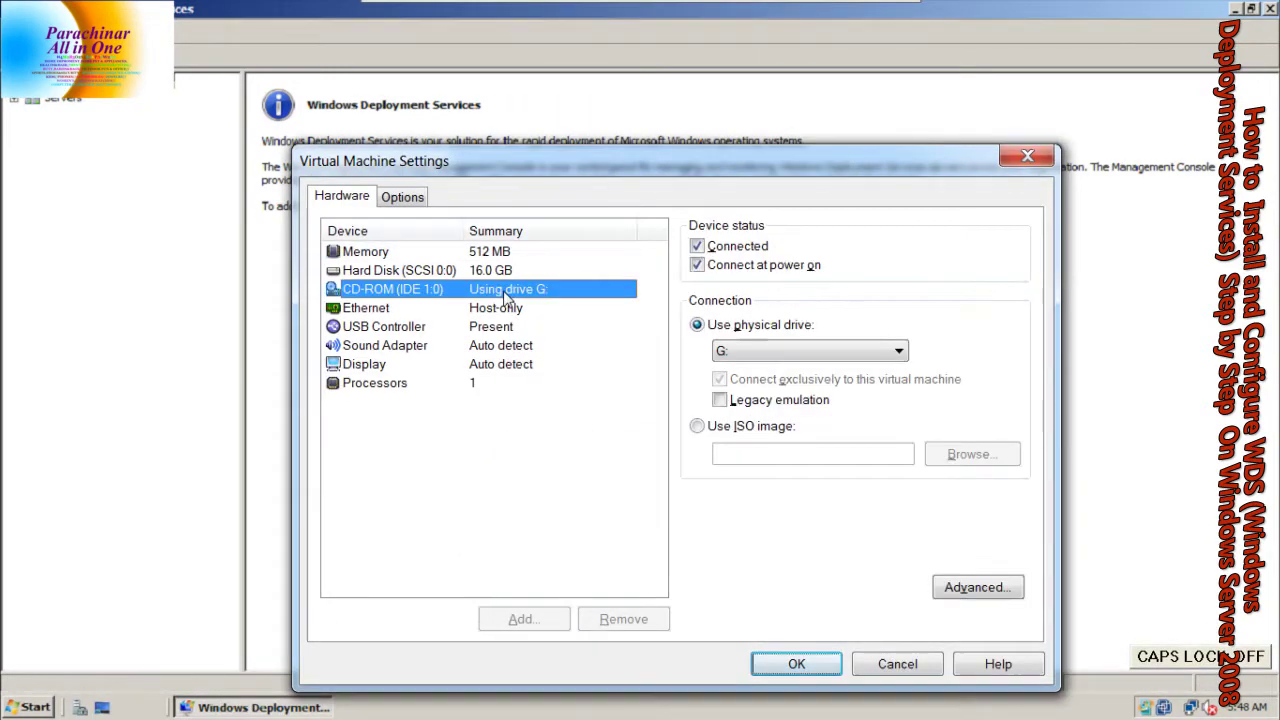
click(724, 427)
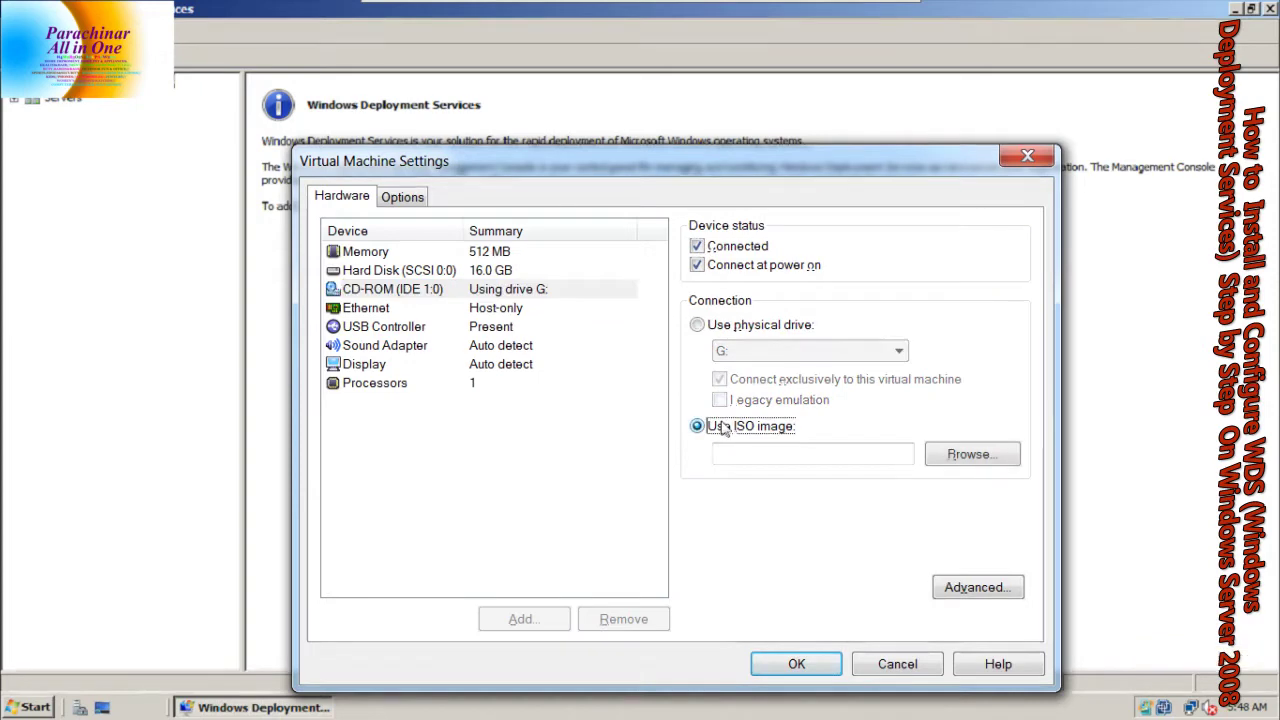
Choose E:\Server 2008.iso as the CD-ROM image and apply the settings
click(950, 458)
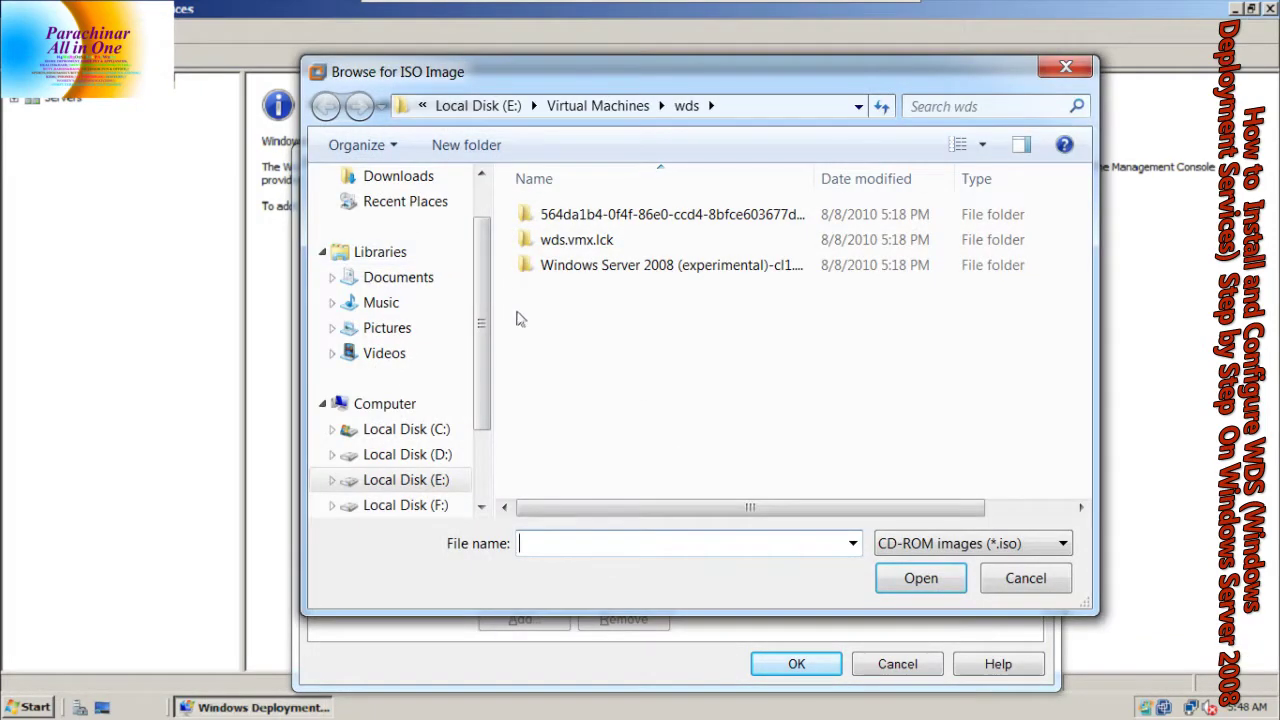
scroll(380, 250, up, 1)
click(350, 212)
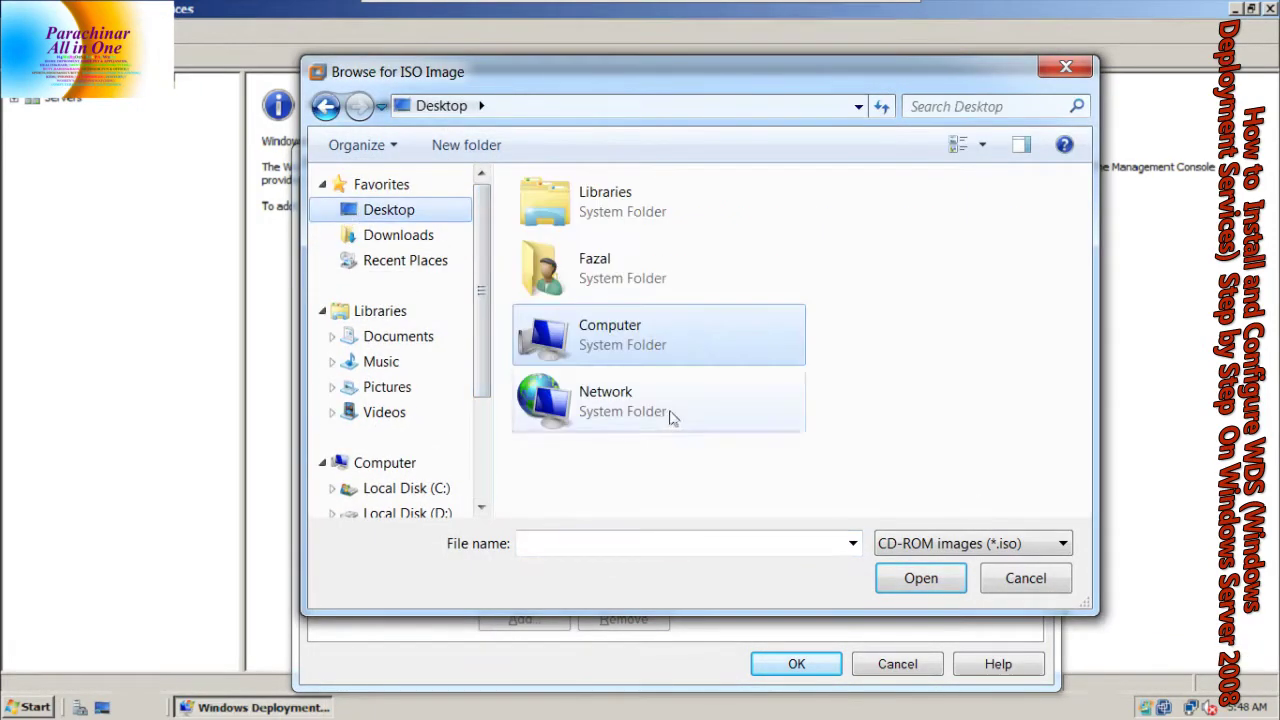
double_click(612, 346)
double_click(614, 396)
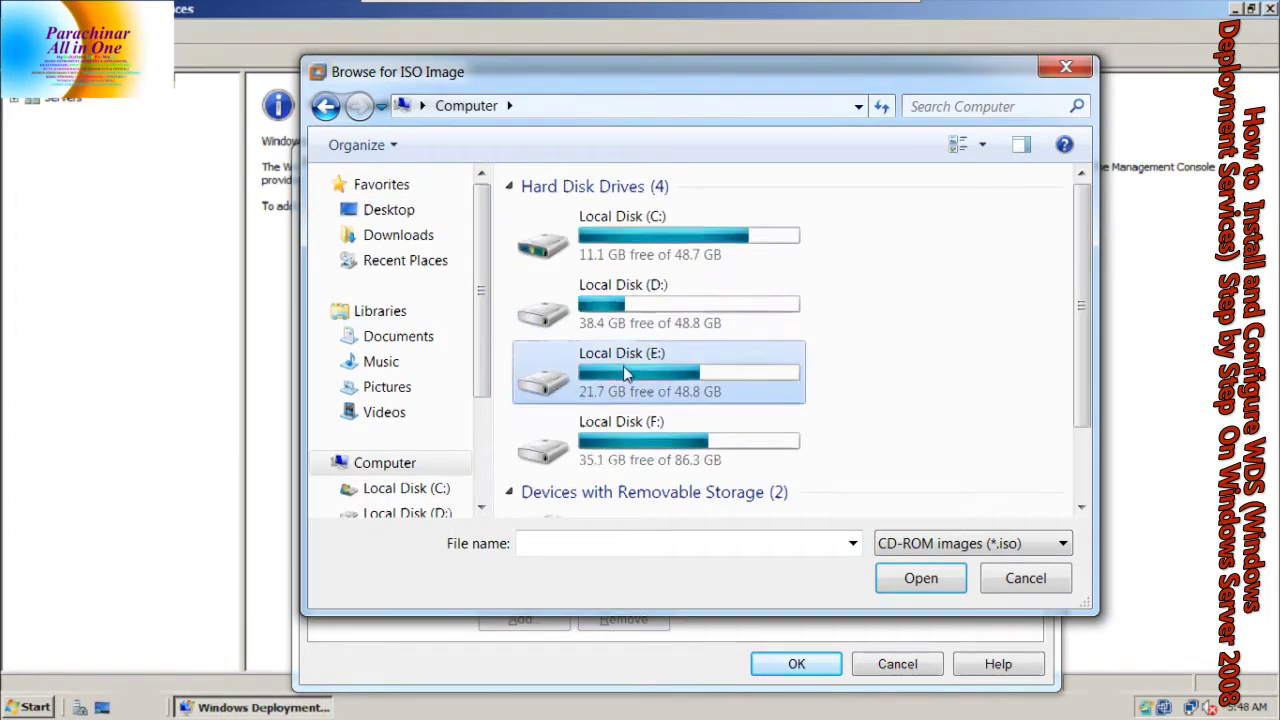
drag(1081, 225, 1080, 383)
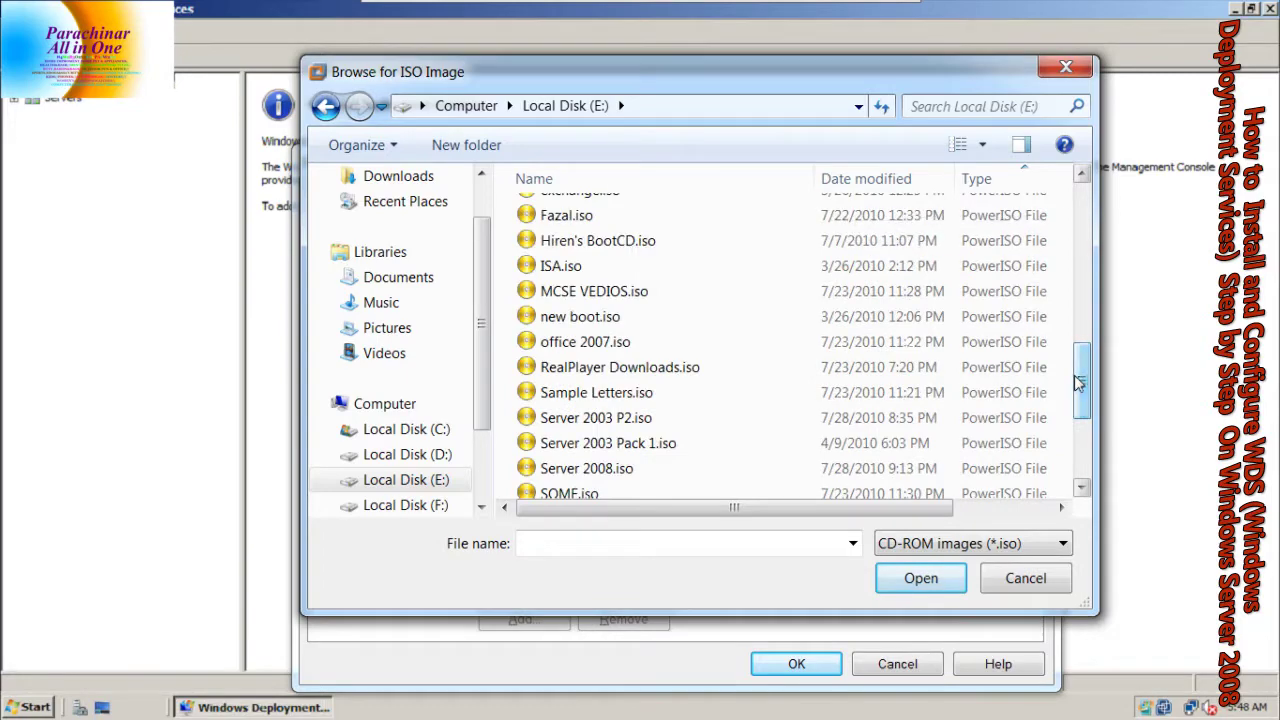
click(586, 468)
click(885, 578)
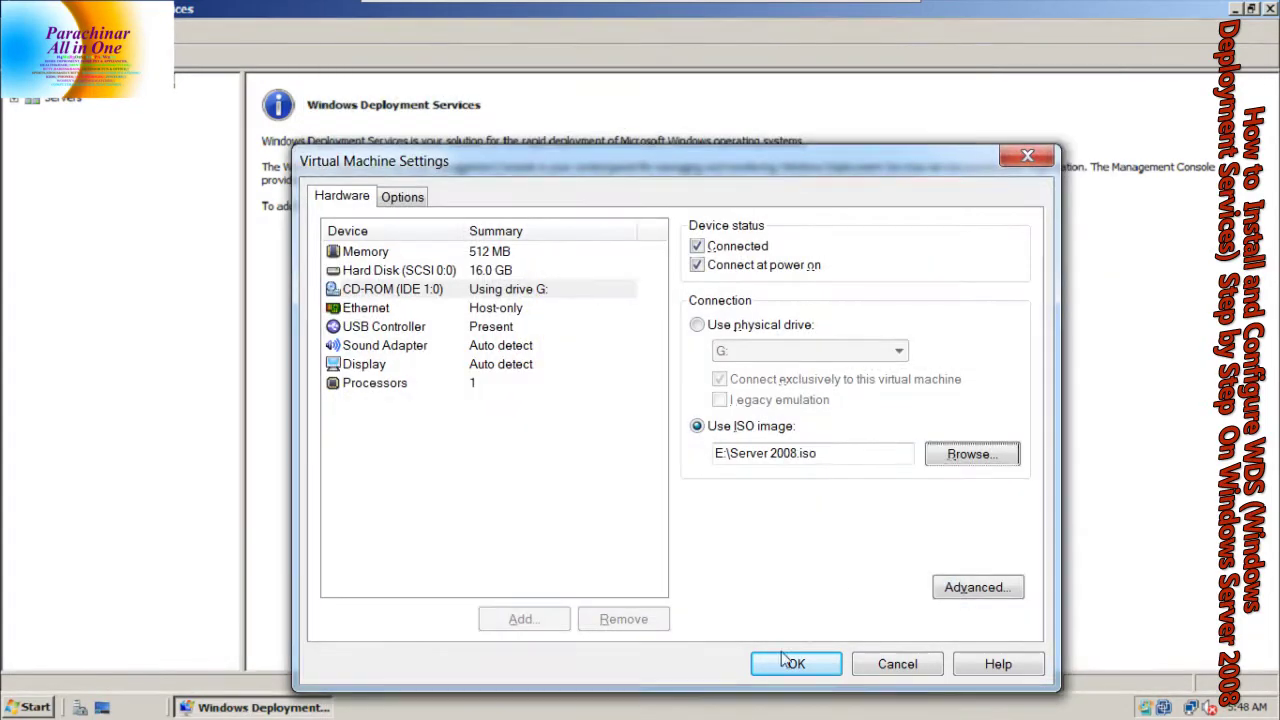
click(796, 664)
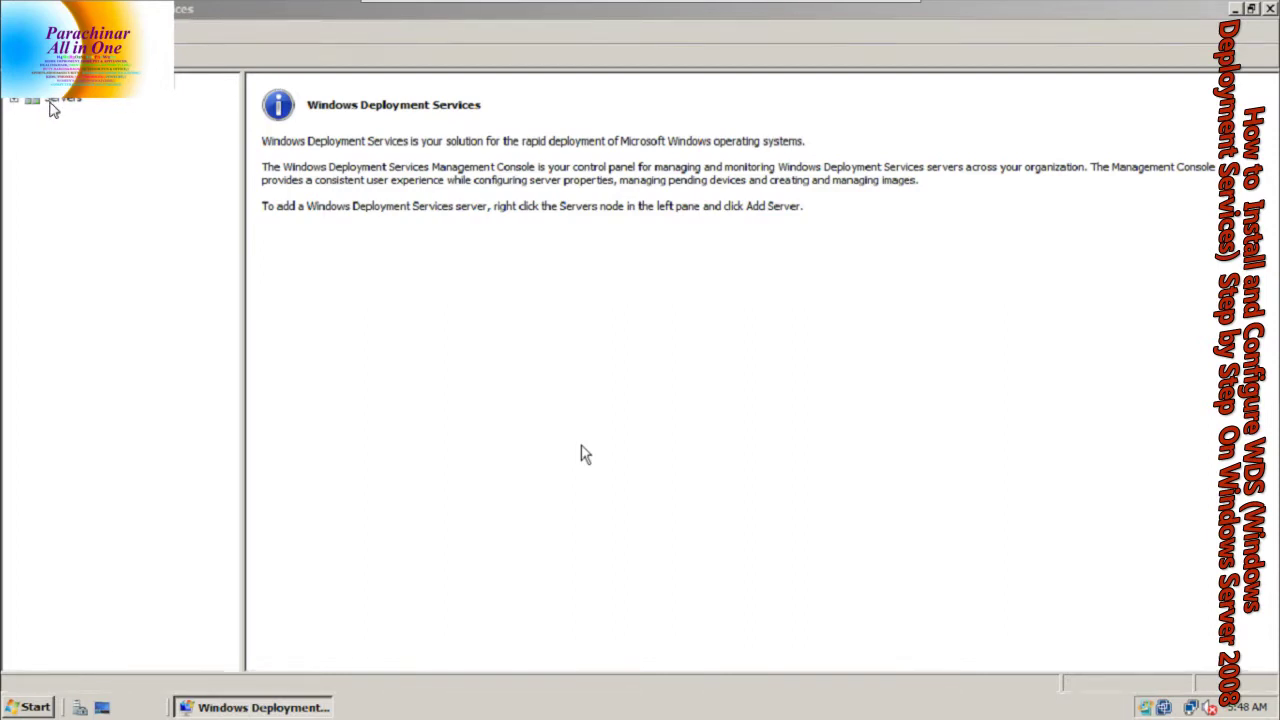
Expand the Servers node and select WIN-SHFGZ47X0EE.raza.com
key(Caps_Lock)
click(35, 103)
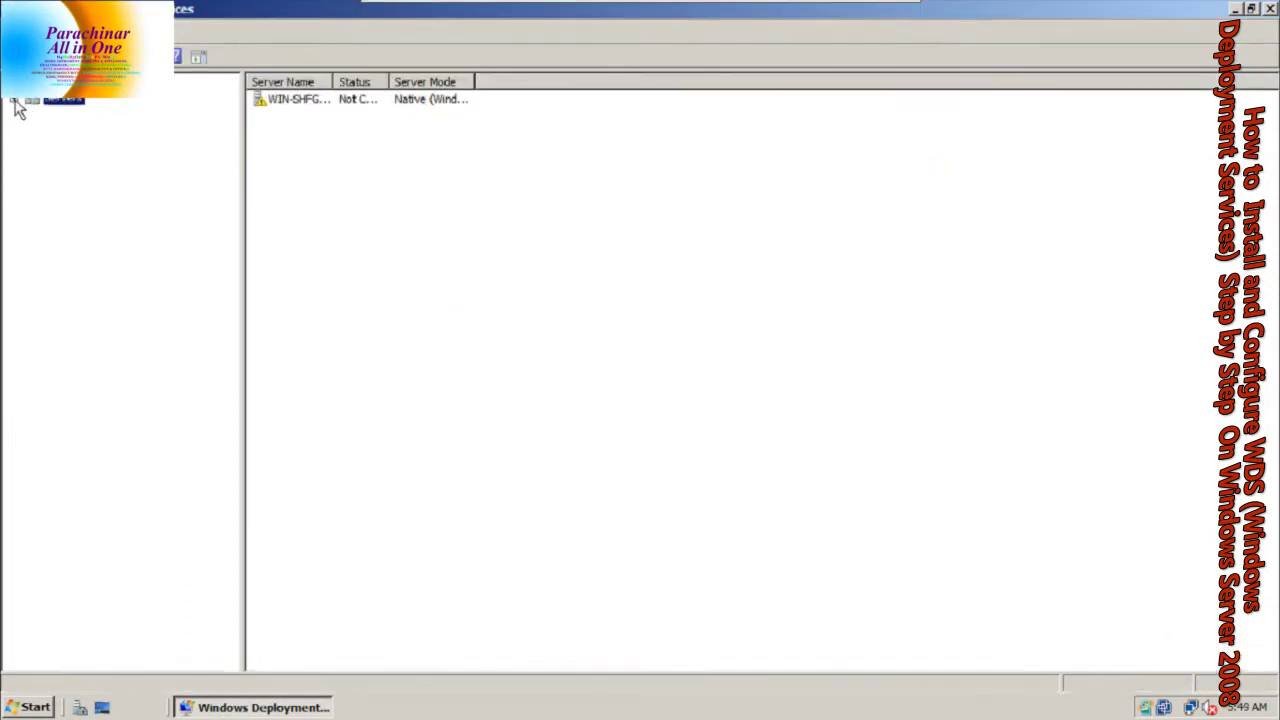
click(15, 102)
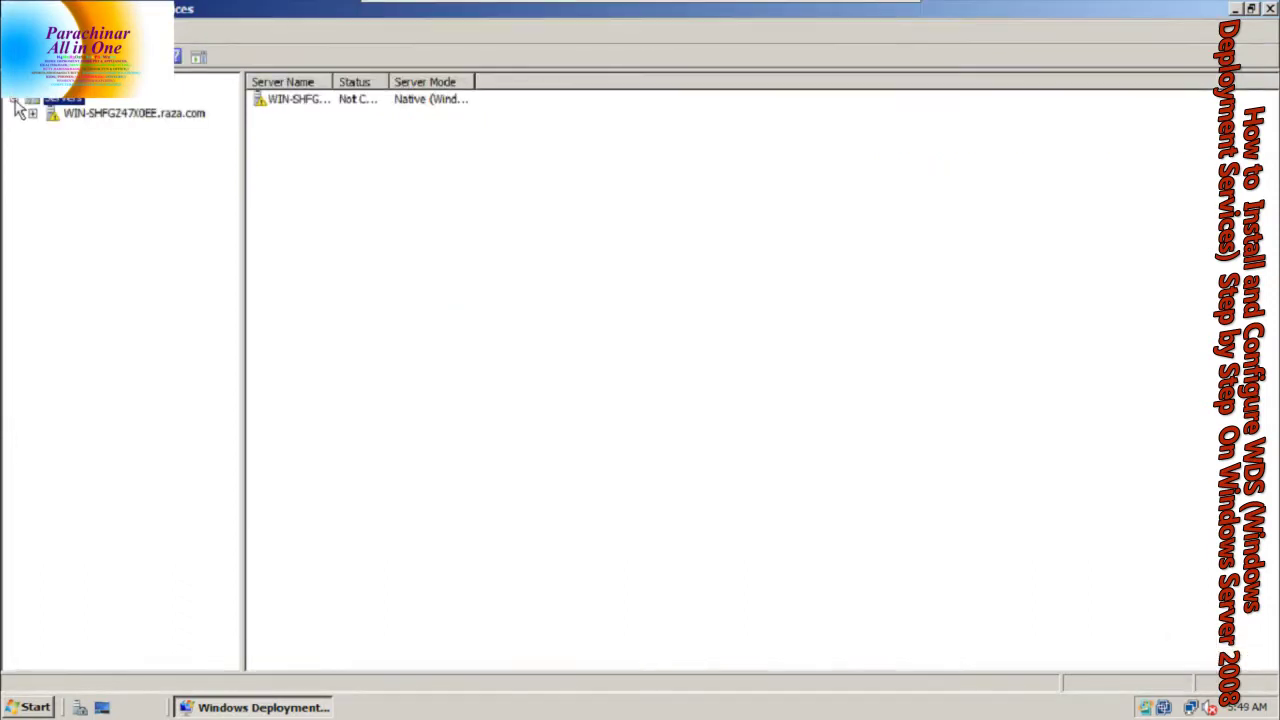
click(80, 115)
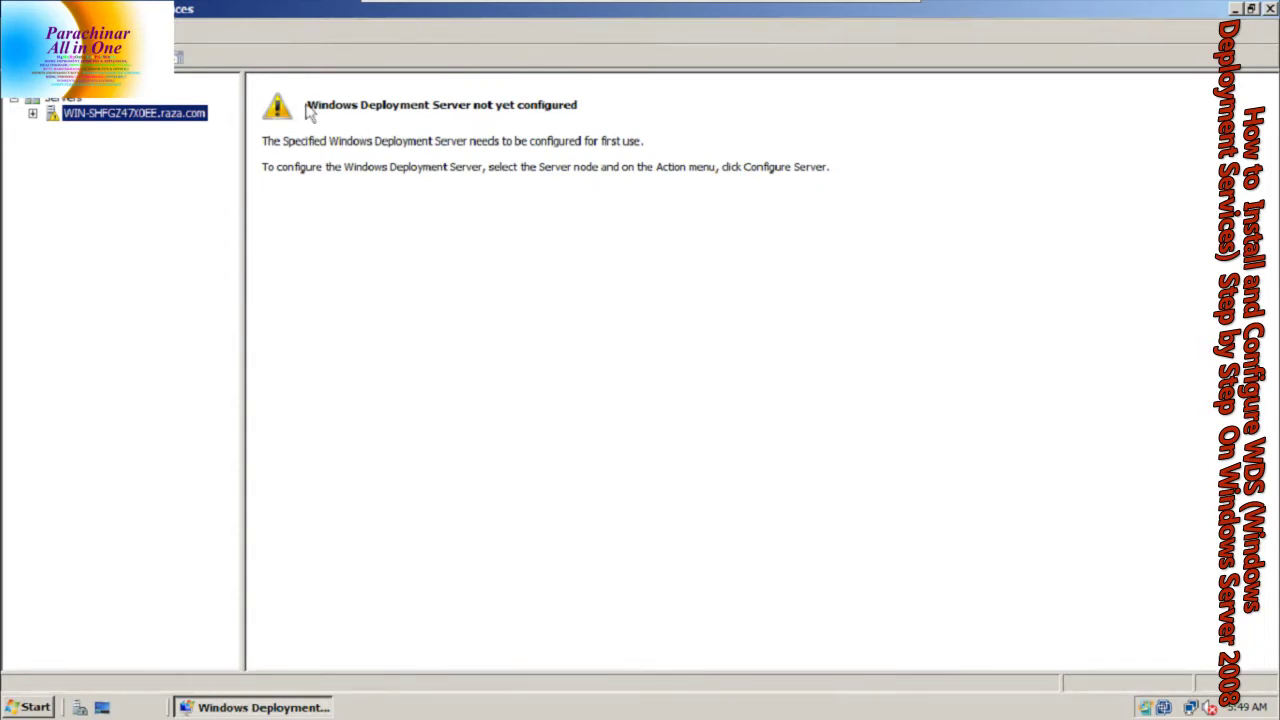
Start Configure Server for WIN-SHFGZ47X0EE.raza.com and pass the introduction page
right_click(108, 118)
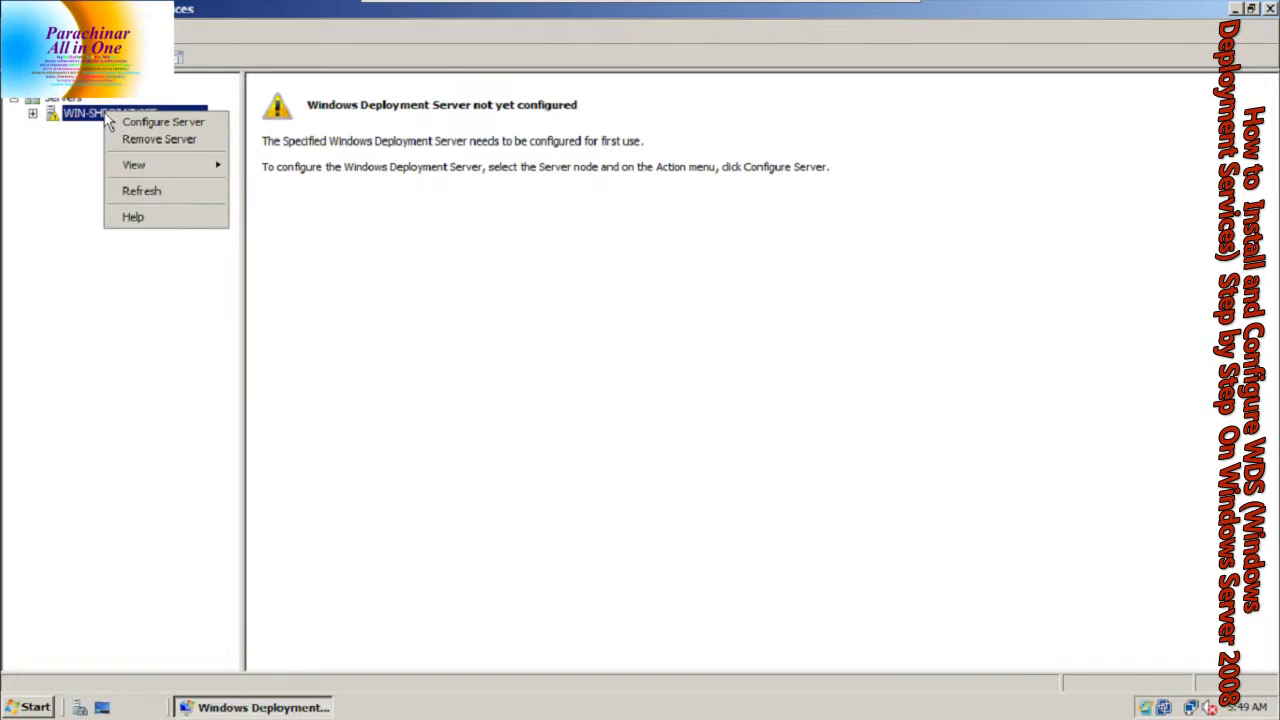
click(125, 122)
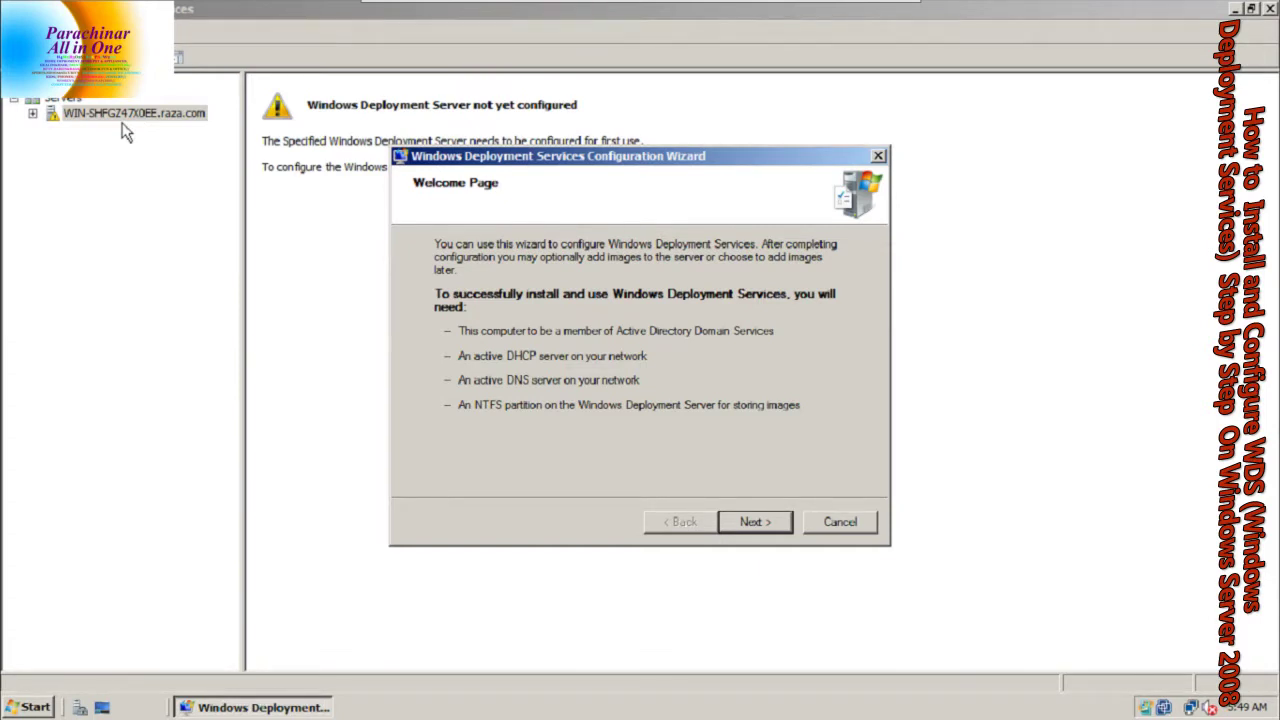
click(766, 523)
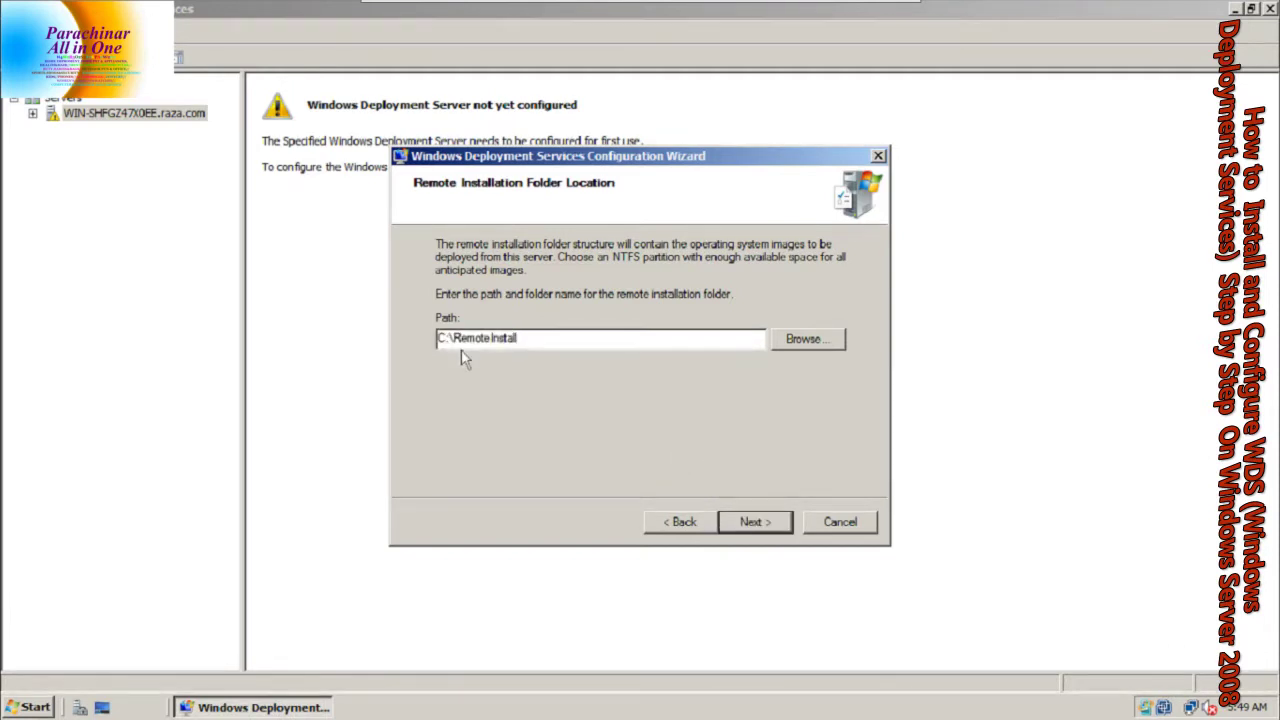
Keep C:\RemoteInstall as the remote installation folder despite the system volume warning
drag(439, 338, 450, 338)
click(806, 340)
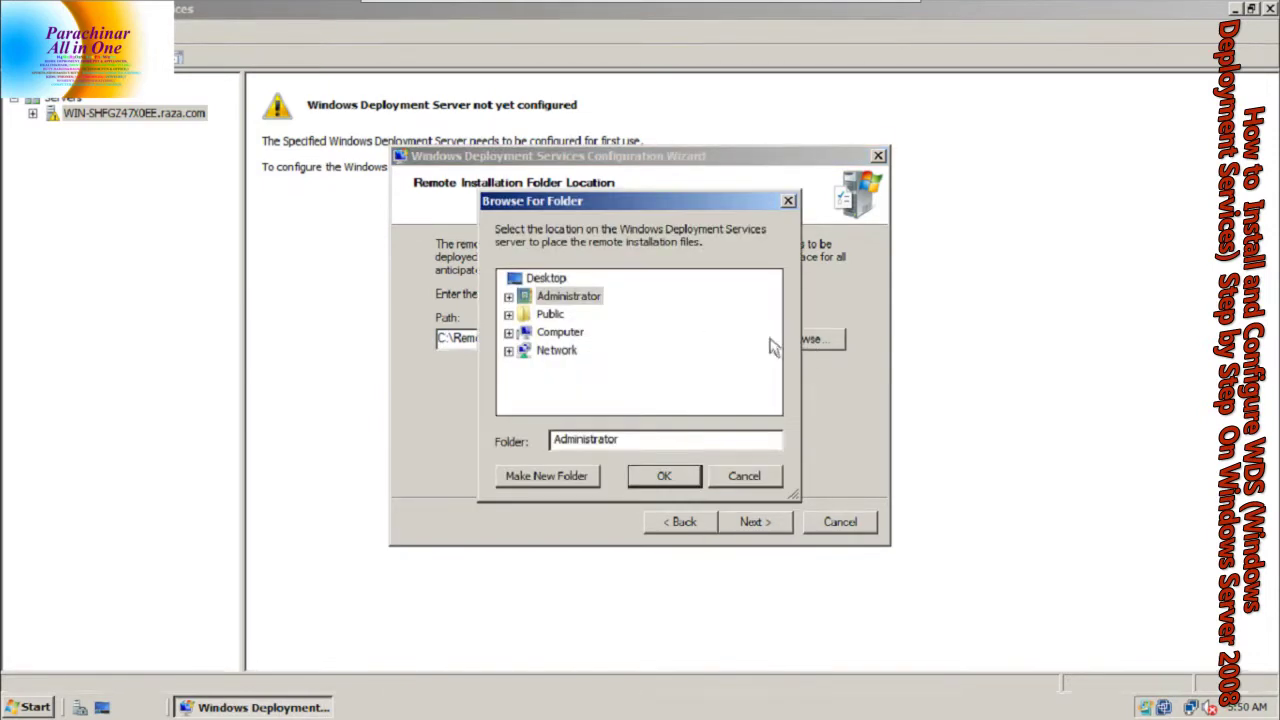
double_click(521, 336)
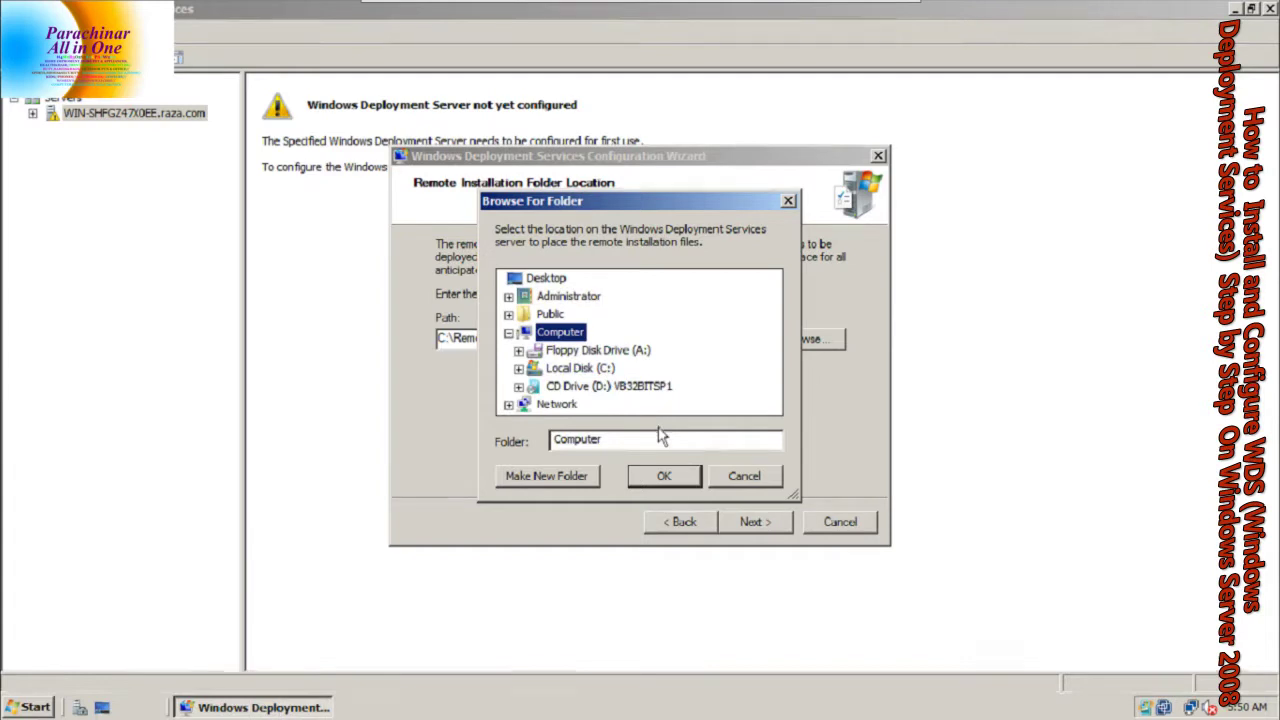
click(741, 477)
click(751, 521)
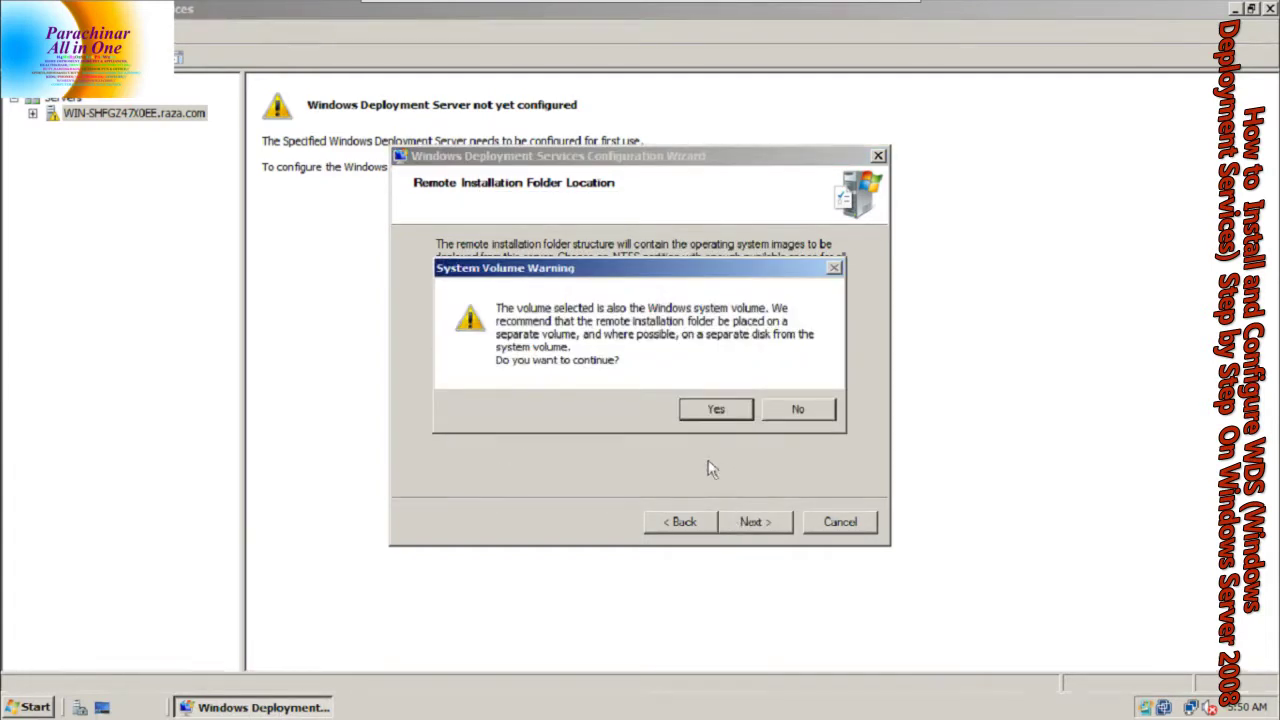
click(708, 410)
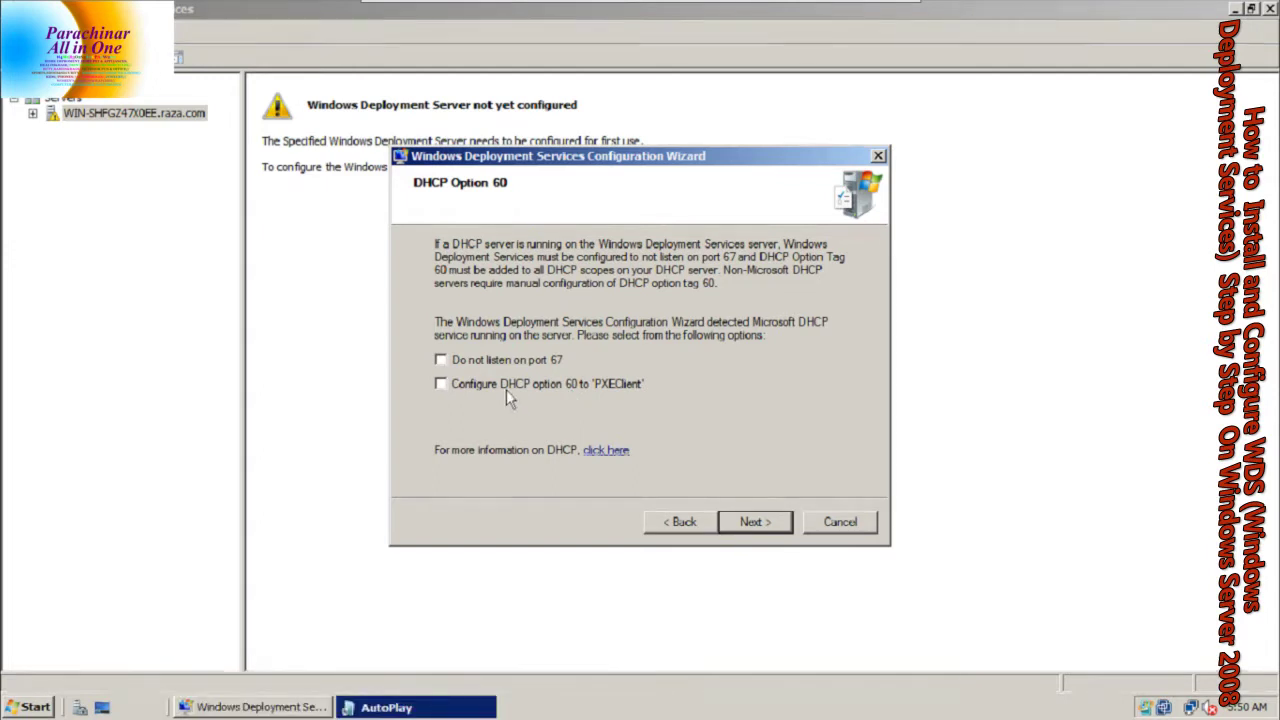
Skip port 67, set DHCP option 60 to PXEClient, answer all clients, and finish
click(441, 360)
click(441, 384)
click(752, 526)
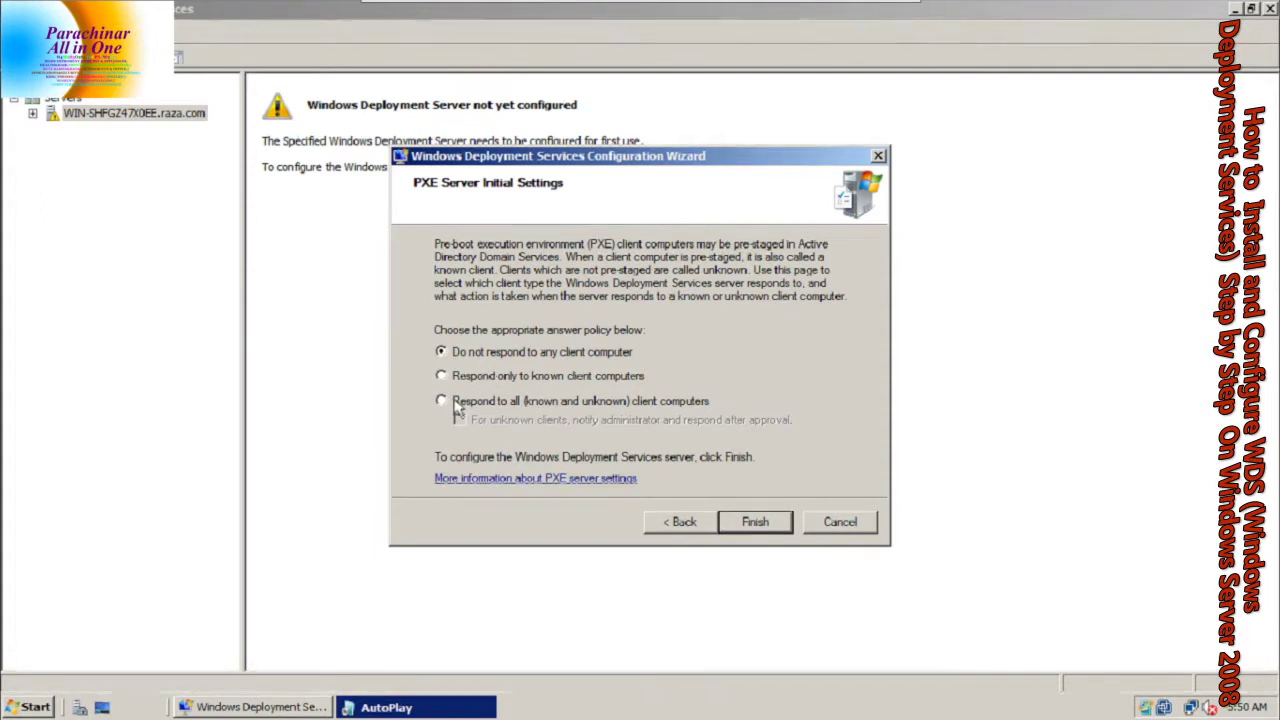
click(448, 406)
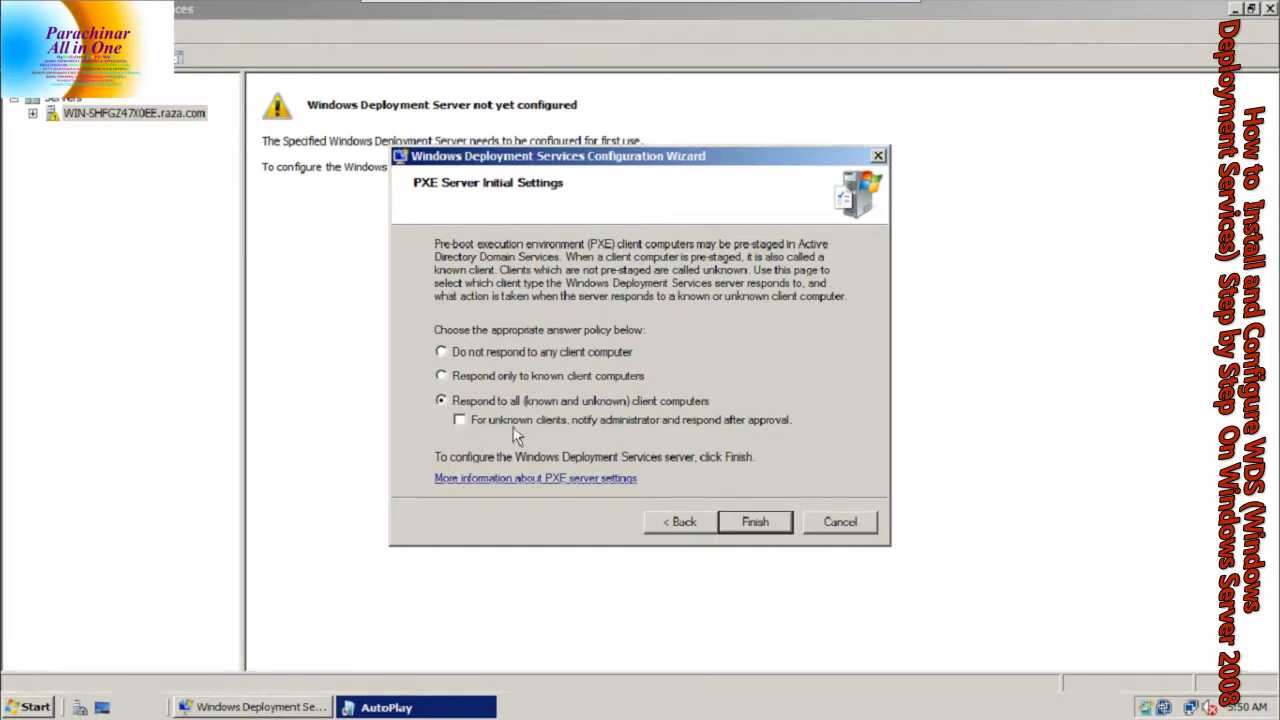
click(742, 526)
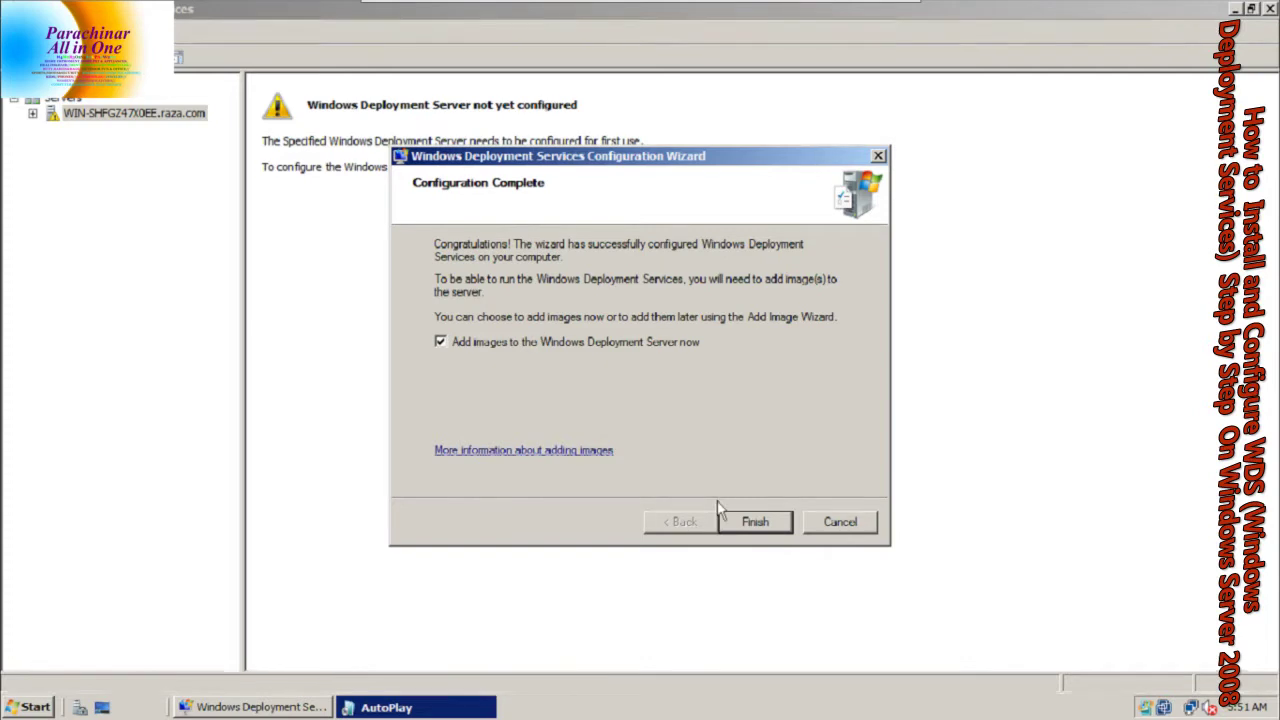
Start adding images and choose D:\sources on the CD drive as the image folder
click(753, 522)
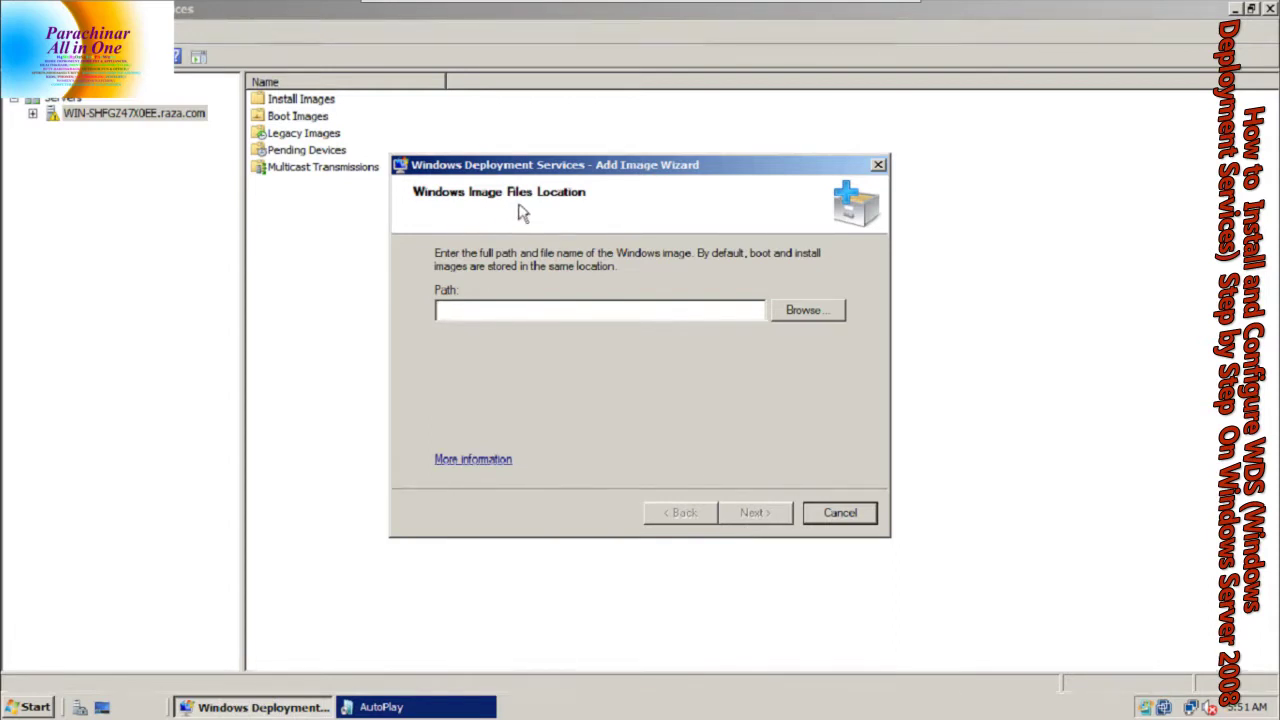
click(793, 311)
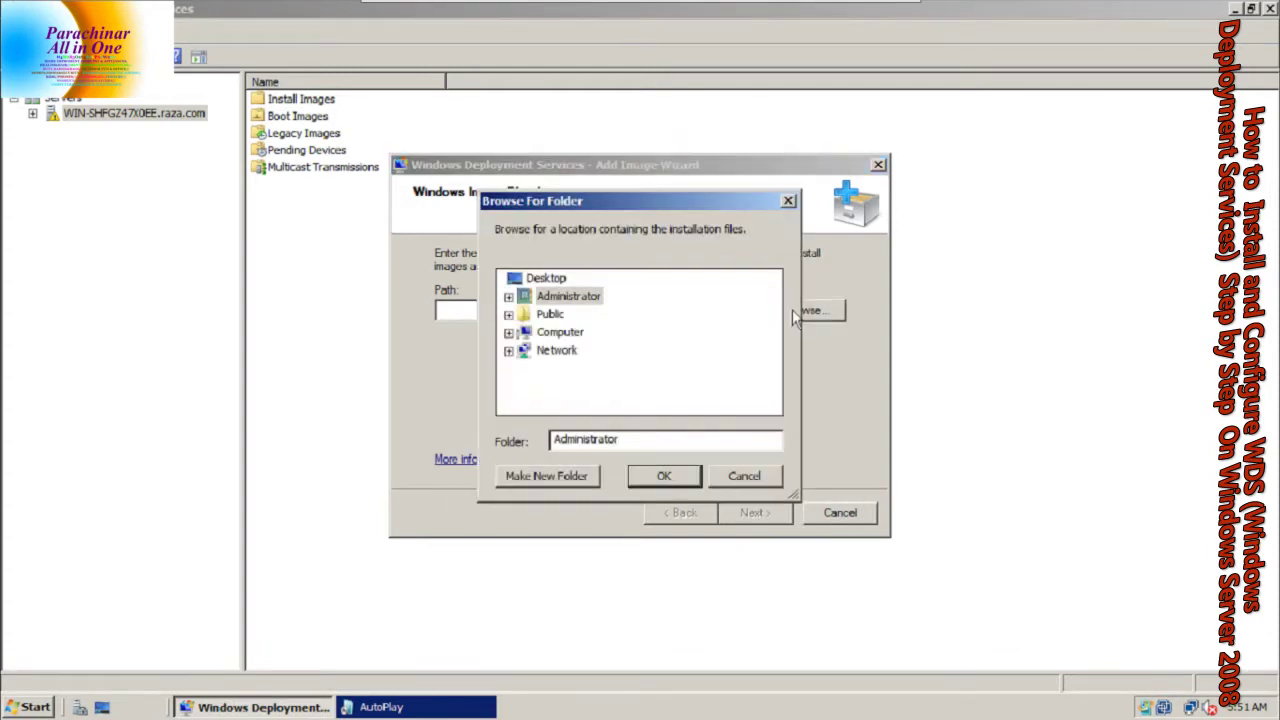
click(508, 332)
click(585, 388)
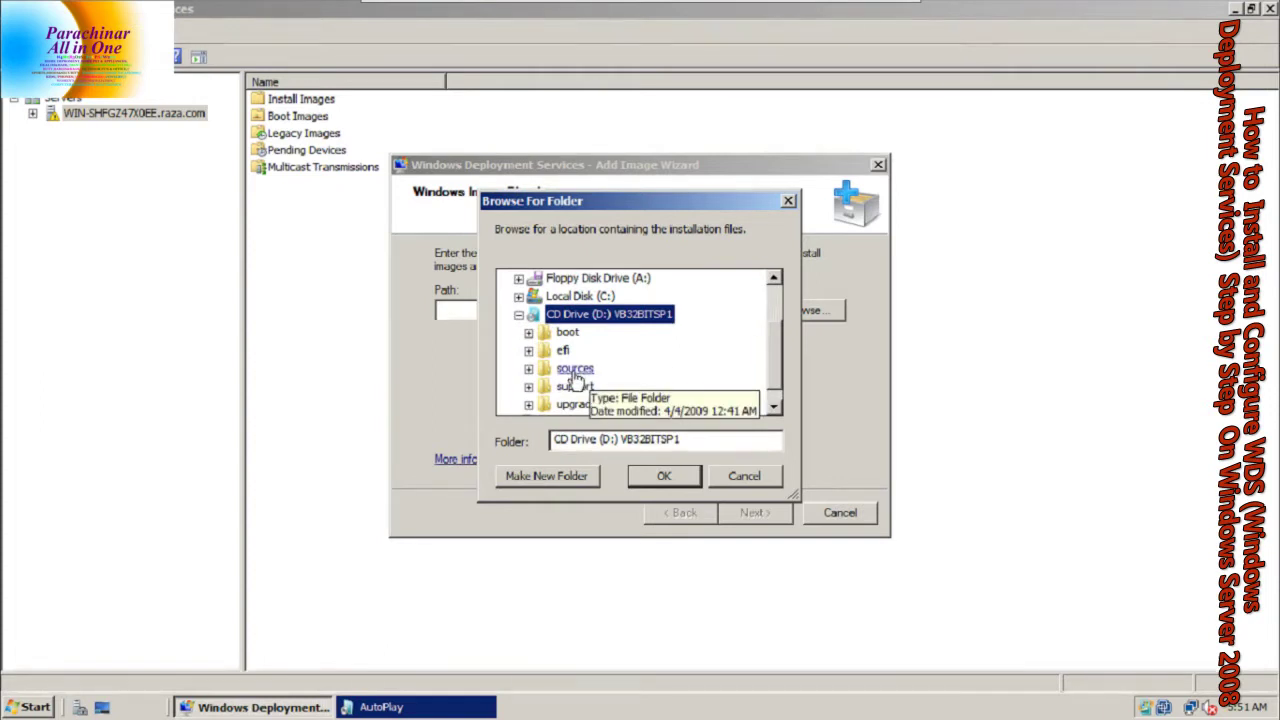
double_click(576, 371)
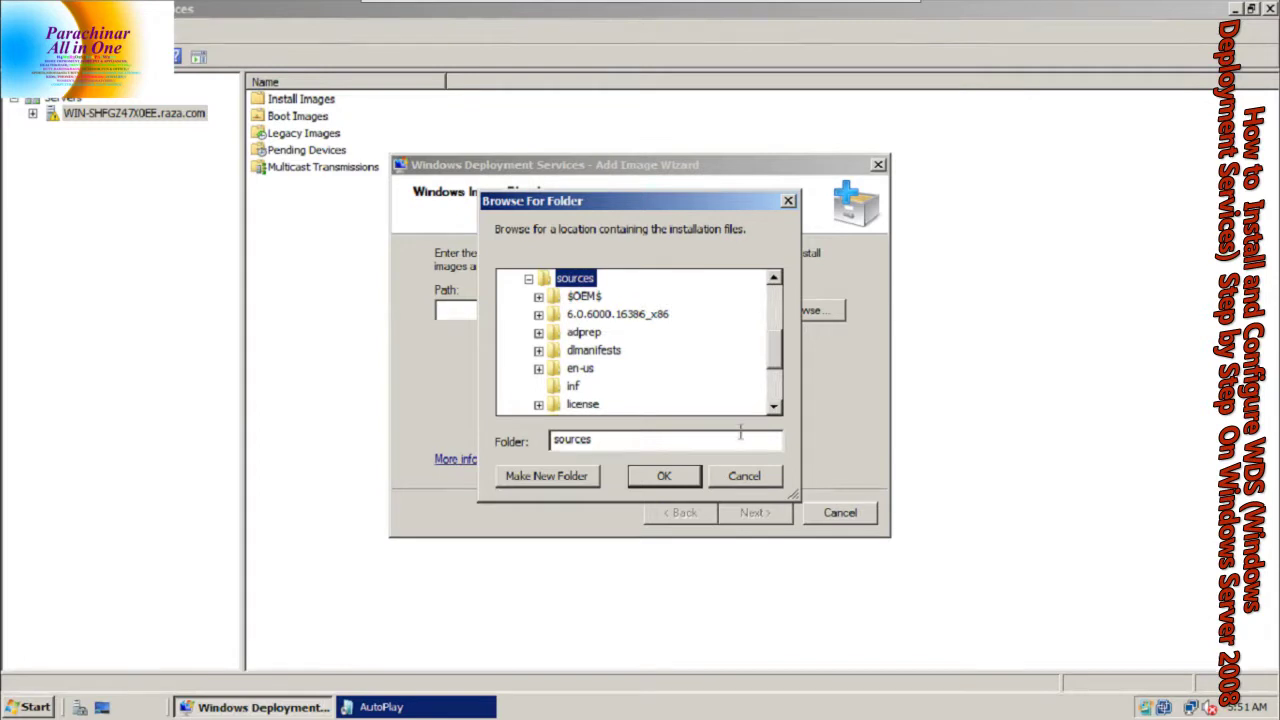
click(688, 478)
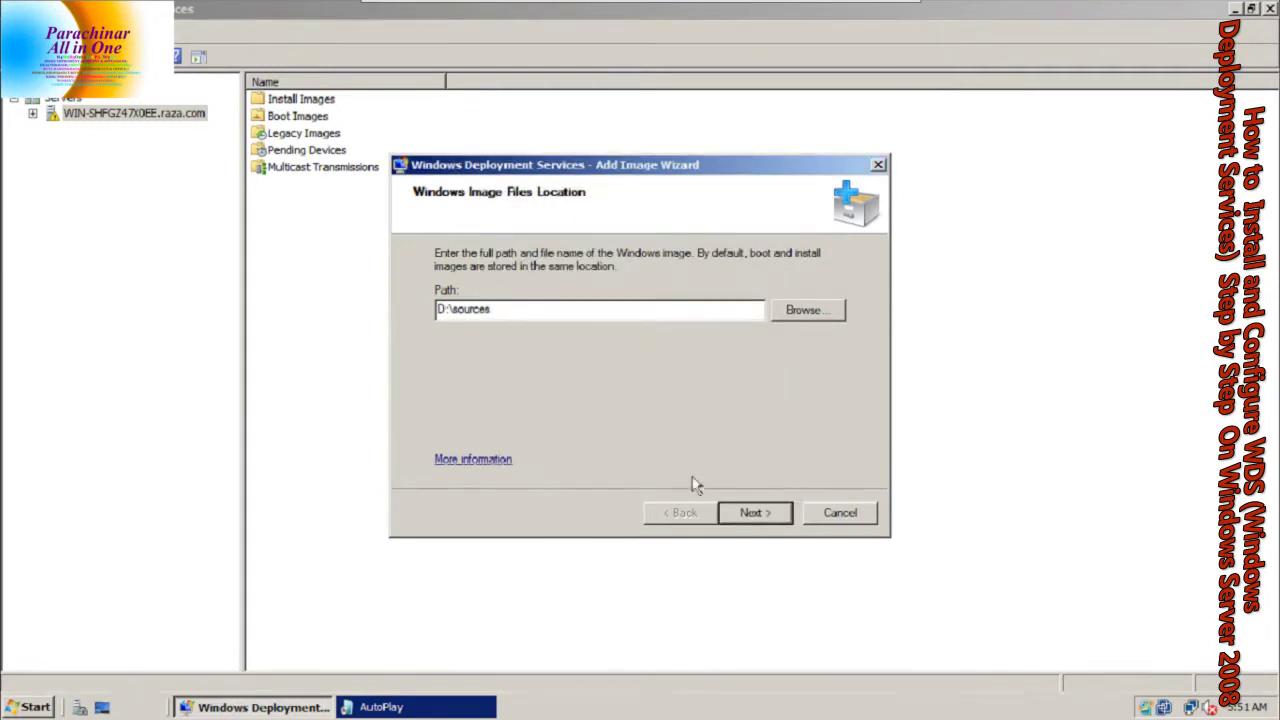
Name the new image group SERVER 2008 and advance to the review
click(753, 518)
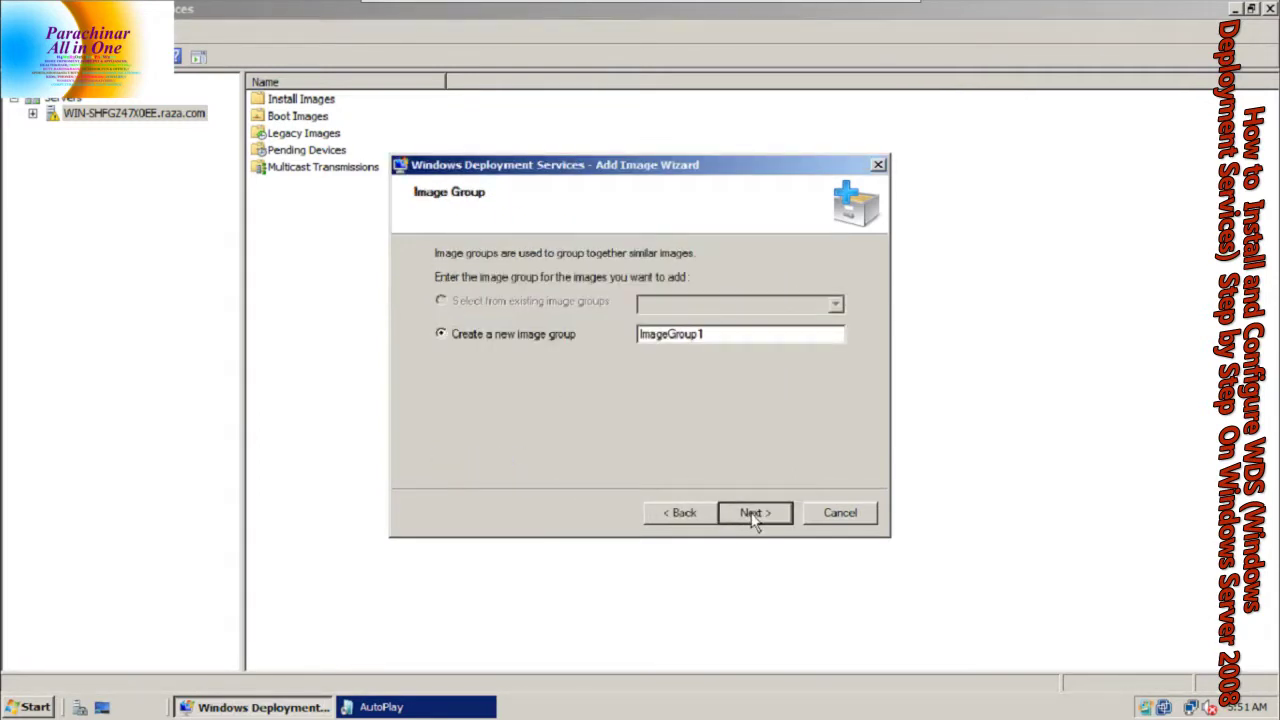
drag(740, 341, 600, 340)
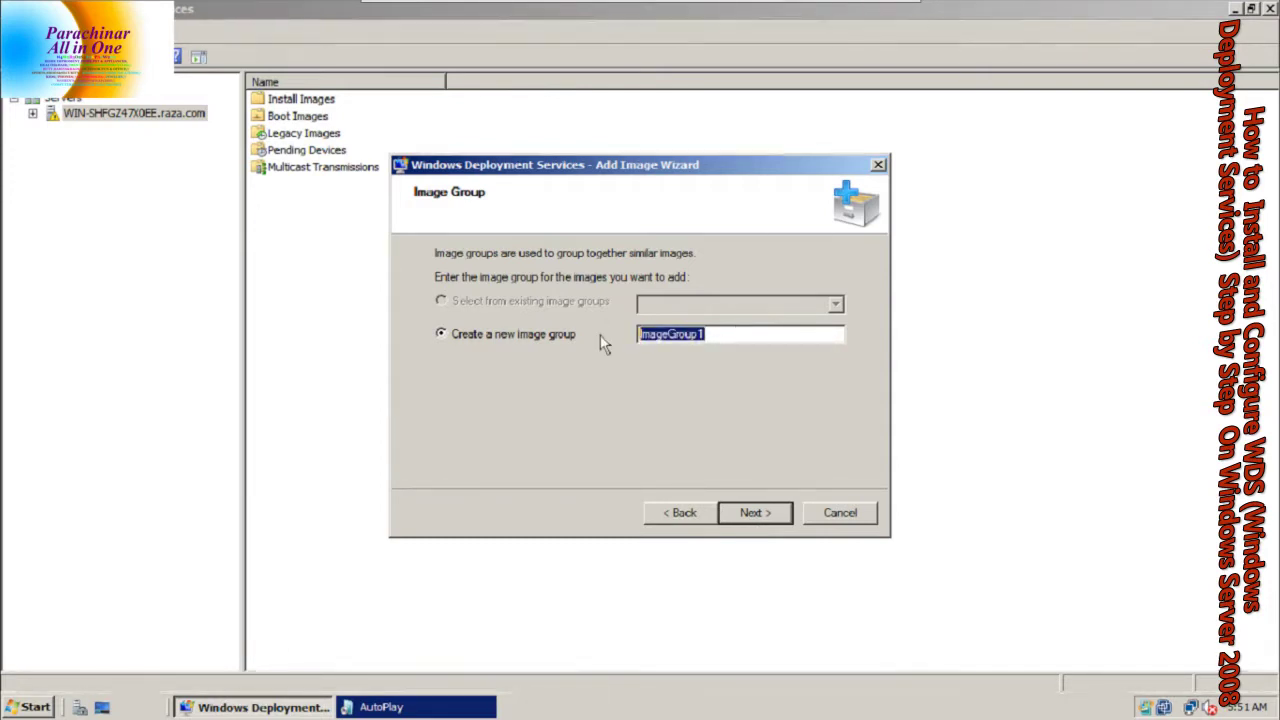
text(SERVER 2008)
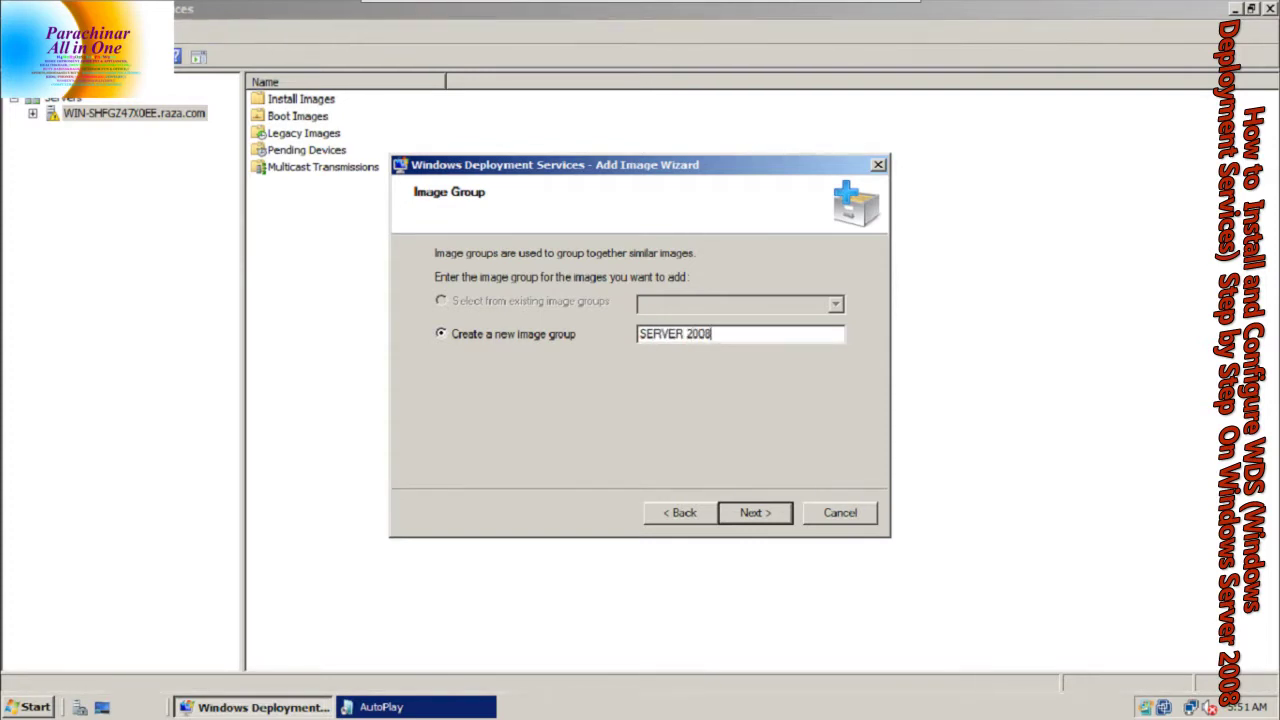
key(Return)
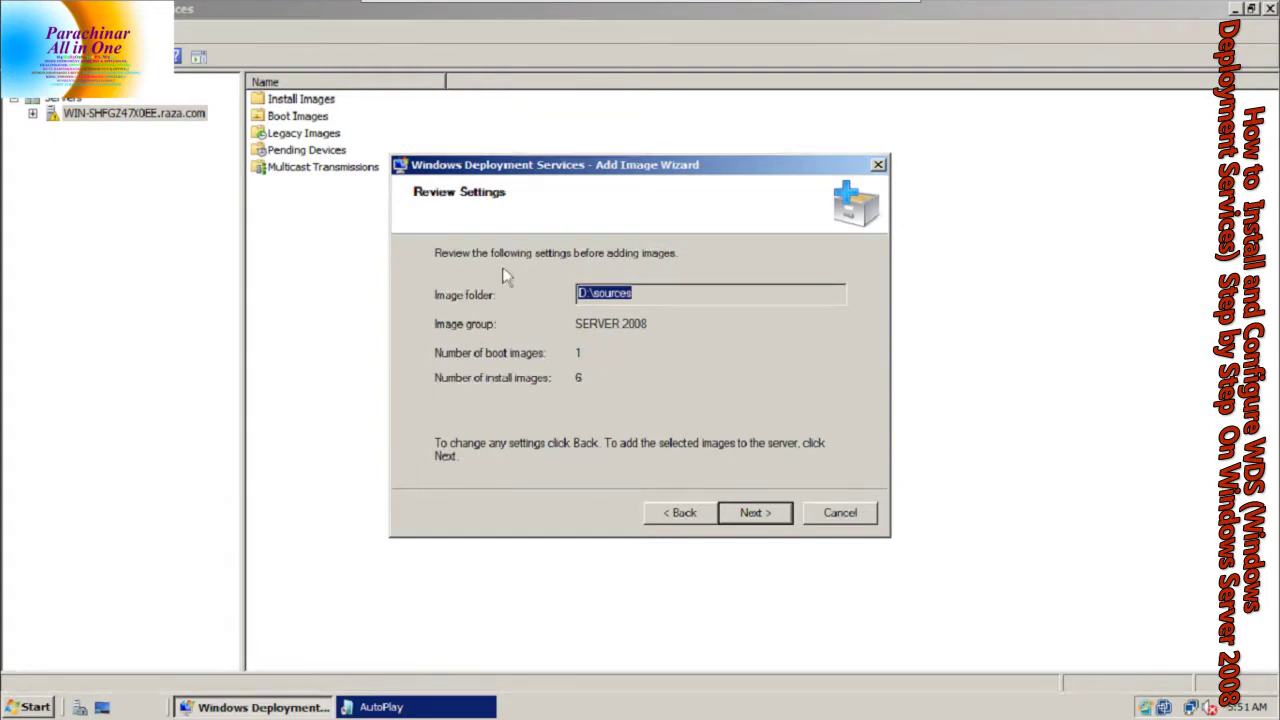
Confirm the review and add the 1 boot and 6 install images from D:\sources
click(620, 293)
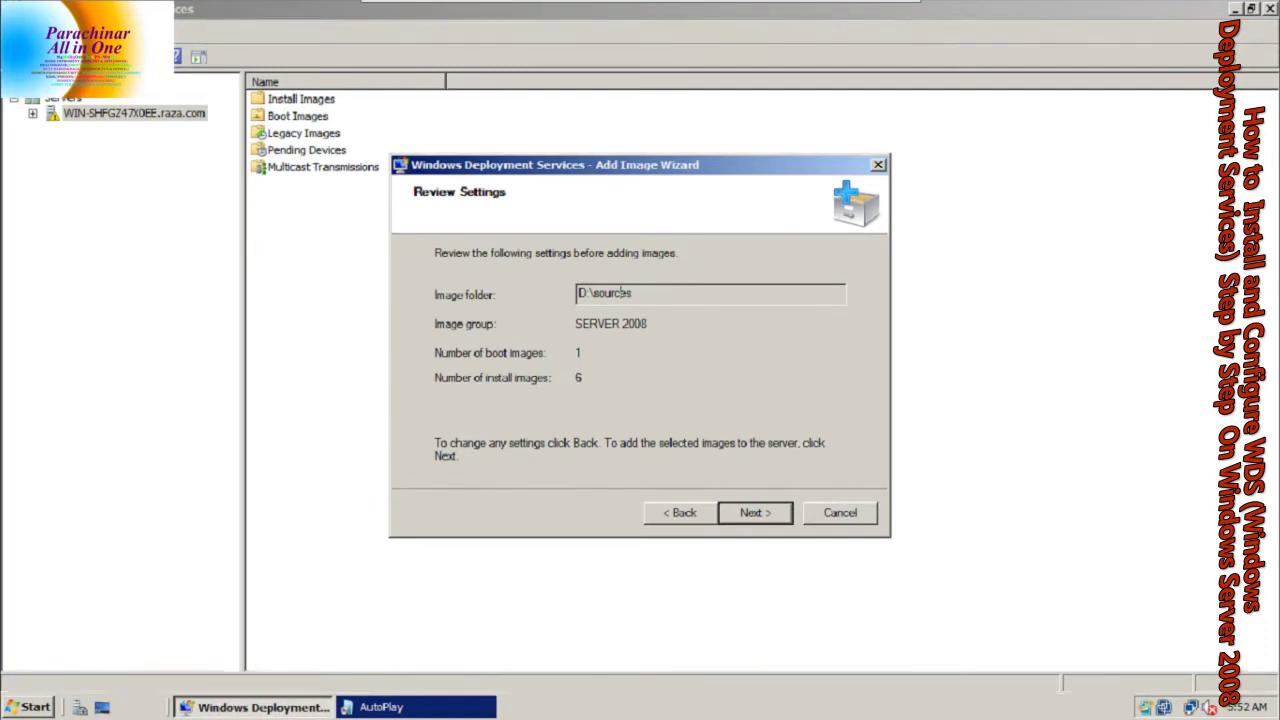
click(774, 516)
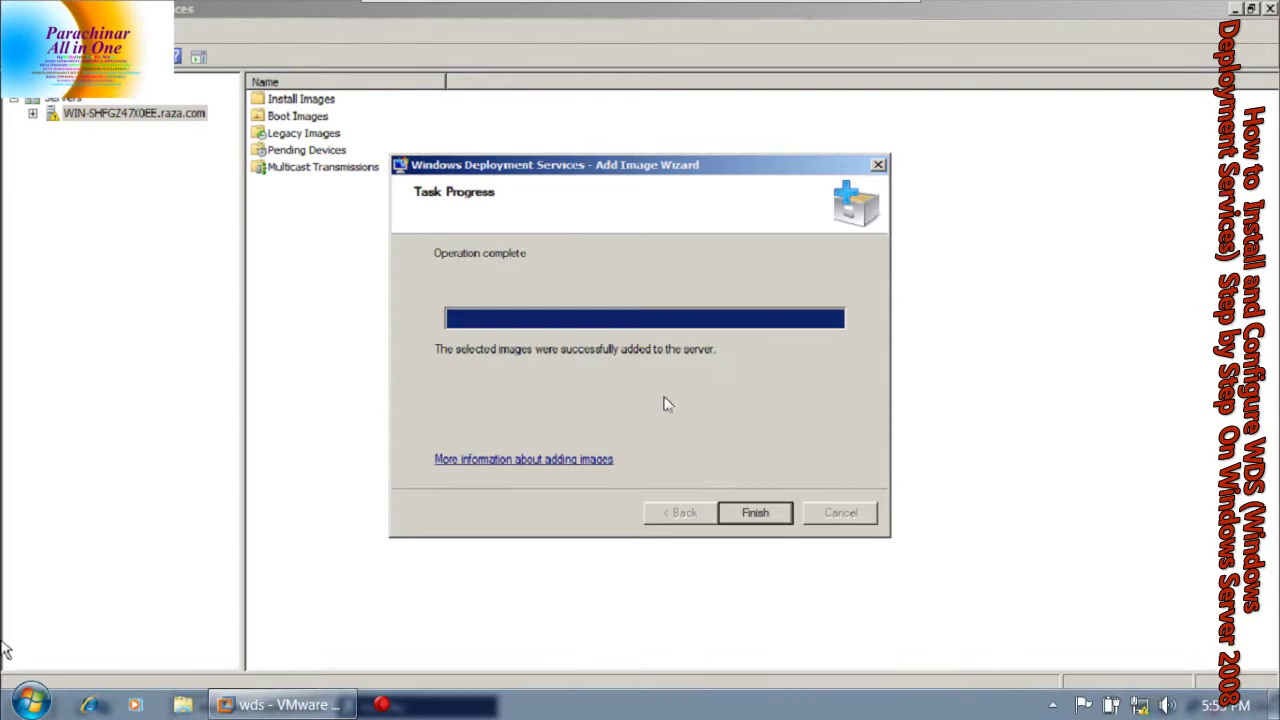
click(741, 514)
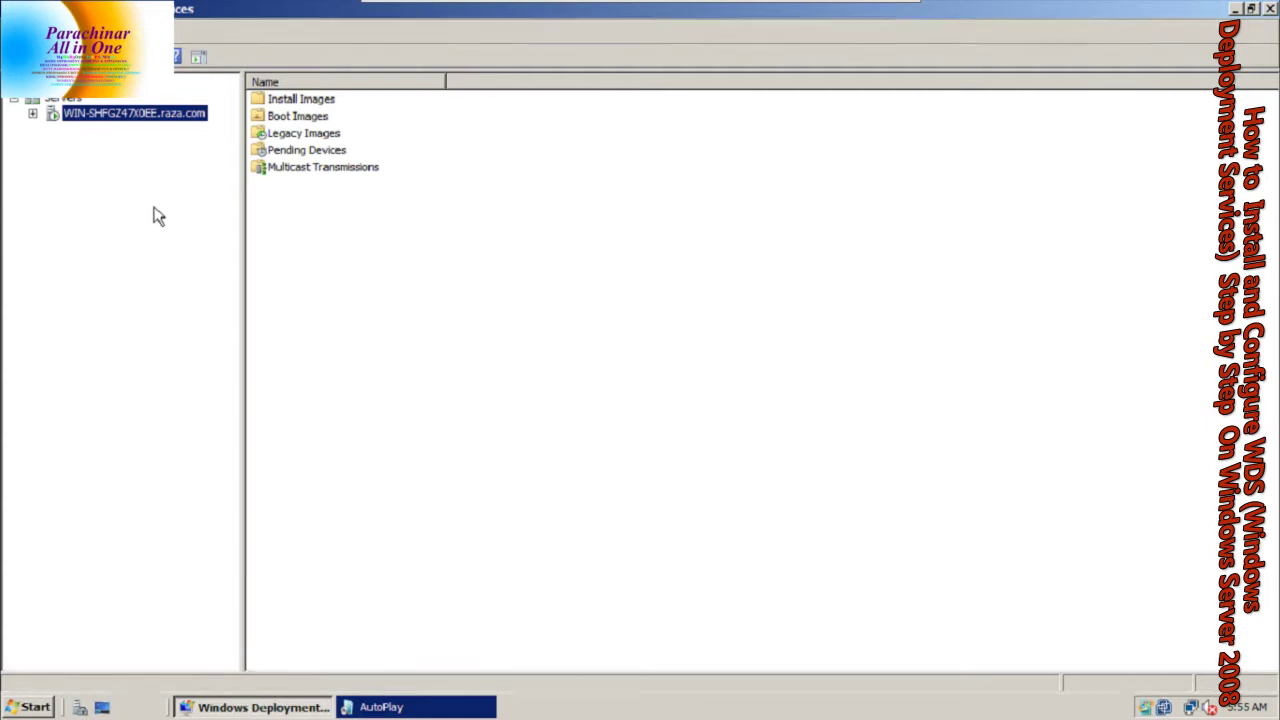
Expand the server and Install Images, then list the SERVER 2008 group's images with full names
click(33, 114)
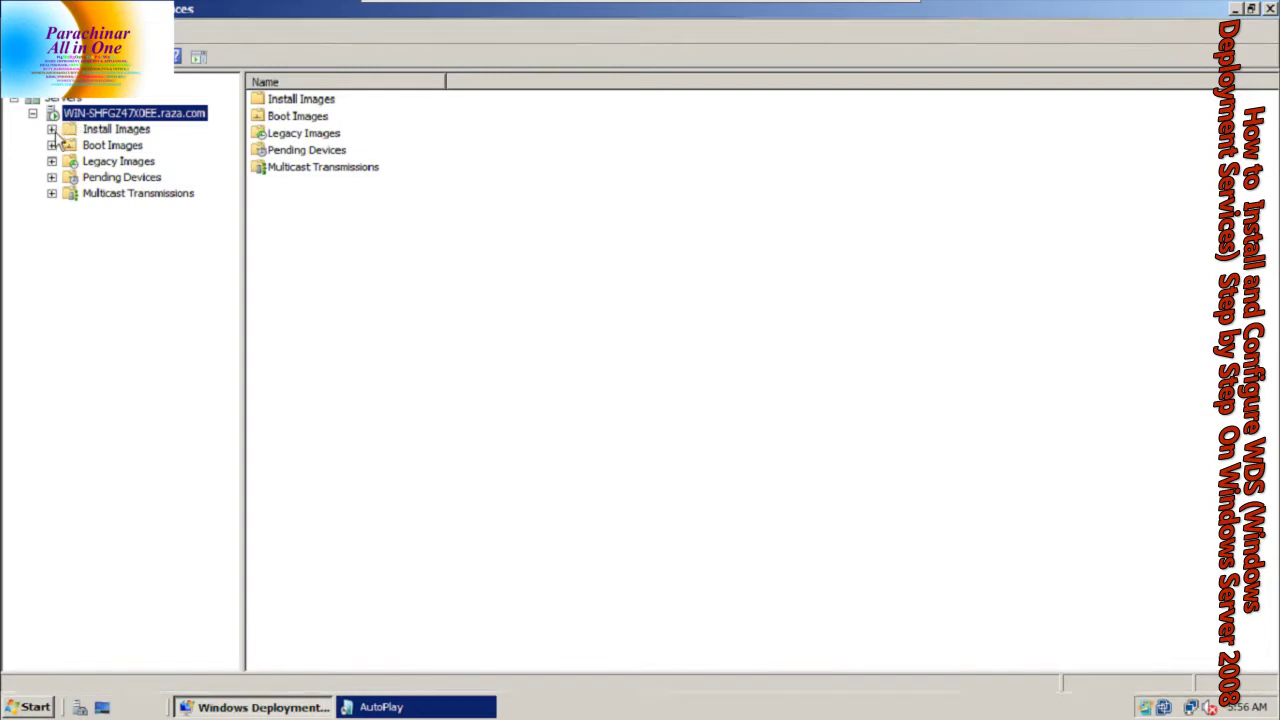
click(51, 129)
click(90, 132)
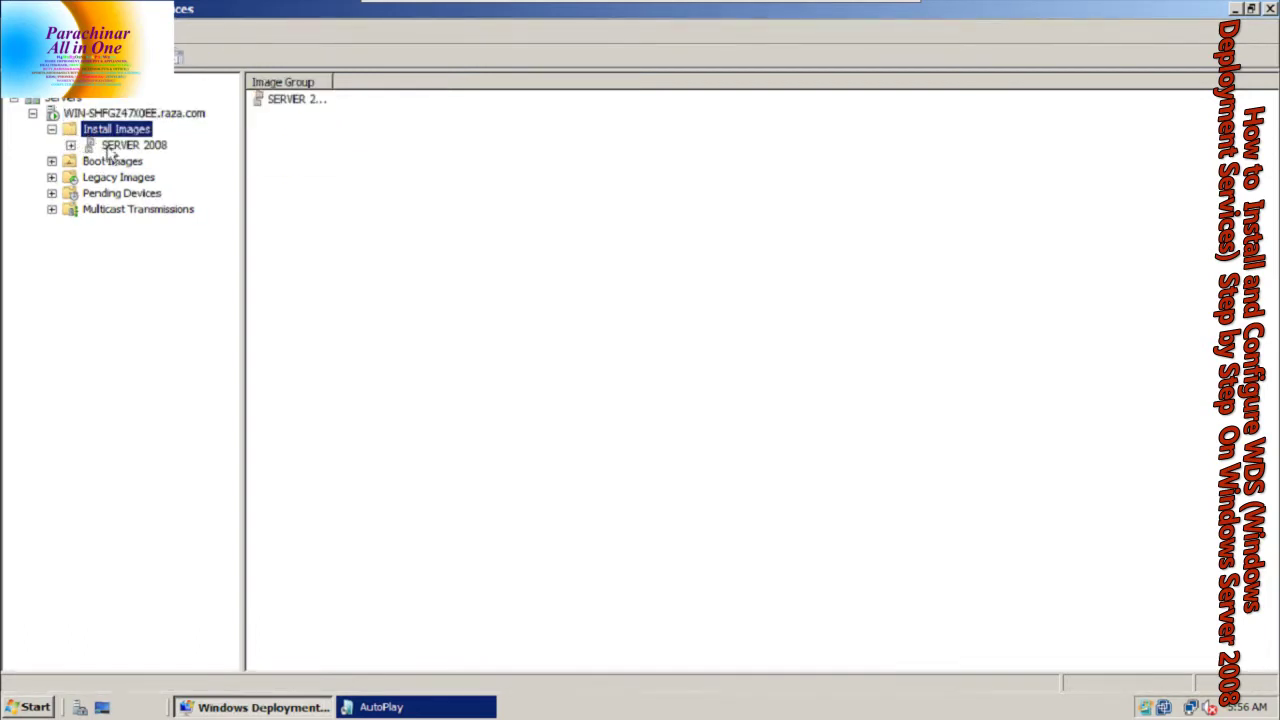
click(130, 148)
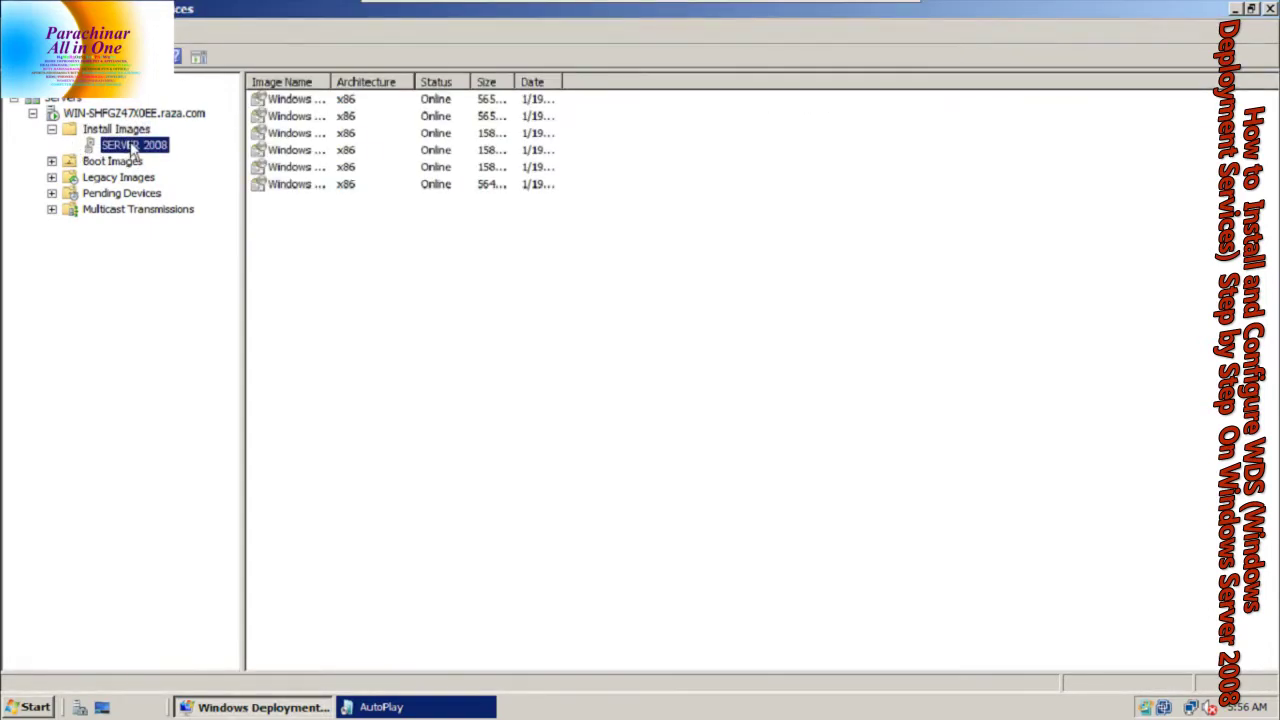
key(F2)
key(Delete)
double_click(327, 81)
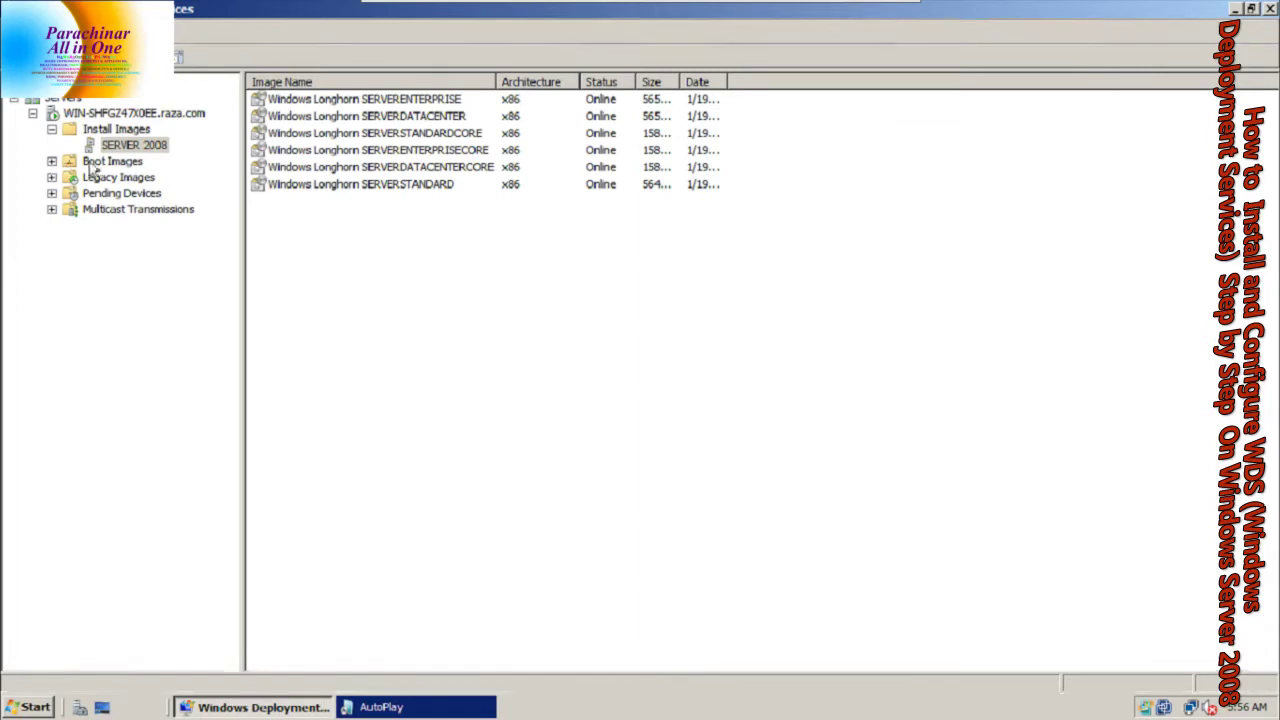
Check the Boot Images folder, then return to Install Images
click(110, 130)
click(110, 161)
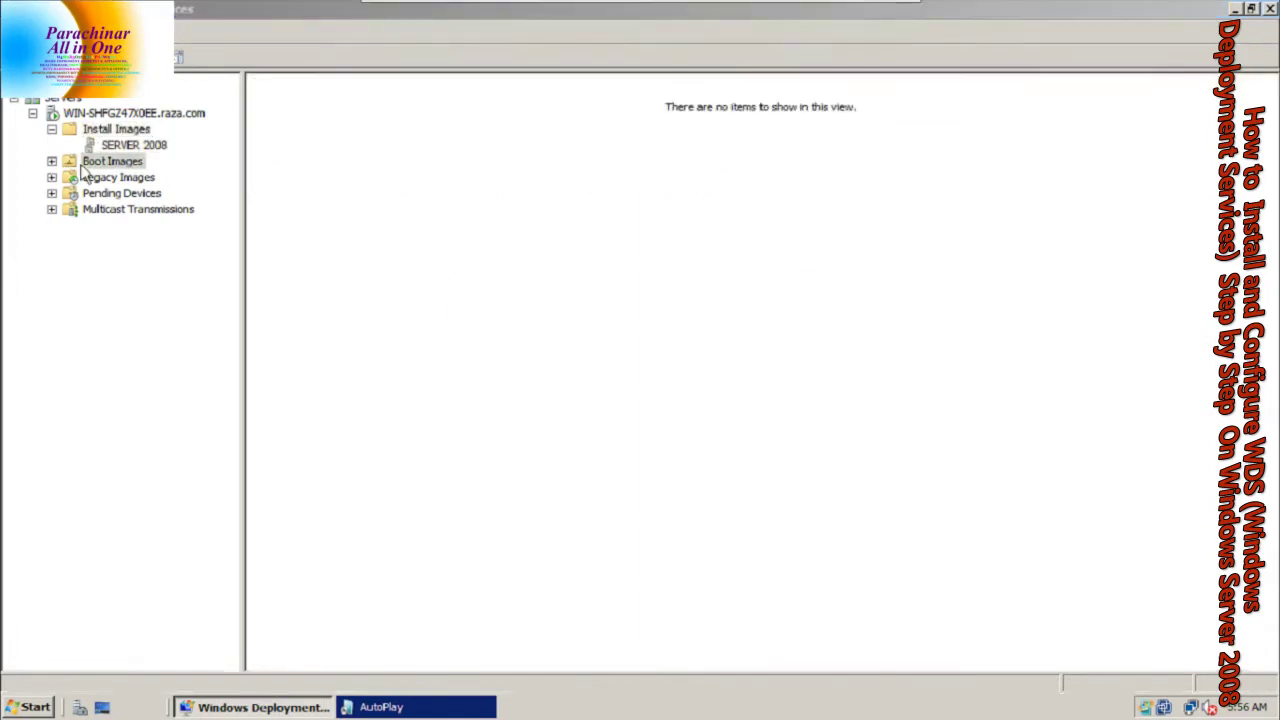
click(122, 131)
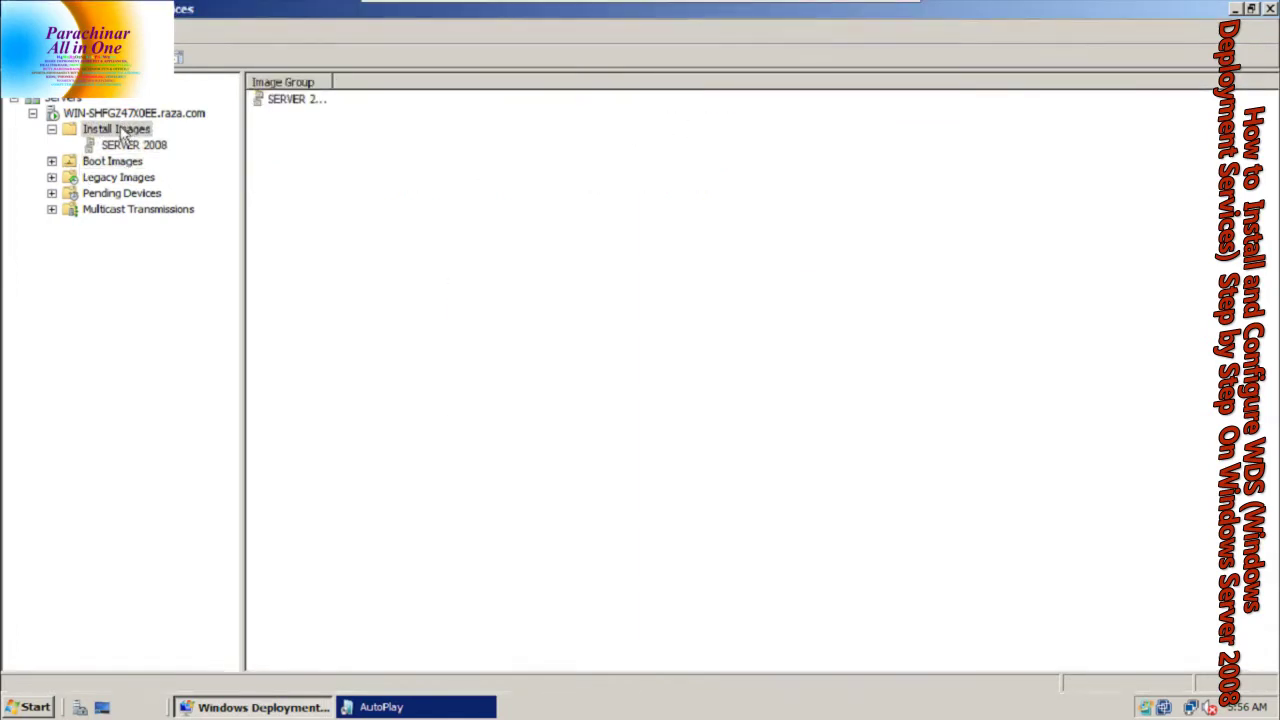
Start adding another install image into the existing SERVER 2008 group
right_click(122, 135)
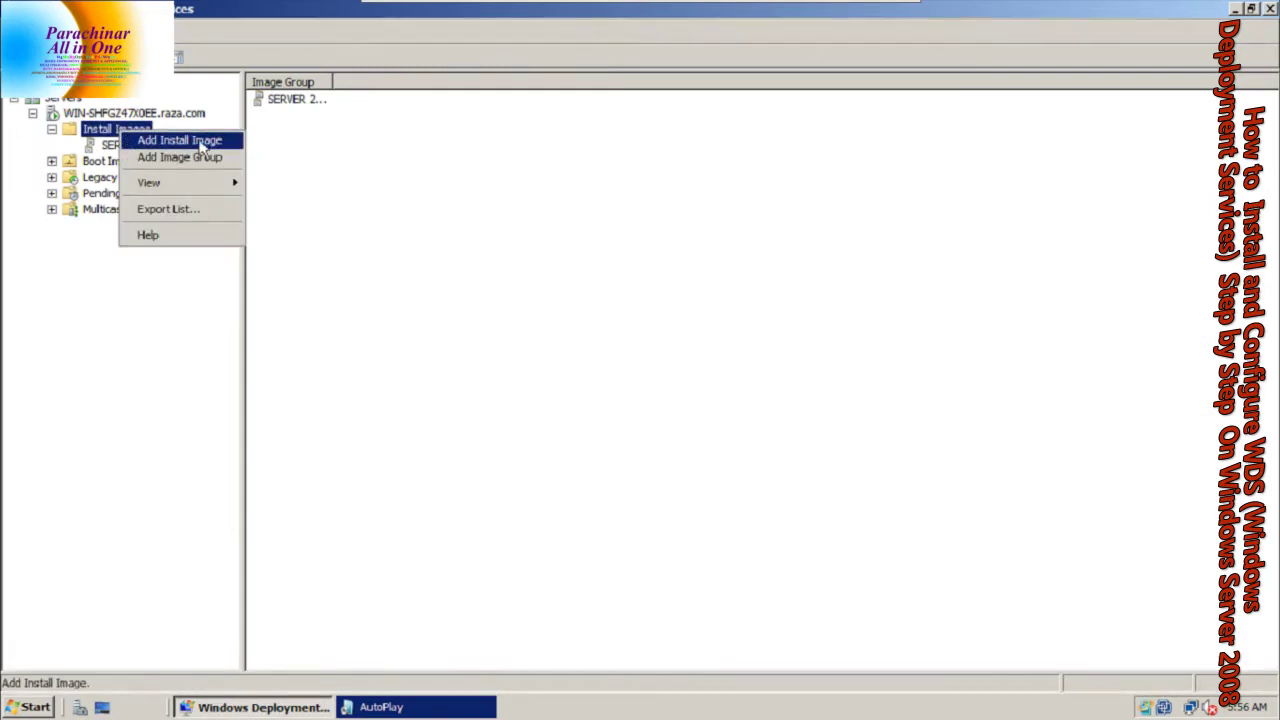
click(199, 142)
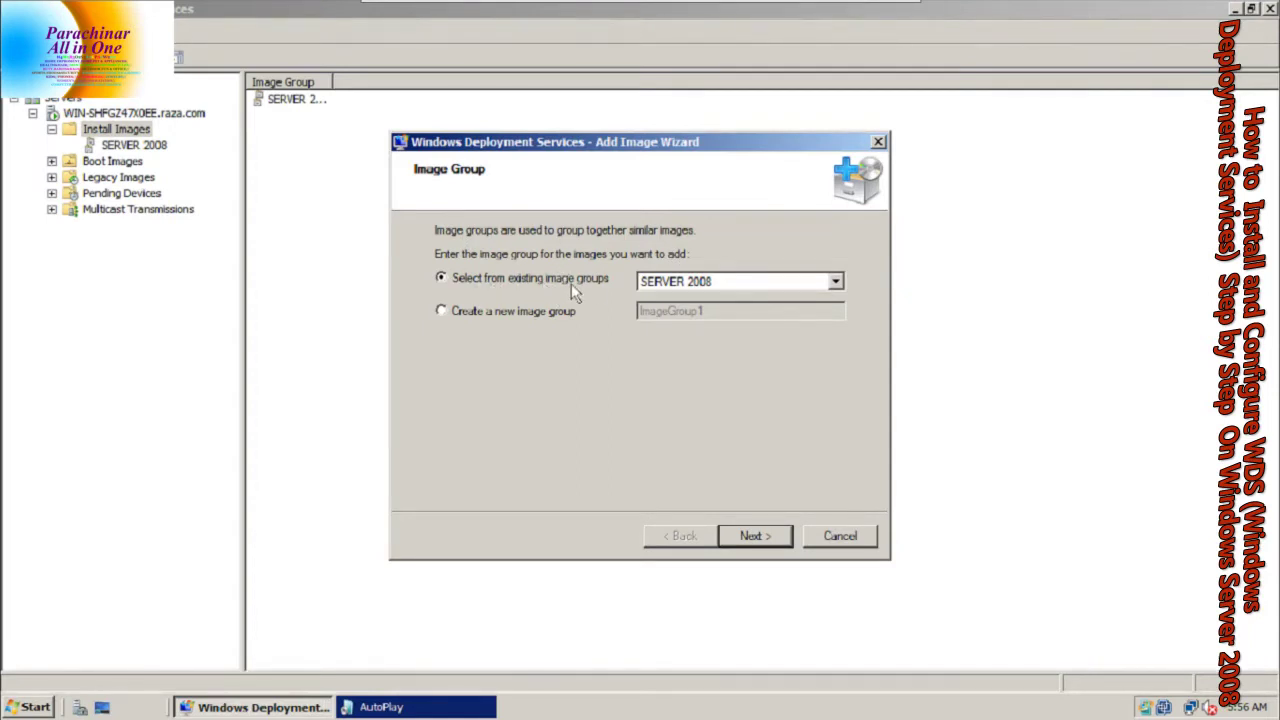
click(673, 285)
click(673, 285)
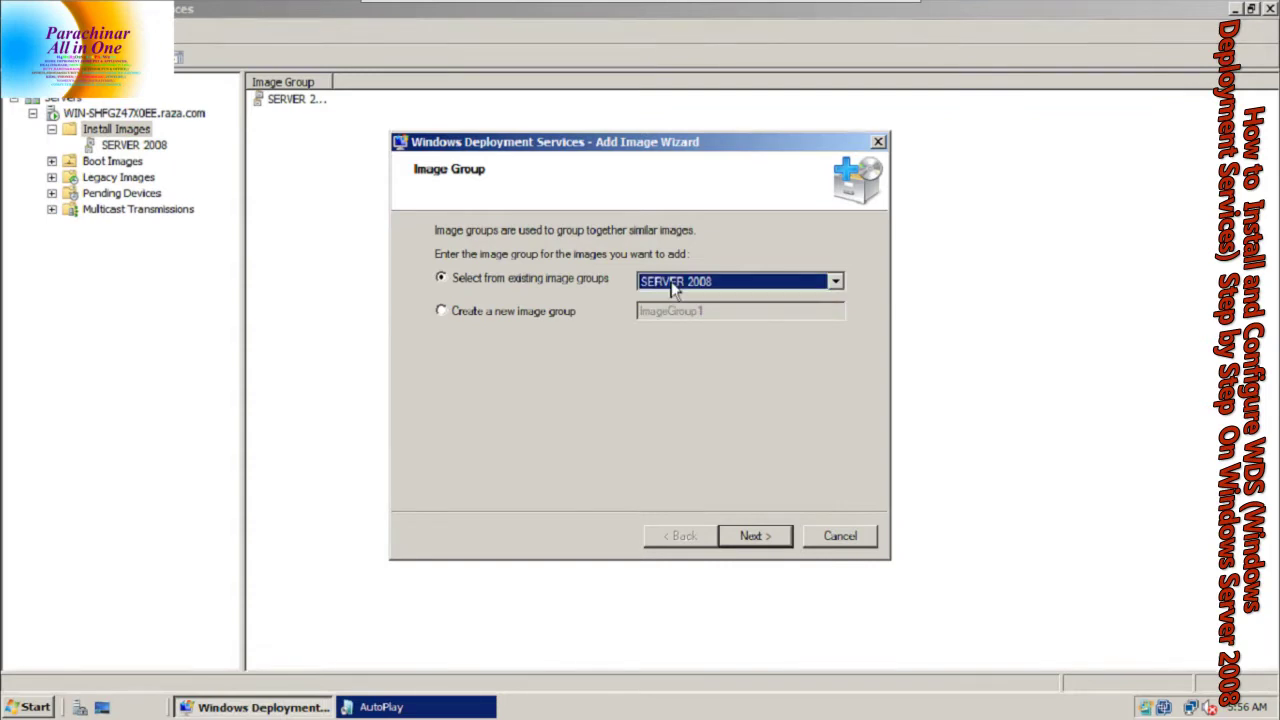
click(557, 312)
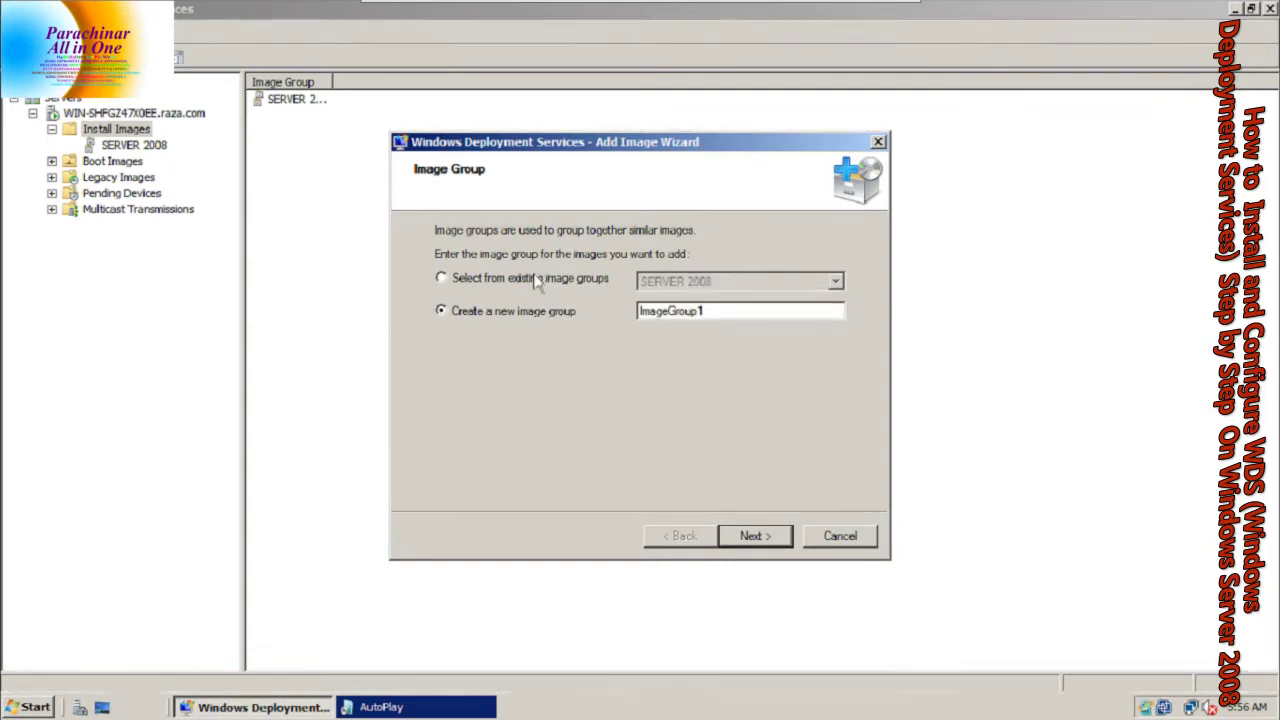
click(534, 283)
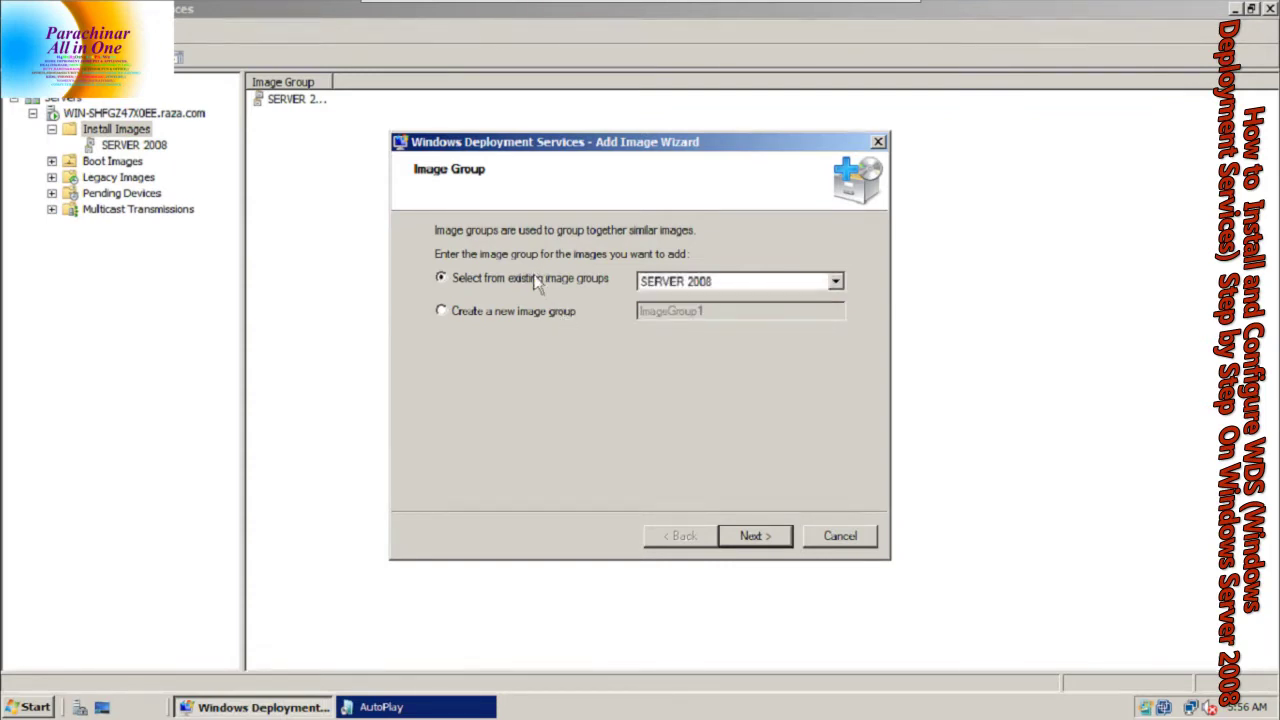
click(729, 542)
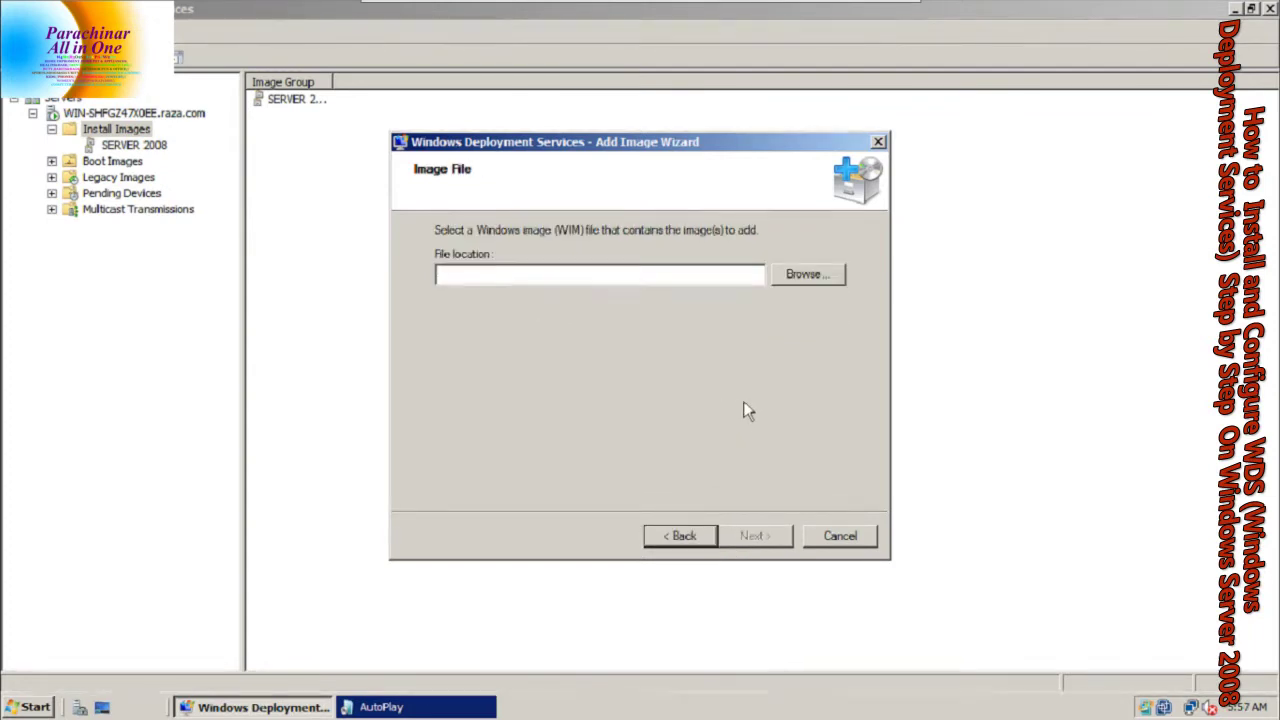
Set the file location to D:\sources\install.wim
click(816, 282)
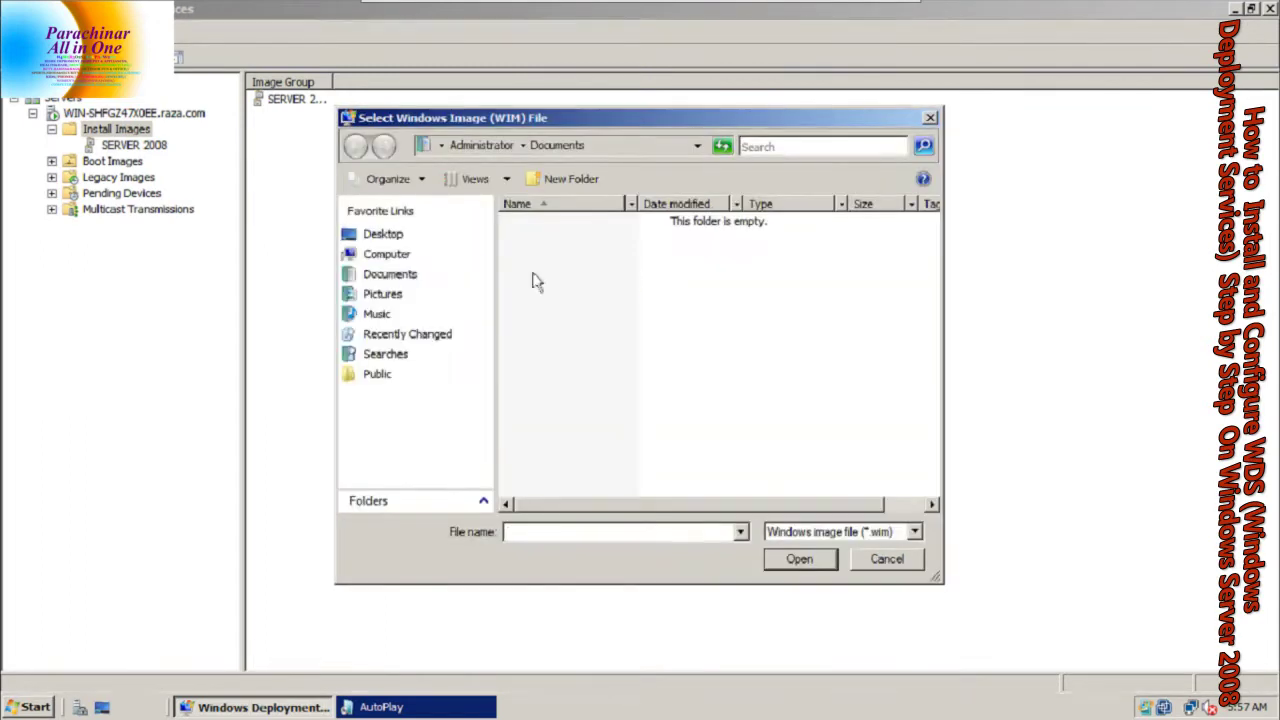
click(403, 253)
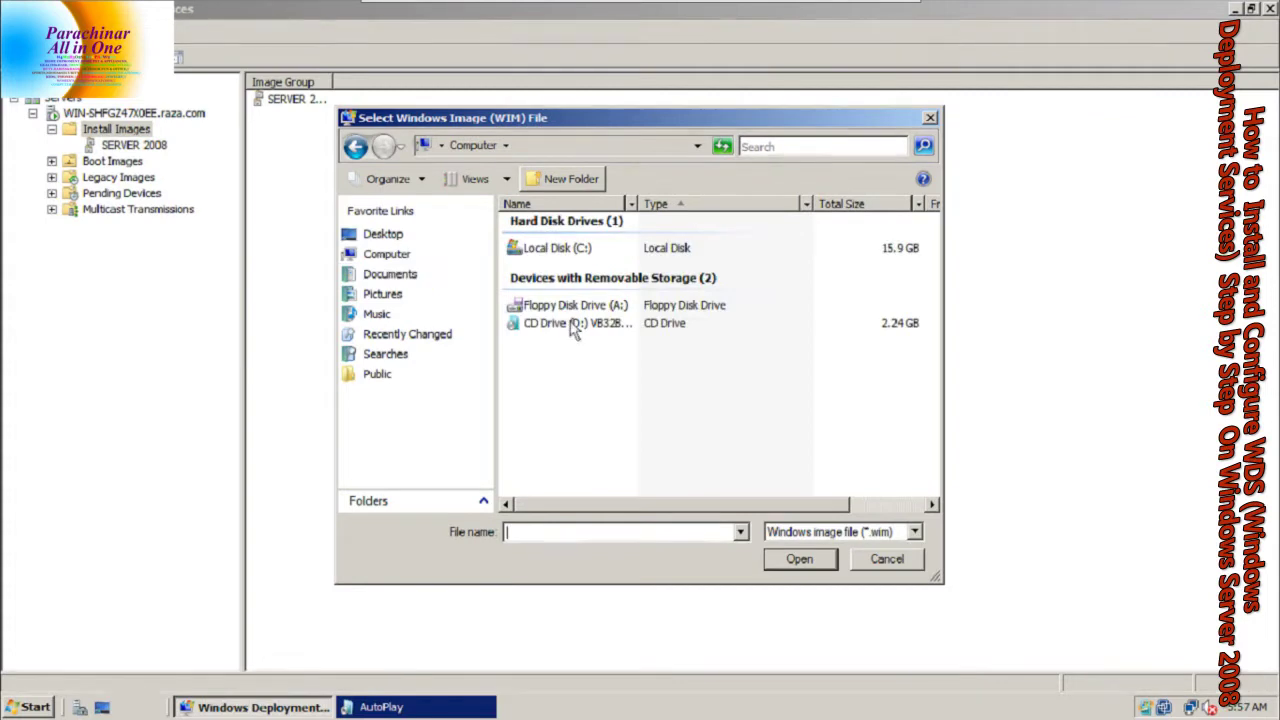
click(567, 332)
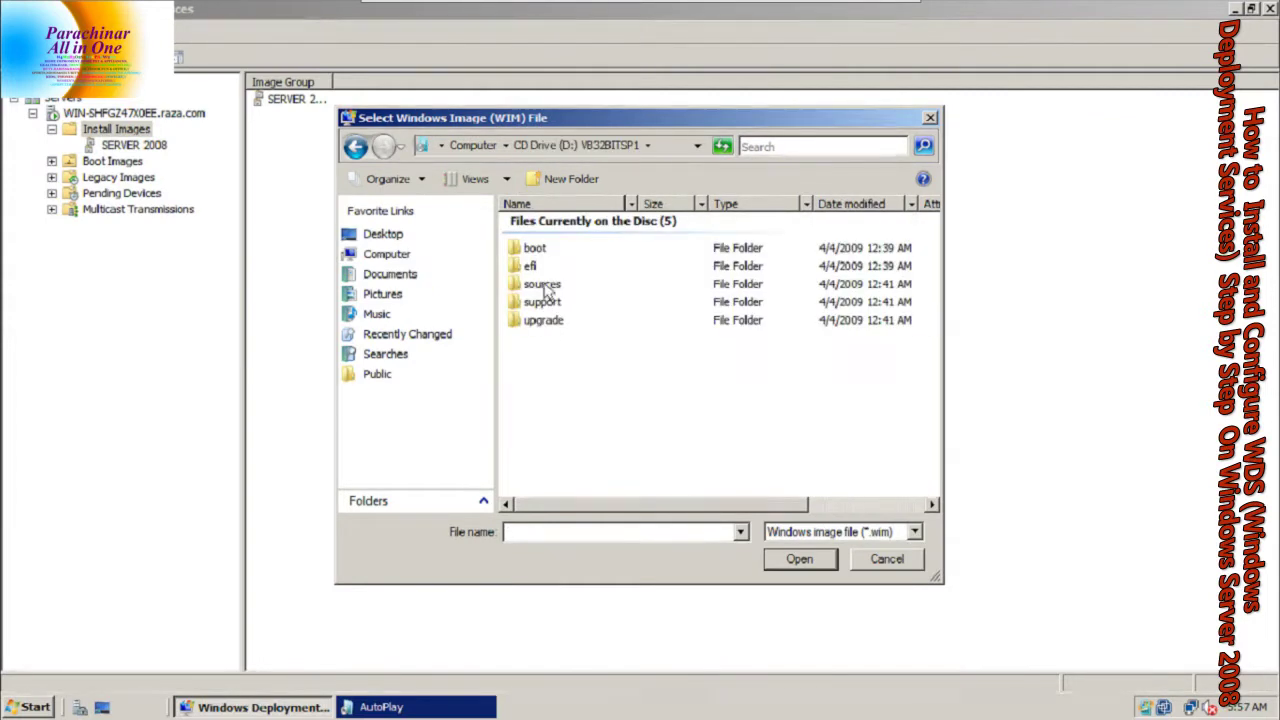
double_click(545, 287)
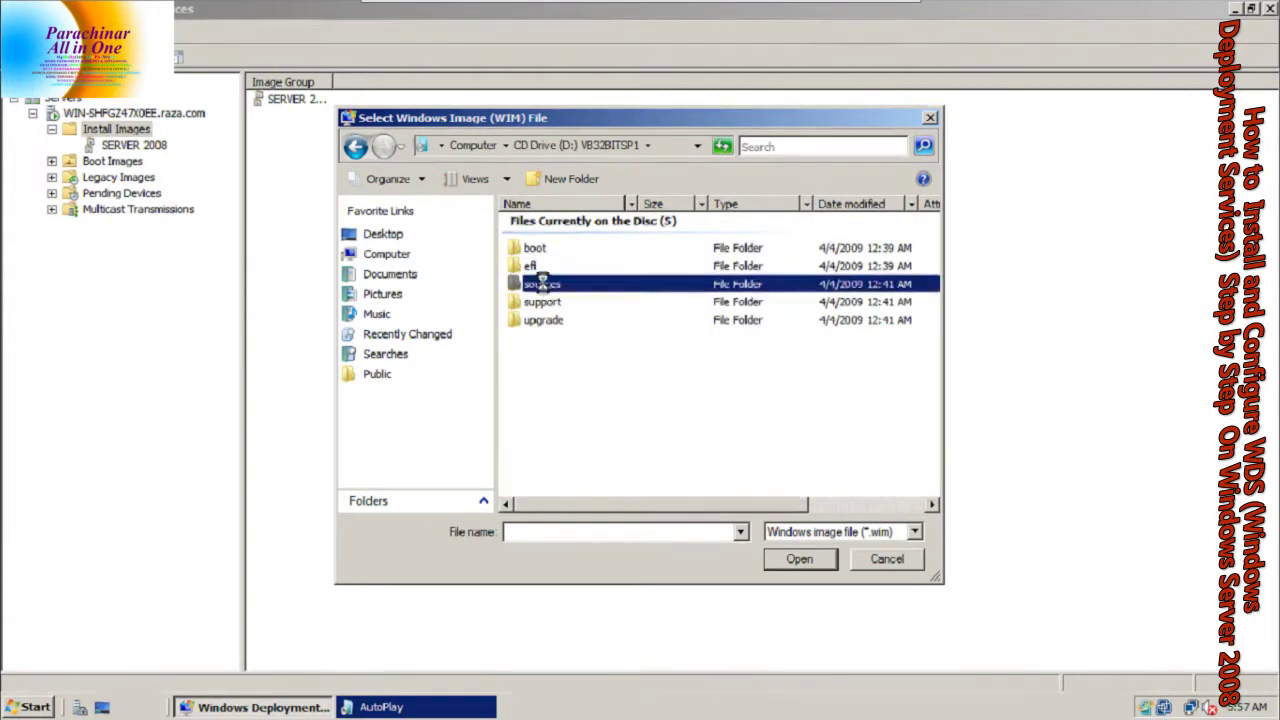
click(530, 410)
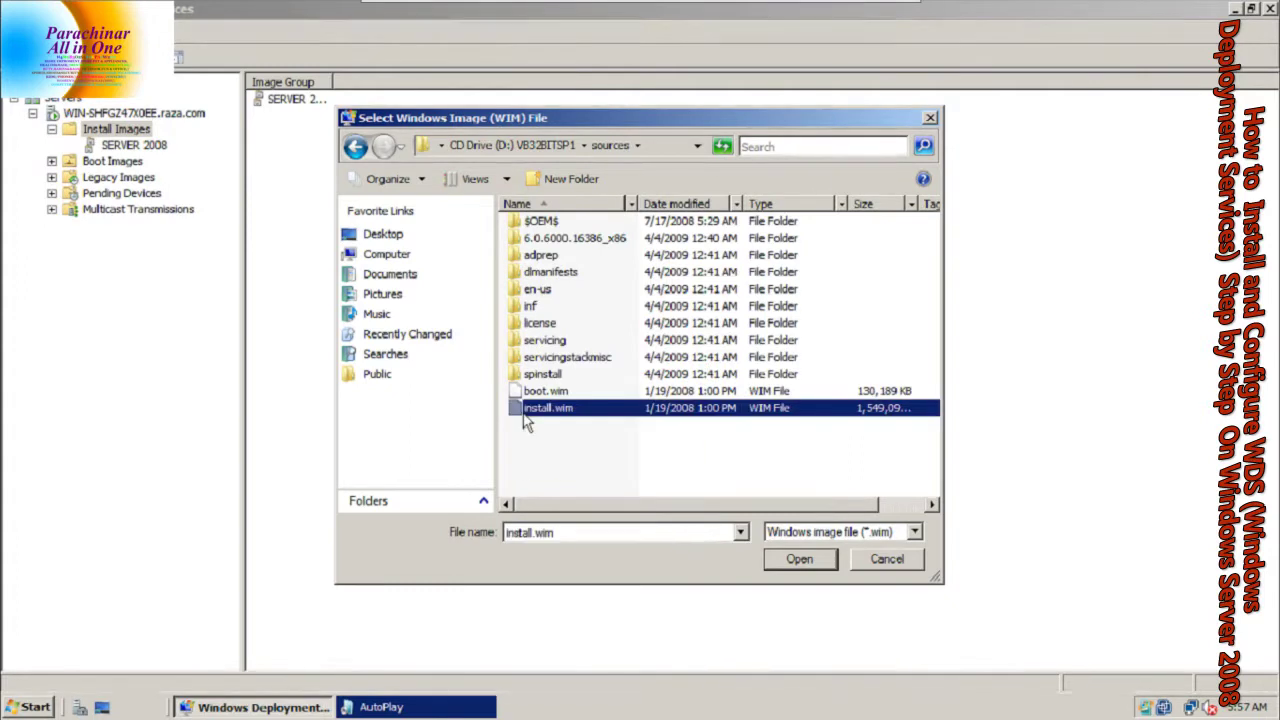
click(788, 562)
Uncheck every image in install.wim except Windows Longhorn SERVERENTERPRISE
click(749, 534)
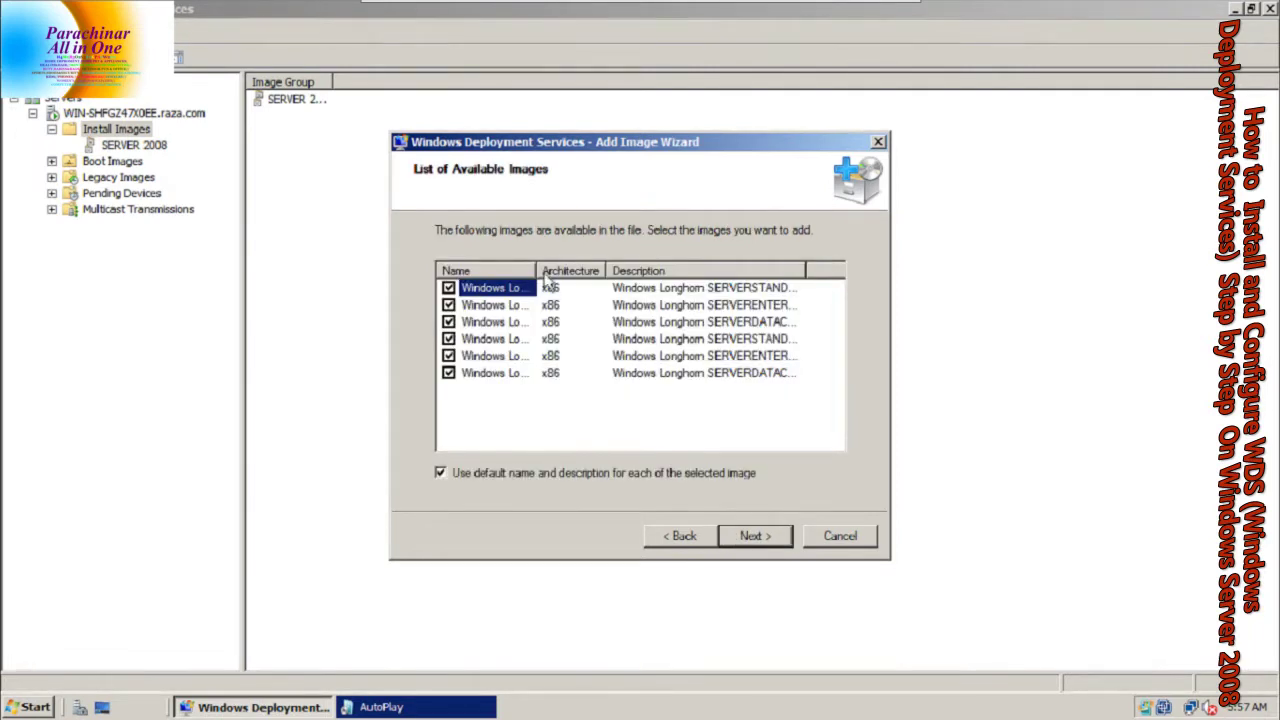
double_click(538, 279)
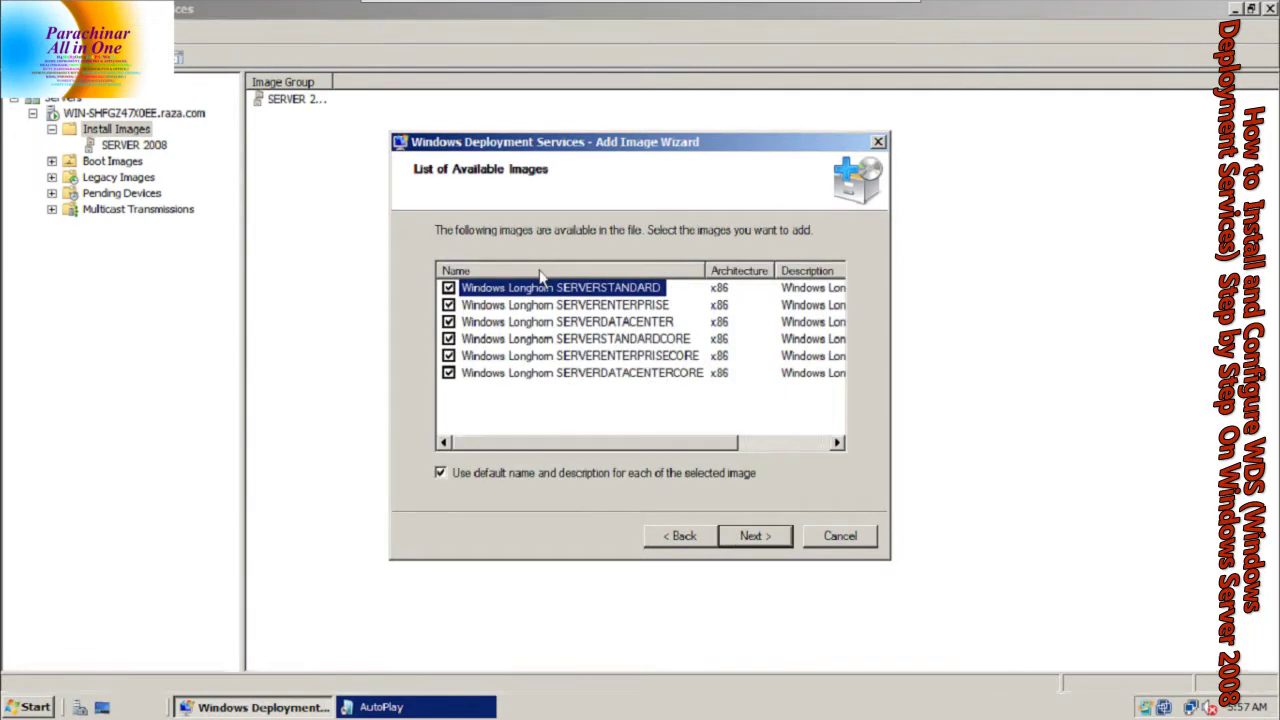
click(529, 396)
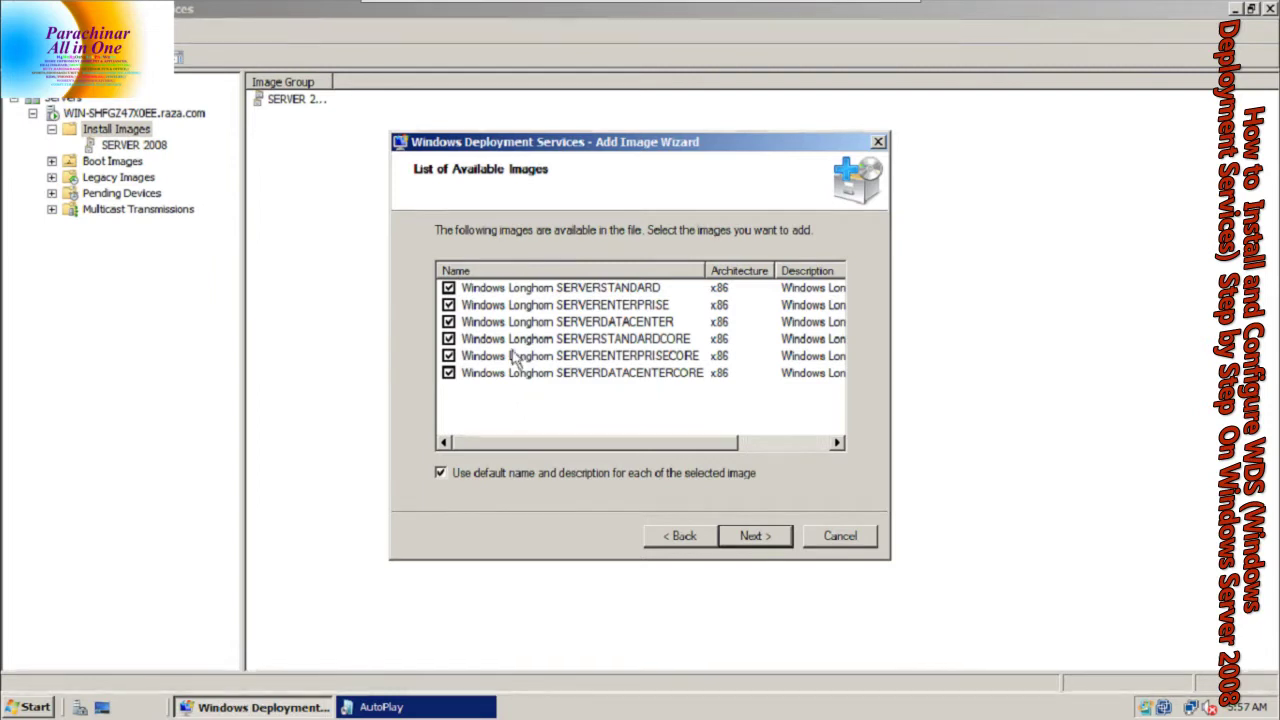
click(449, 288)
click(449, 322)
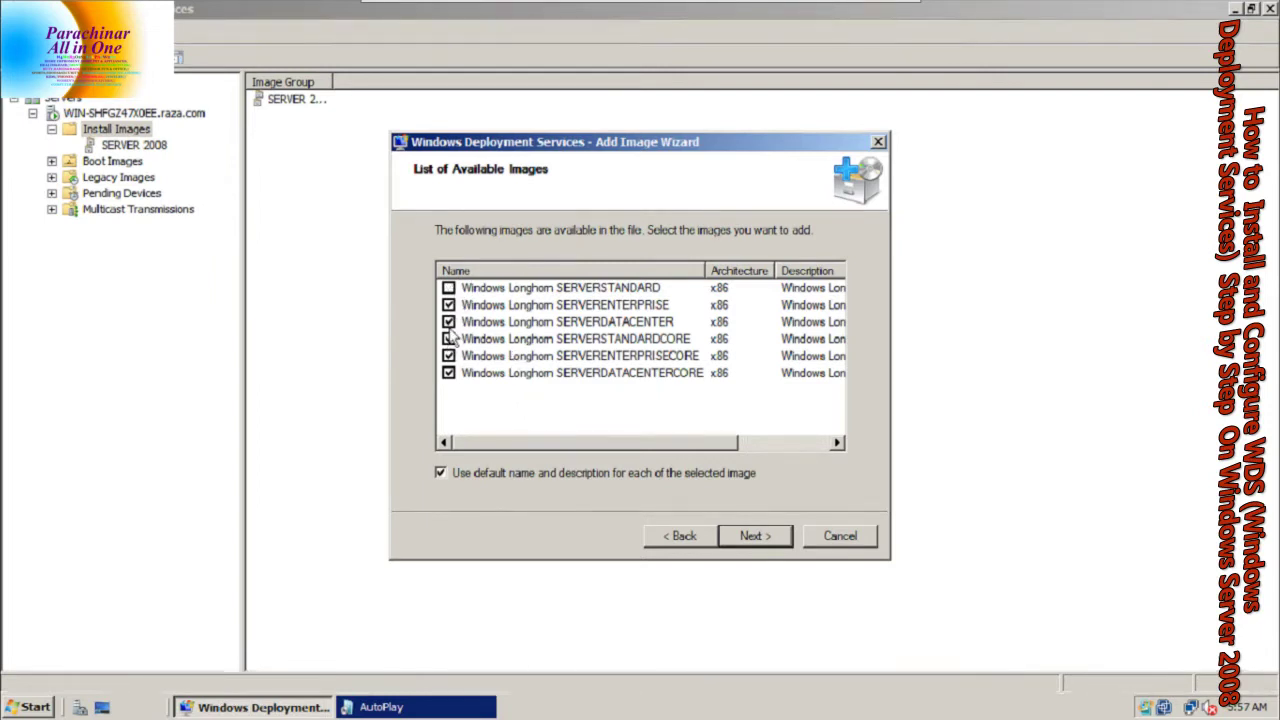
click(449, 339)
click(449, 356)
click(449, 373)
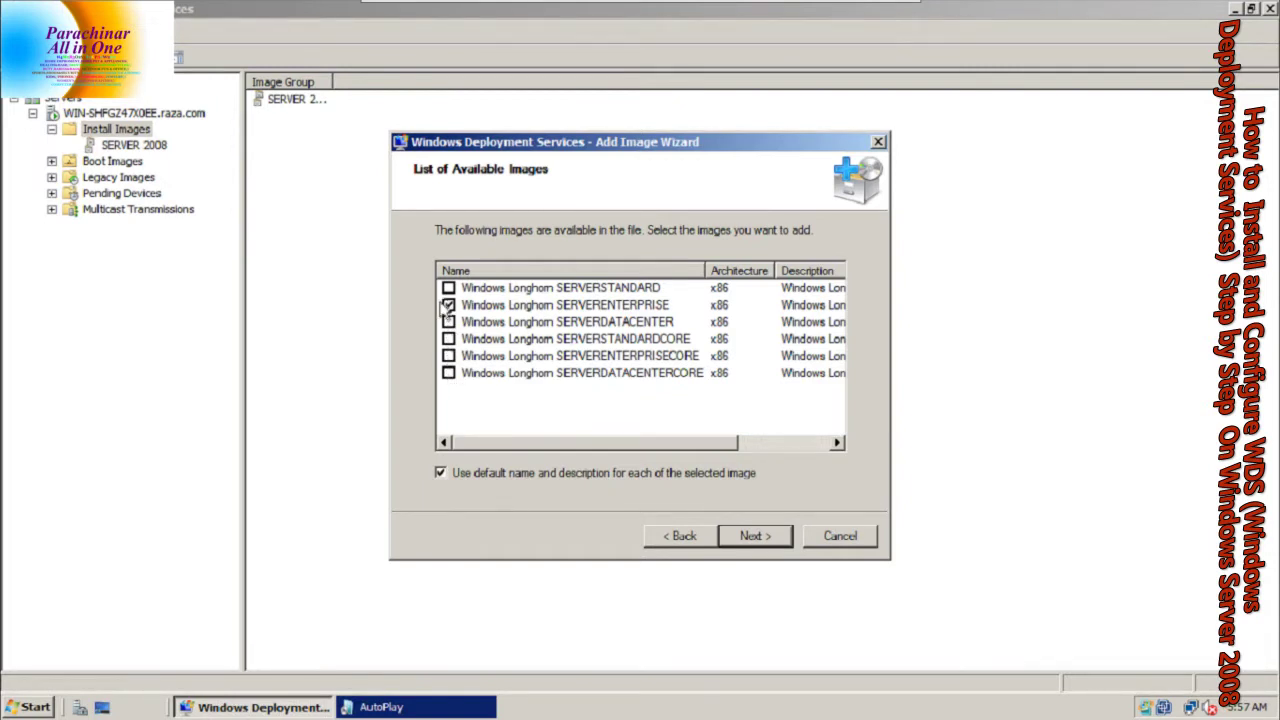
Add the SERVERENTERPRISE image to SERVER 2008 and close the wizard
click(756, 537)
click(754, 537)
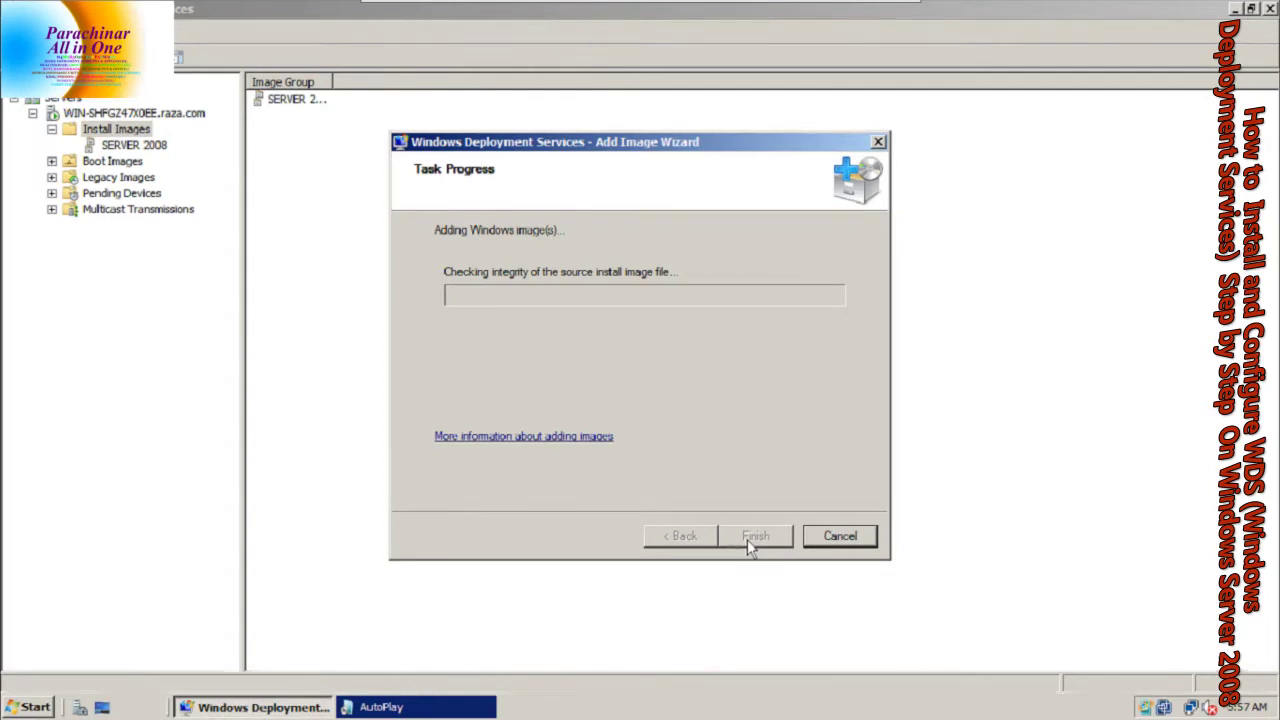
key(Caps_Lock)
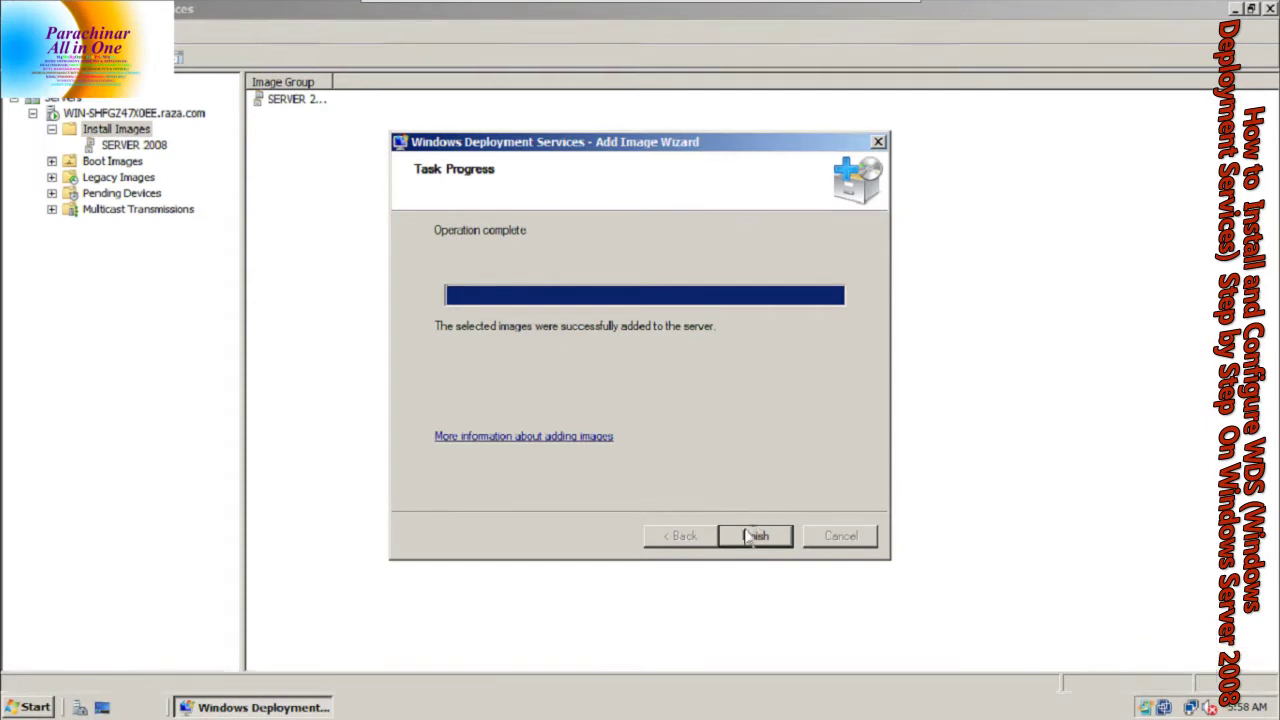
click(750, 536)
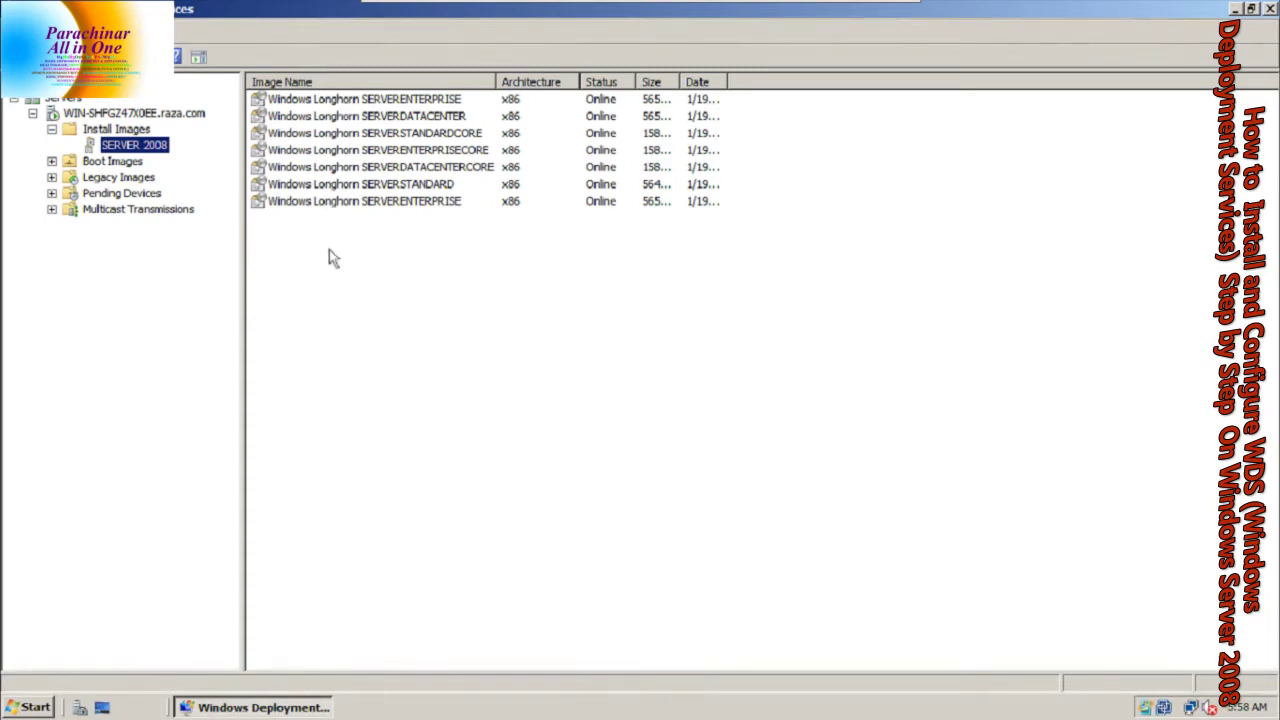
Select the new SERVERENTERPRISE image, then view Boot Images with full names
click(382, 204)
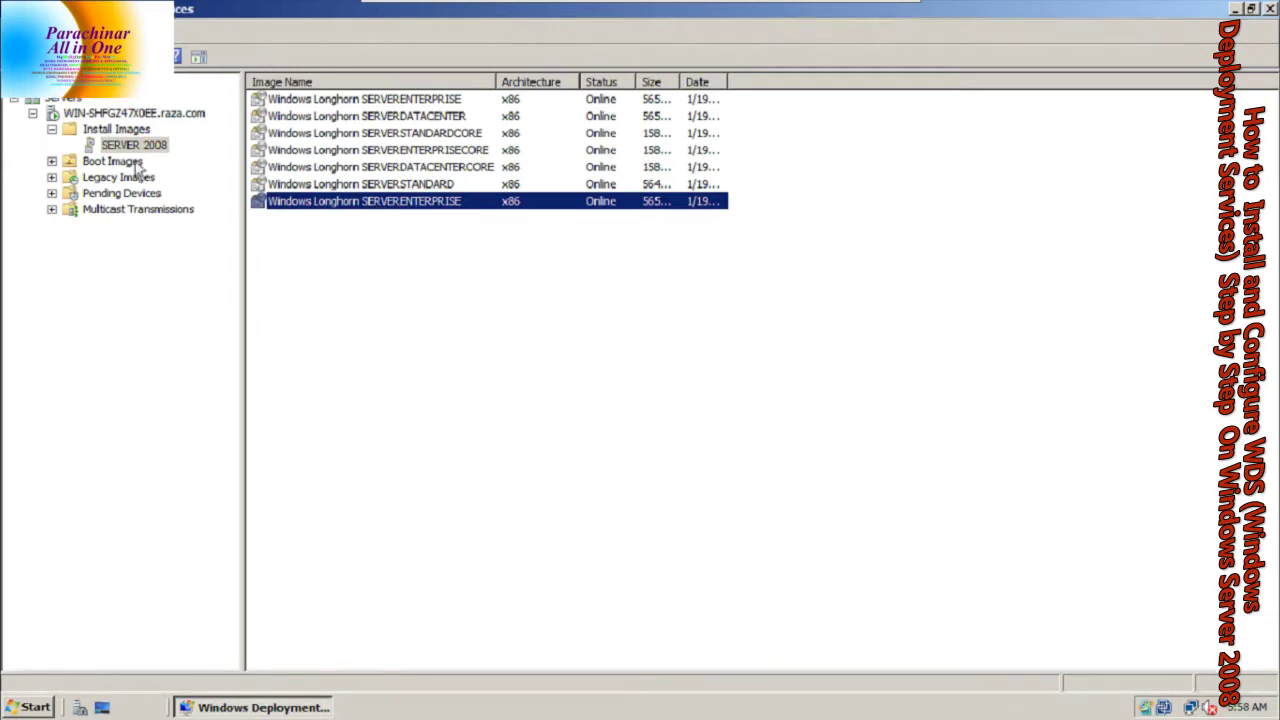
click(98, 166)
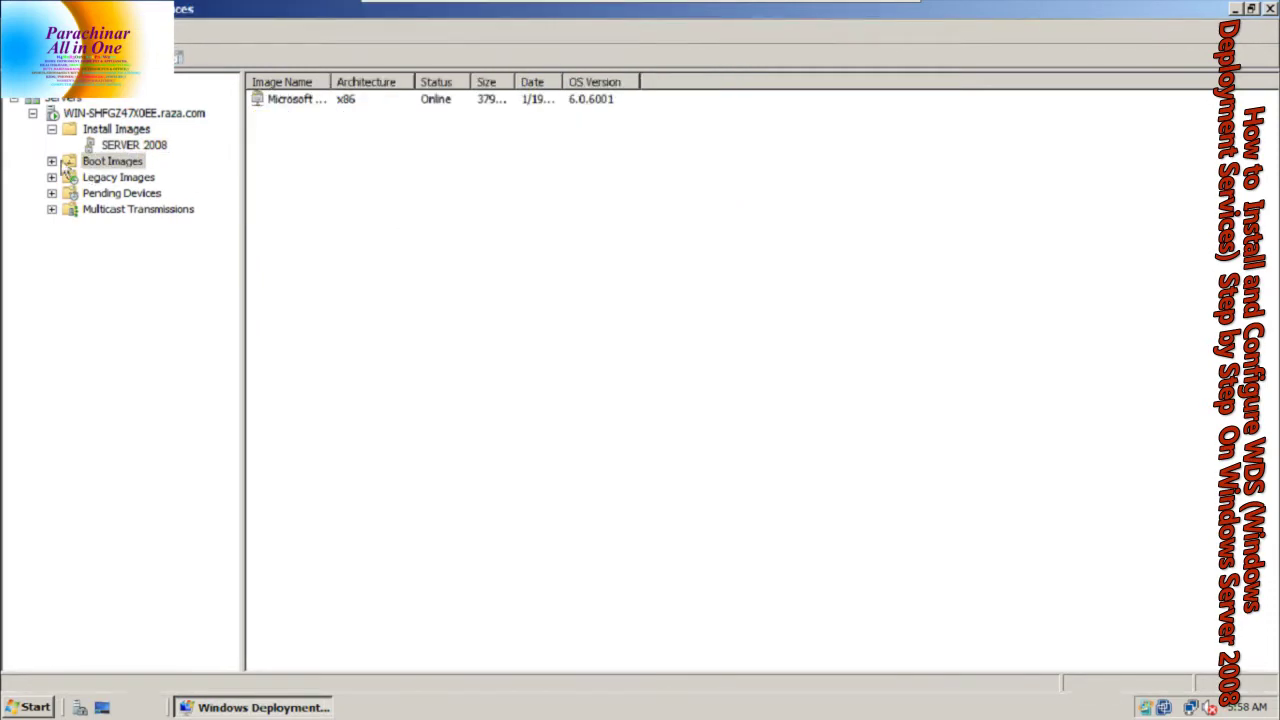
double_click(330, 82)
Delete the Microsoft Windows Longhorn Setup (x86) boot image and start Add Boot Image
click(392, 104)
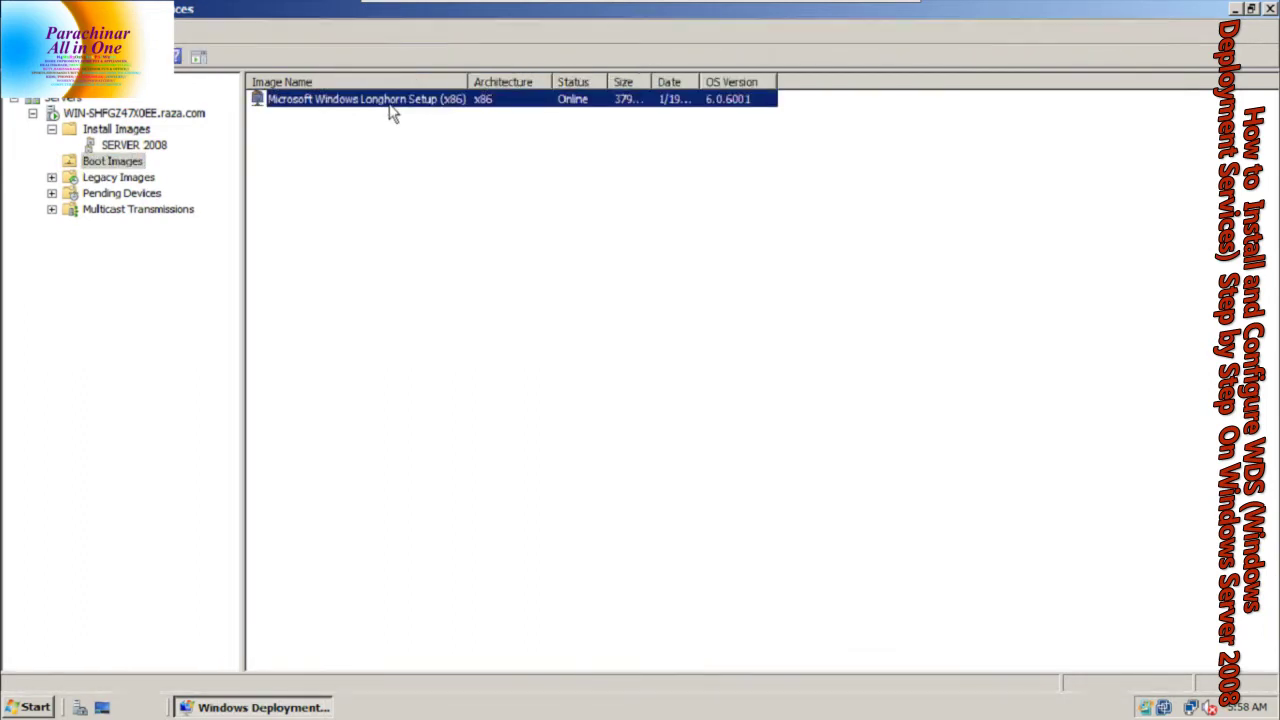
key(Delete)
key(Return)
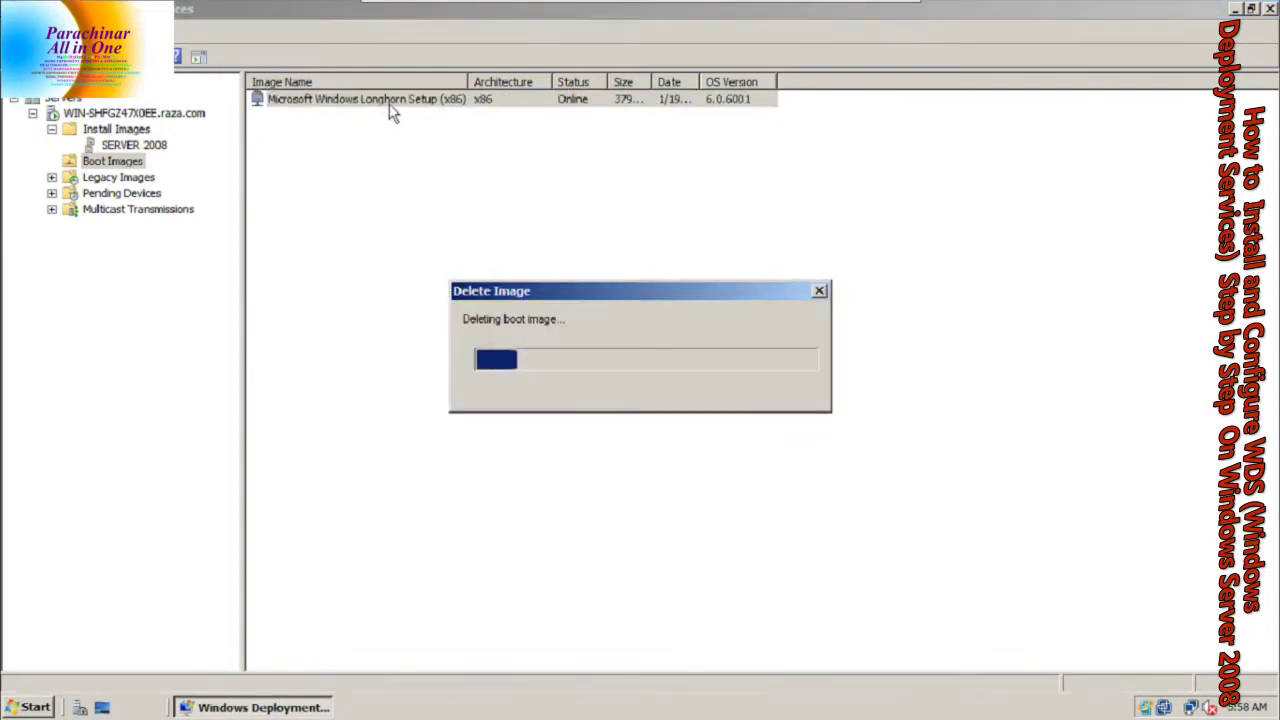
right_click(104, 166)
click(122, 178)
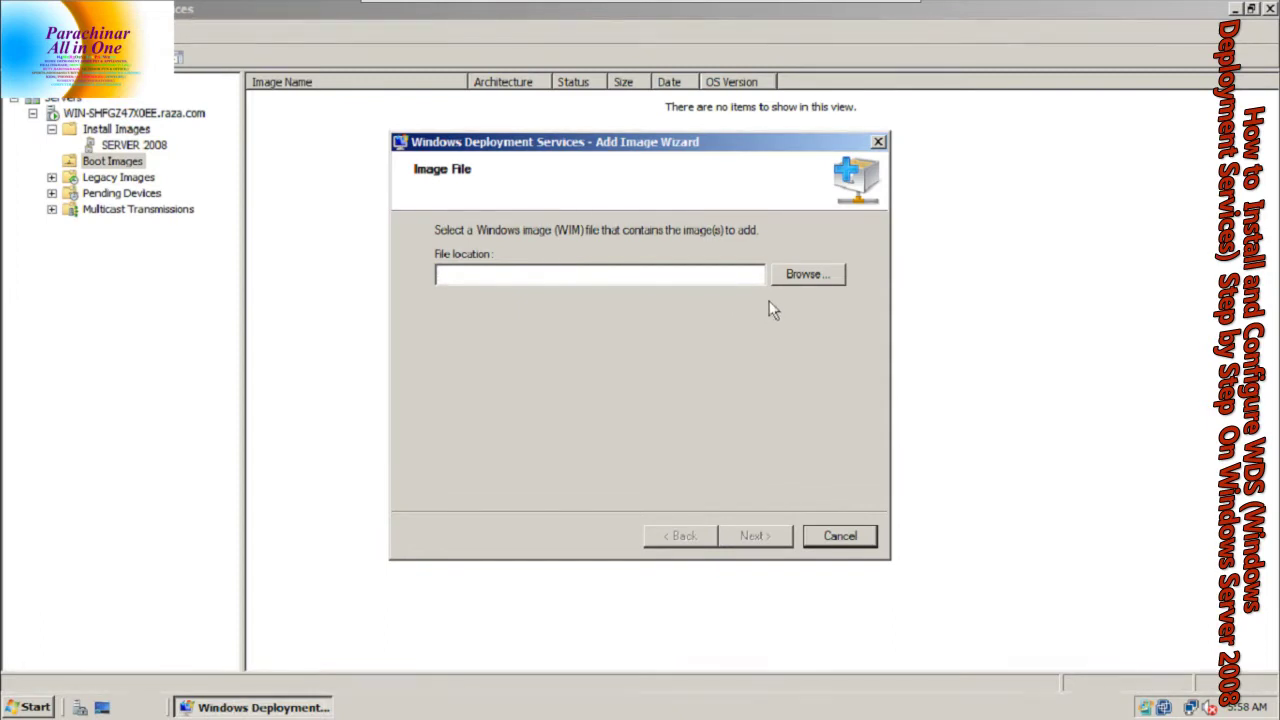
Select D:\sources\boot.wim as the boot image file
click(786, 279)
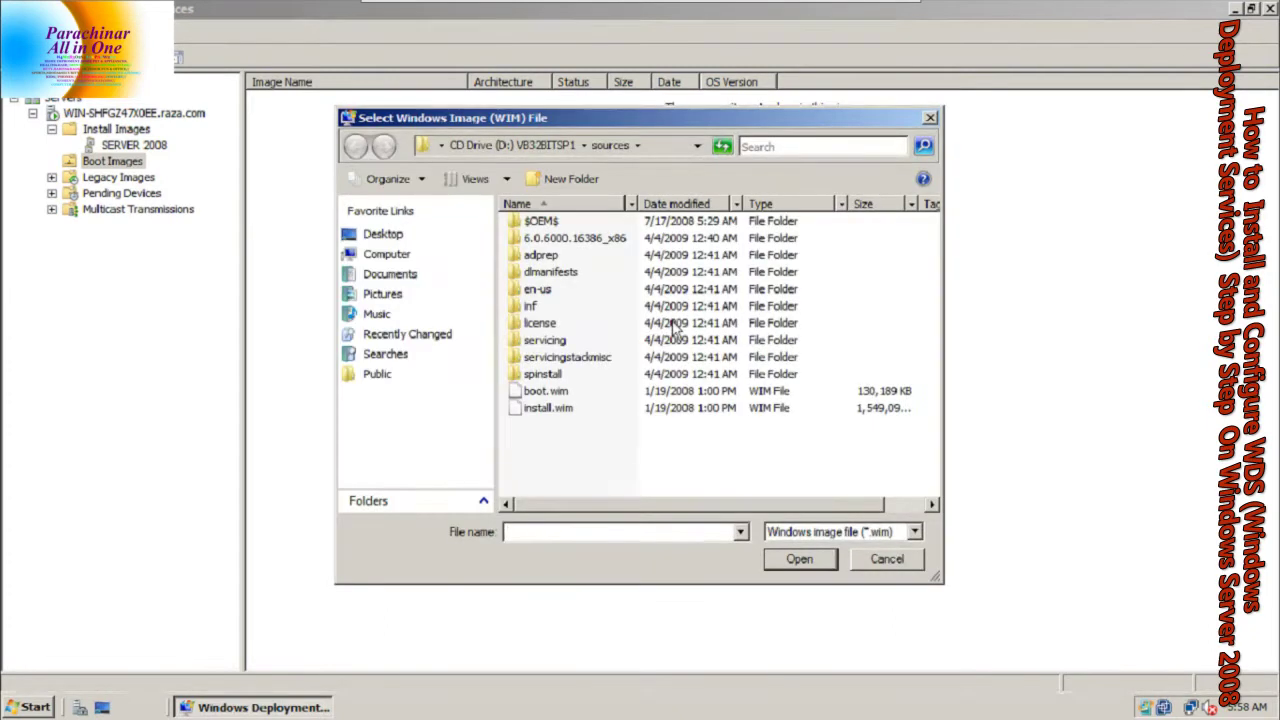
click(548, 391)
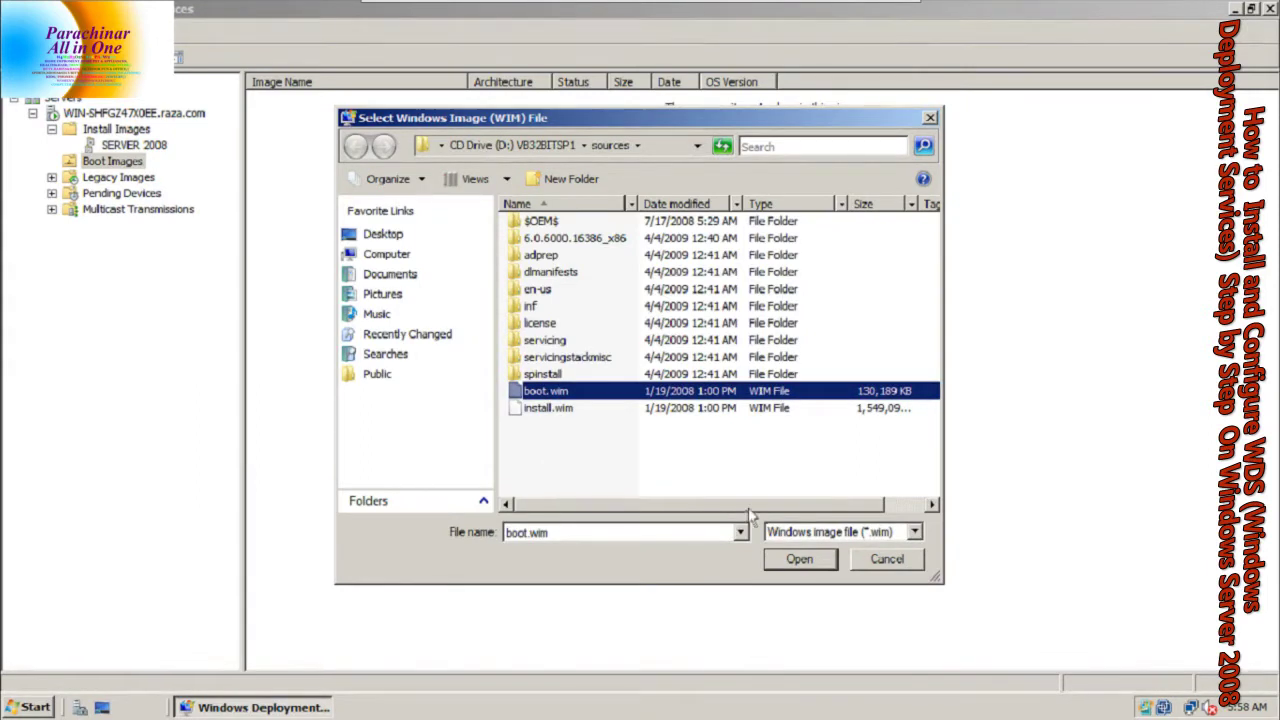
click(785, 559)
click(752, 538)
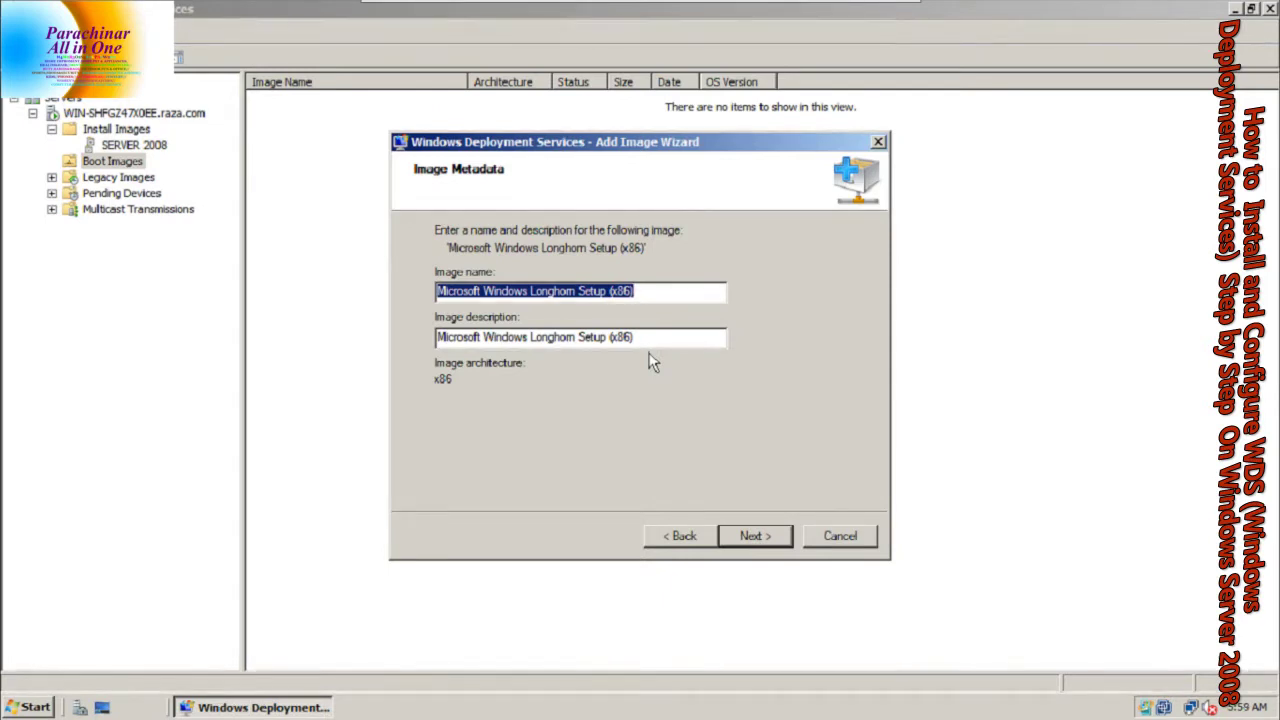
Set the boot image name and description both to SERVER 2008
text(23)
key(BackSpace)
key(BackSpace)
text(SERVER 2008)
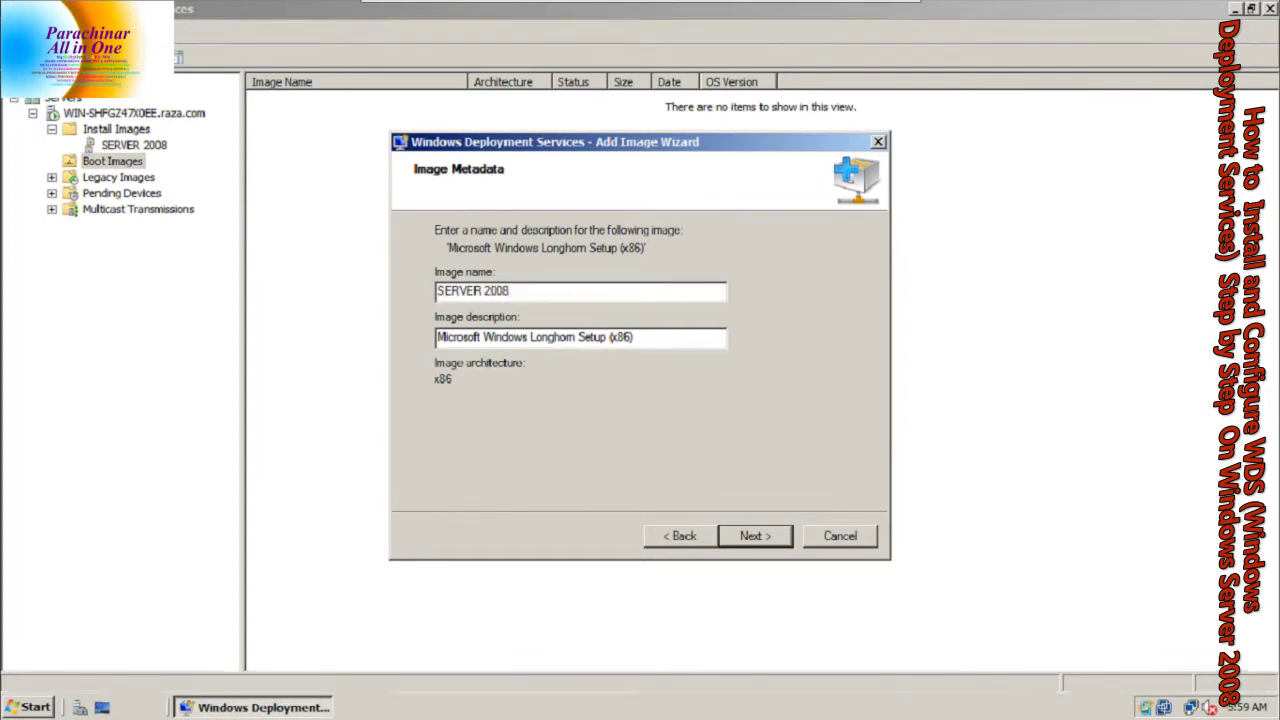
key(shift+Home)
key(ctrl+c)
key(Tab)
key(ctrl+v)
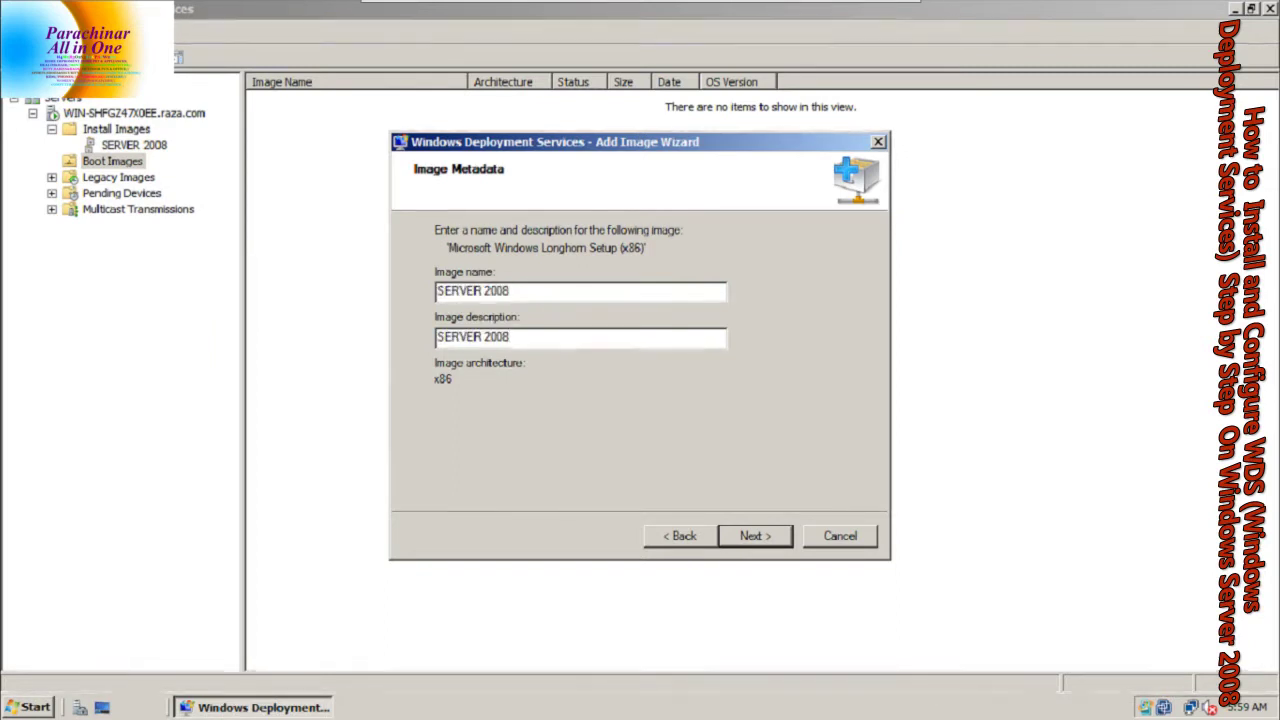
Add the SERVER 2008 boot image to the server and close the wizard
click(783, 538)
click(781, 538)
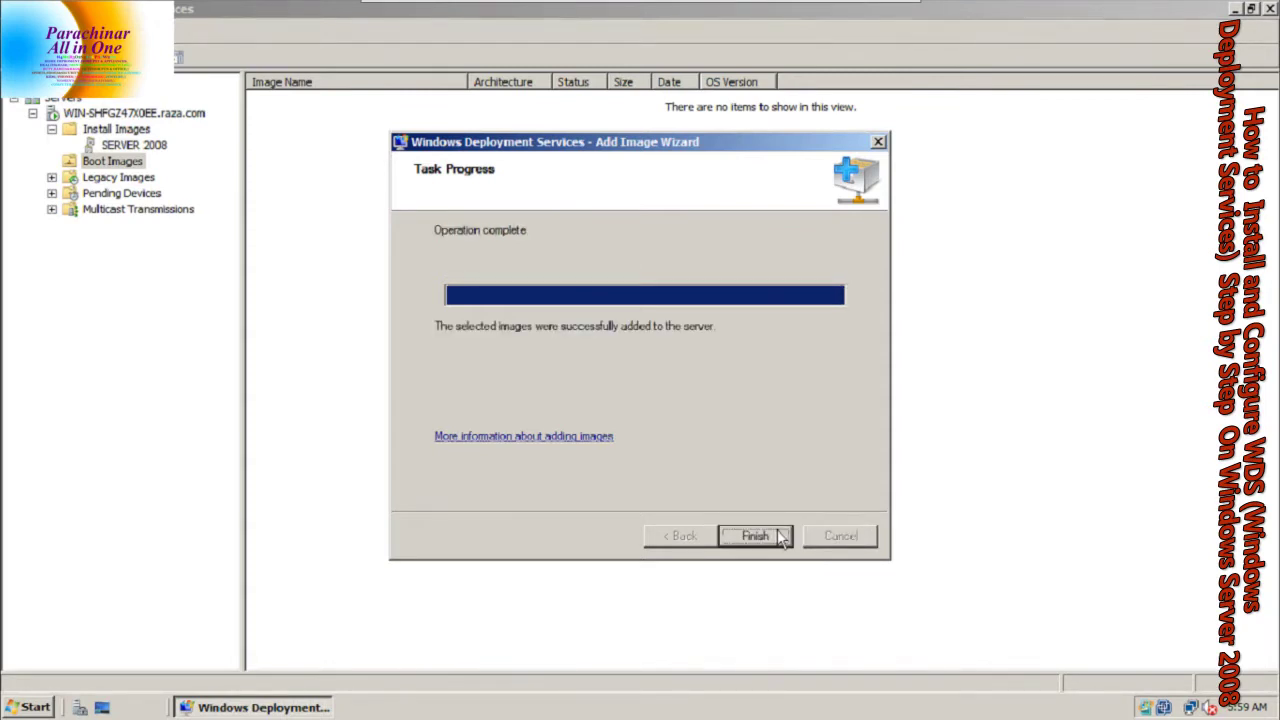
click(766, 540)
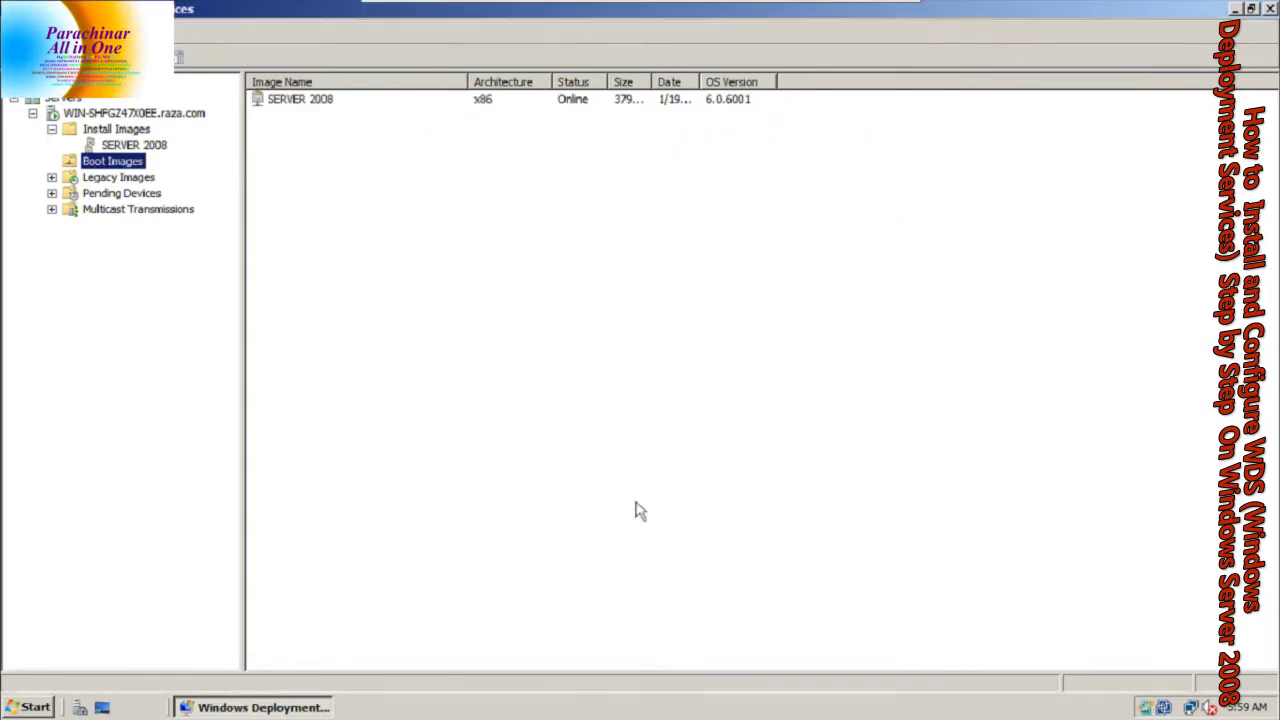
mouse_move(599, 9)
key(Caps_Lock)
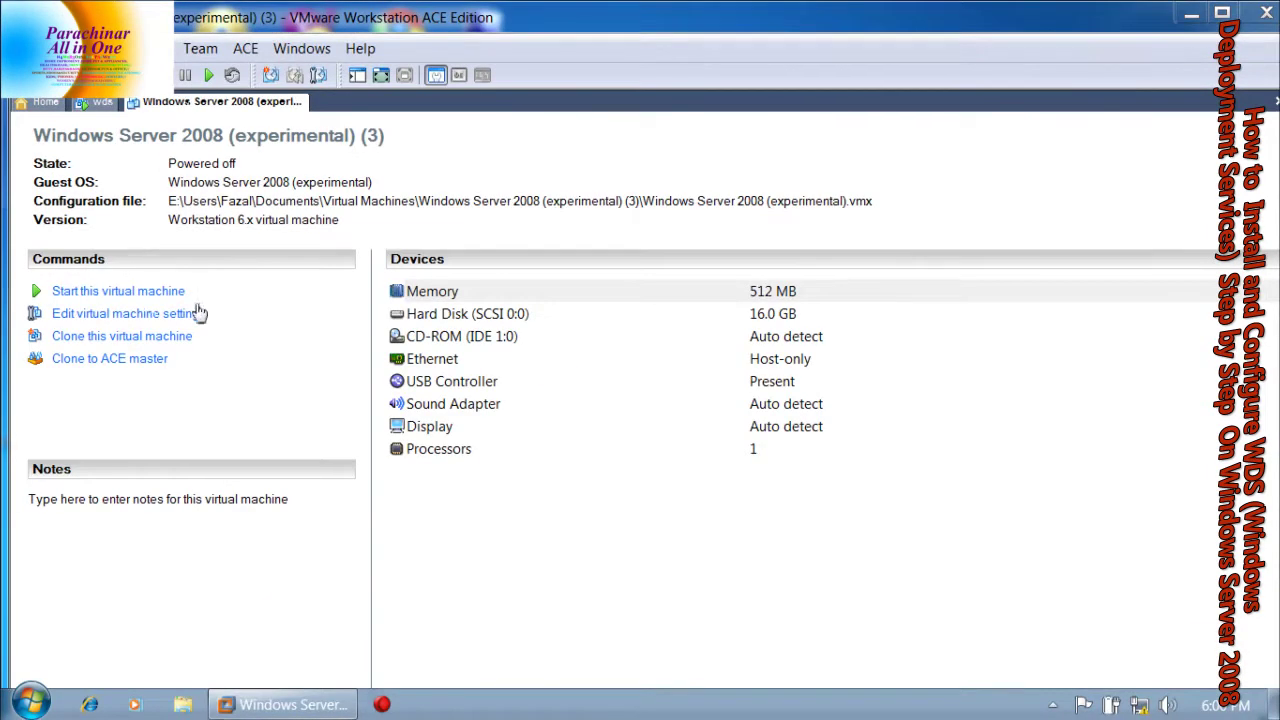
Power on the client VM, dismiss the CD-ROM error, and start a network boot with F12
click(115, 293)
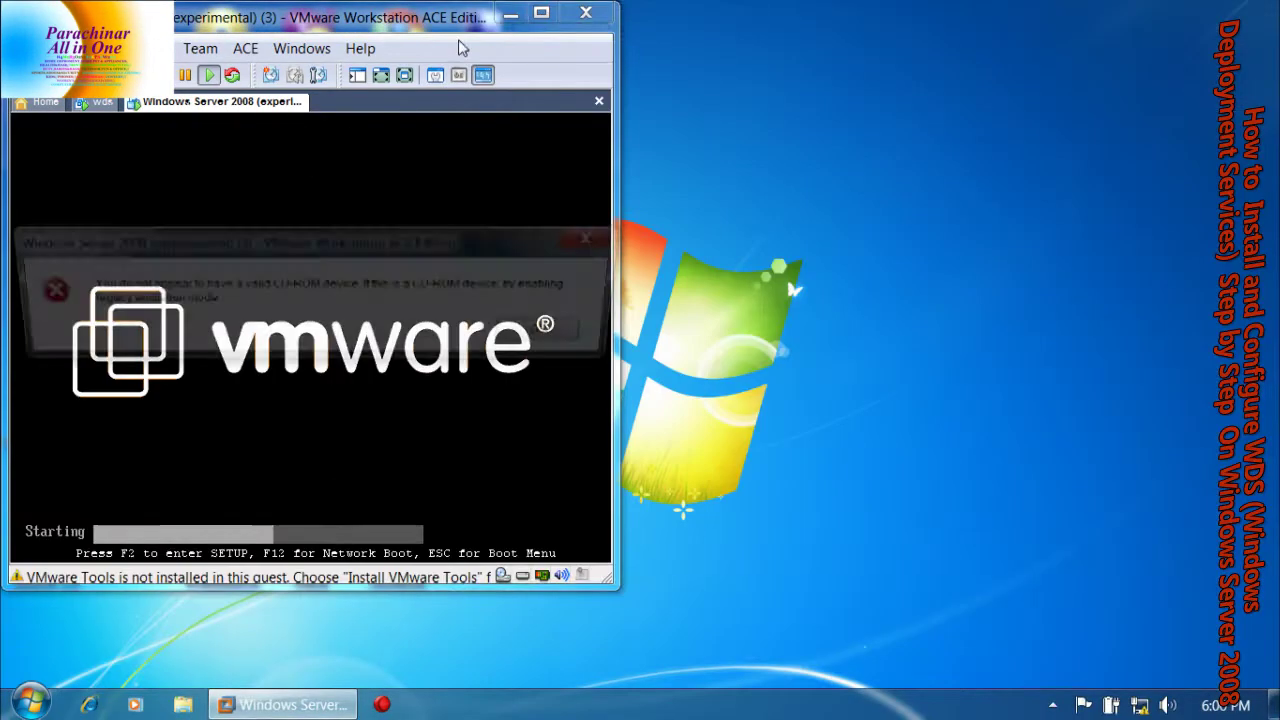
click(556, 335)
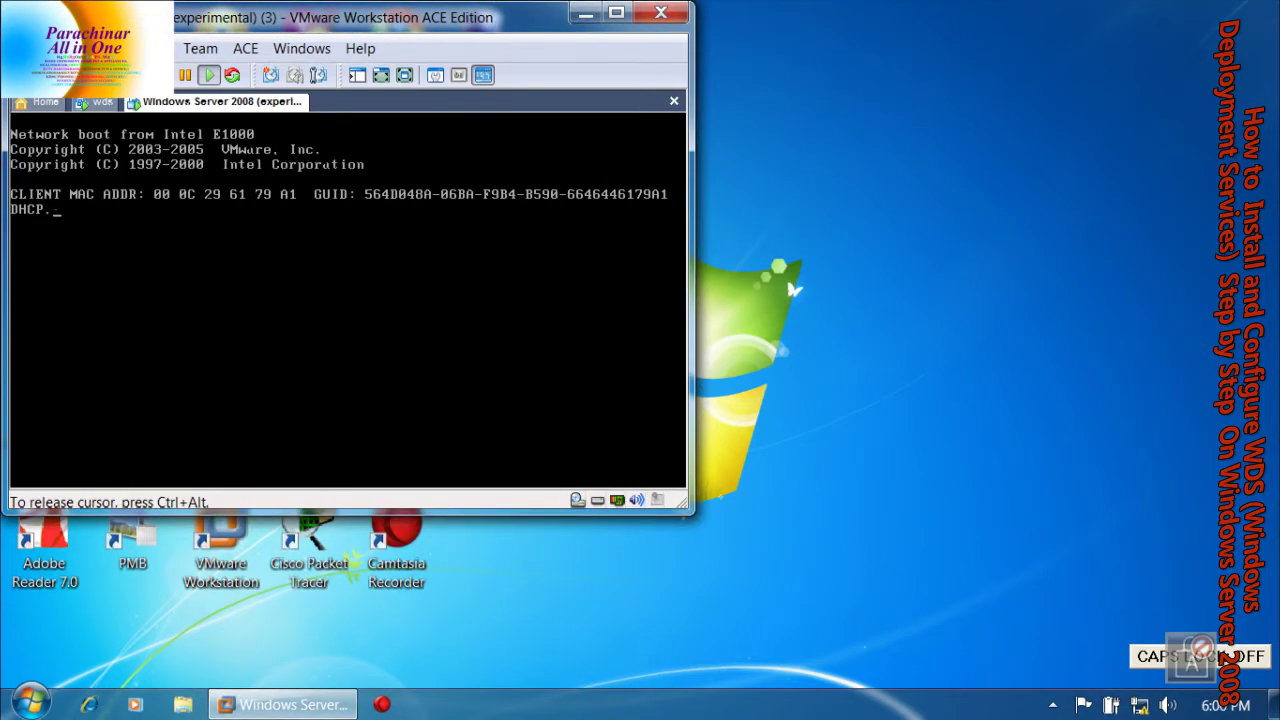
key(Caps_Lock)
click(616, 12)
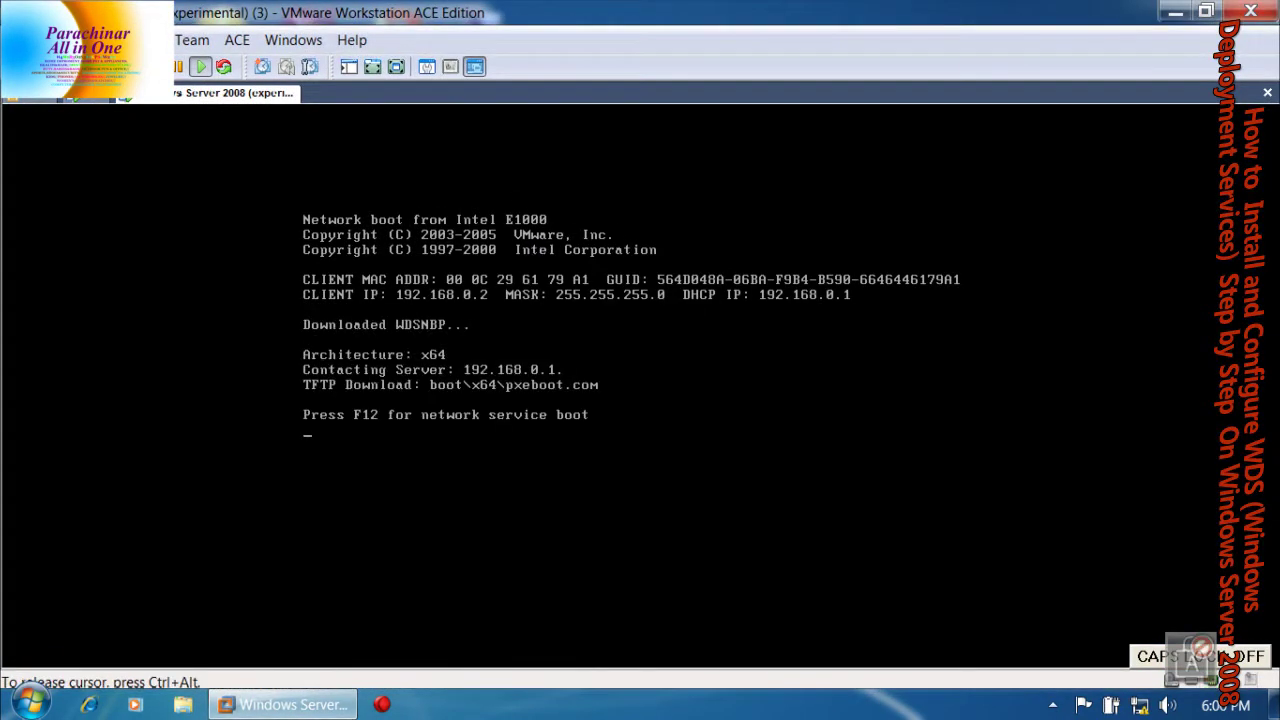
key(F12)
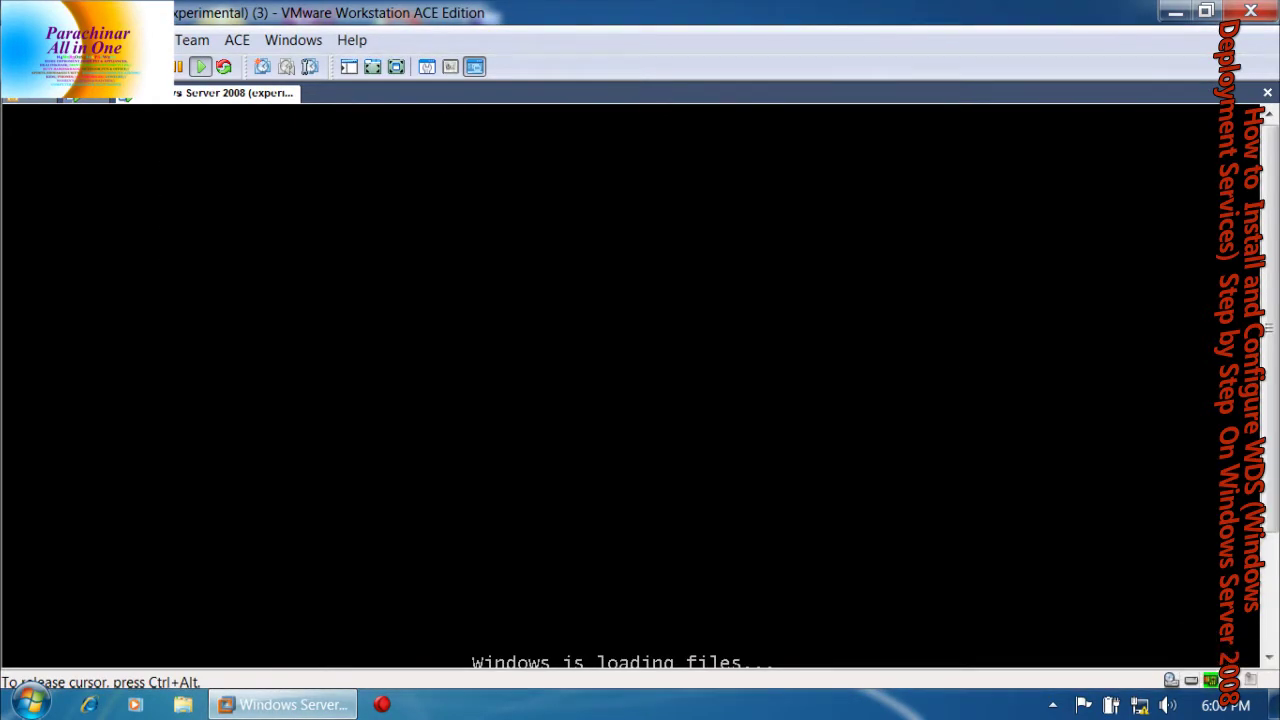
Show the VM full screen and let it load files until the WdsClient error appears
key(ctrl+alt)
click(411, 66)
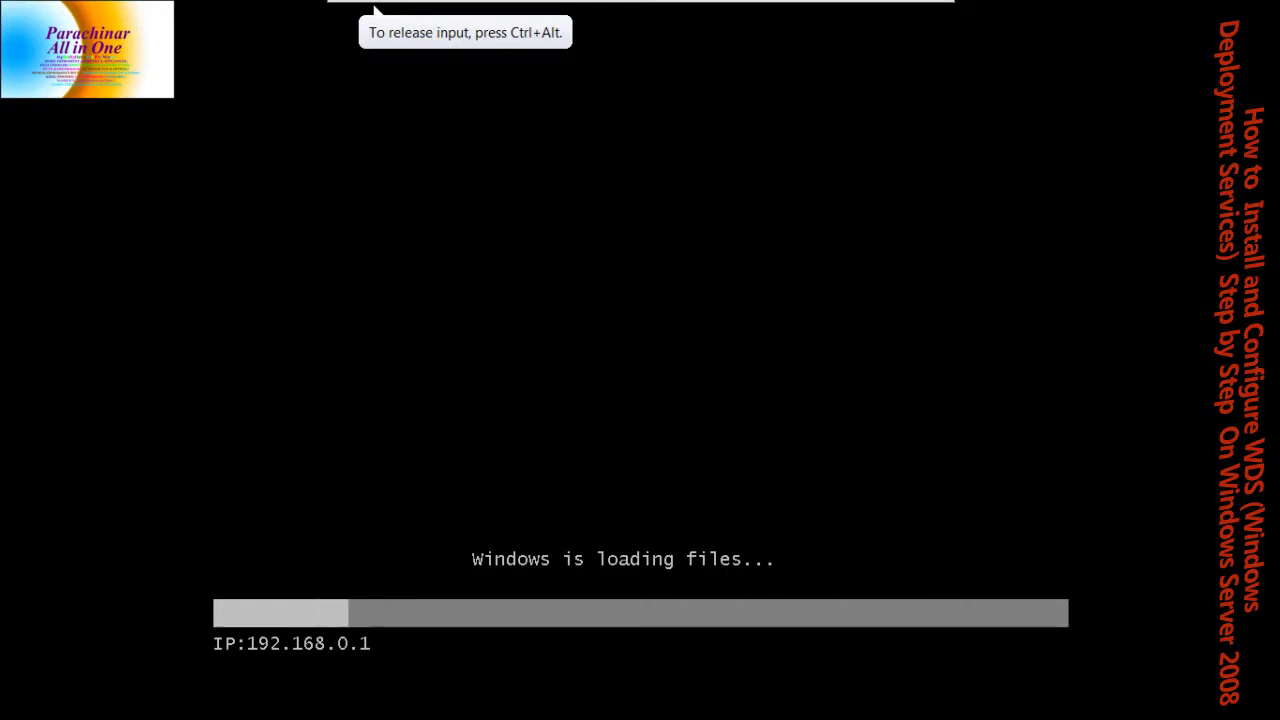
key(ctrl+alt)
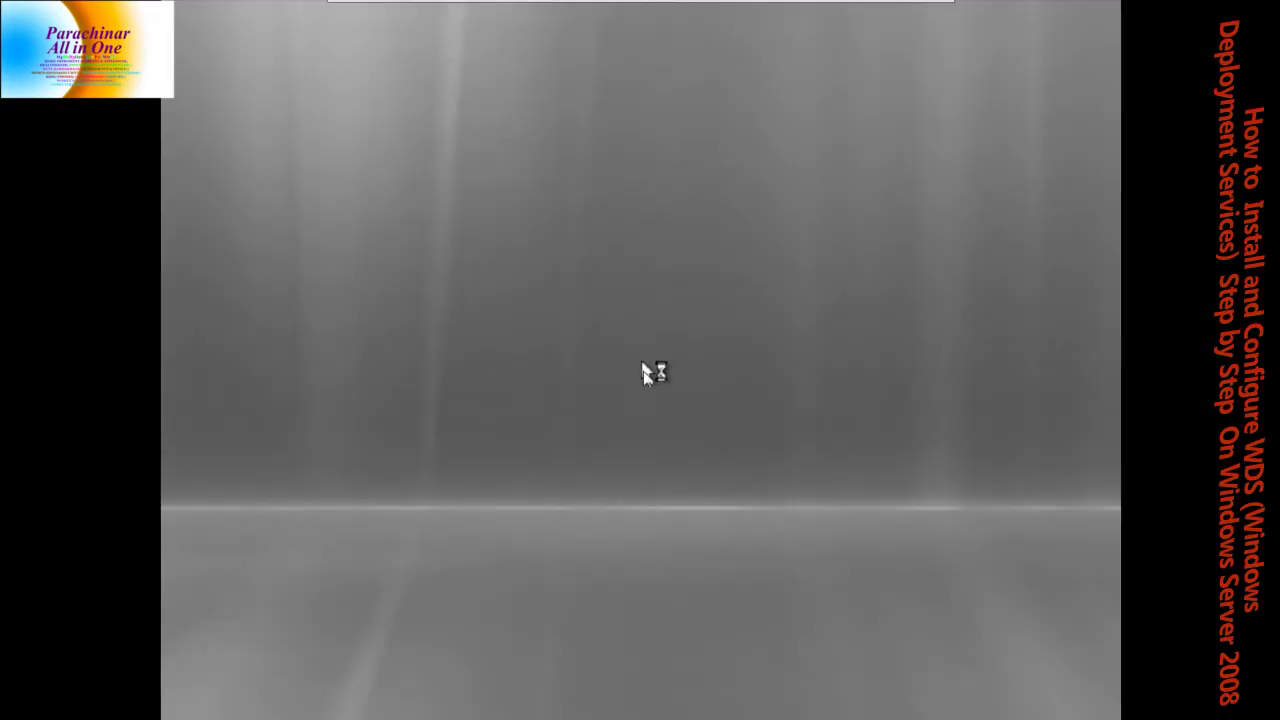
click(645, 372)
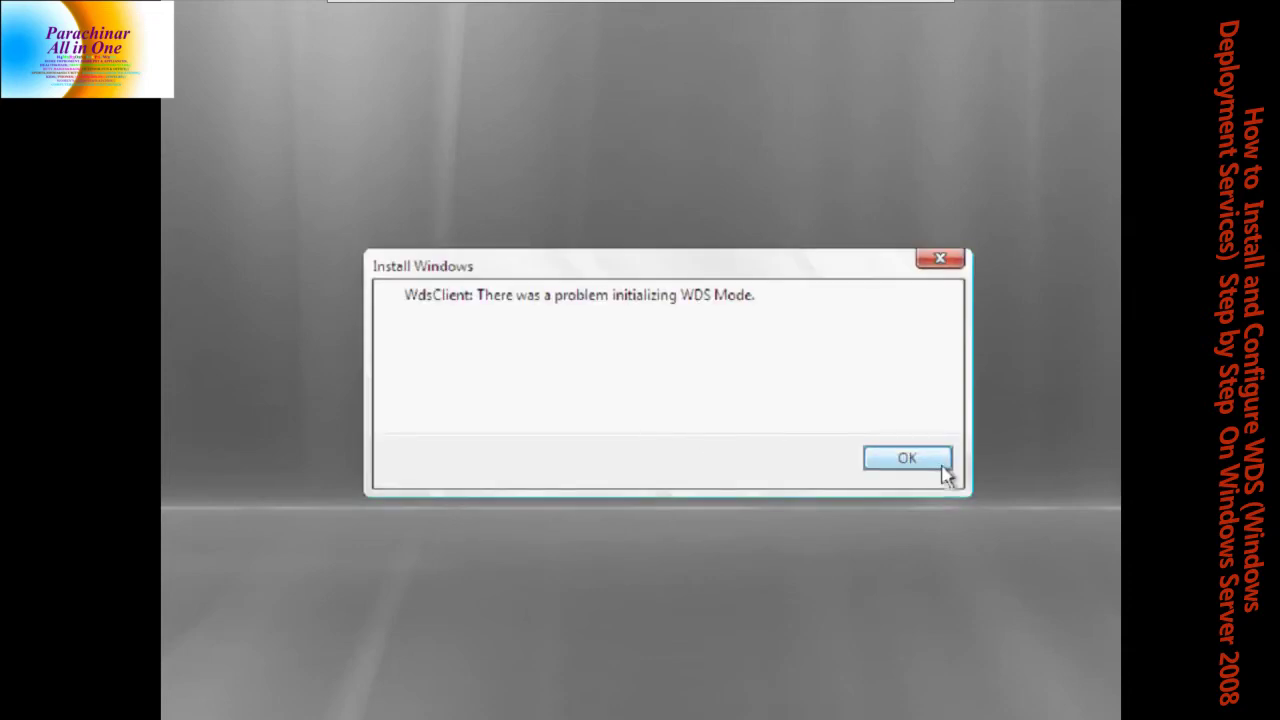
Dismiss the WDS Mode error, leave full screen, and power off the client VM
click(940, 460)
mouse_move(772, 18)
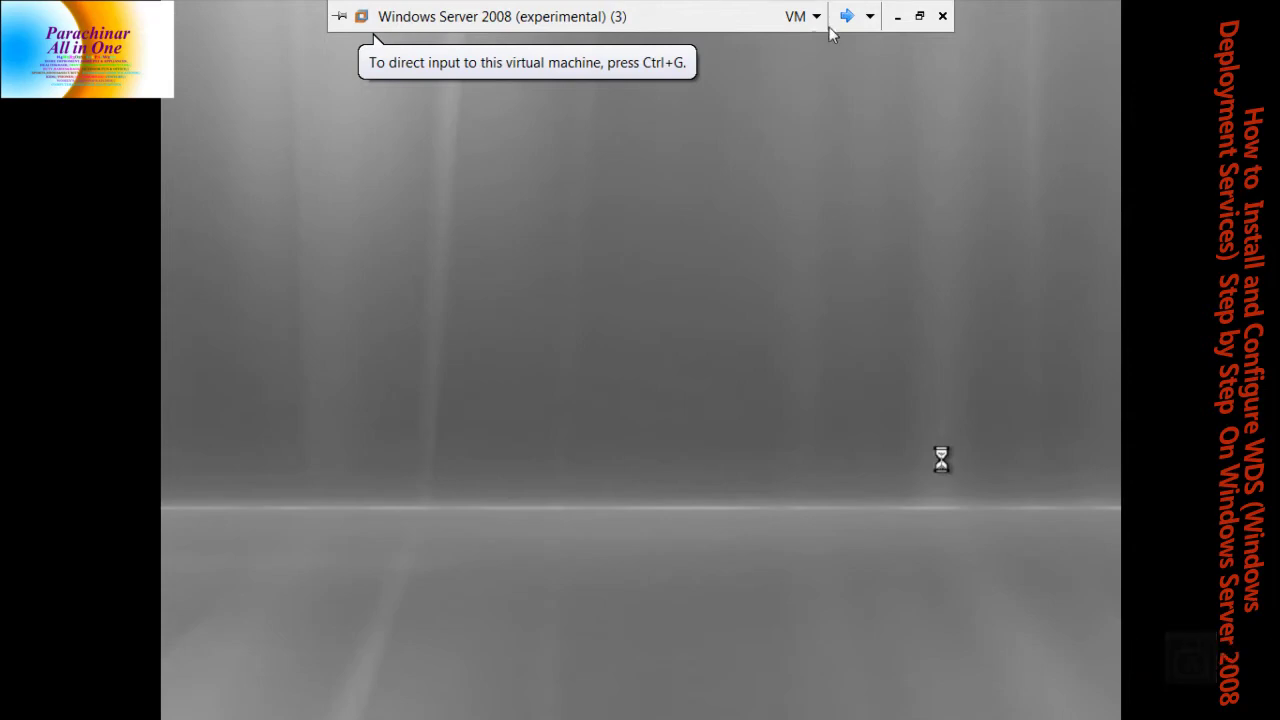
right_click(730, 18)
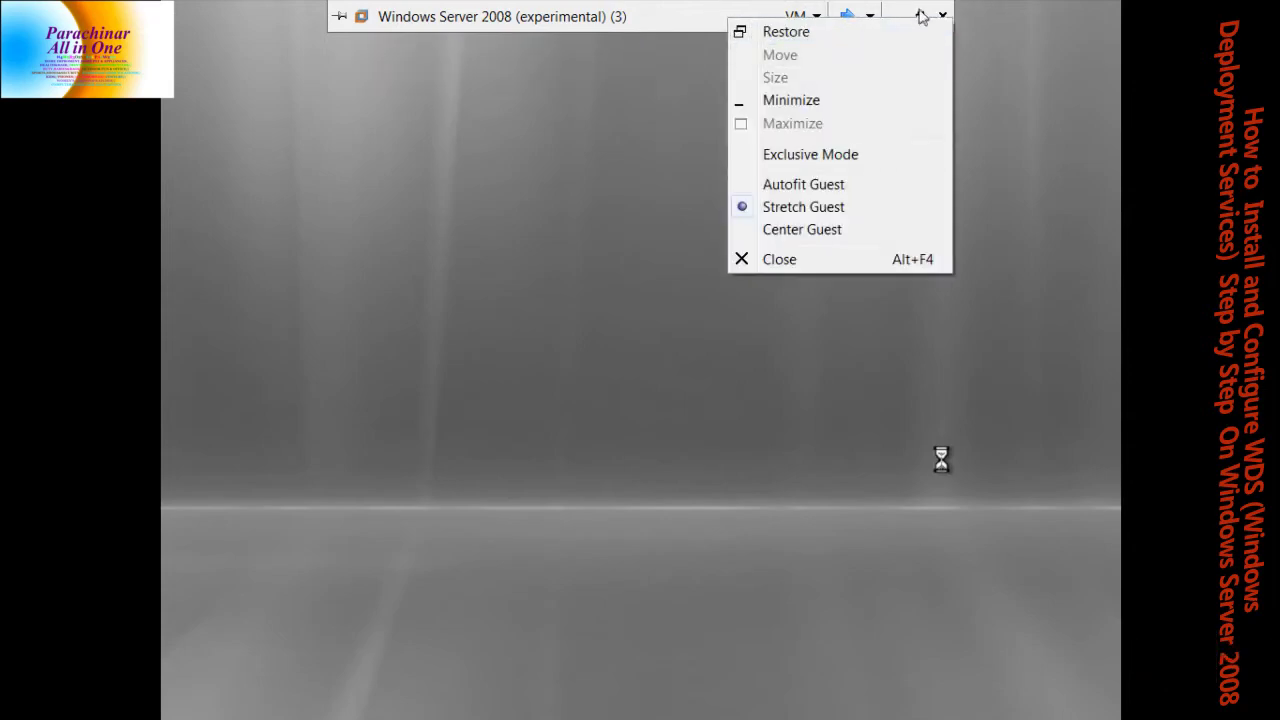
click(776, 31)
right_click(236, 113)
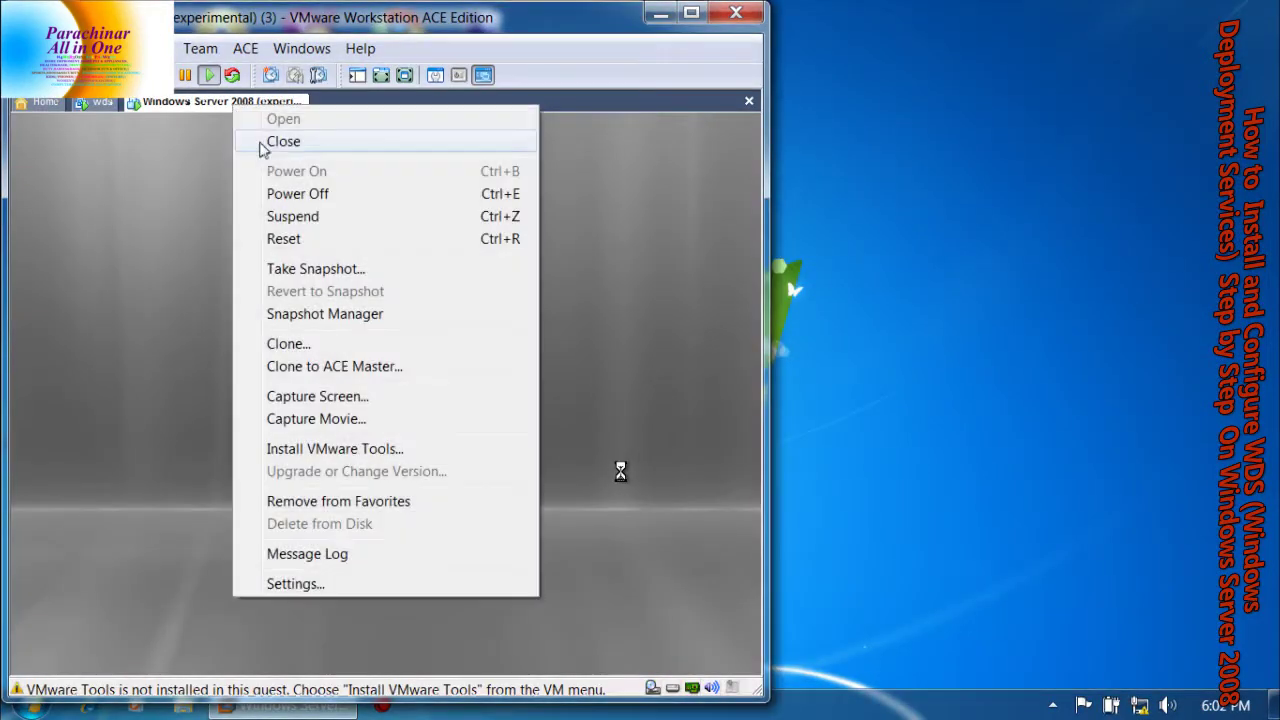
click(337, 190)
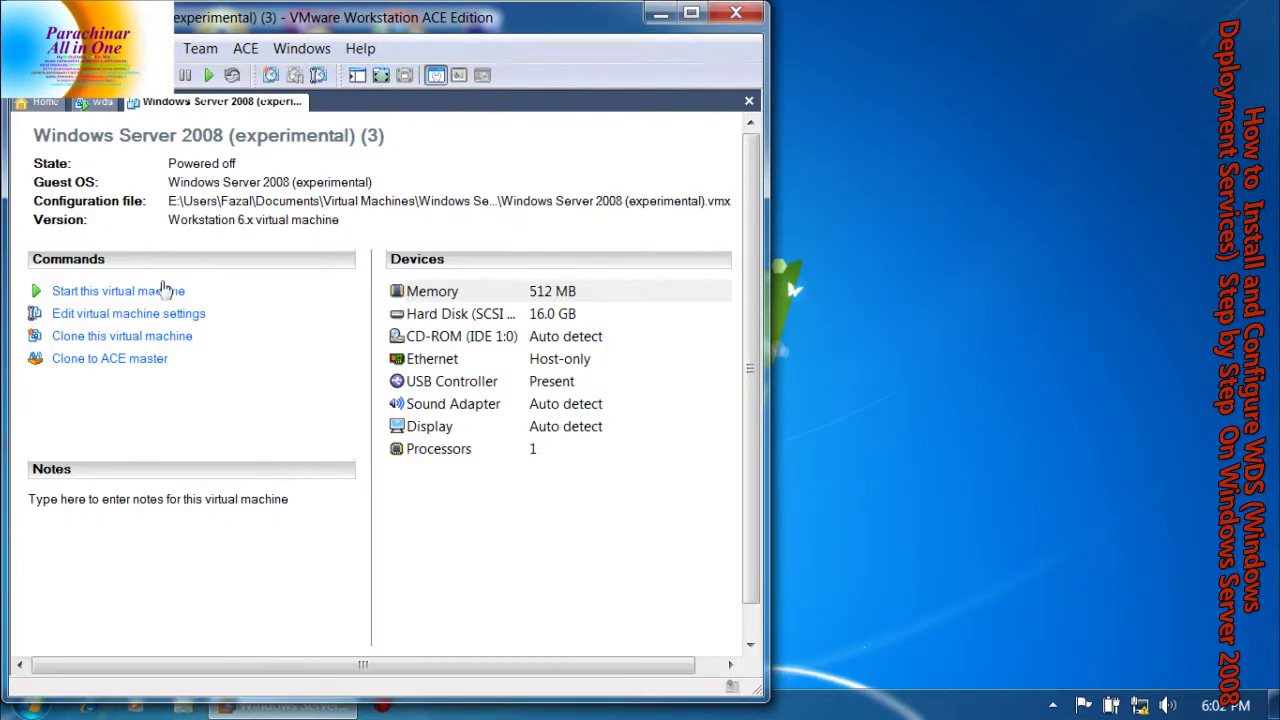
Maximize VMware, retry booting the VM, then power it off after 'Operating System not found'
click(693, 14)
key(ctrl+b)
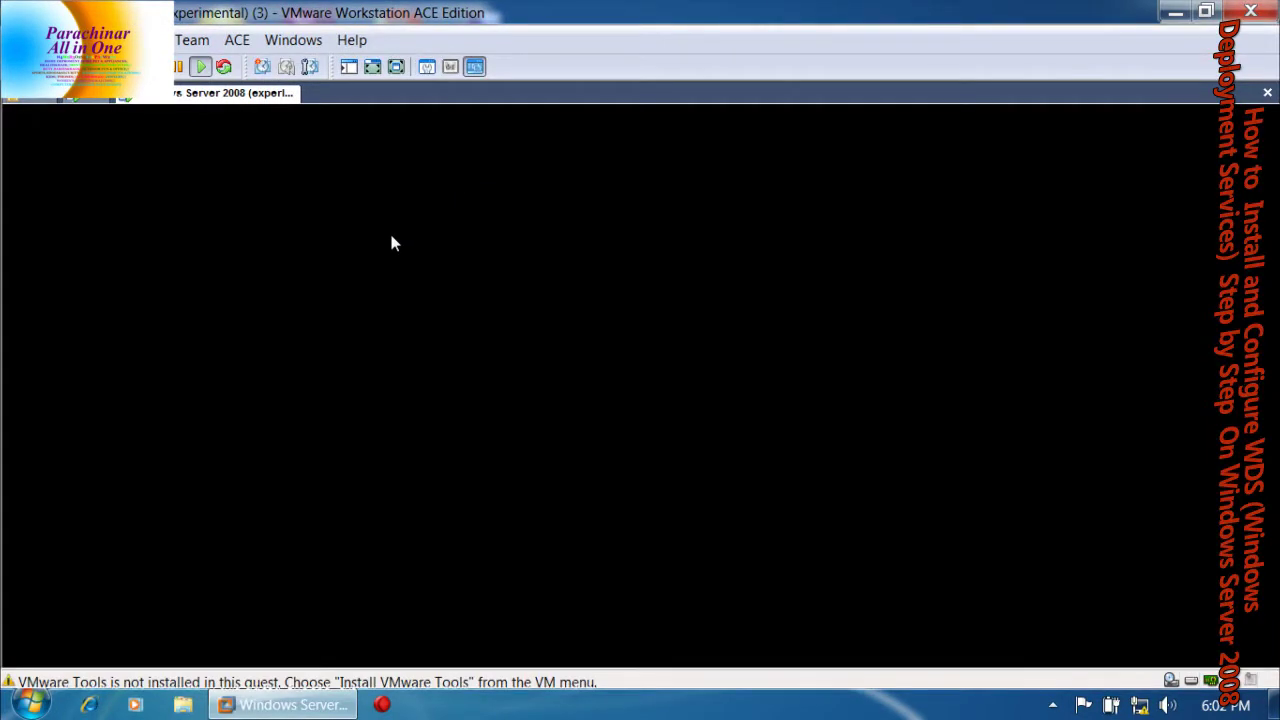
click(258, 110)
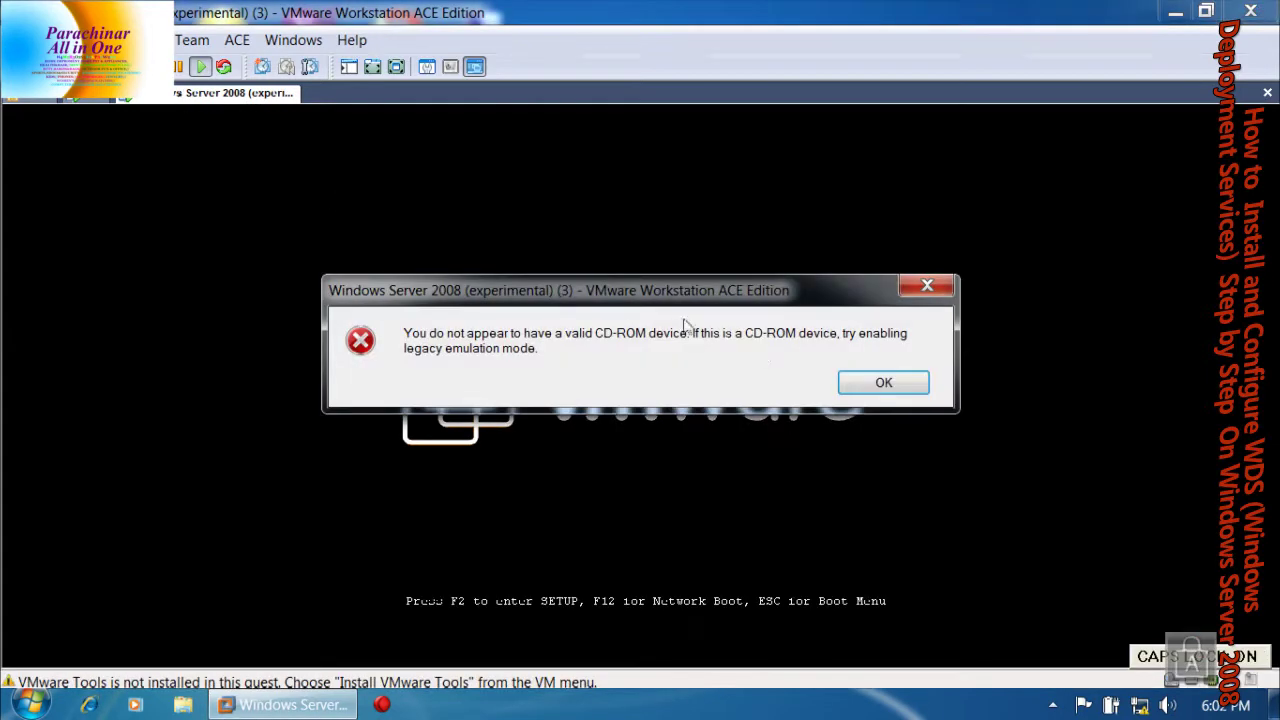
click(868, 385)
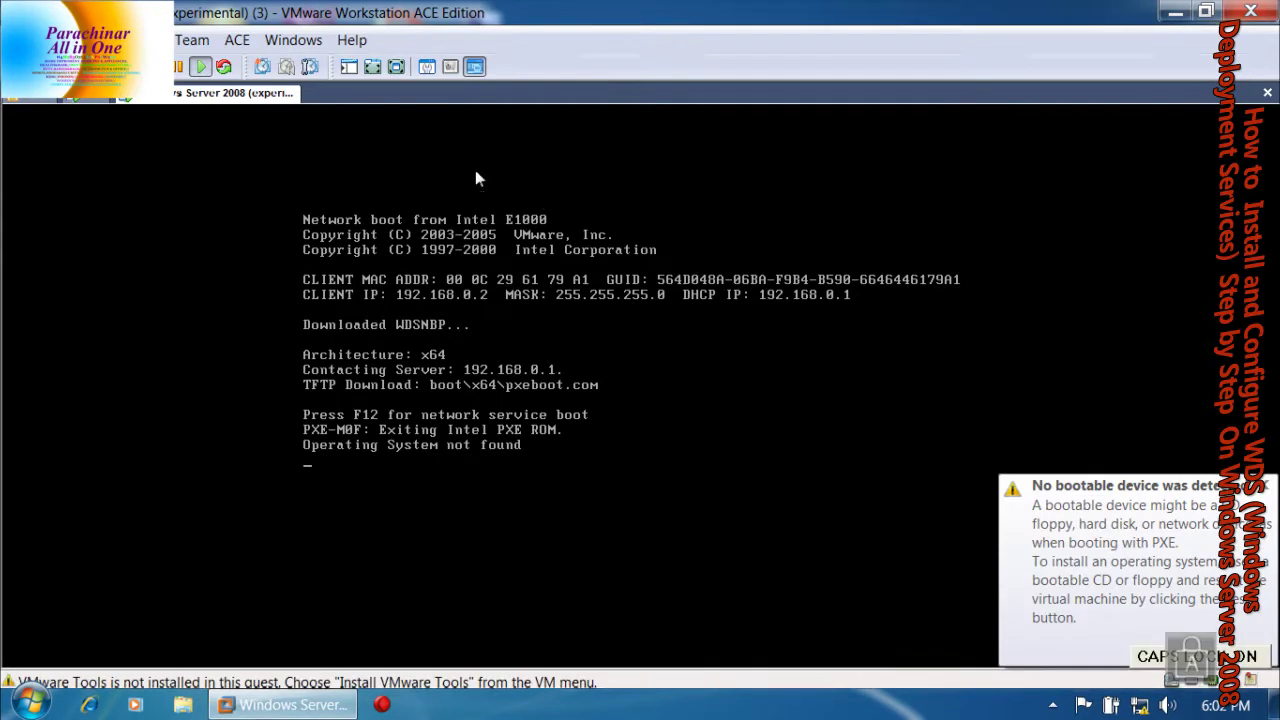
right_click(248, 93)
click(312, 181)
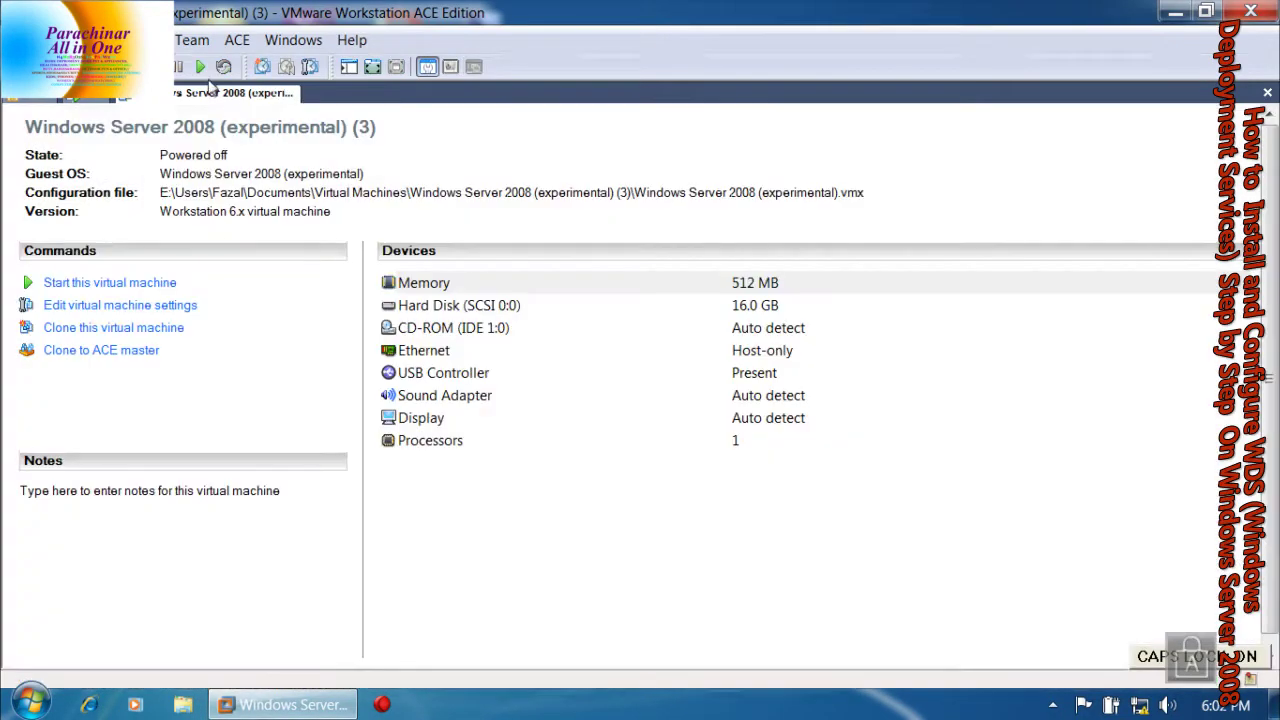
Power on the client VM with Ctrl+B, dismiss the CD-ROM error, F12 network-boot, and go full screen
key(ctrl+b)
click(555, 229)
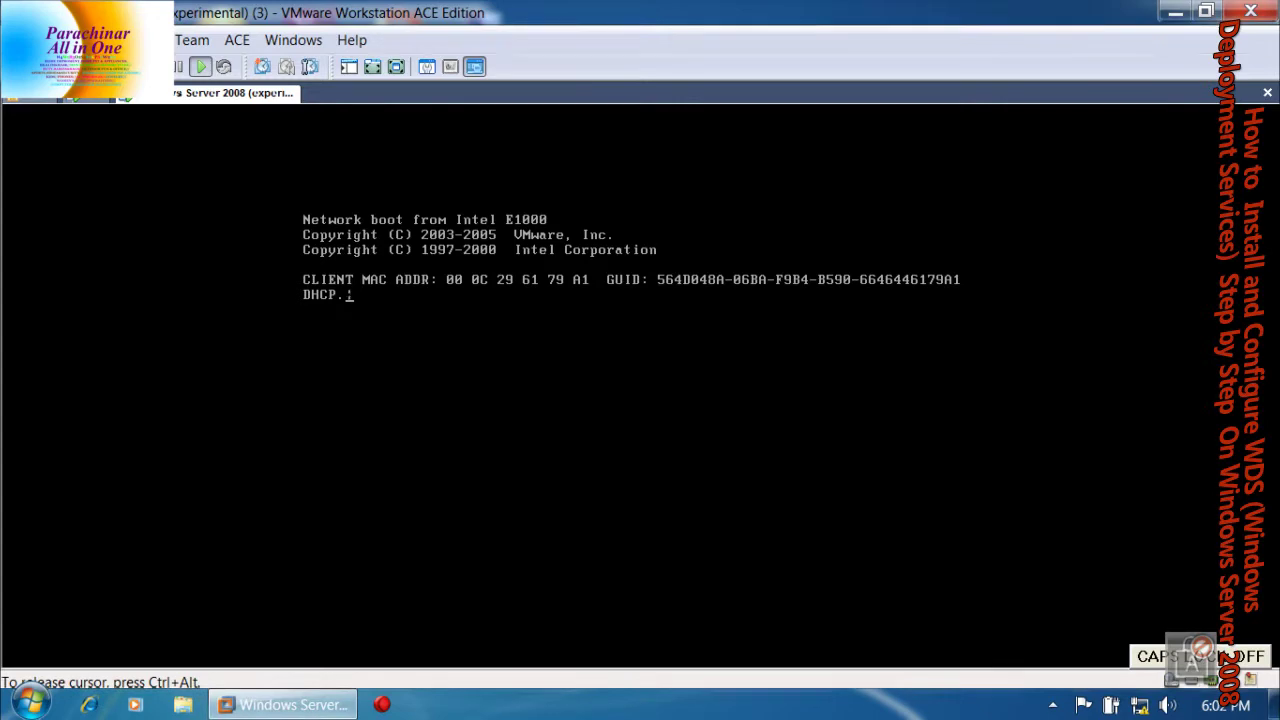
key(F12)
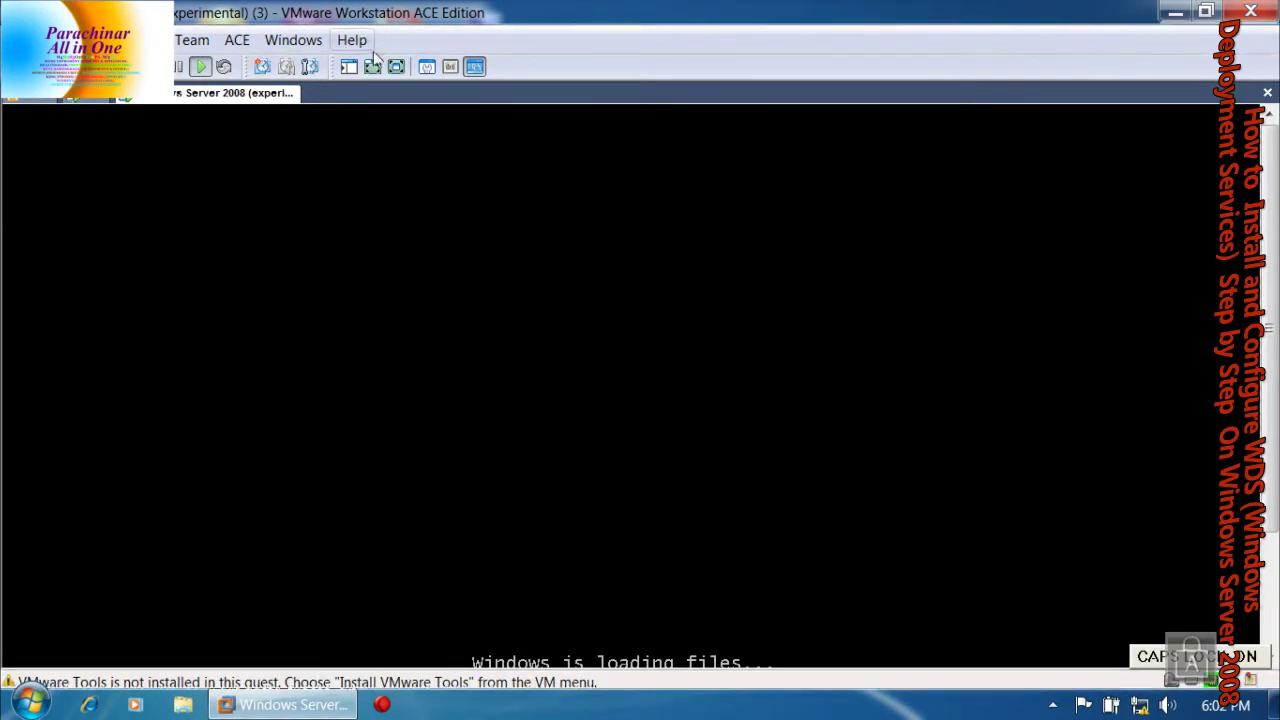
click(372, 66)
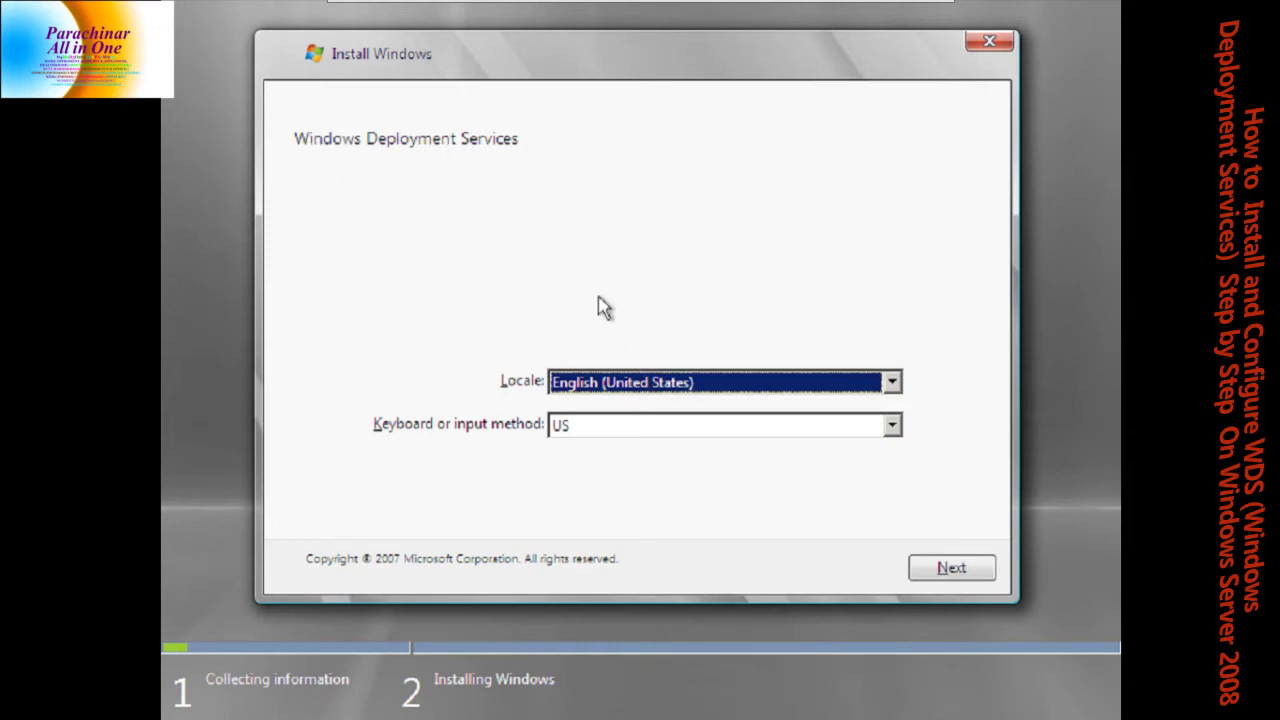
Keep English (United States) locale and US keyboard, continuing to the server credentials prompt
click(950, 568)
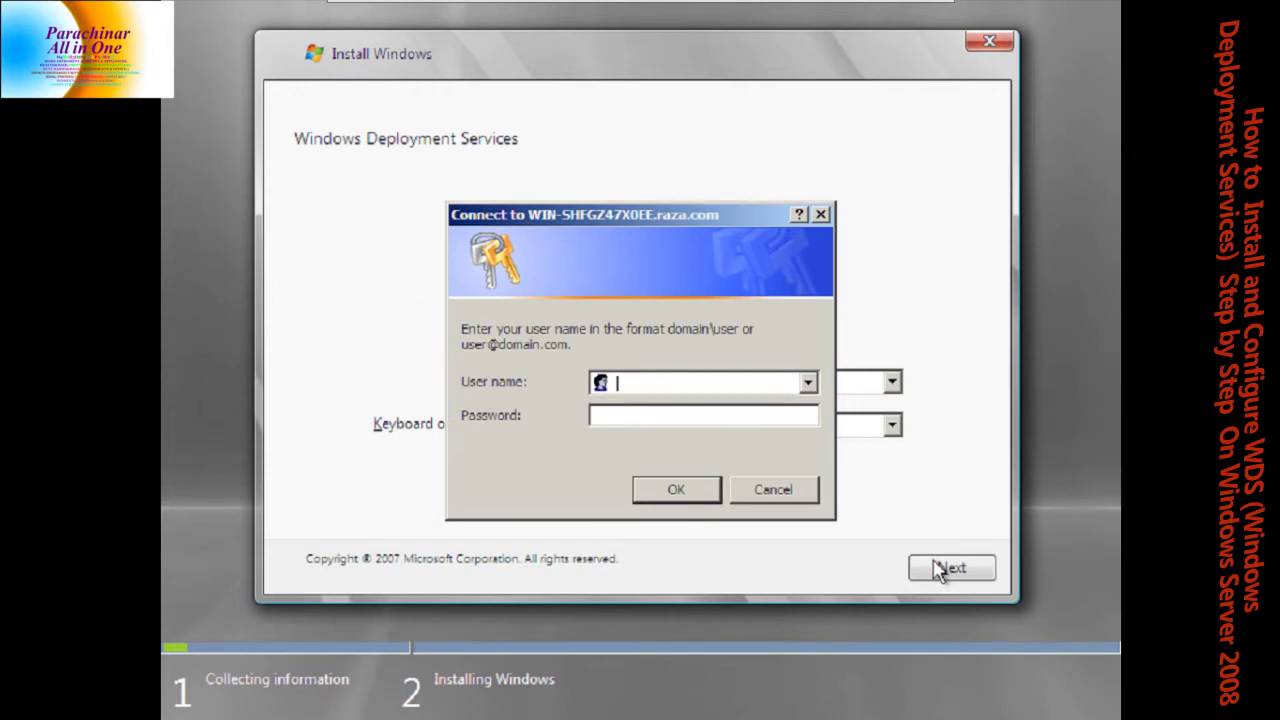
Sign in to the WDS server as RAZA\Administrator with the account password
key(Caps_Lock)
text(RAZA)
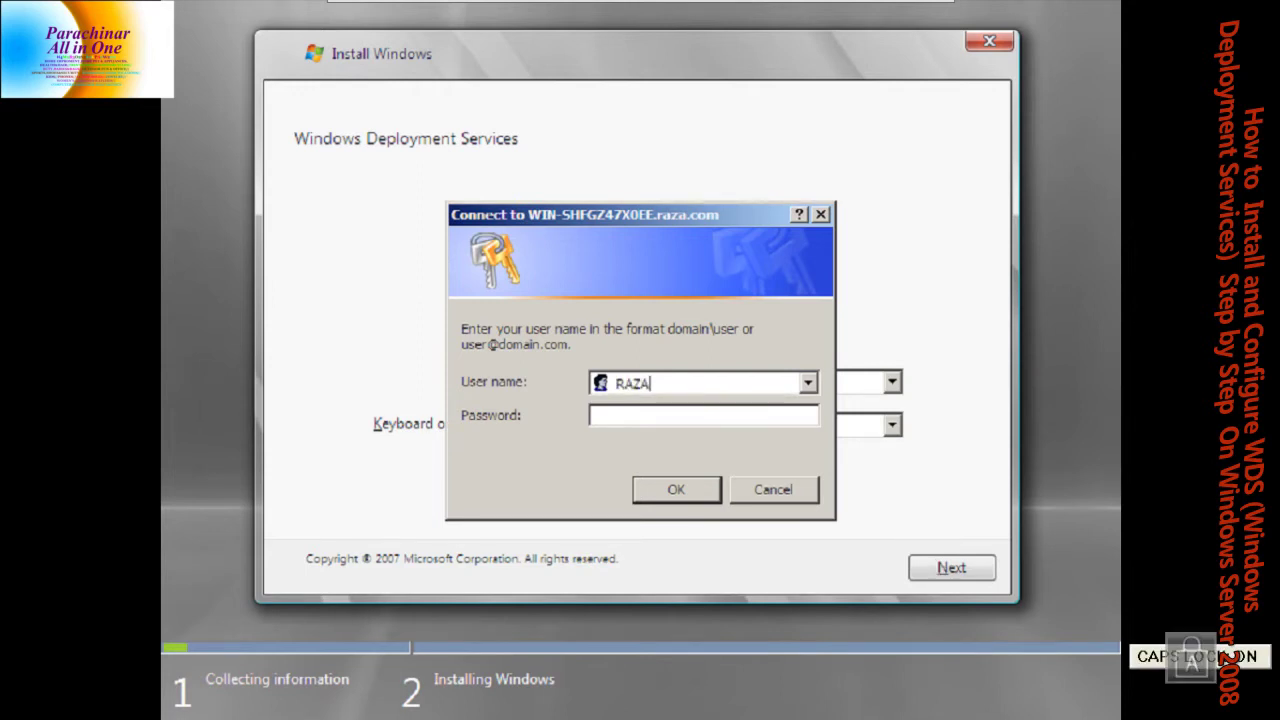
text(\A)
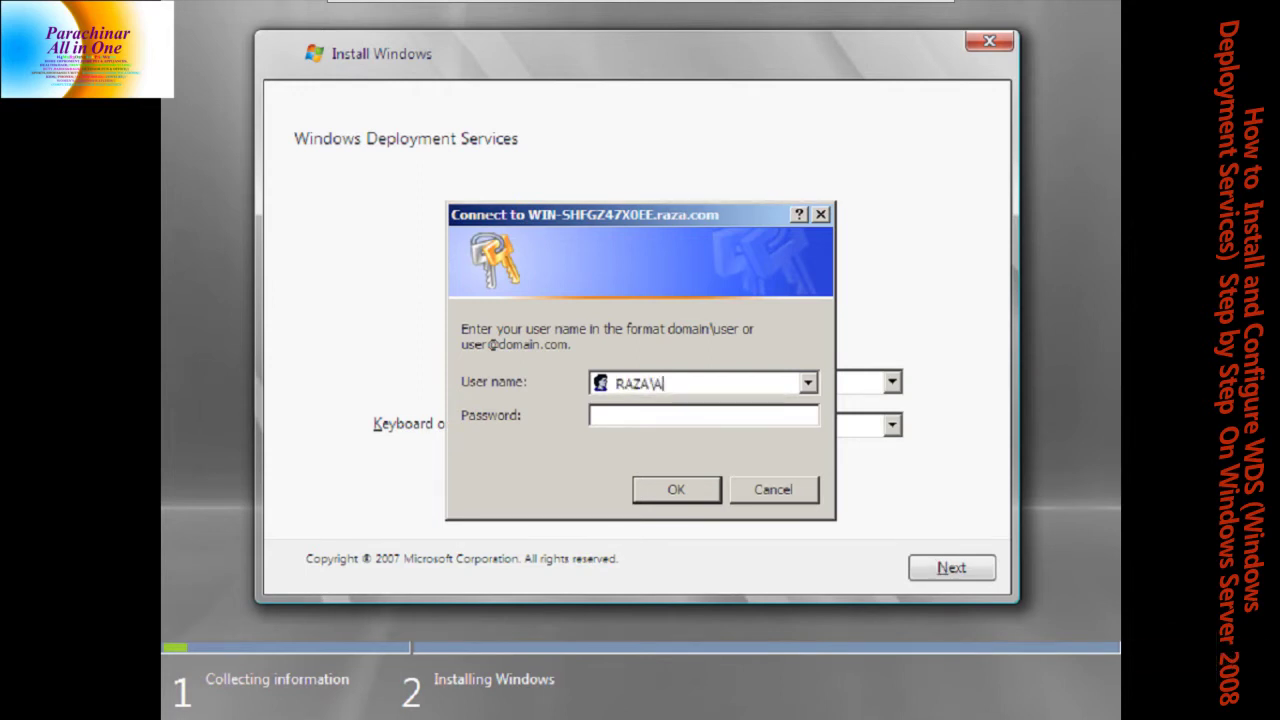
key(Caps_Lock)
text(dministrator)
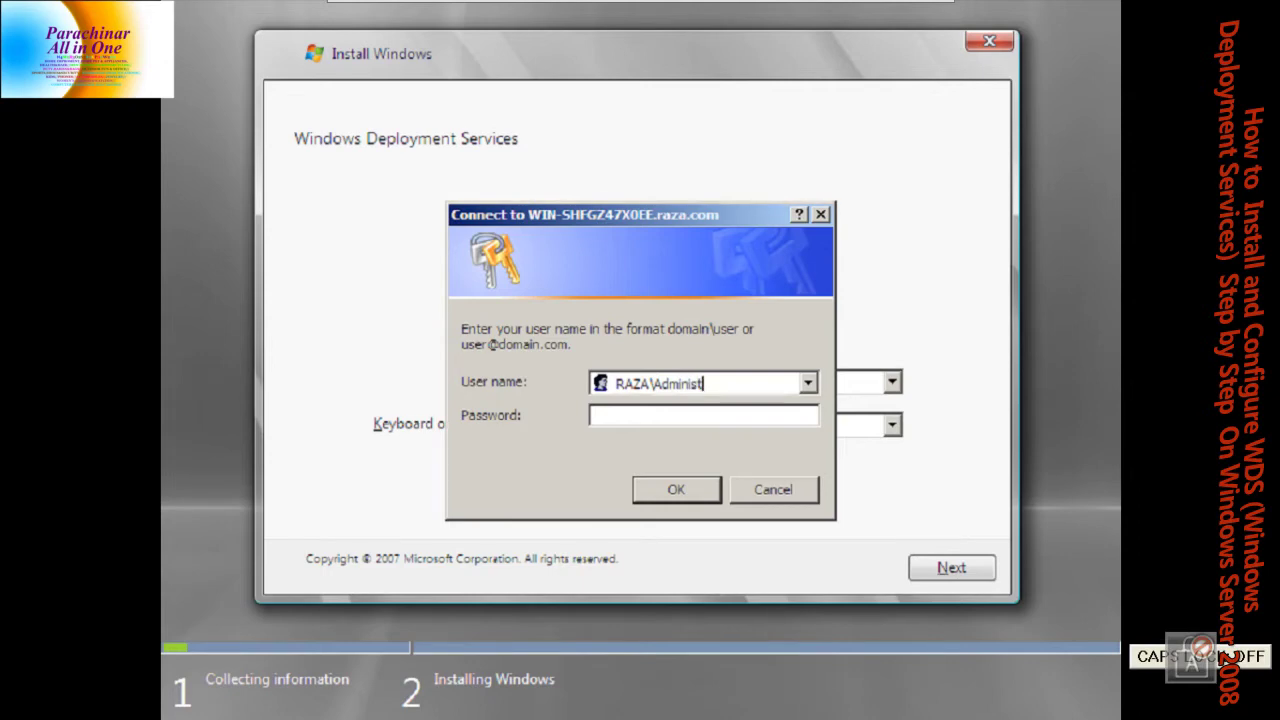
key(Tab)
key(Caps_Lock)
text(aa)
key(BackSpace)
key(BackSpace)
text(aaaaaaaa)
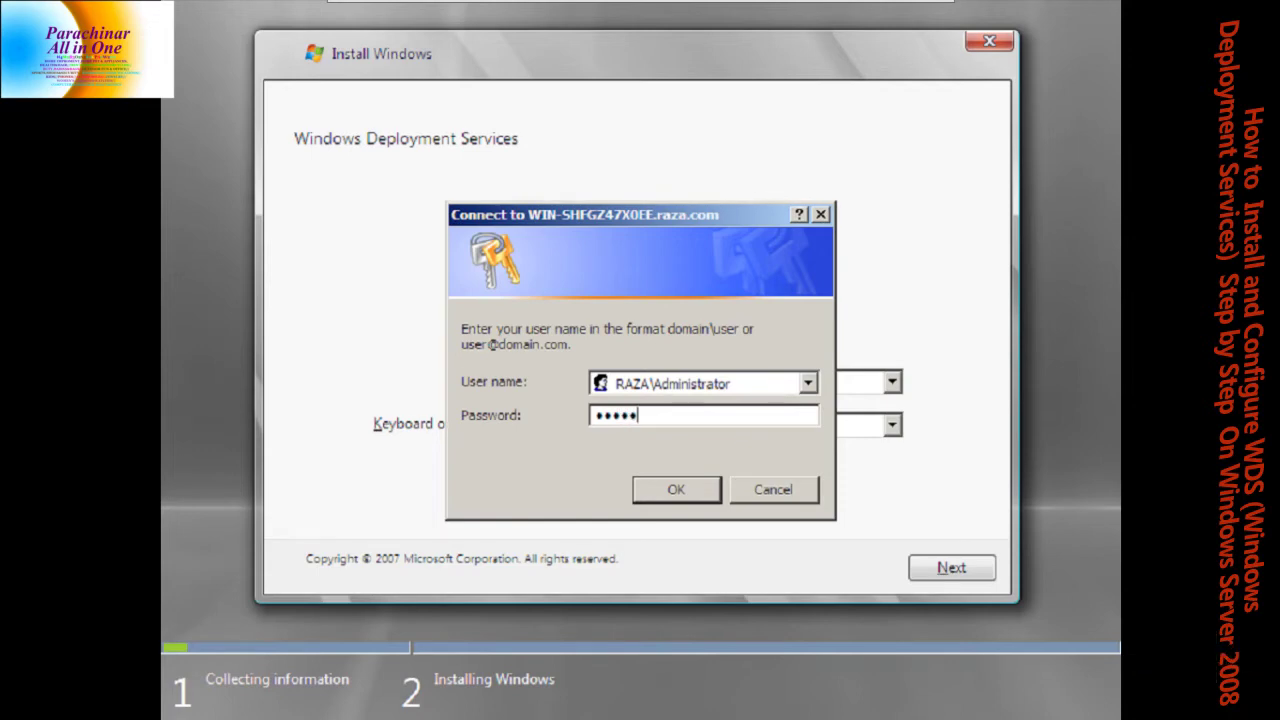
key(Return)
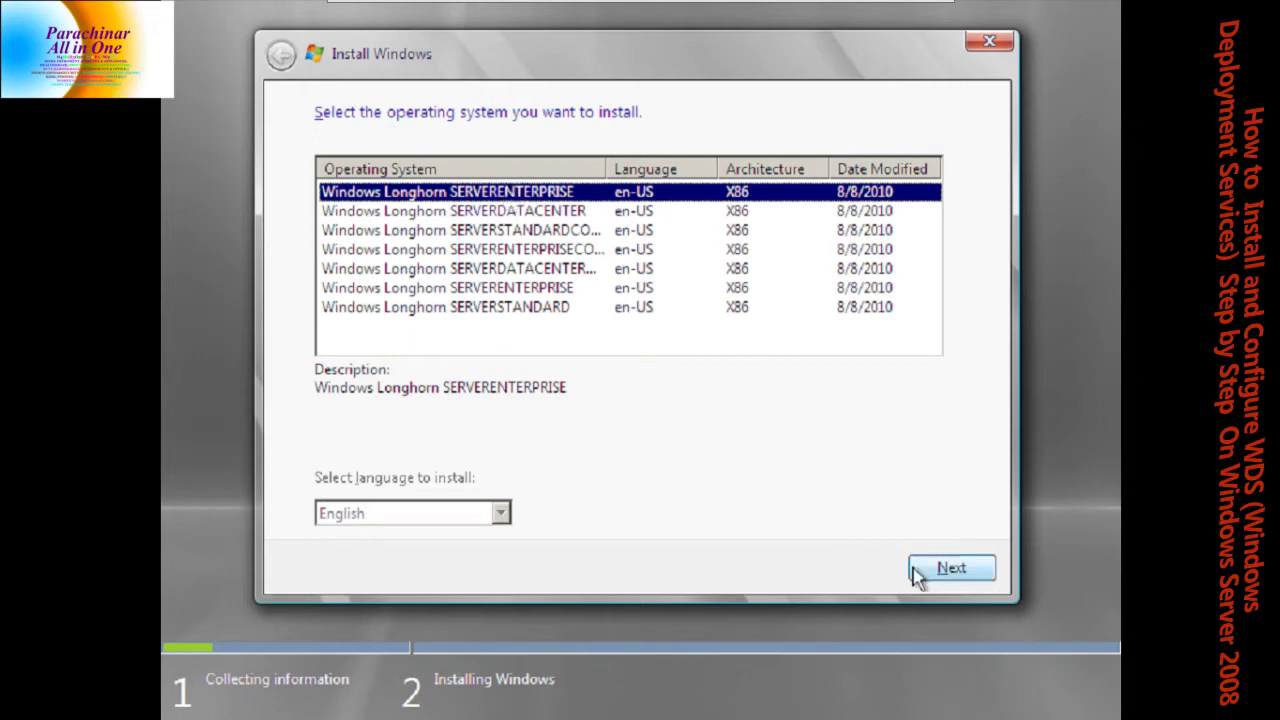
Install Windows Longhorn SERVERENTERPRISE onto Disk 0's unallocated space, then release input from the VM
click(966, 572)
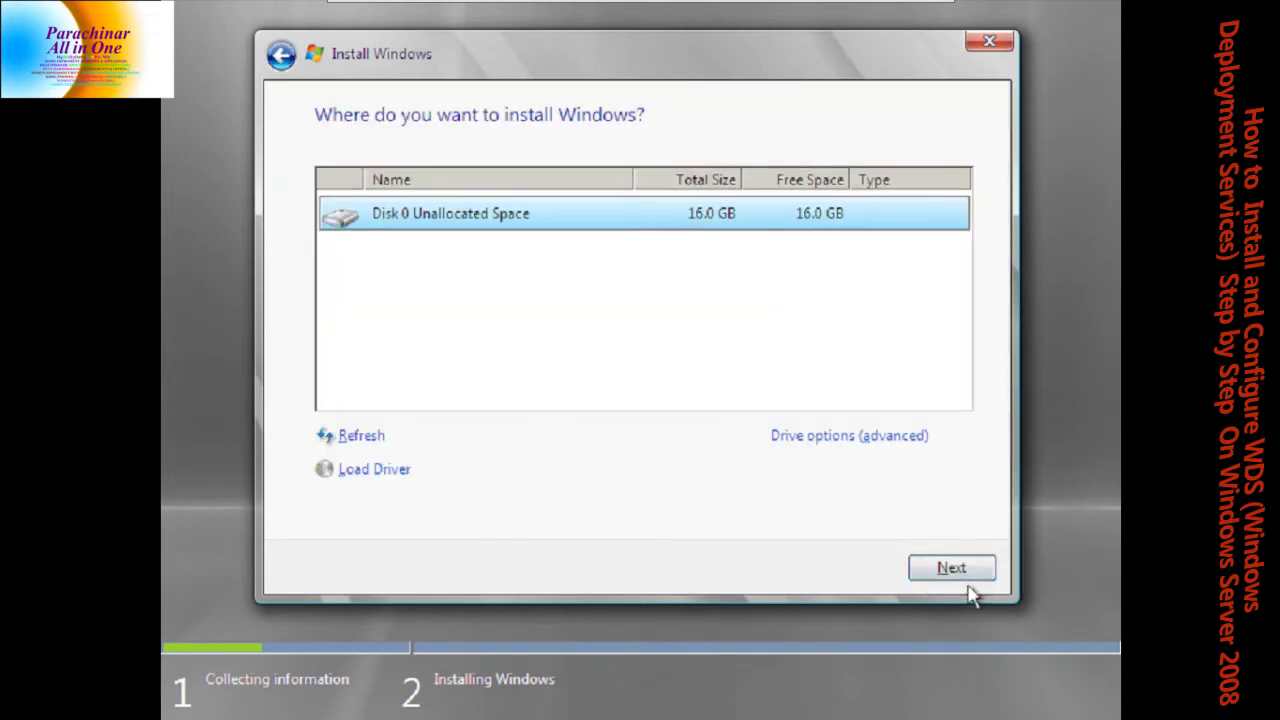
click(962, 574)
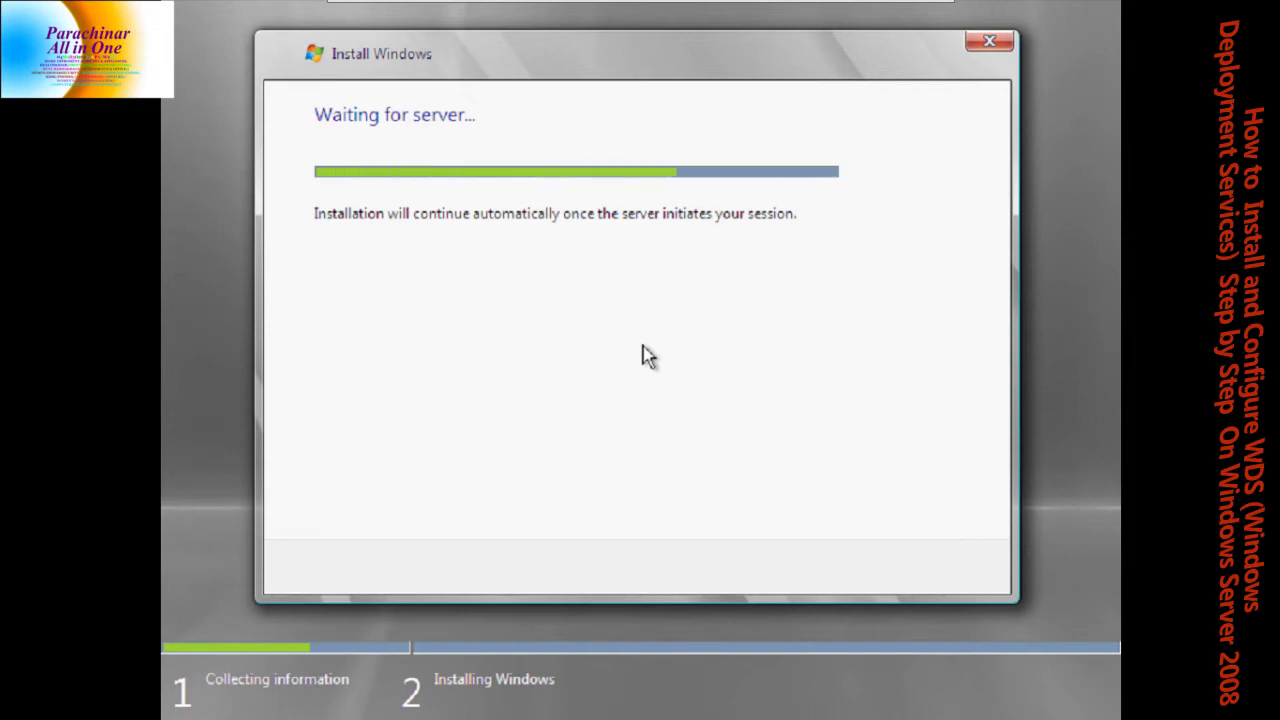
key(ctrl+alt)
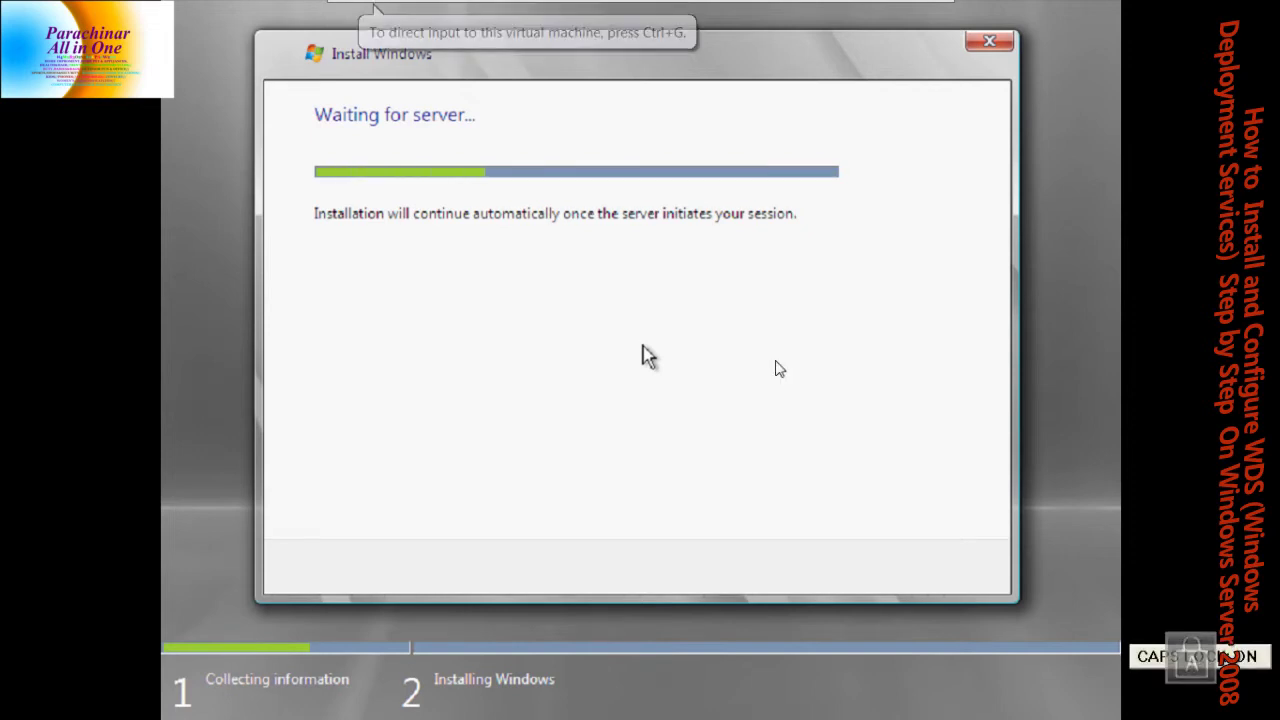
key(super)
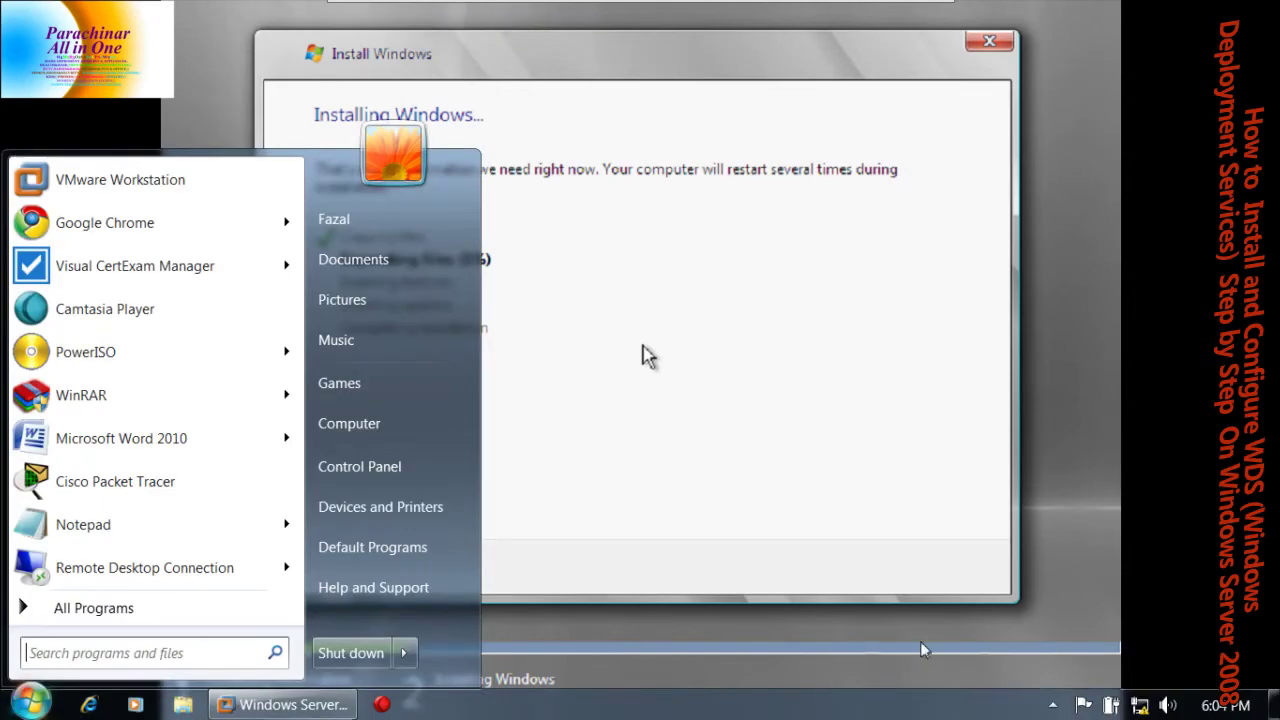
Pause the screen recorder from its notification-area icon
click(1052, 705)
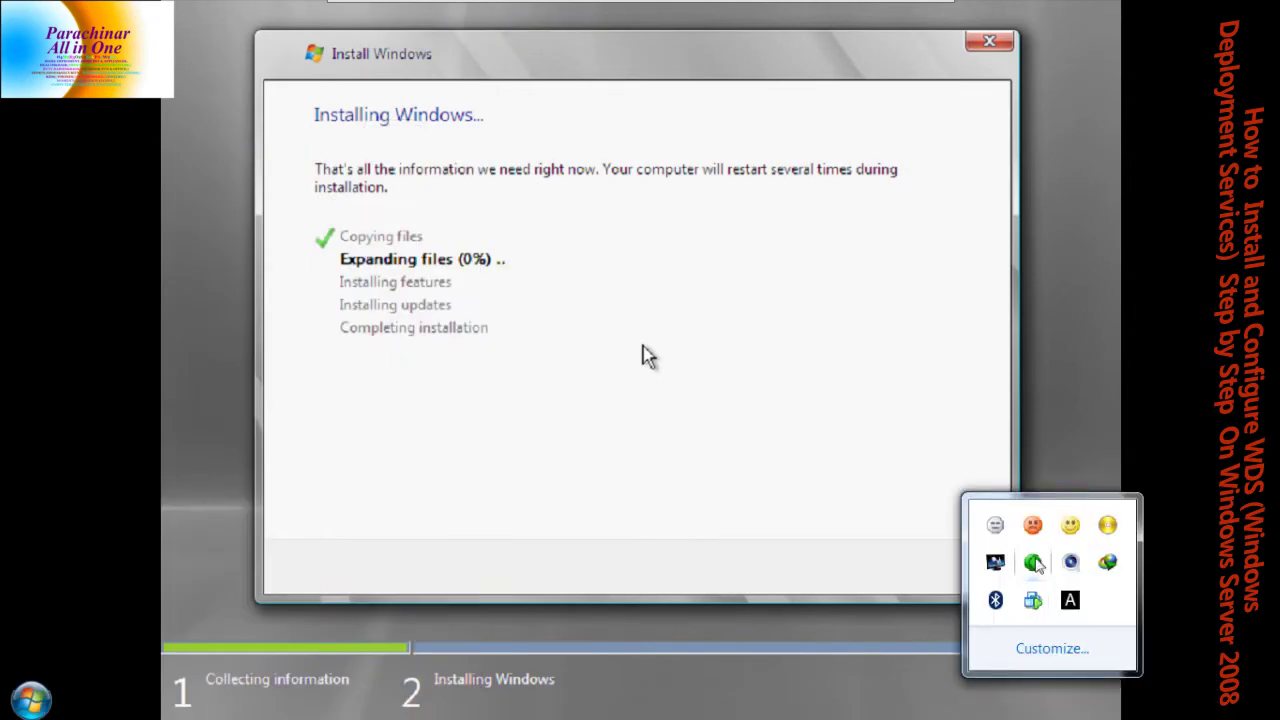
right_click(1030, 520)
click(950, 416)
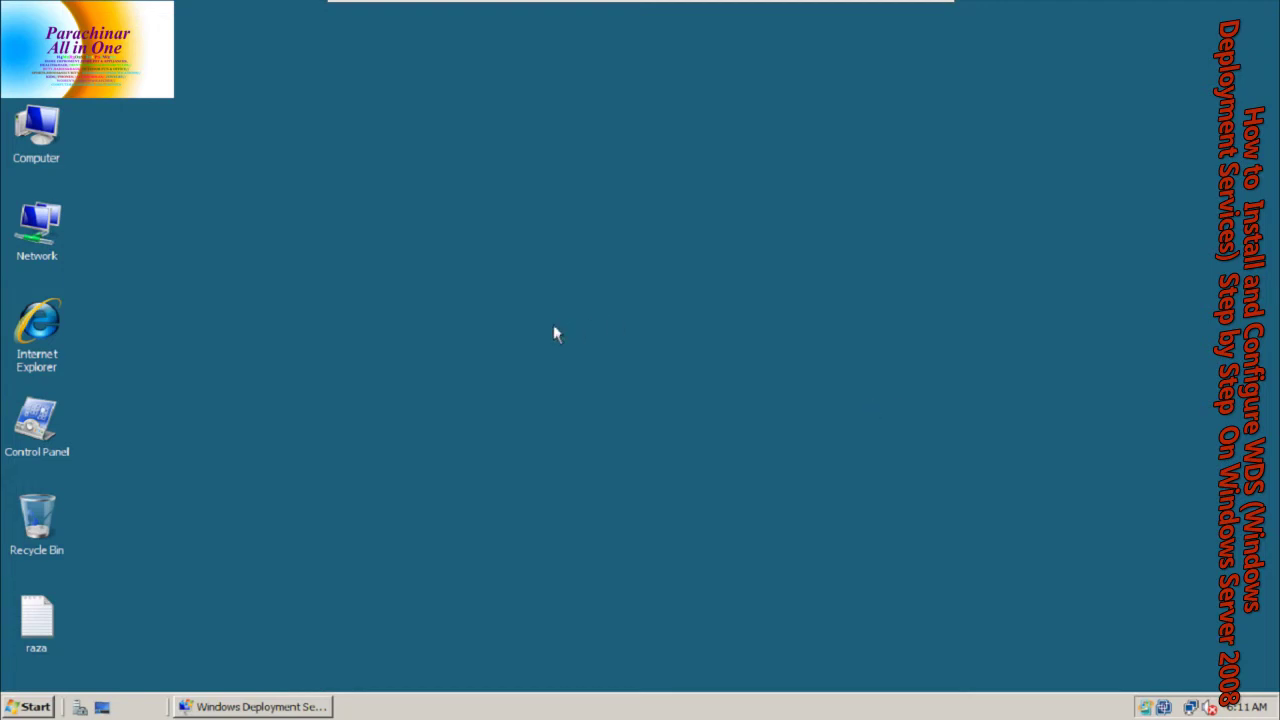
Restore the WDS console, list the server's Boot Images, and bring up the SERVER 2008 image's actions
click(225, 708)
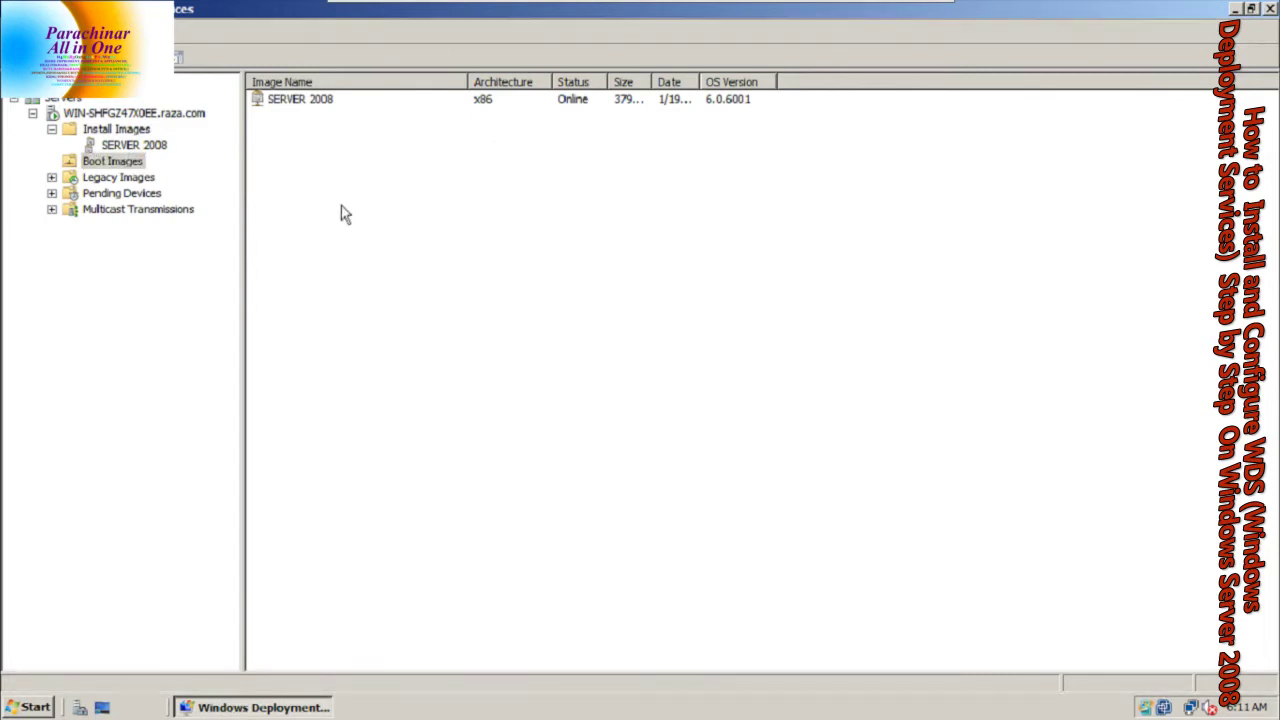
click(51, 129)
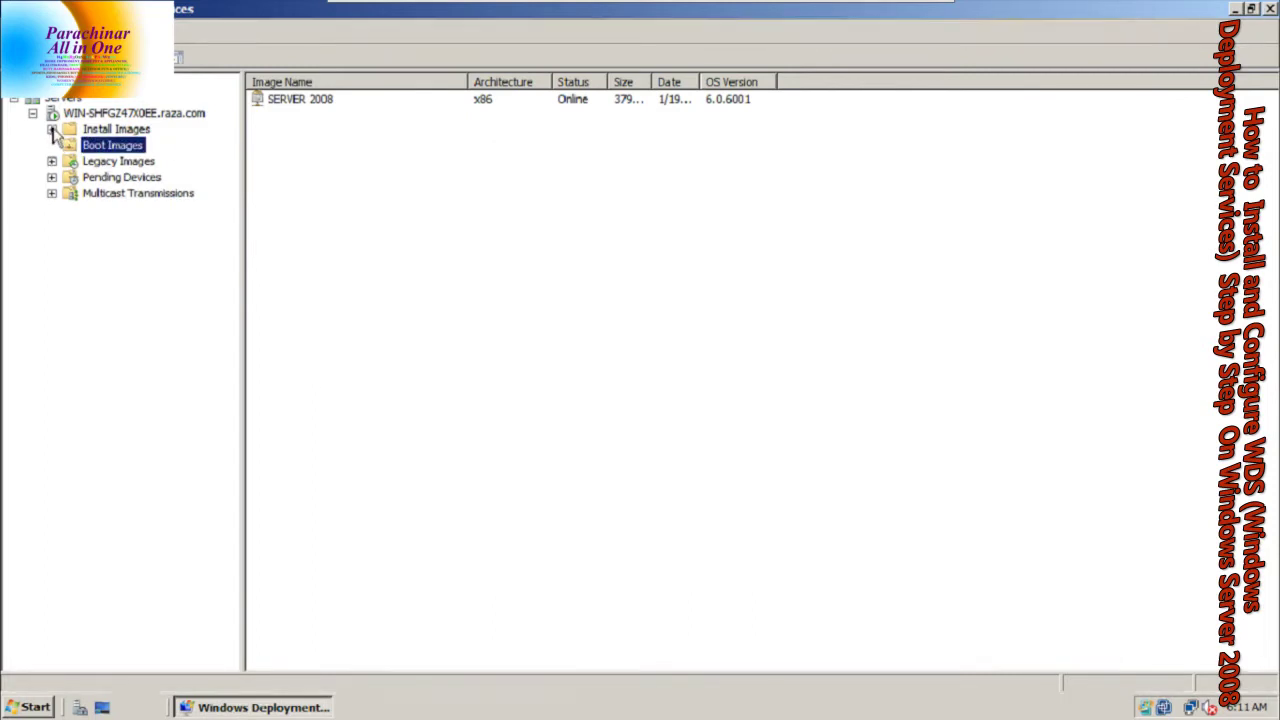
click(32, 113)
click(14, 101)
click(14, 101)
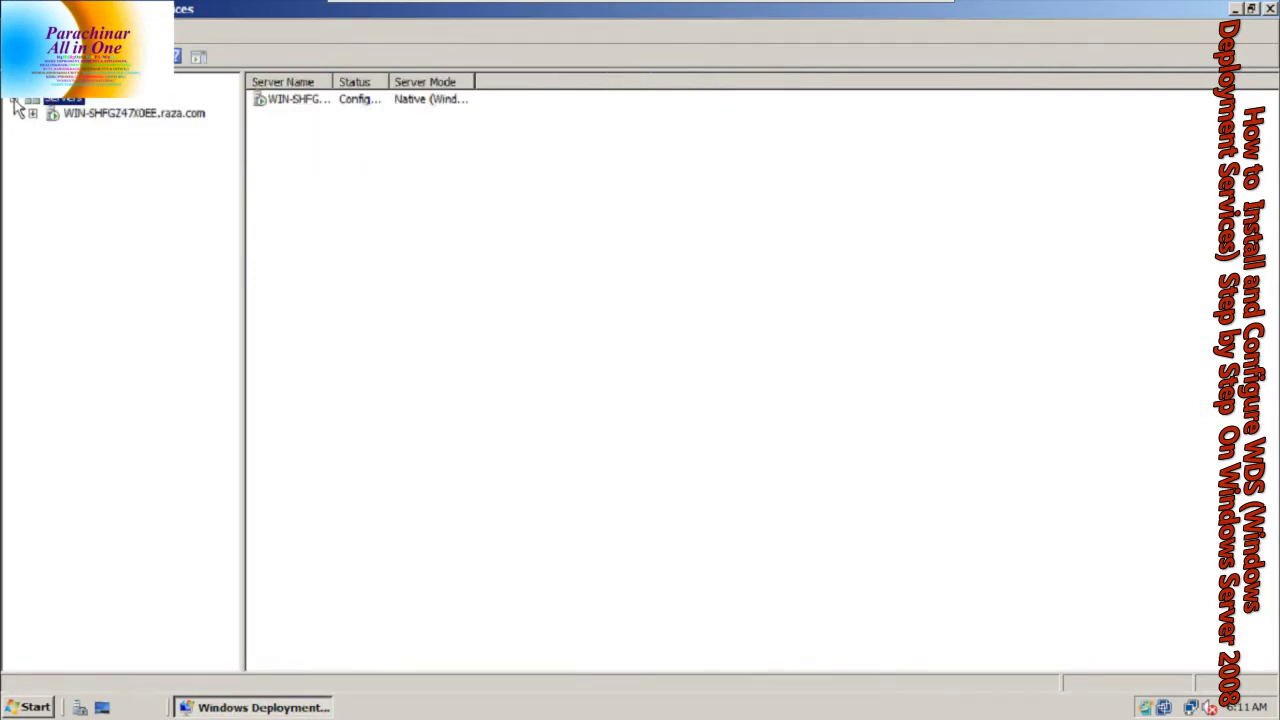
click(32, 113)
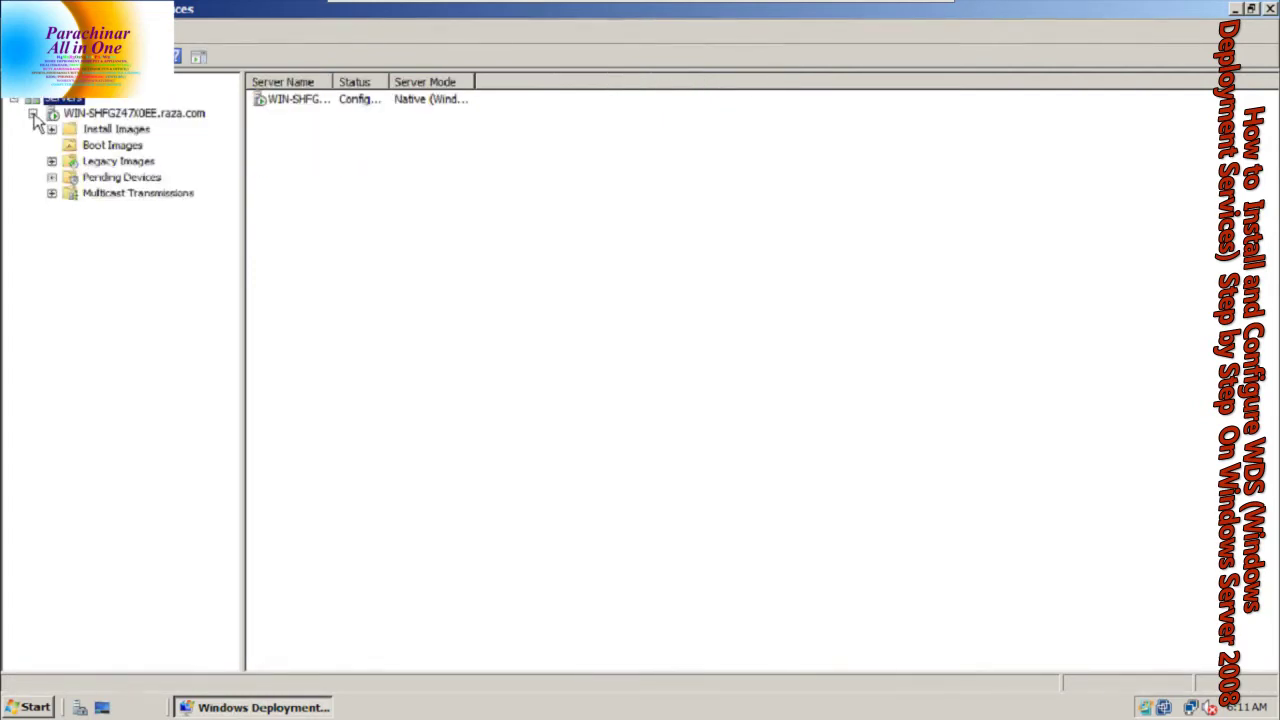
click(100, 146)
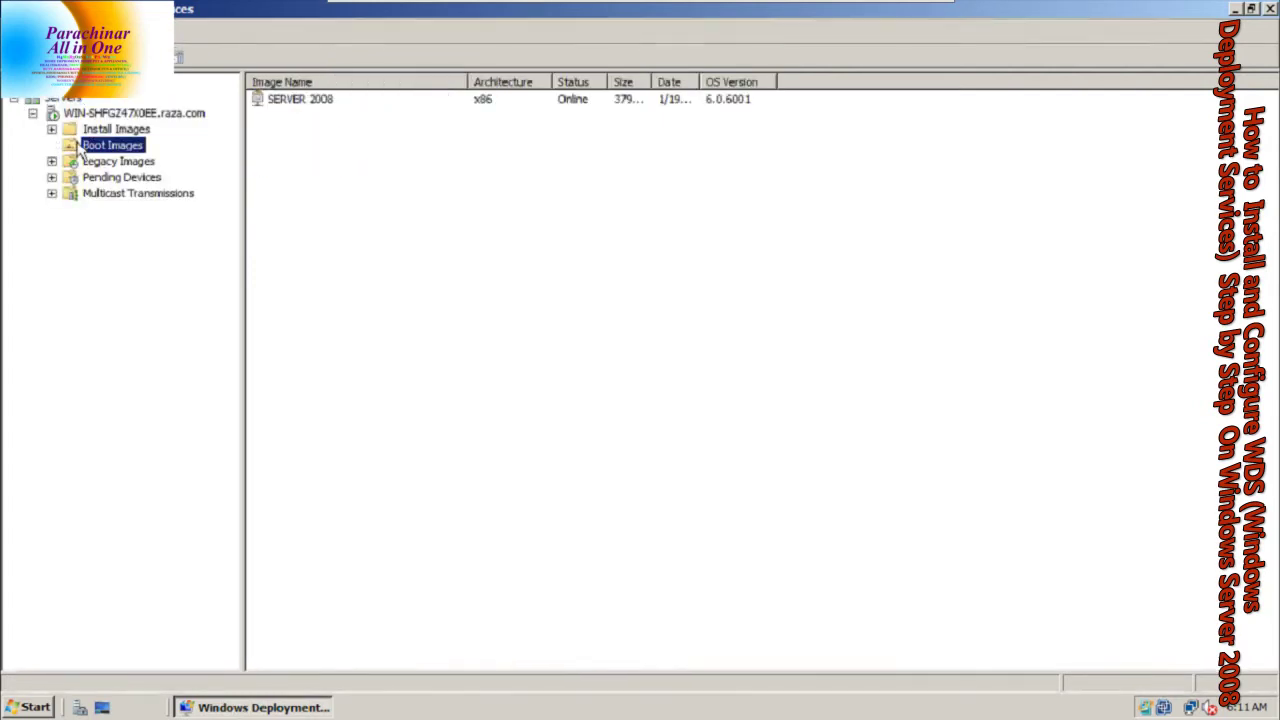
click(284, 104)
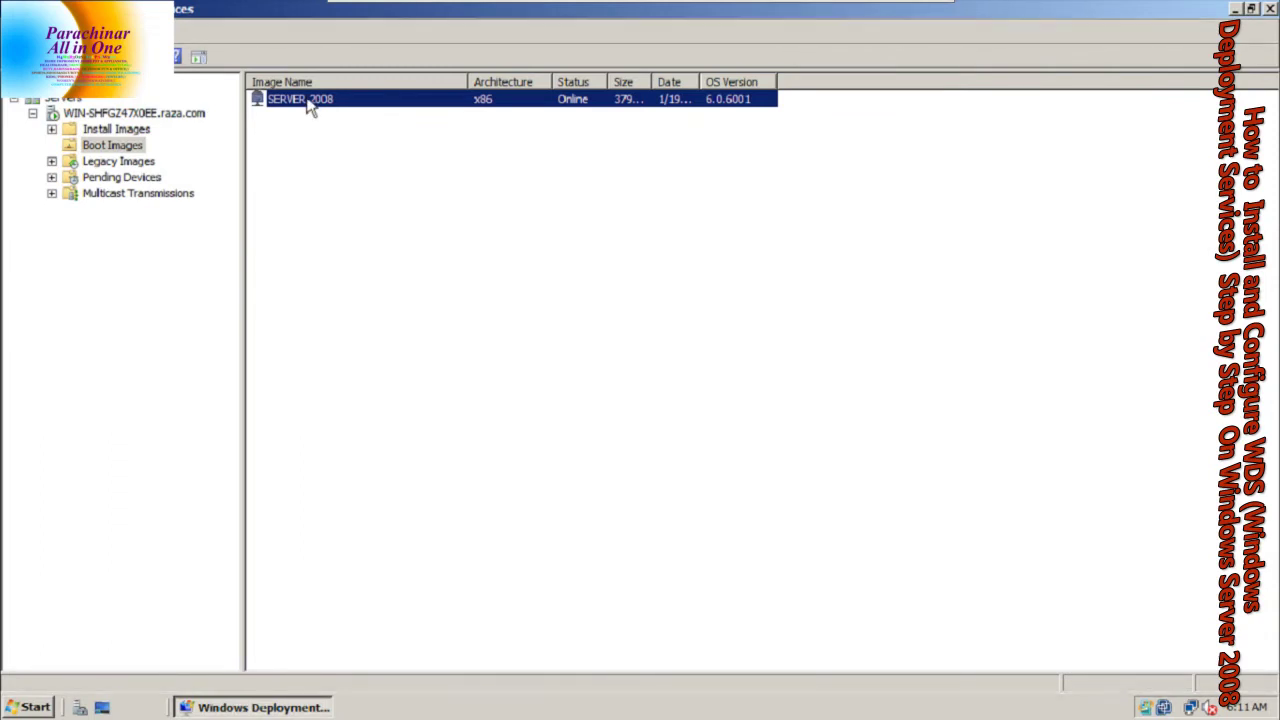
right_click(308, 104)
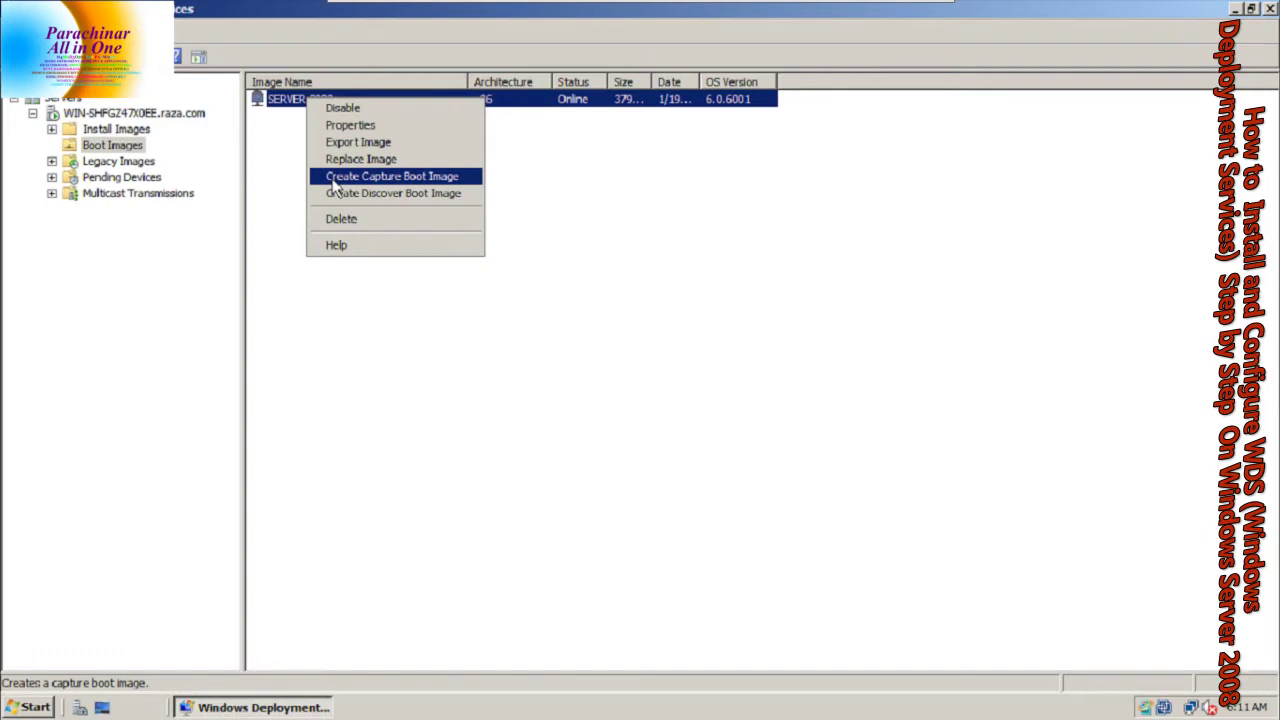
Start a capture boot image from SERVER 2008 and browse into C:\RemoteInstall
click(414, 182)
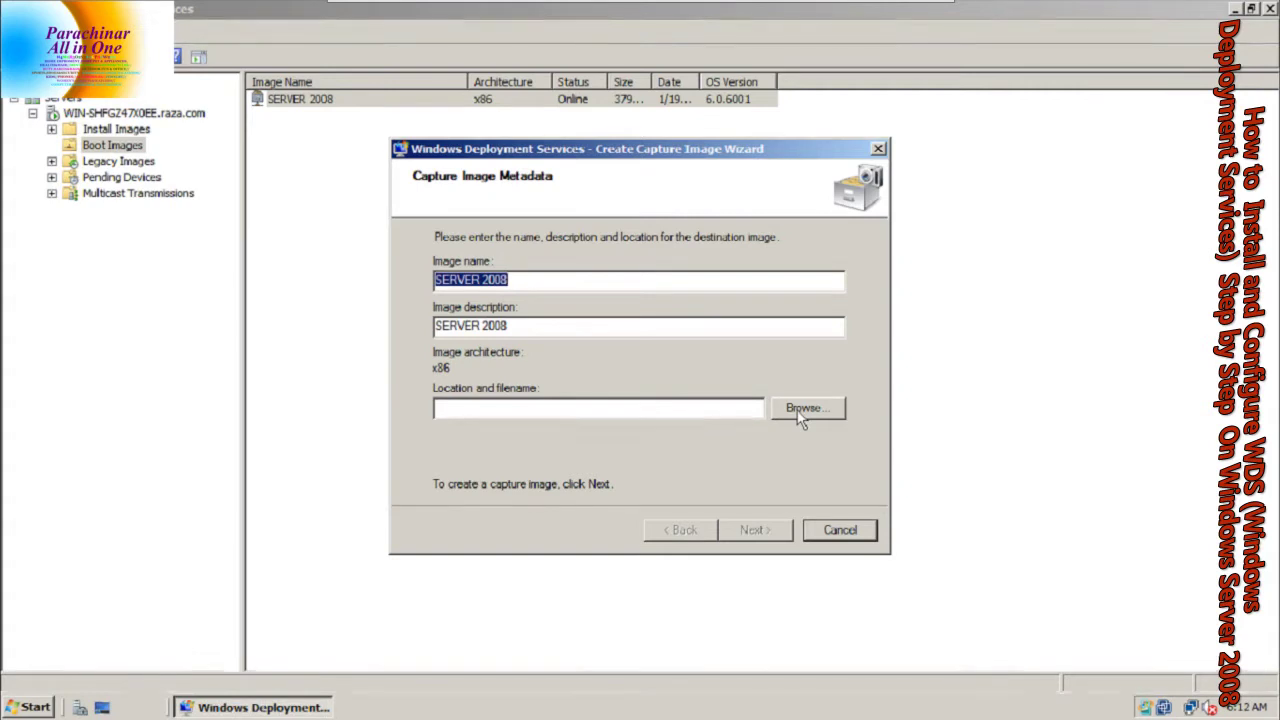
click(800, 415)
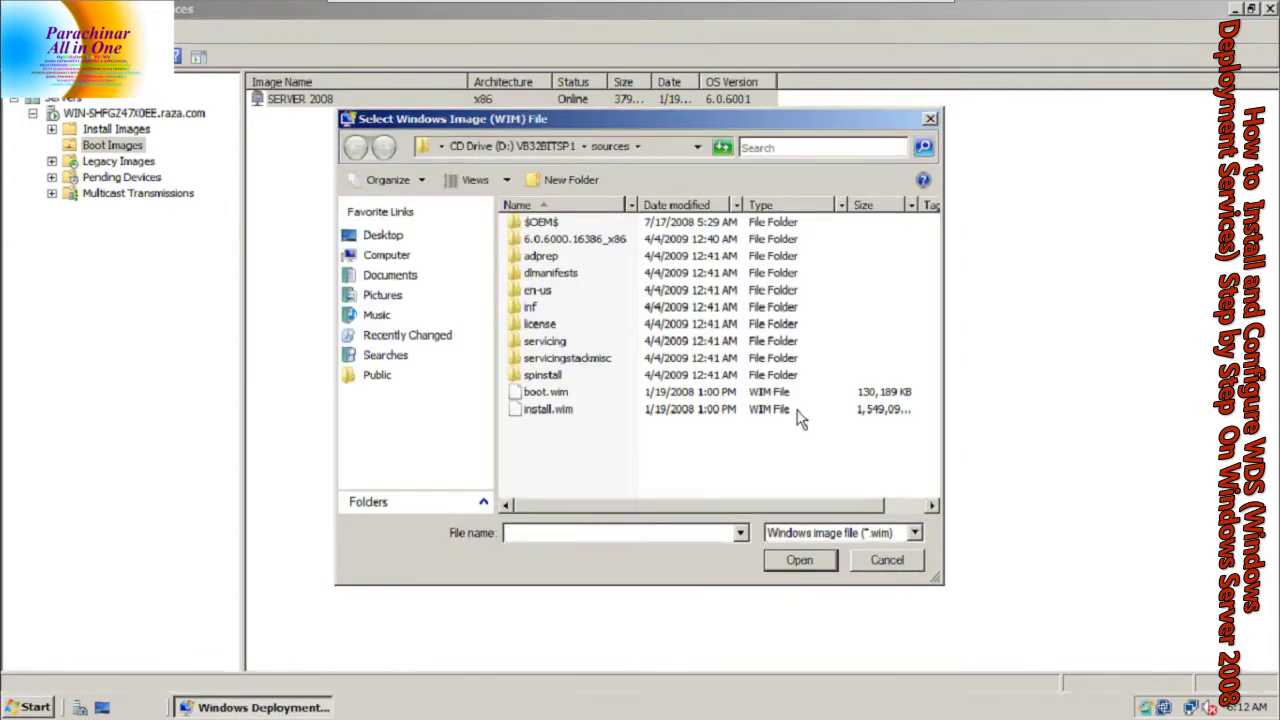
click(418, 258)
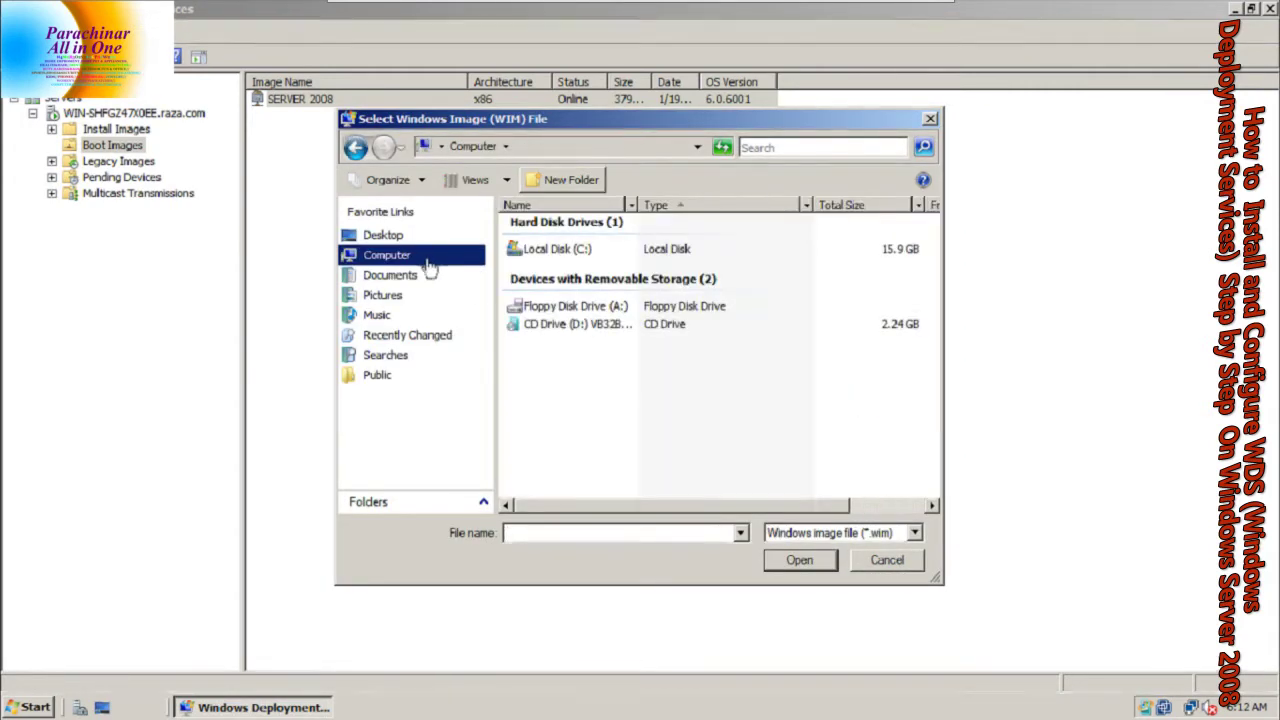
click(527, 255)
double_click(527, 255)
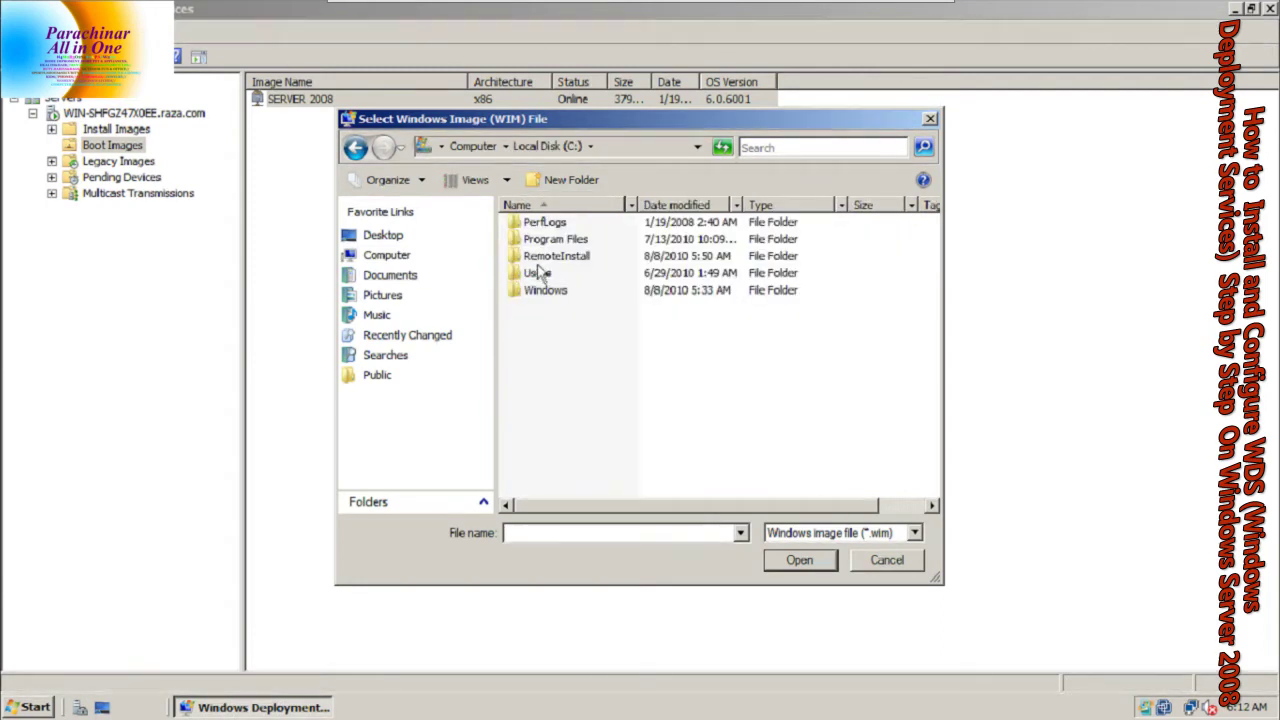
click(545, 259)
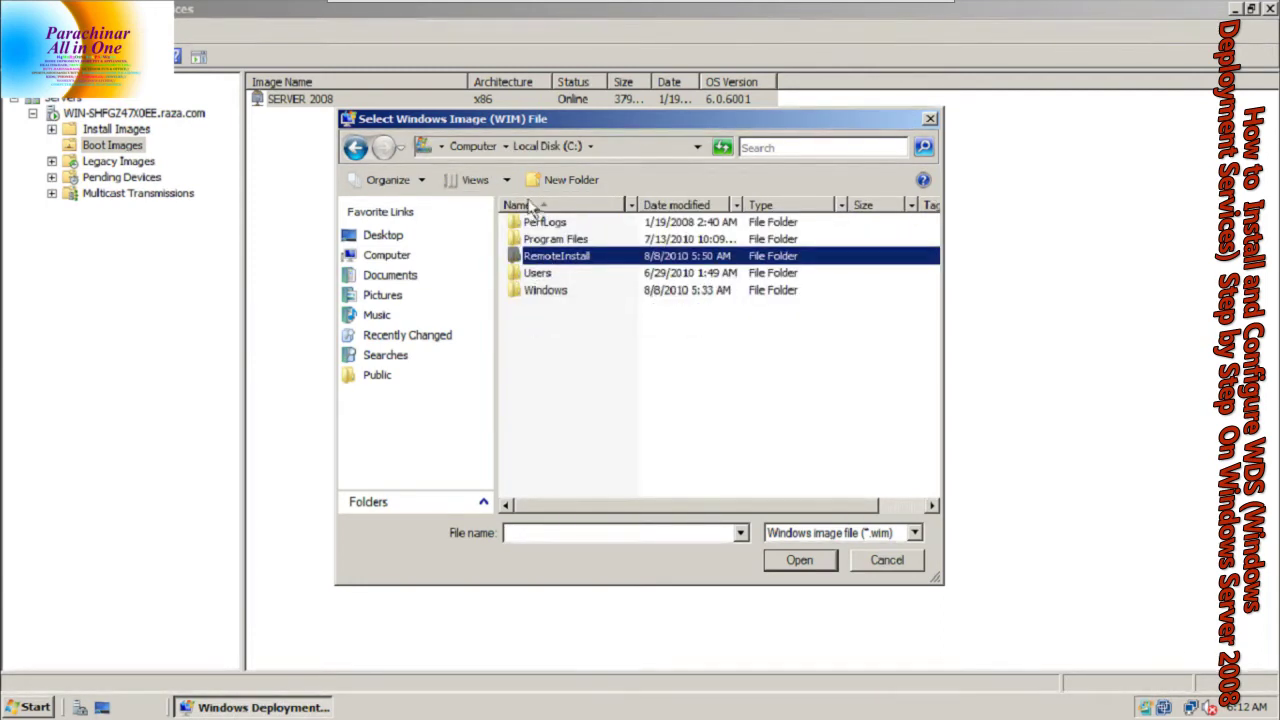
click(543, 259)
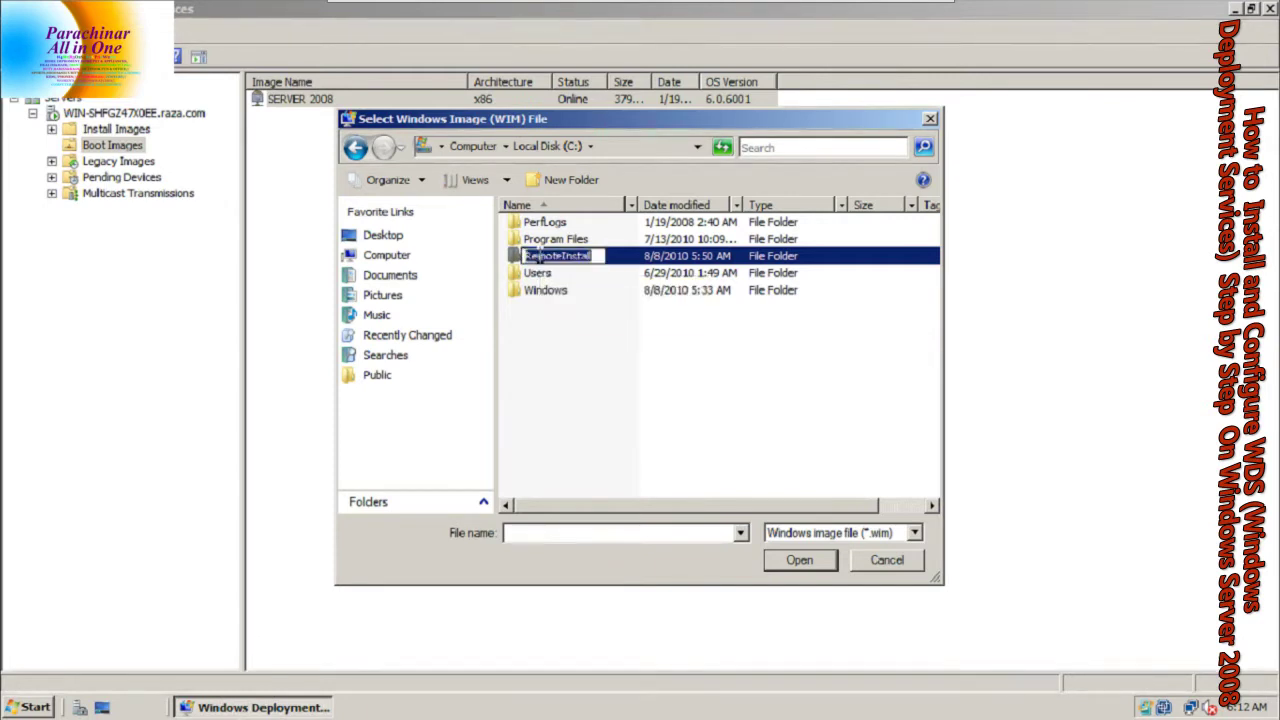
click(551, 290)
double_click(550, 256)
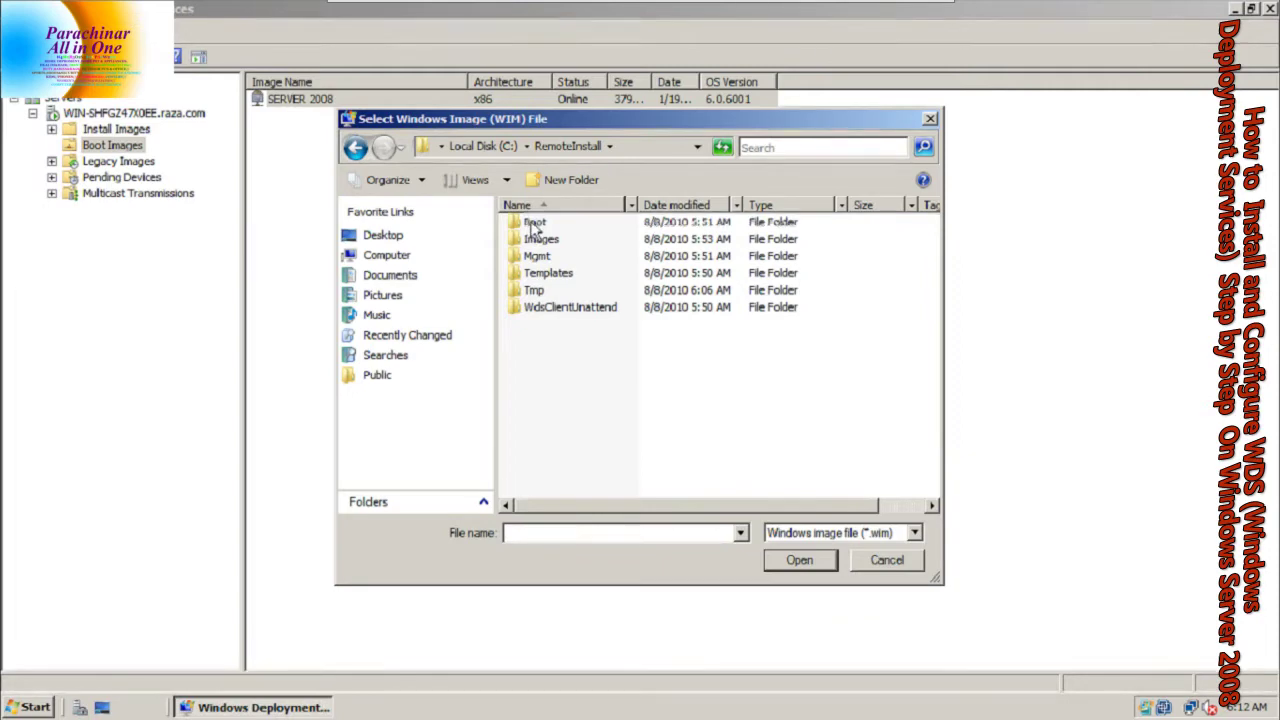
Set the capture file to raza.wim in the Boot\x86\Images folder
double_click(533, 223)
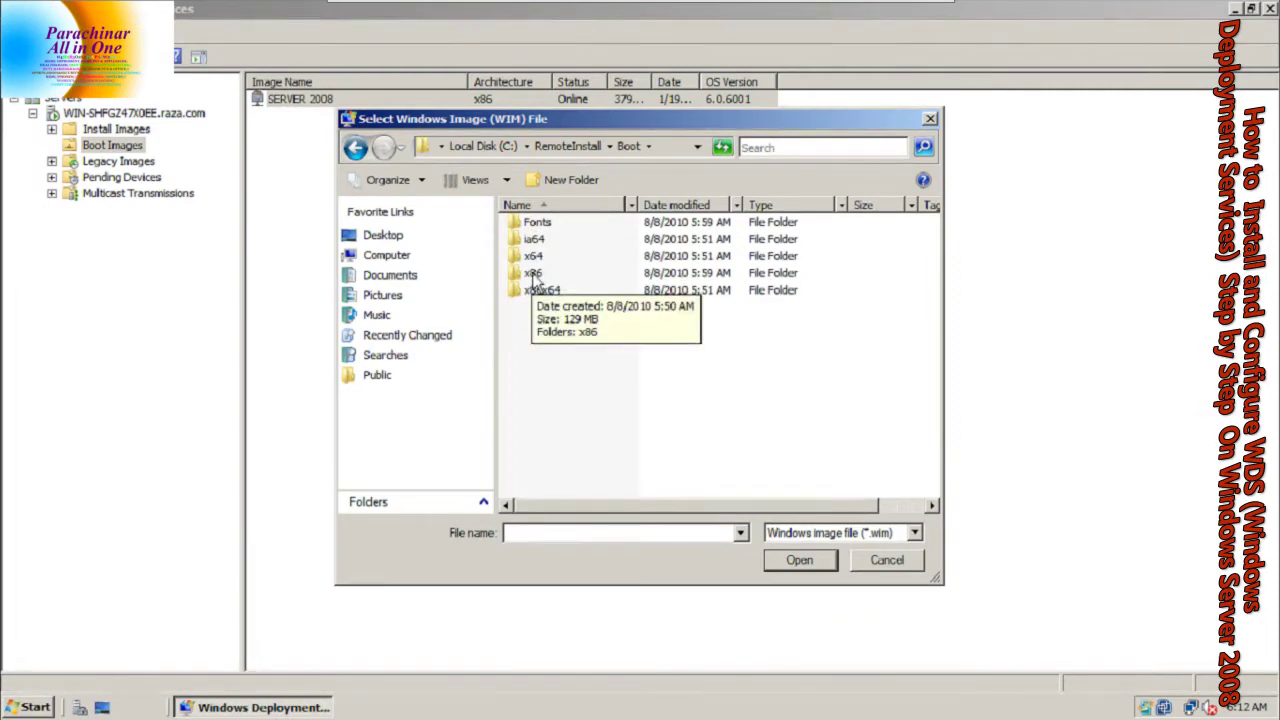
double_click(532, 277)
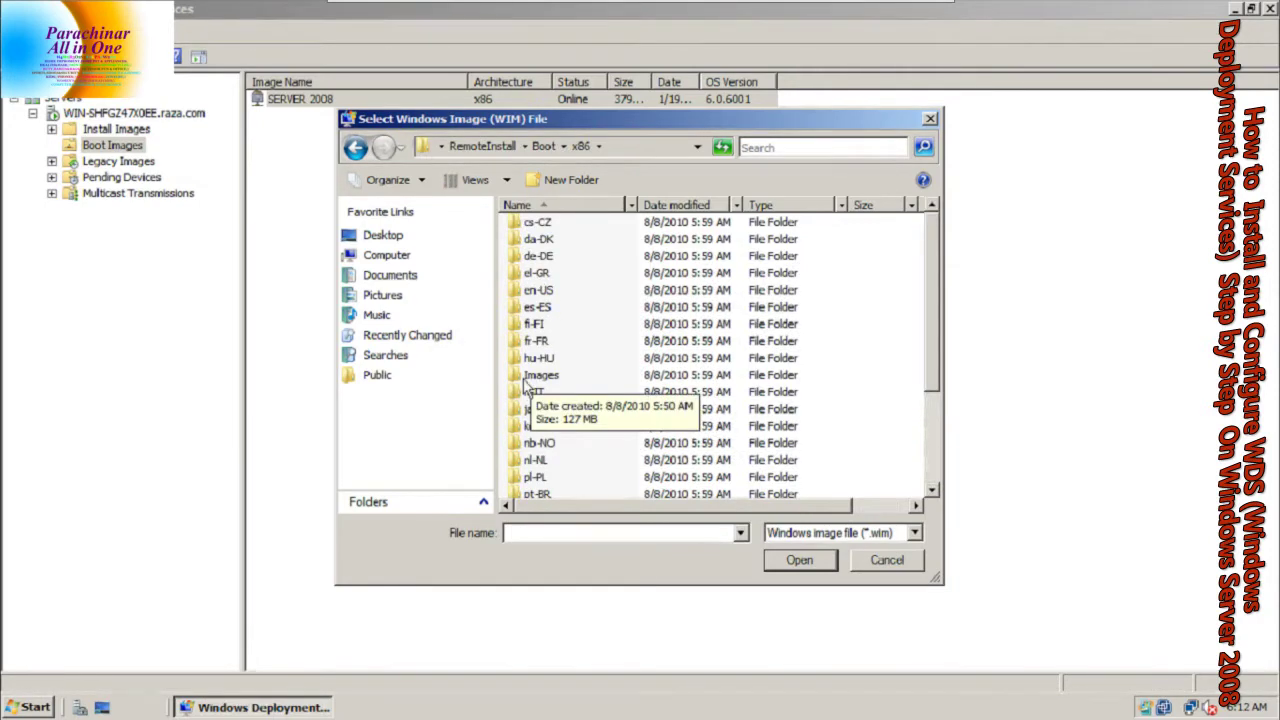
double_click(523, 378)
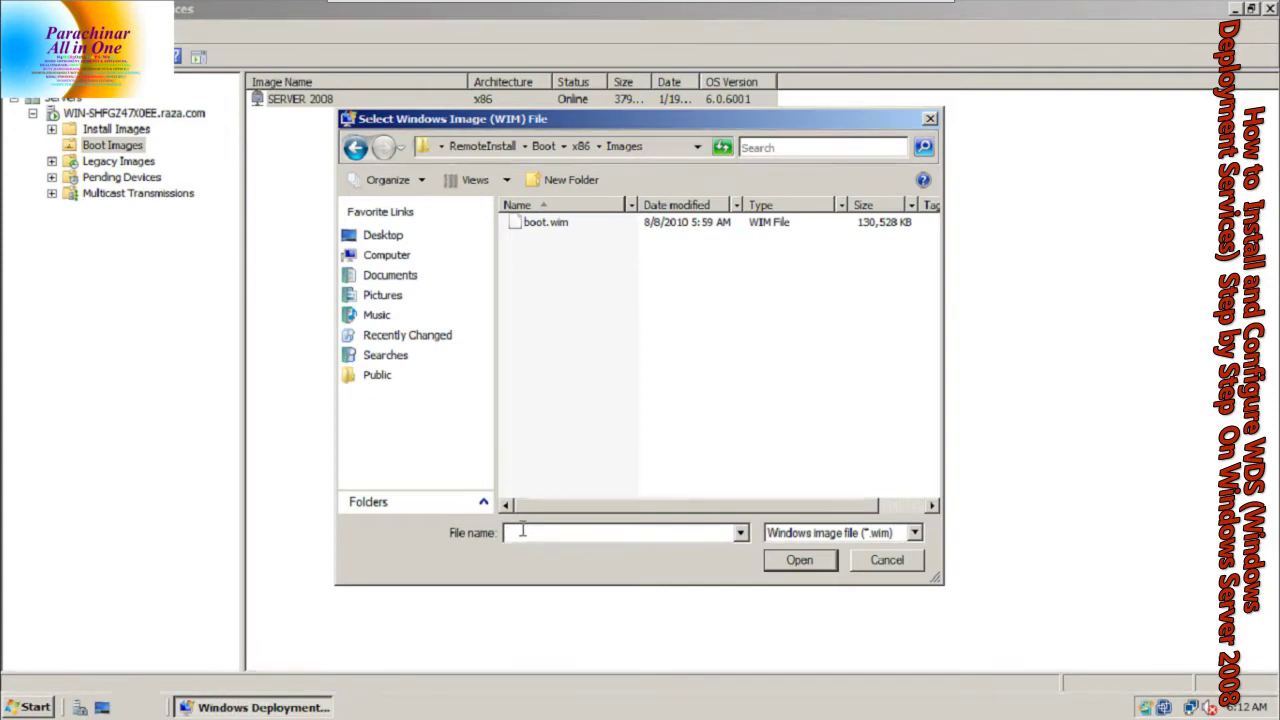
text(RAZA)
key(BackSpace)
key(BackSpace)
key(BackSpace)
key(BackSpace)
key(Caps_Lock)
text(raza)
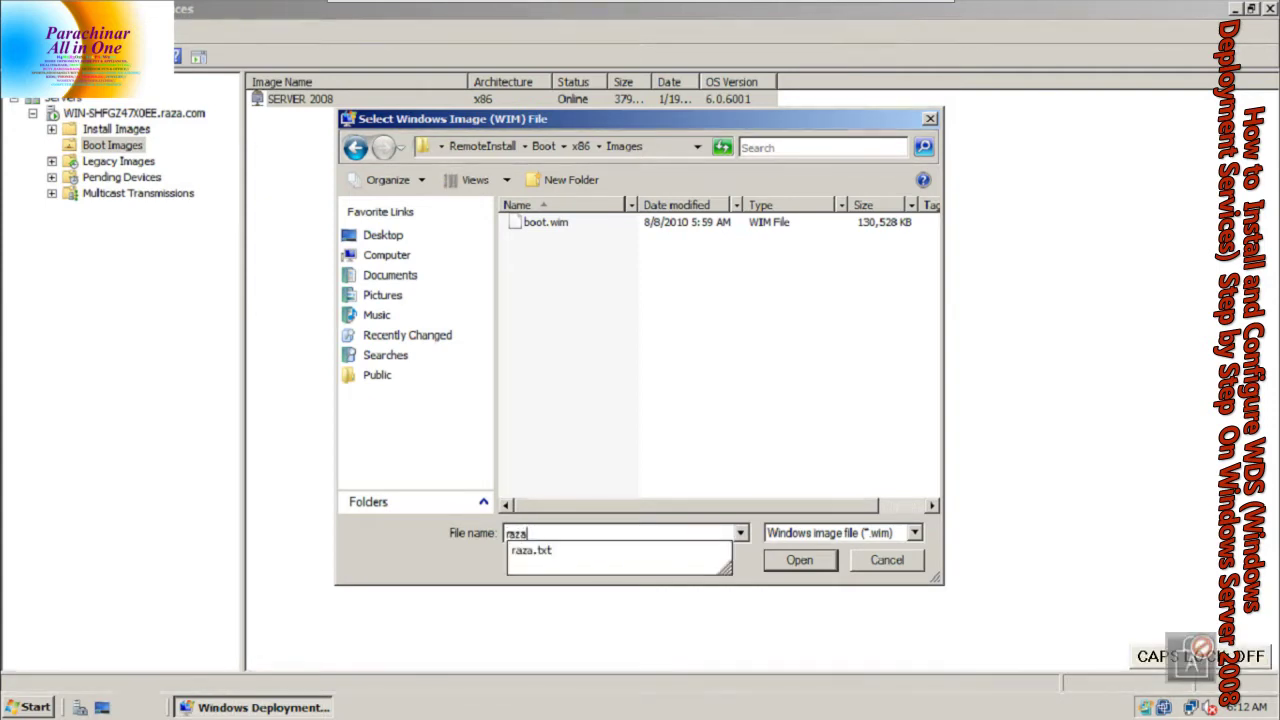
text(.wim)
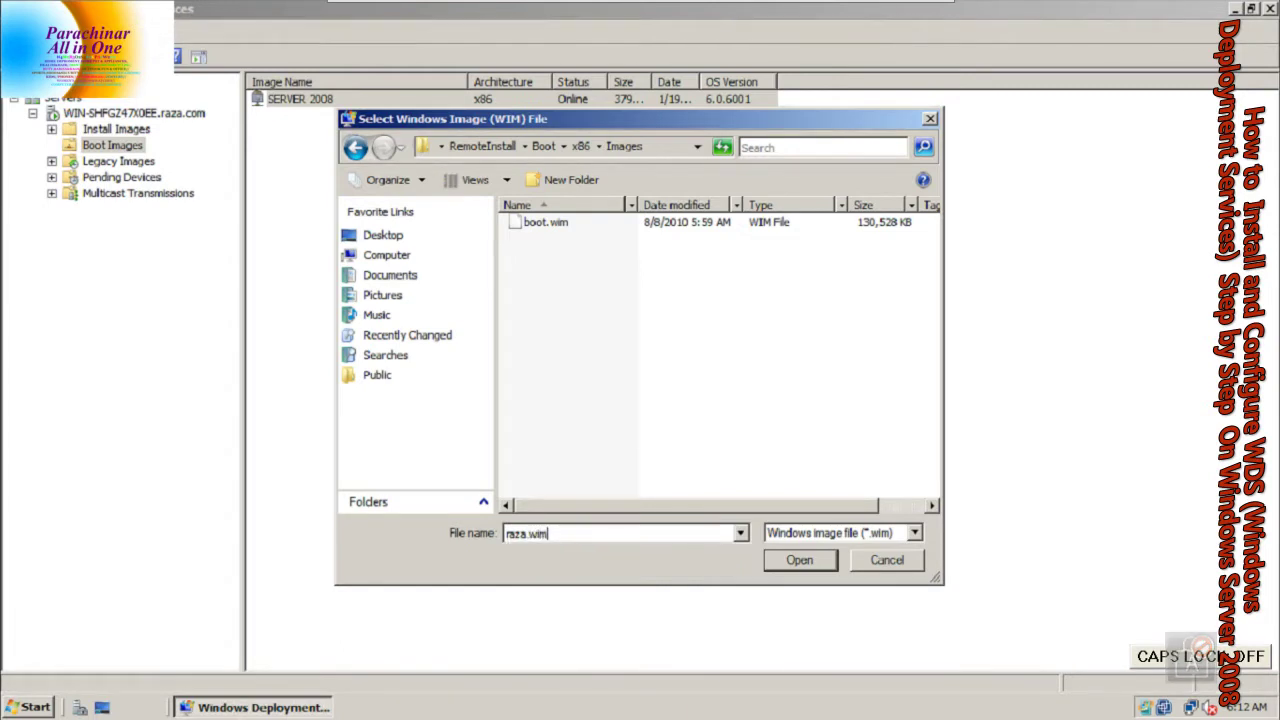
click(799, 560)
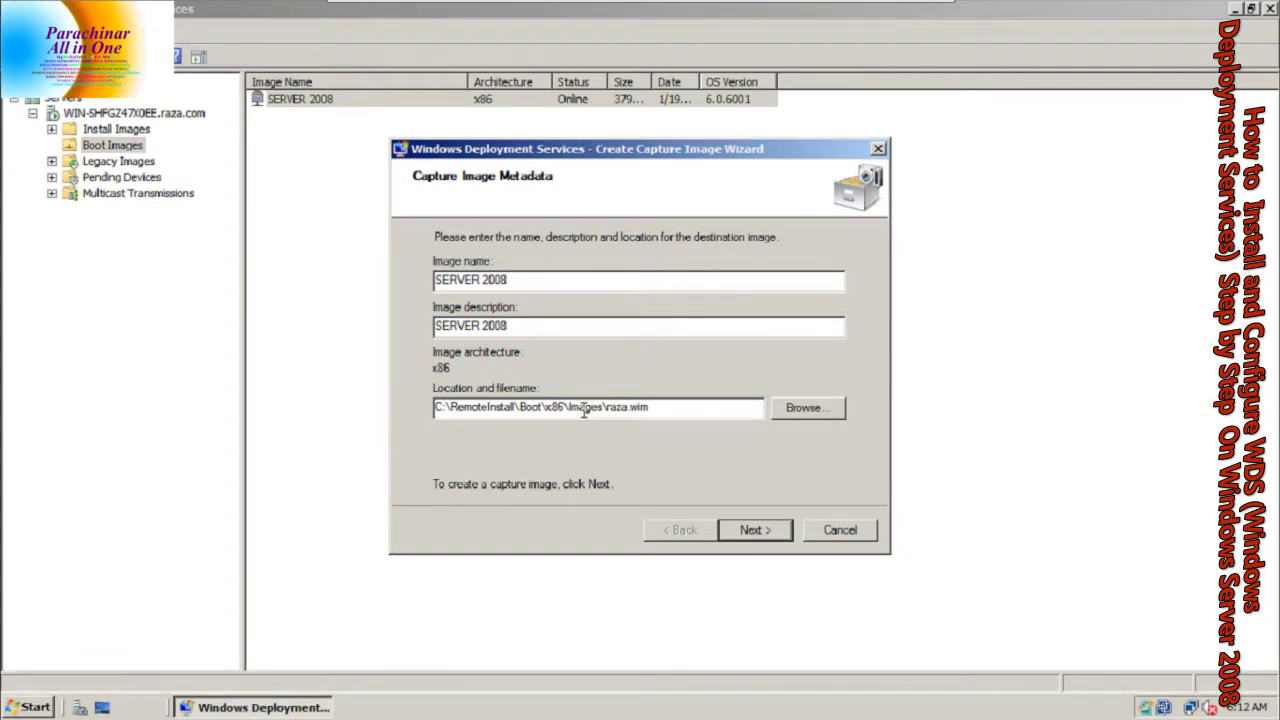
Generate the raza.wim capture image and close the wizard after Operation complete
click(758, 530)
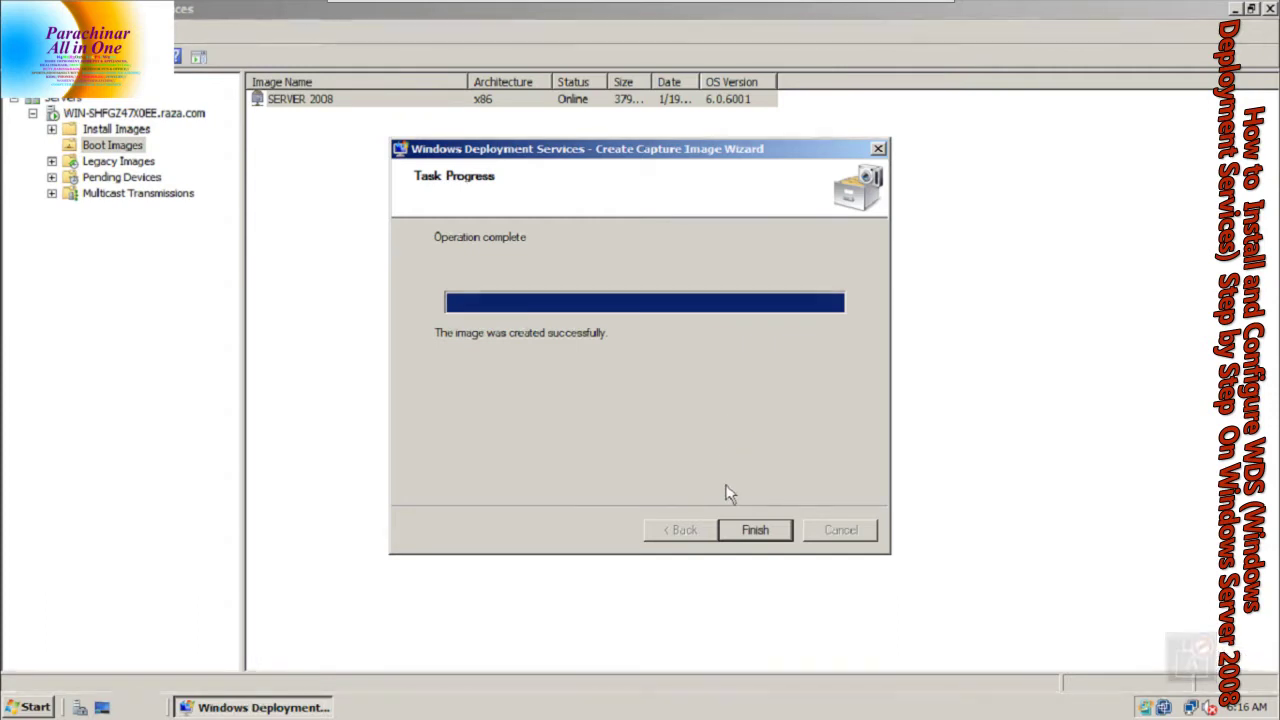
click(755, 530)
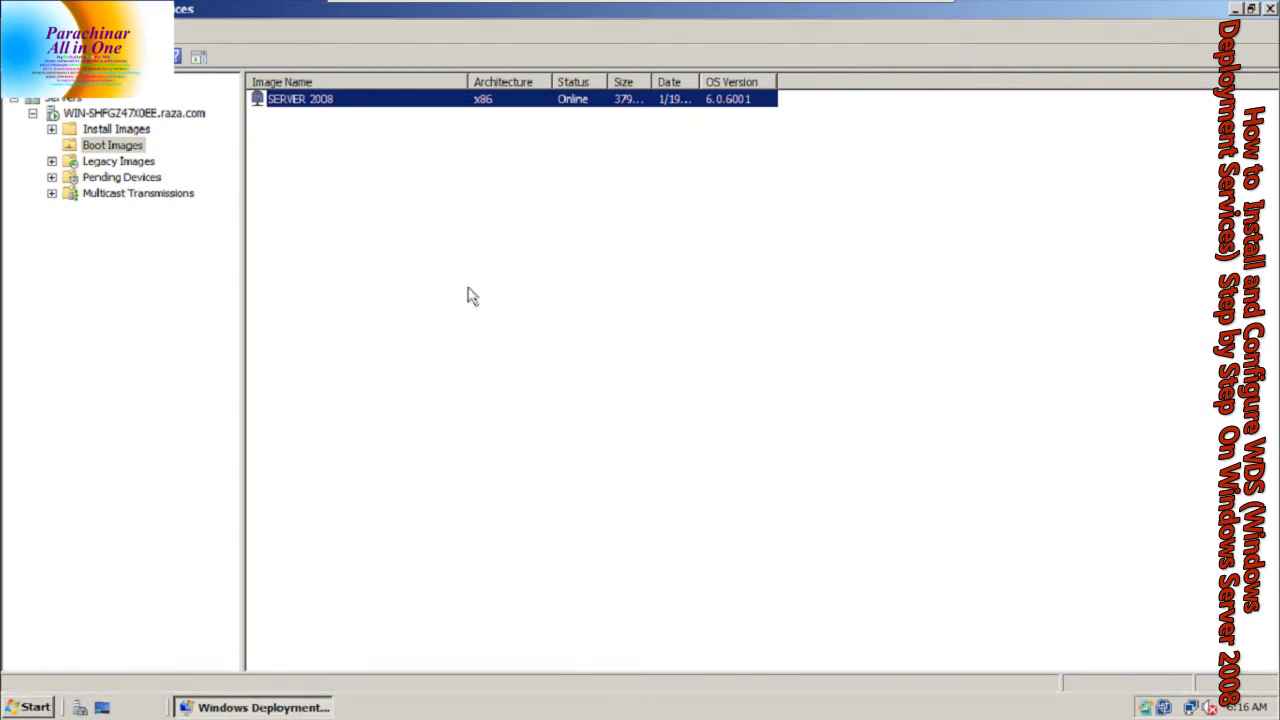
Start Add Boot Image from the Boot Images pane and select the raza.wim file
right_click(484, 426)
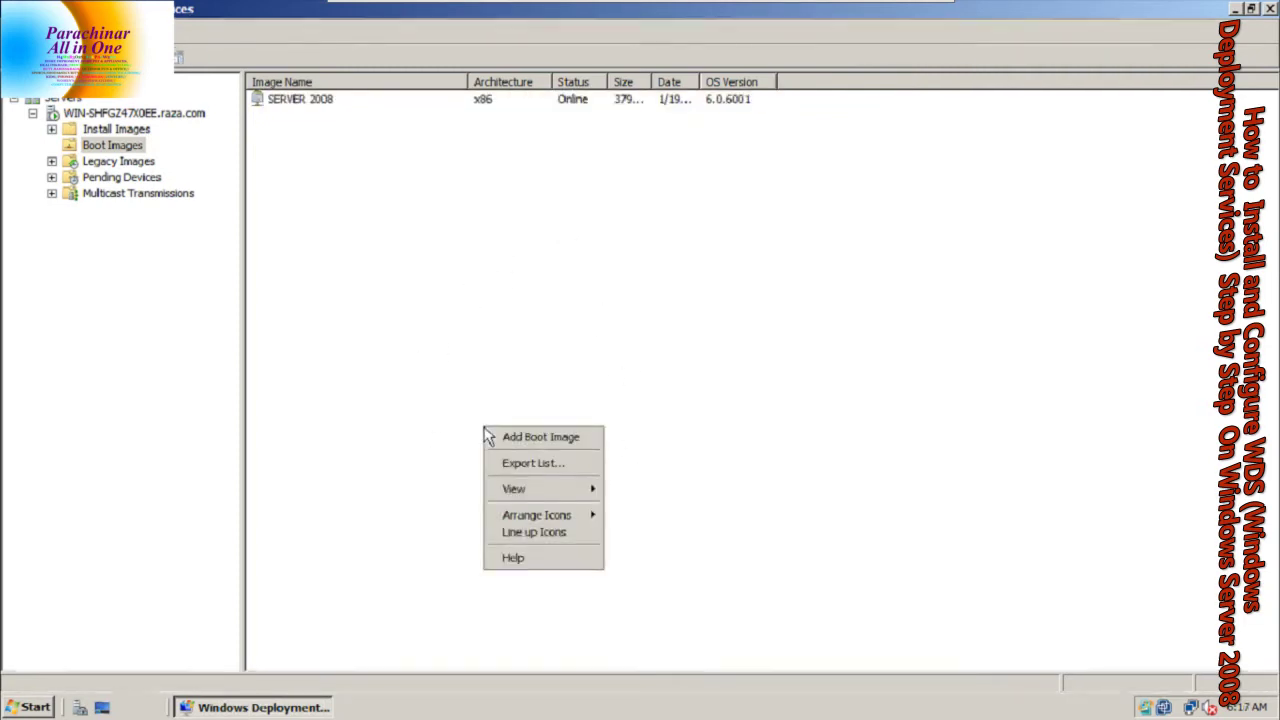
right_click(487, 377)
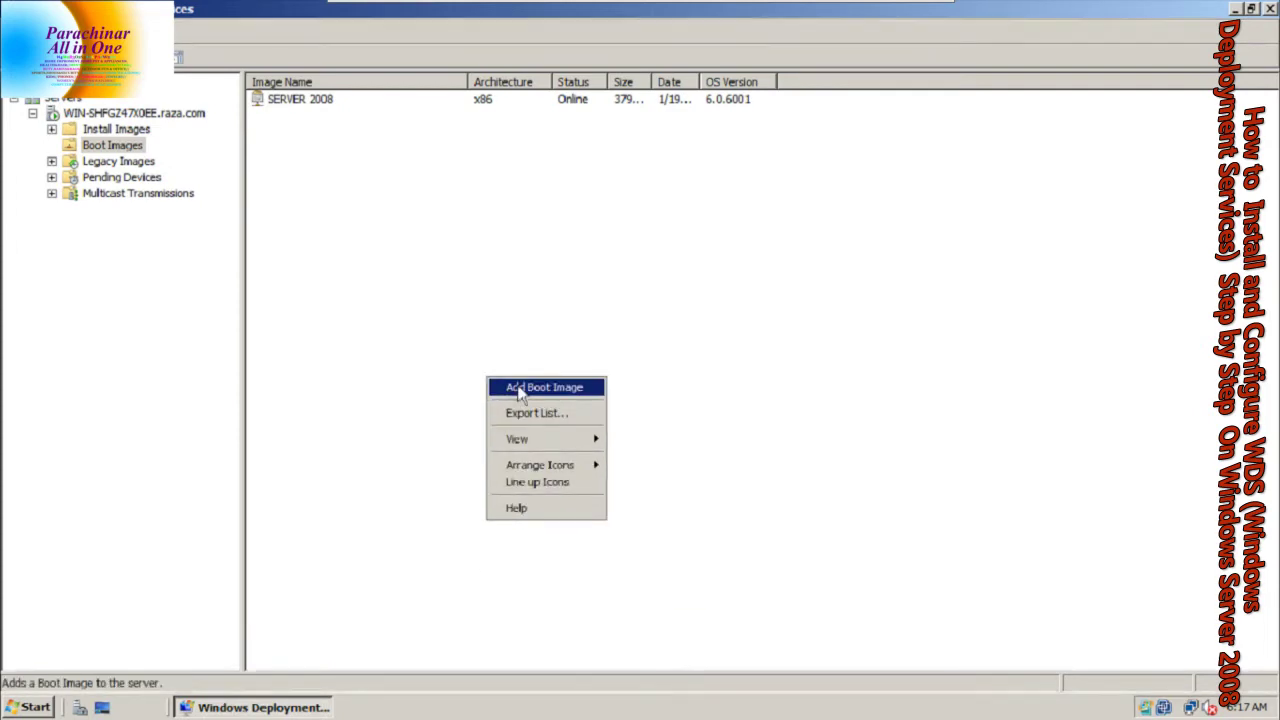
click(520, 390)
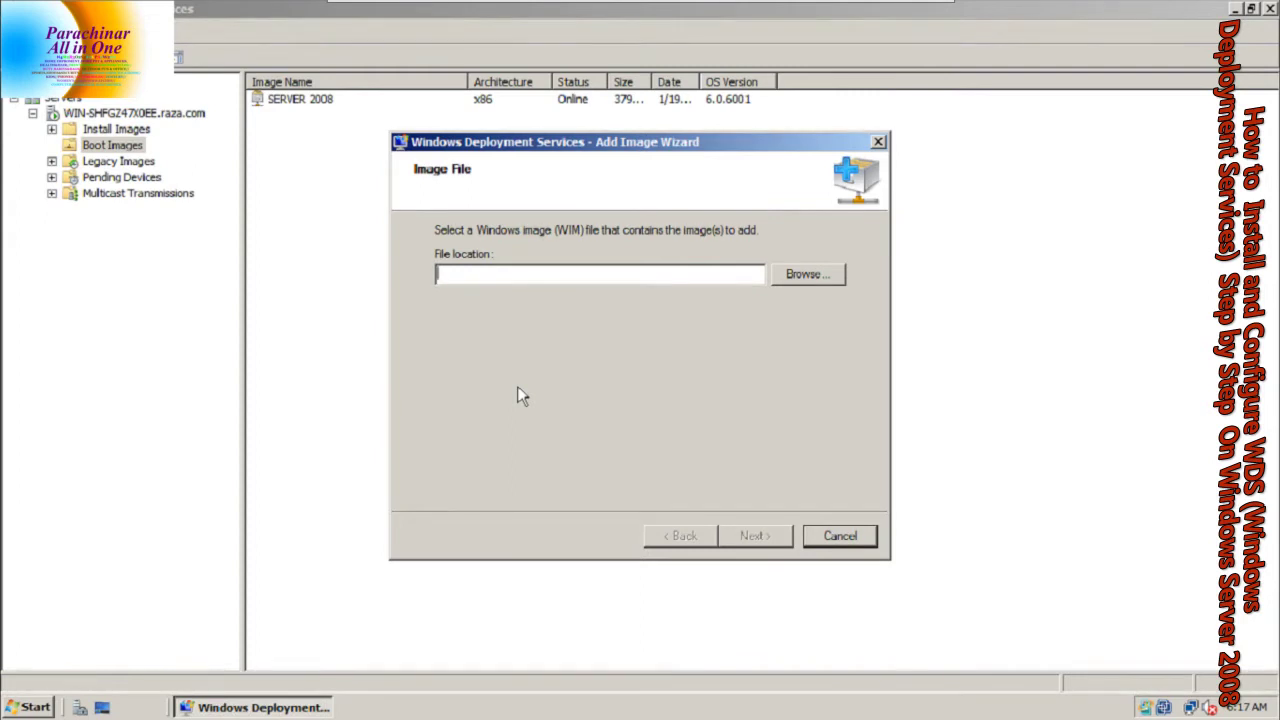
click(795, 274)
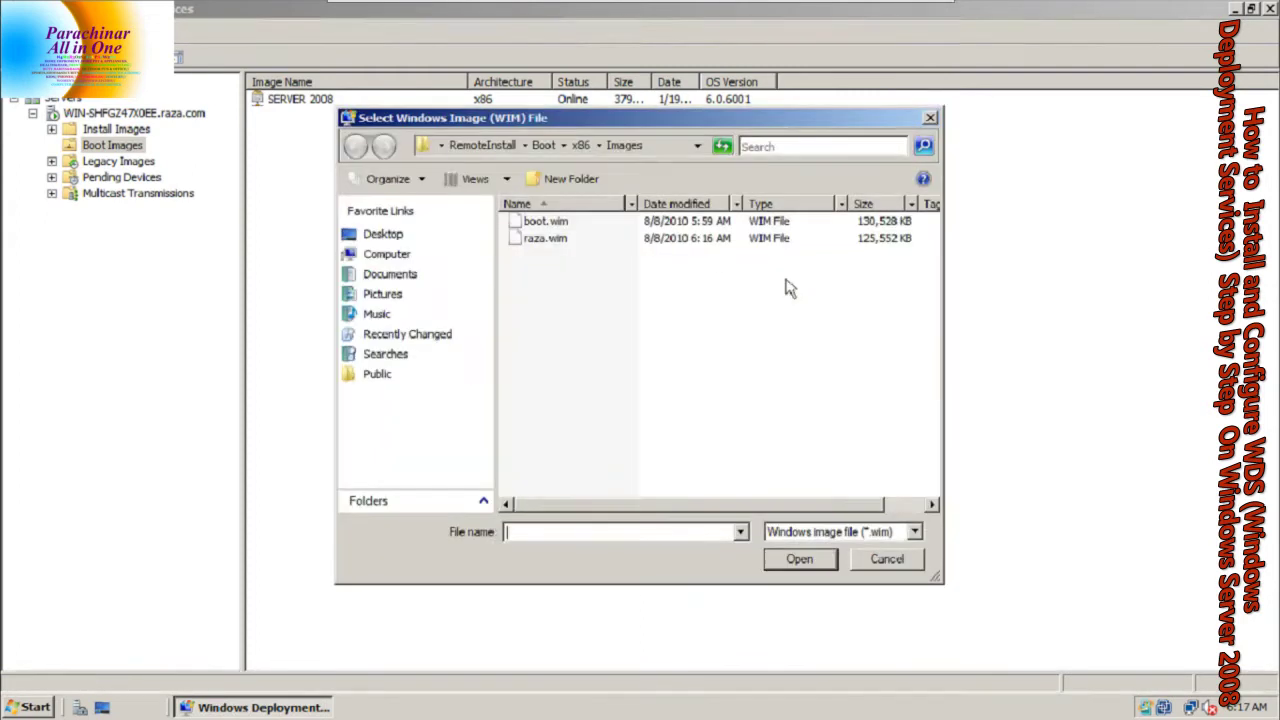
click(550, 242)
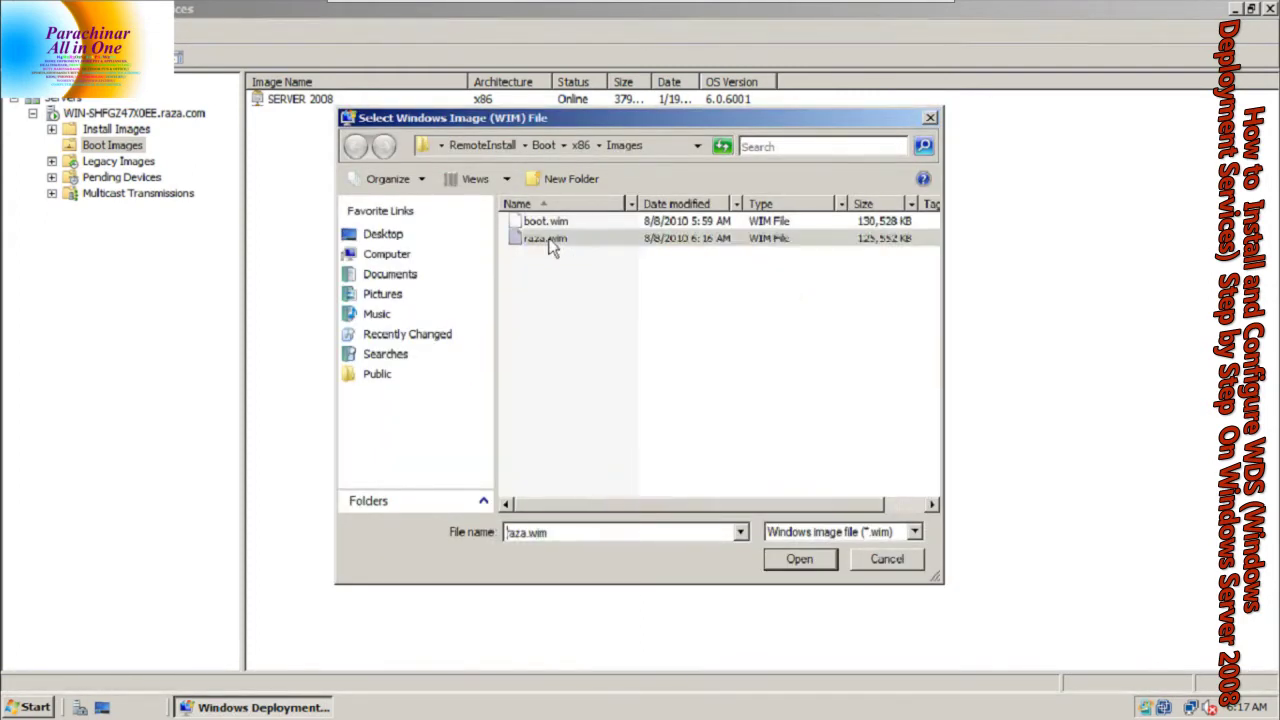
click(785, 561)
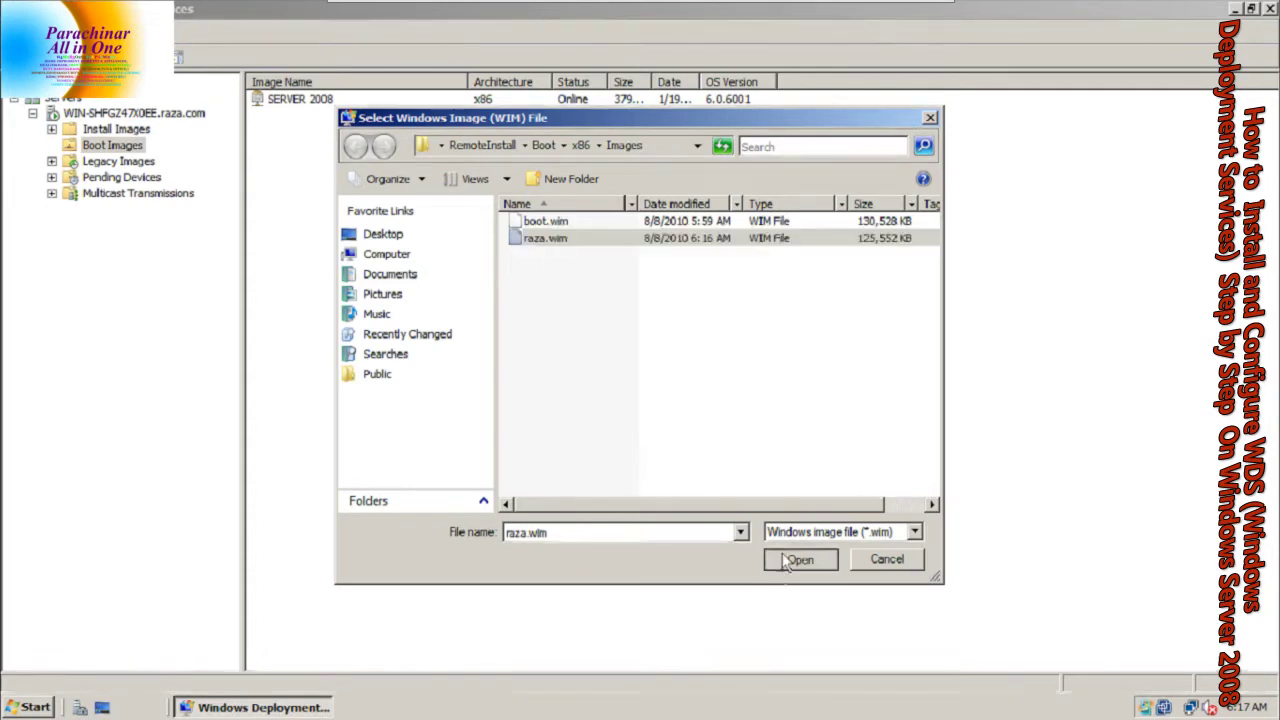
Give the new boot image the name zia and description zia, and complete the wizard
click(768, 538)
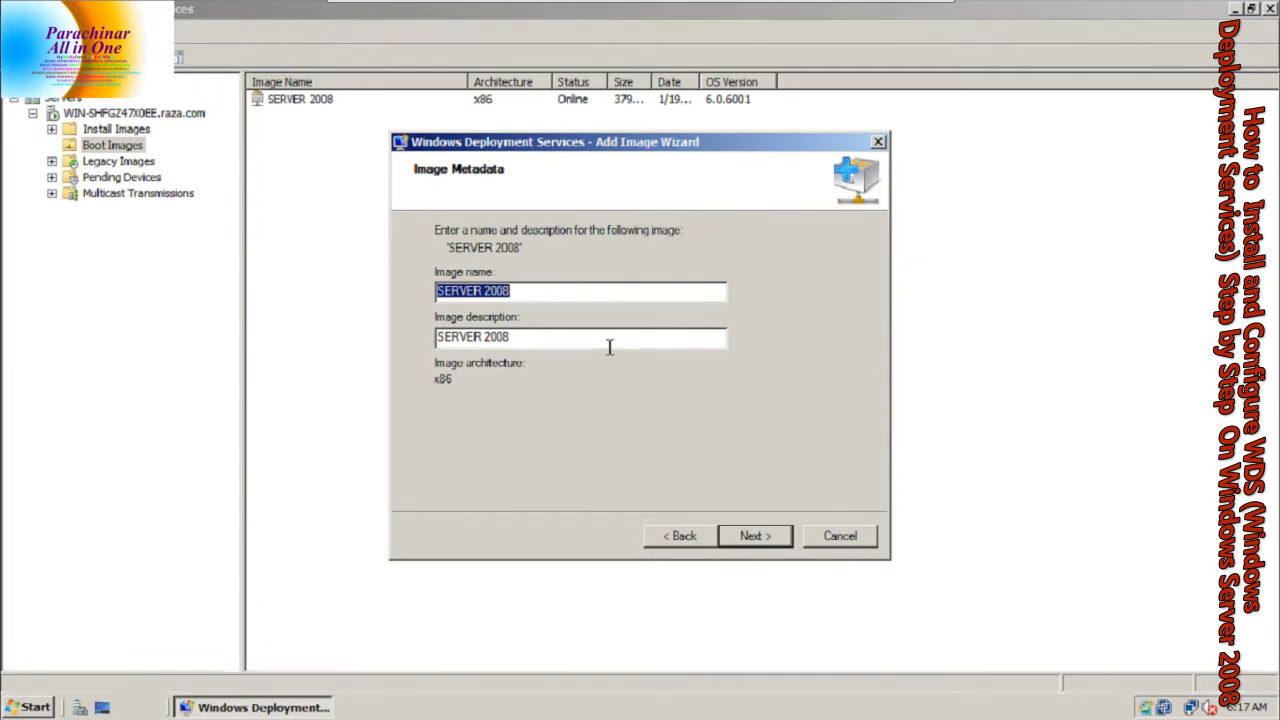
text(zia)
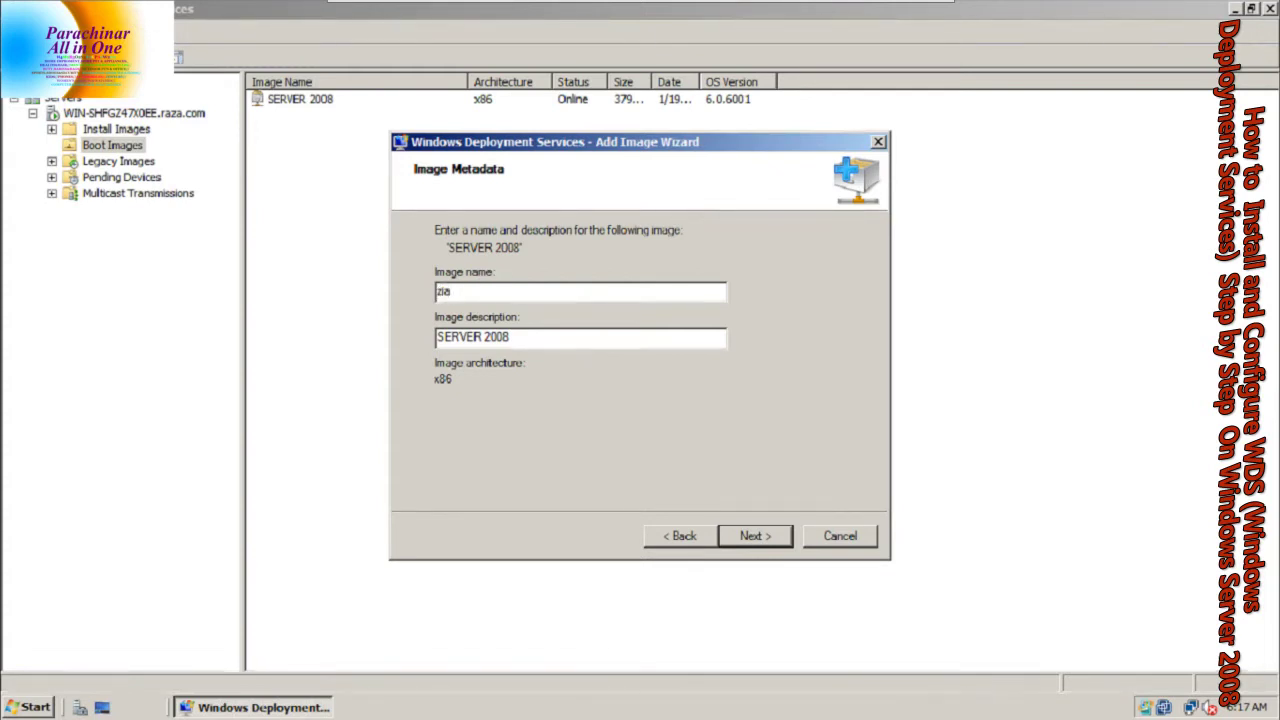
key(Tab)
text(zia)
click(763, 538)
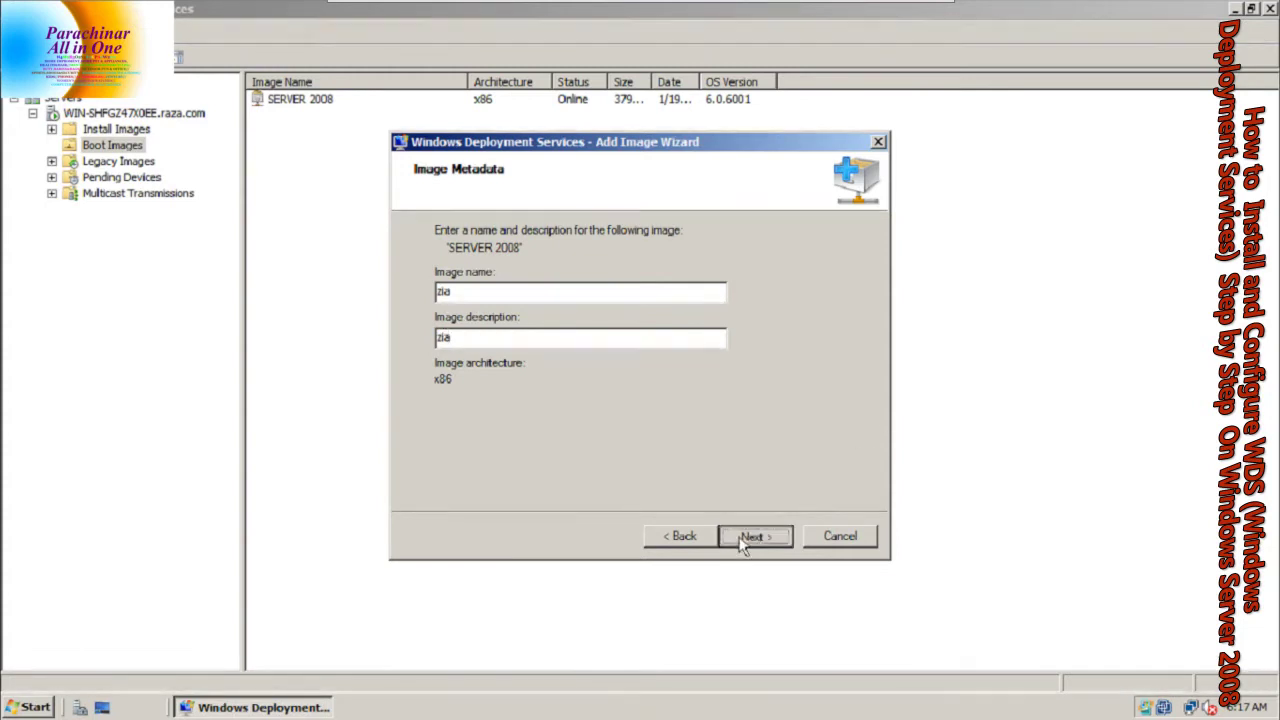
click(744, 542)
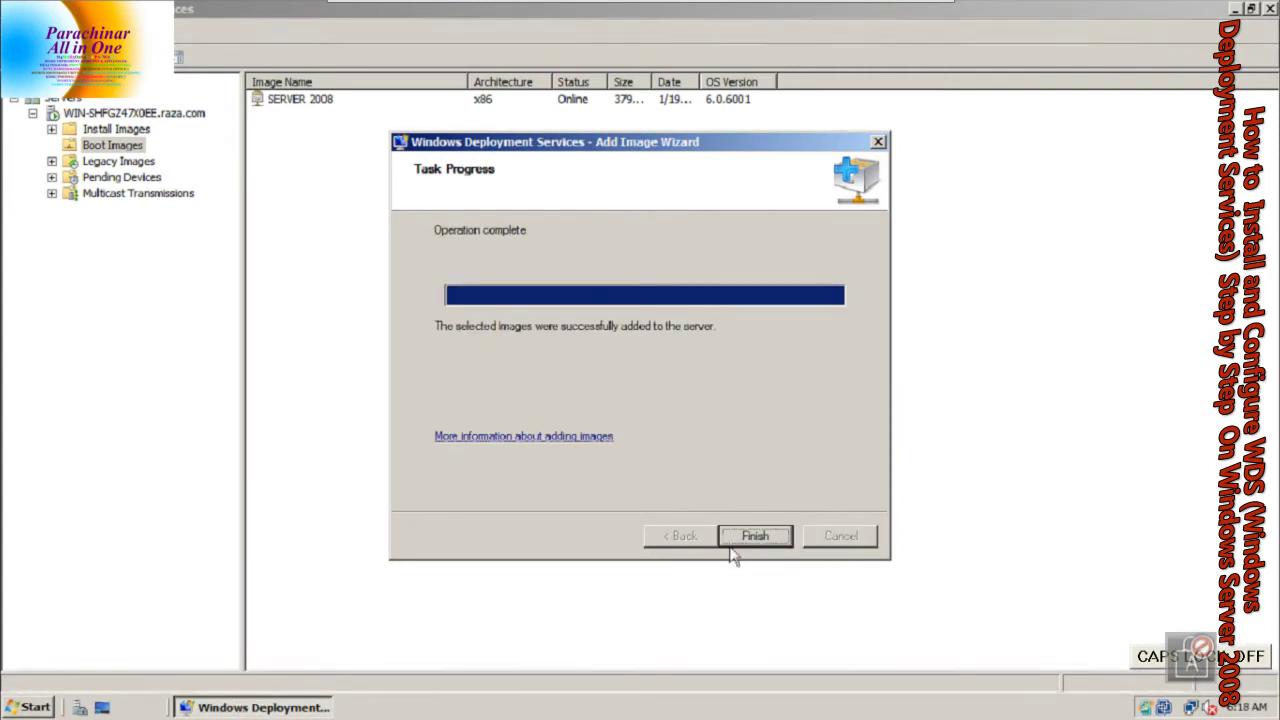
click(750, 536)
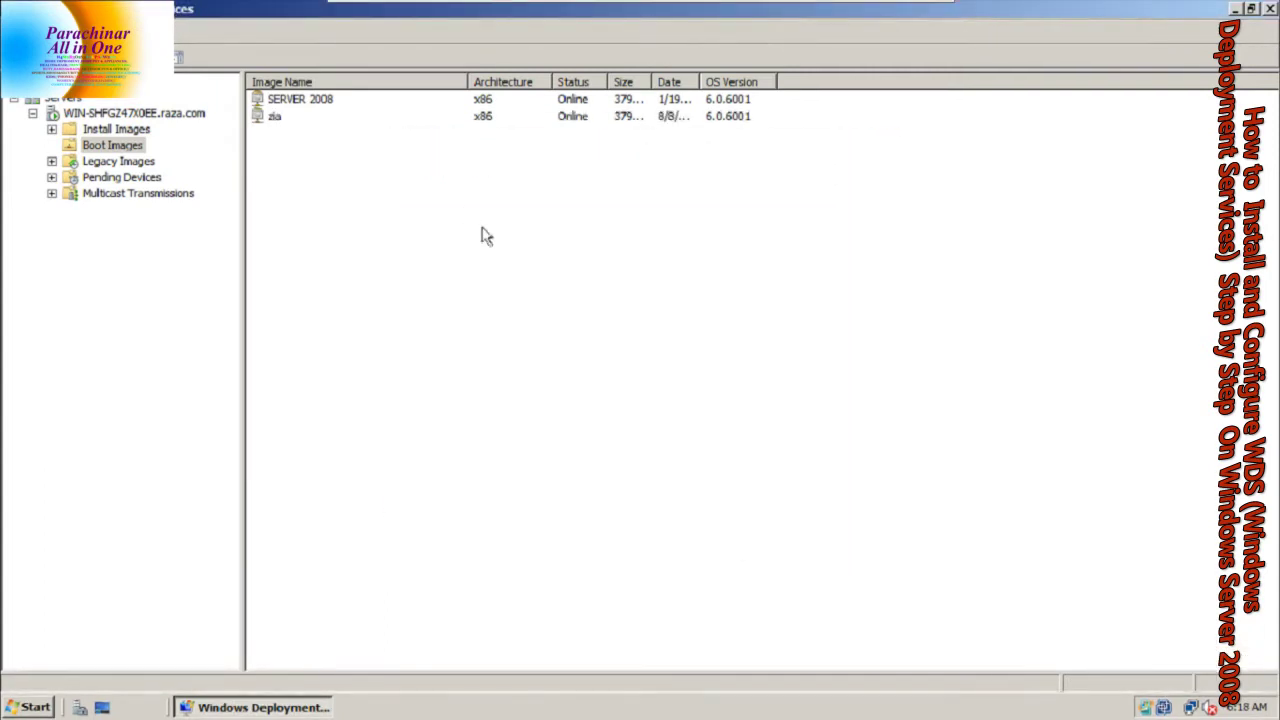
Check the zia boot image's properties, including its size, then close them
click(277, 118)
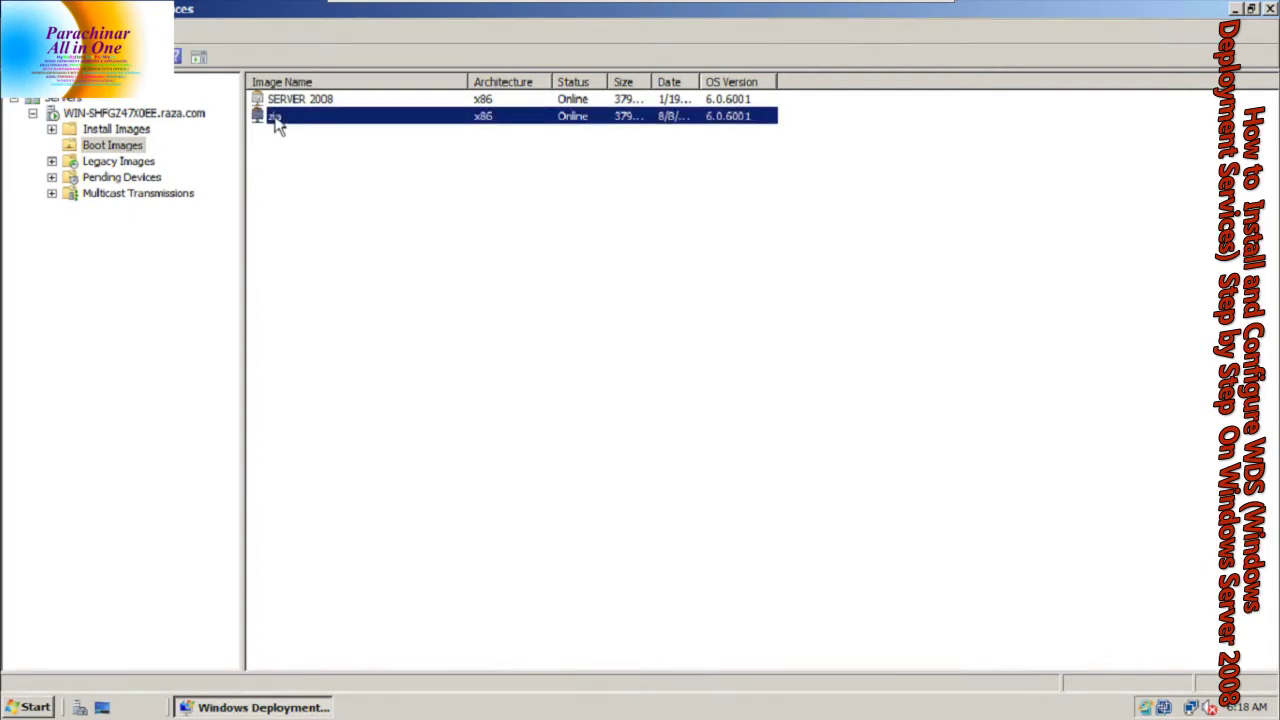
right_click(277, 118)
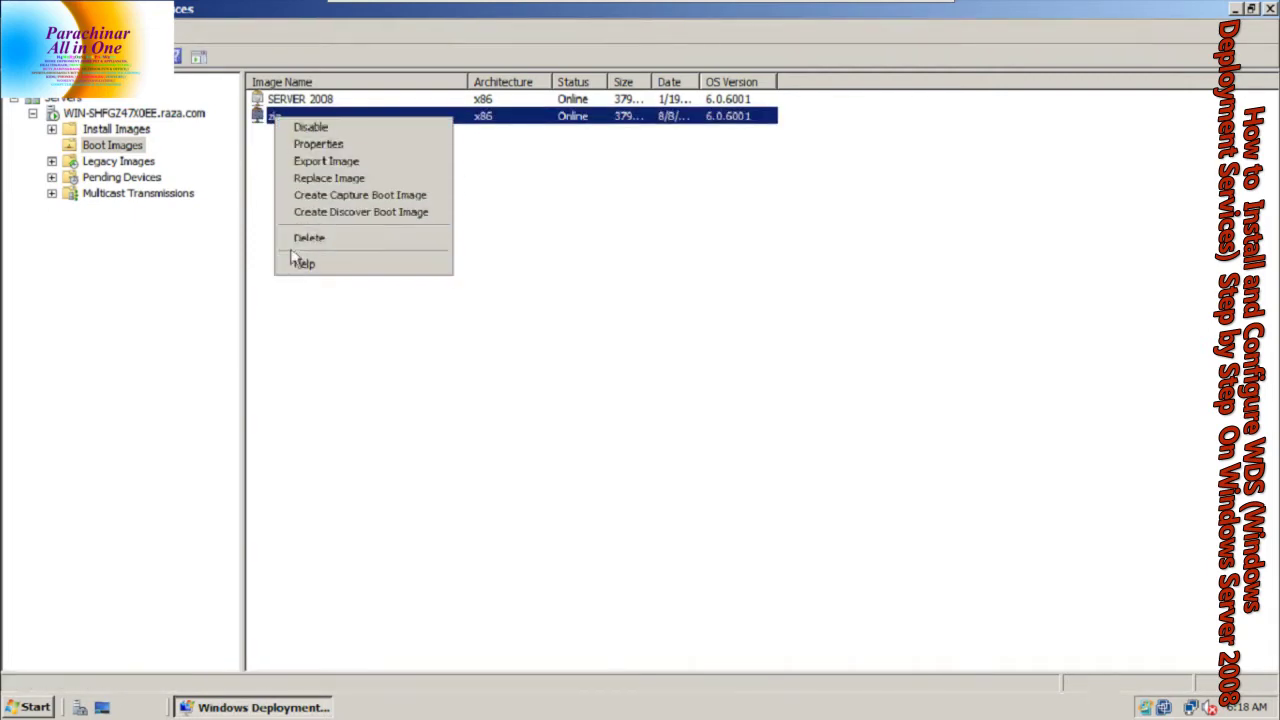
click(301, 147)
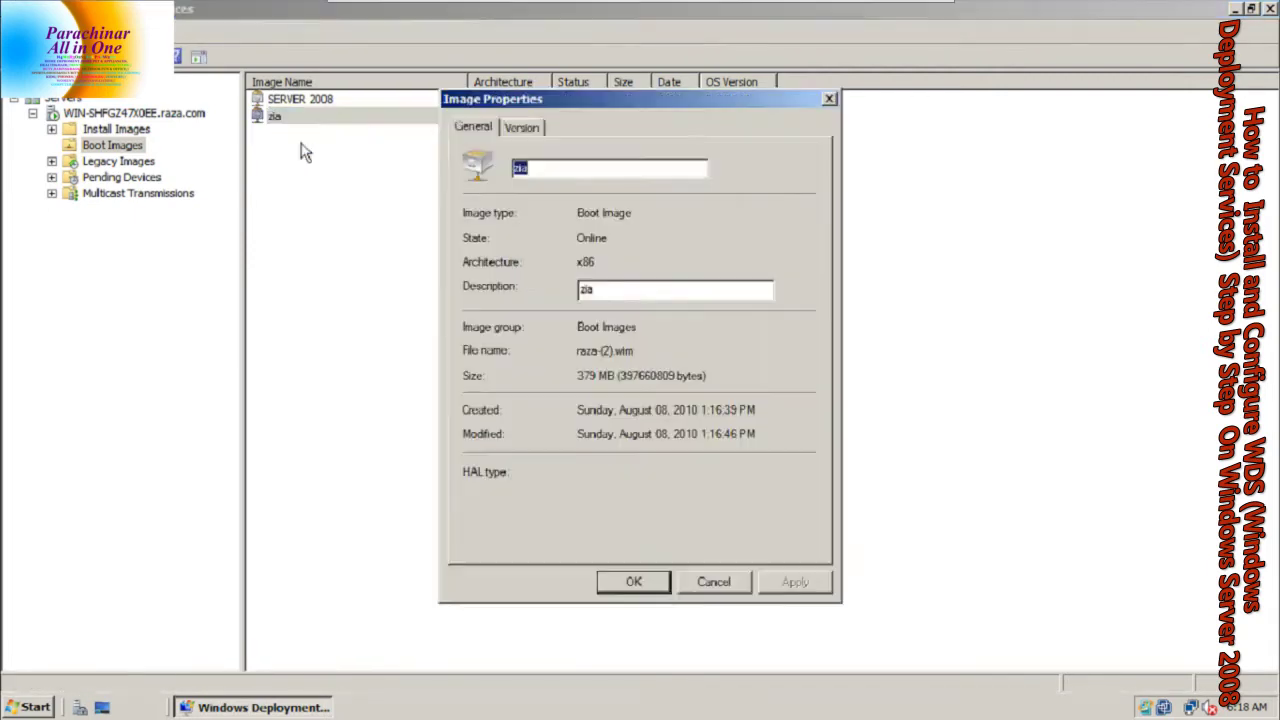
drag(577, 376, 657, 378)
click(631, 580)
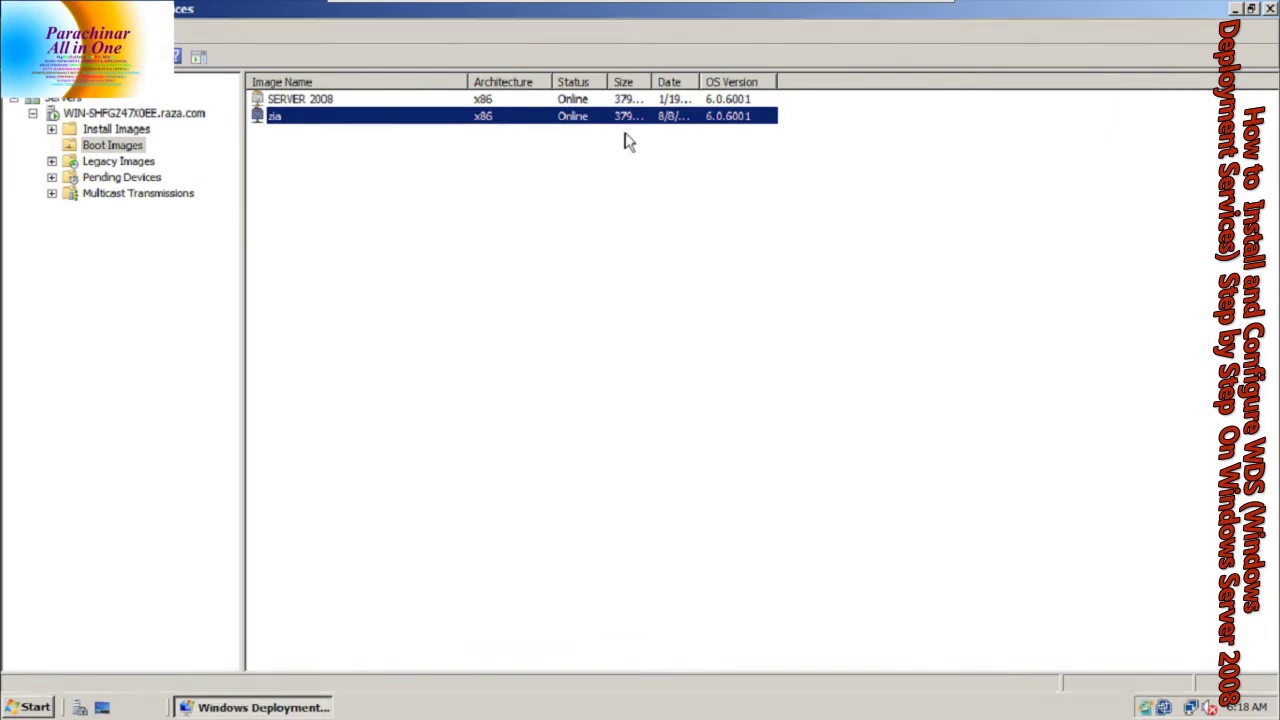
Switch to the Windows Server 2008 (experimental) (3) virtual machine from the VMware toolbar
mouse_move(592, 10)
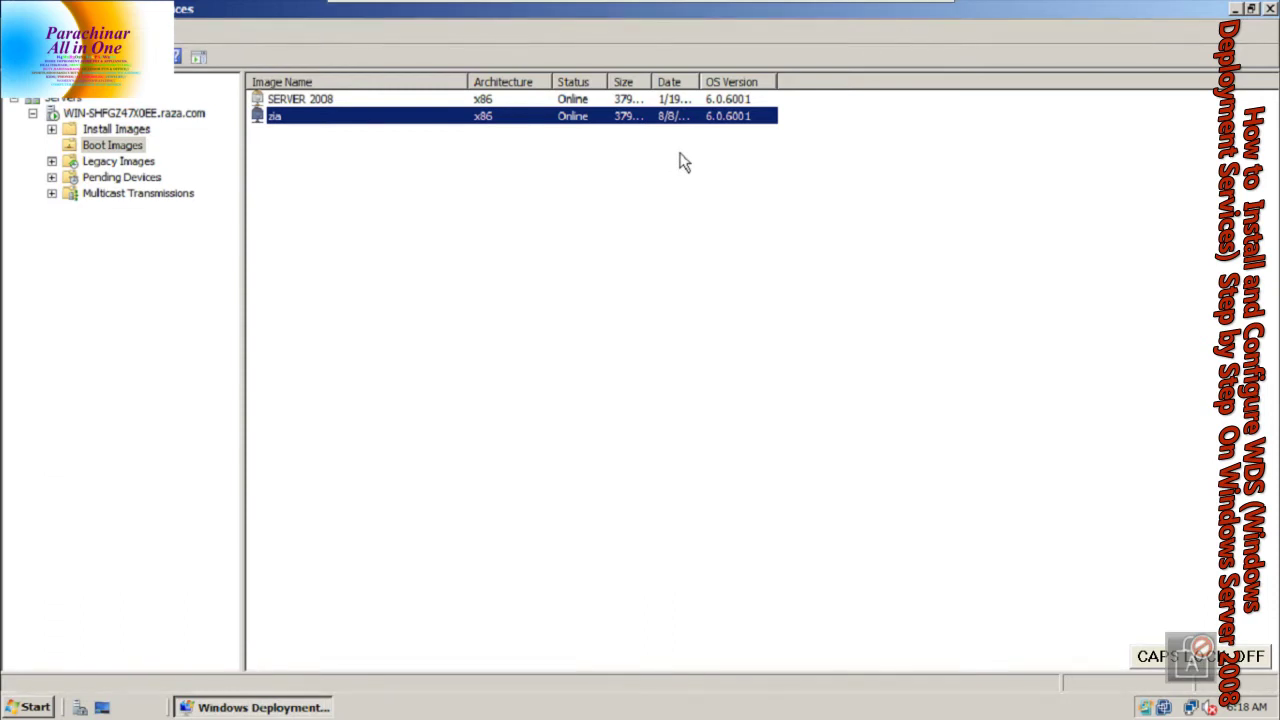
key(Caps_Lock)
mouse_move(645, 12)
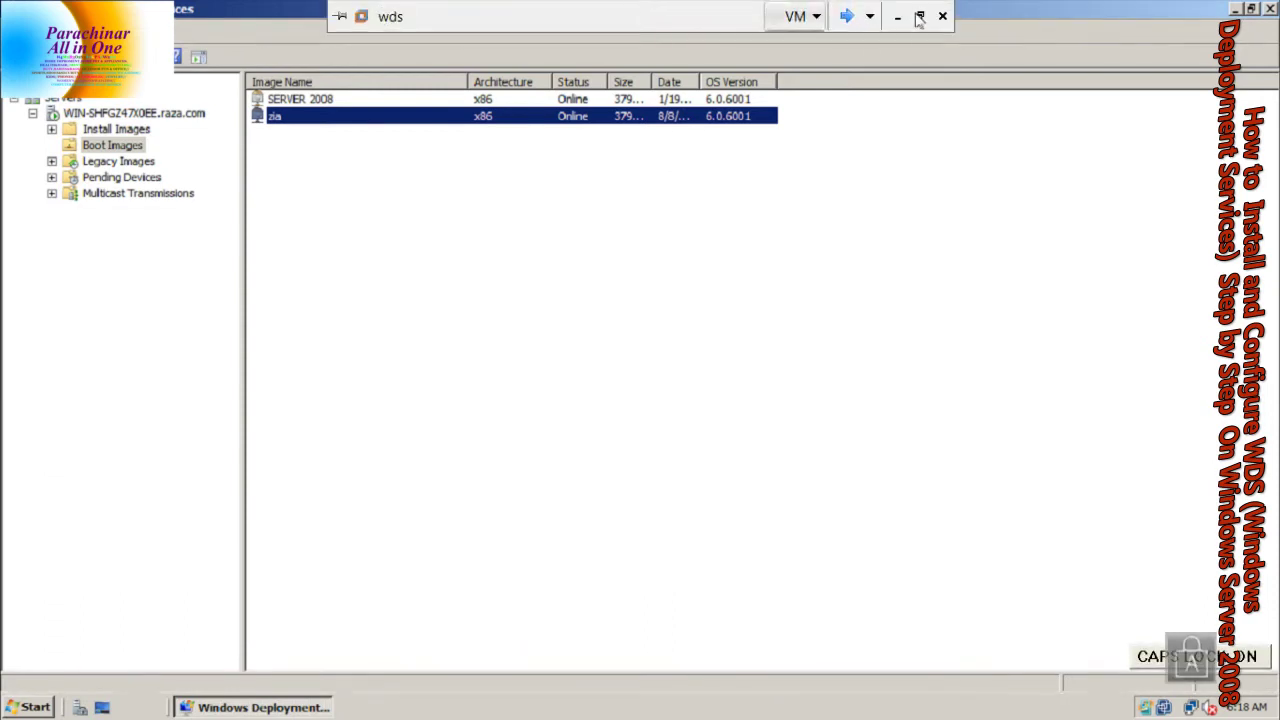
click(846, 16)
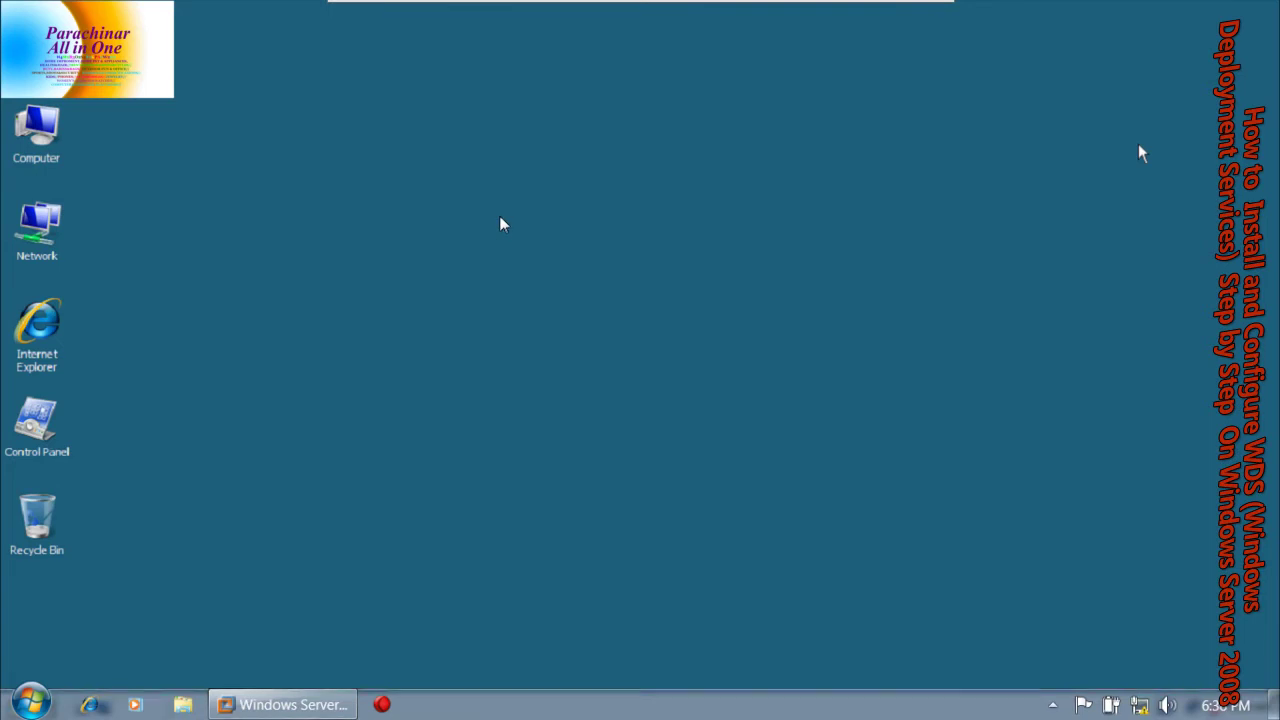
click(489, 380)
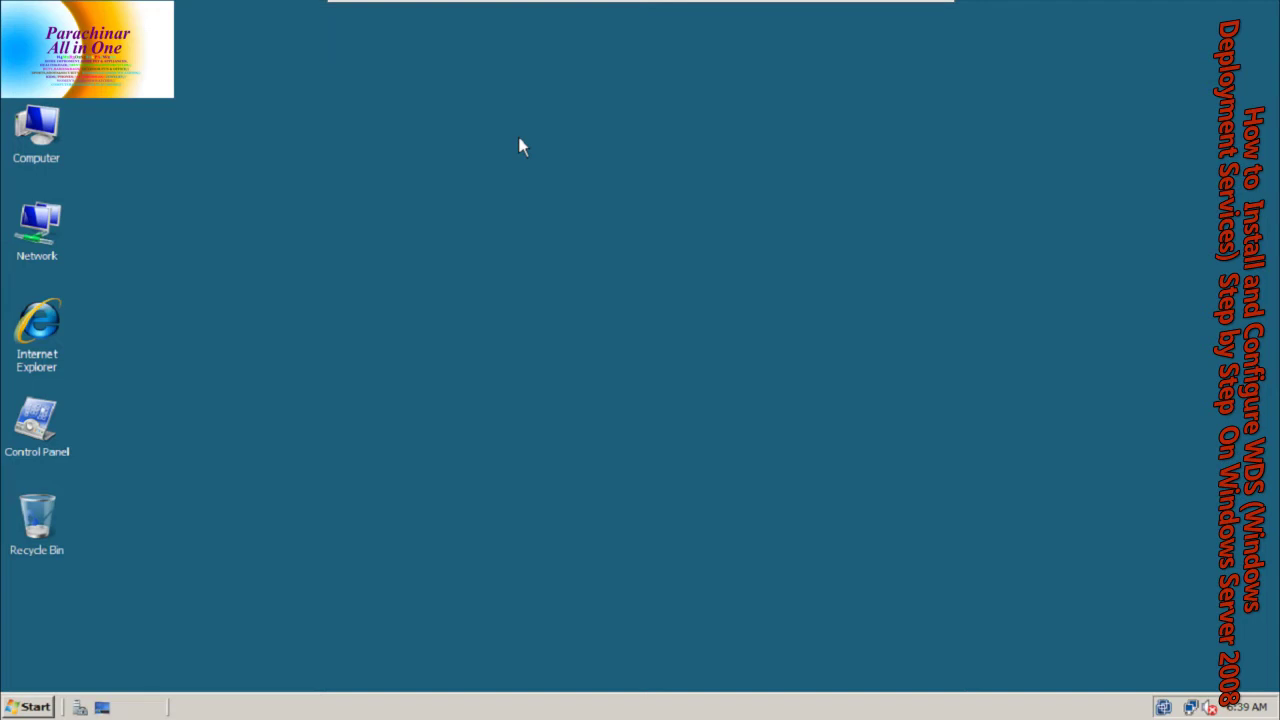
right_click(569, 16)
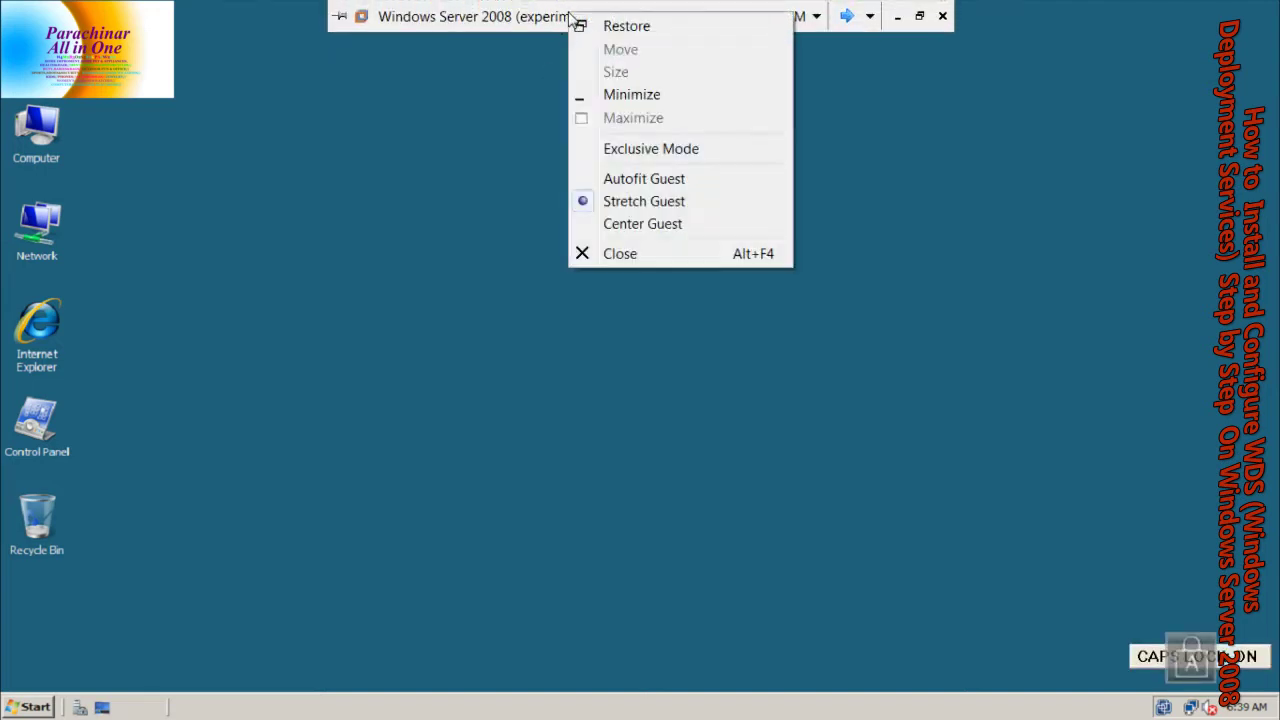
click(869, 16)
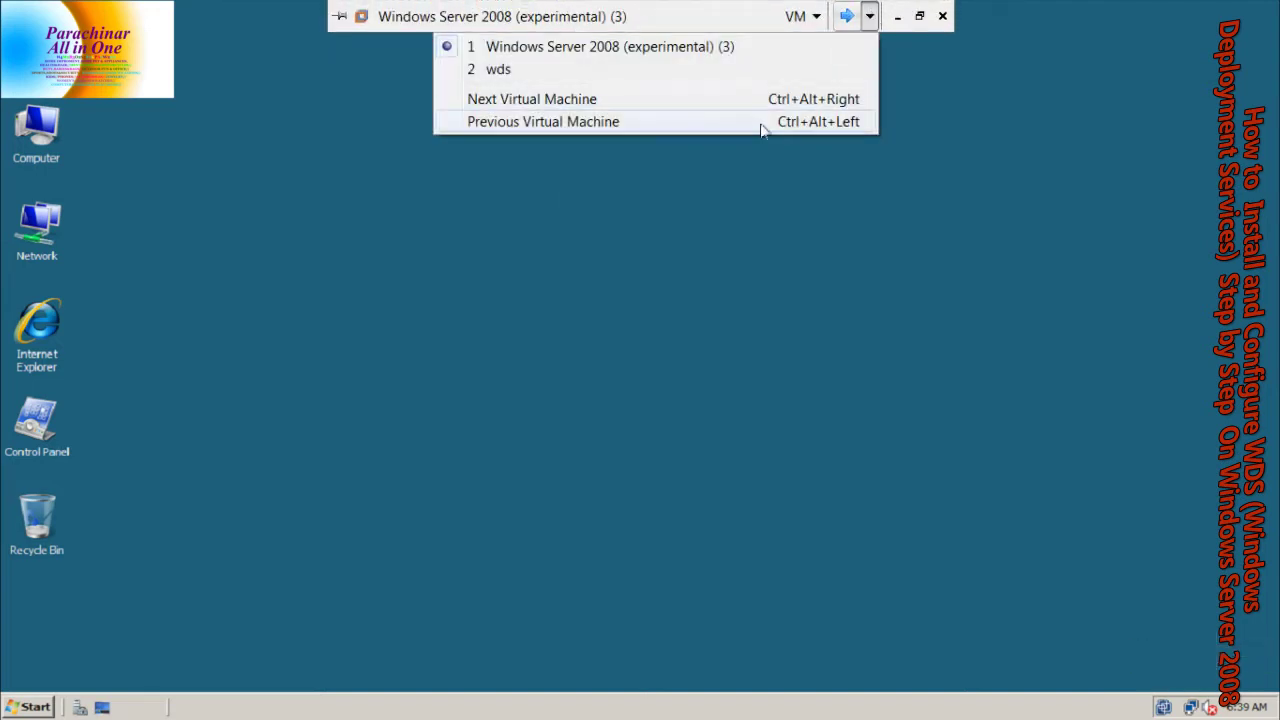
click(870, 17)
click(798, 16)
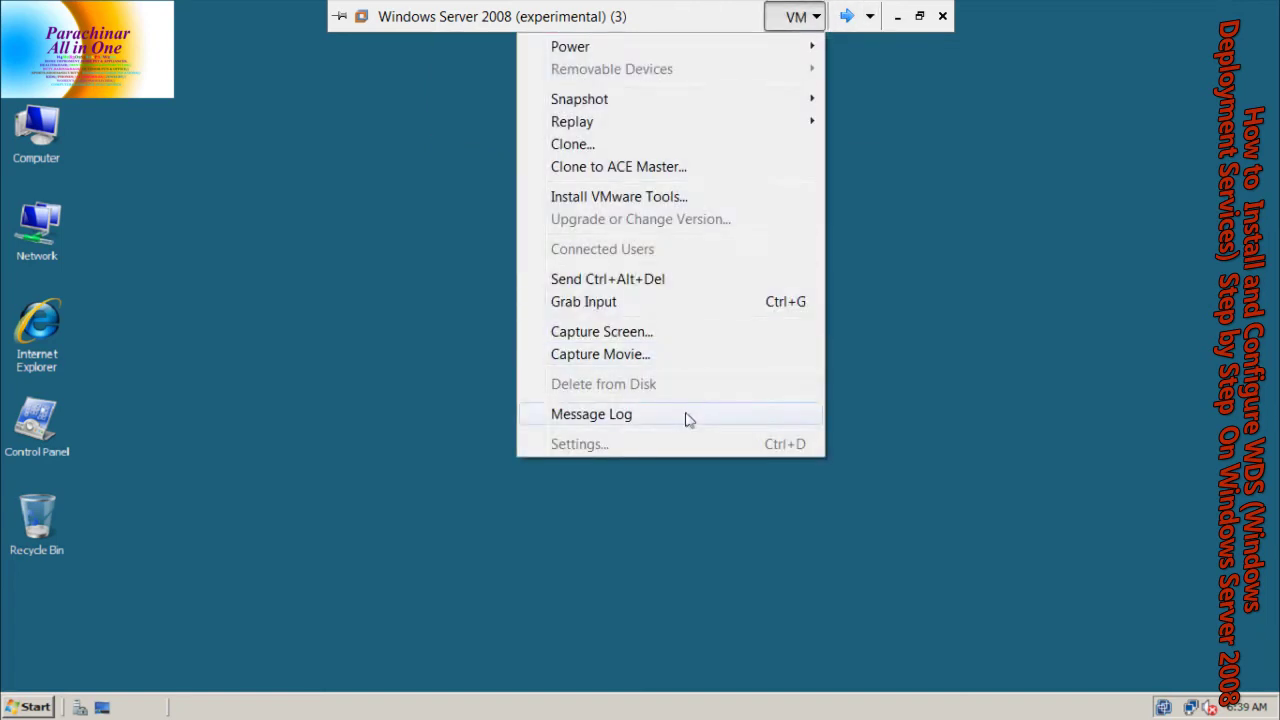
click(480, 194)
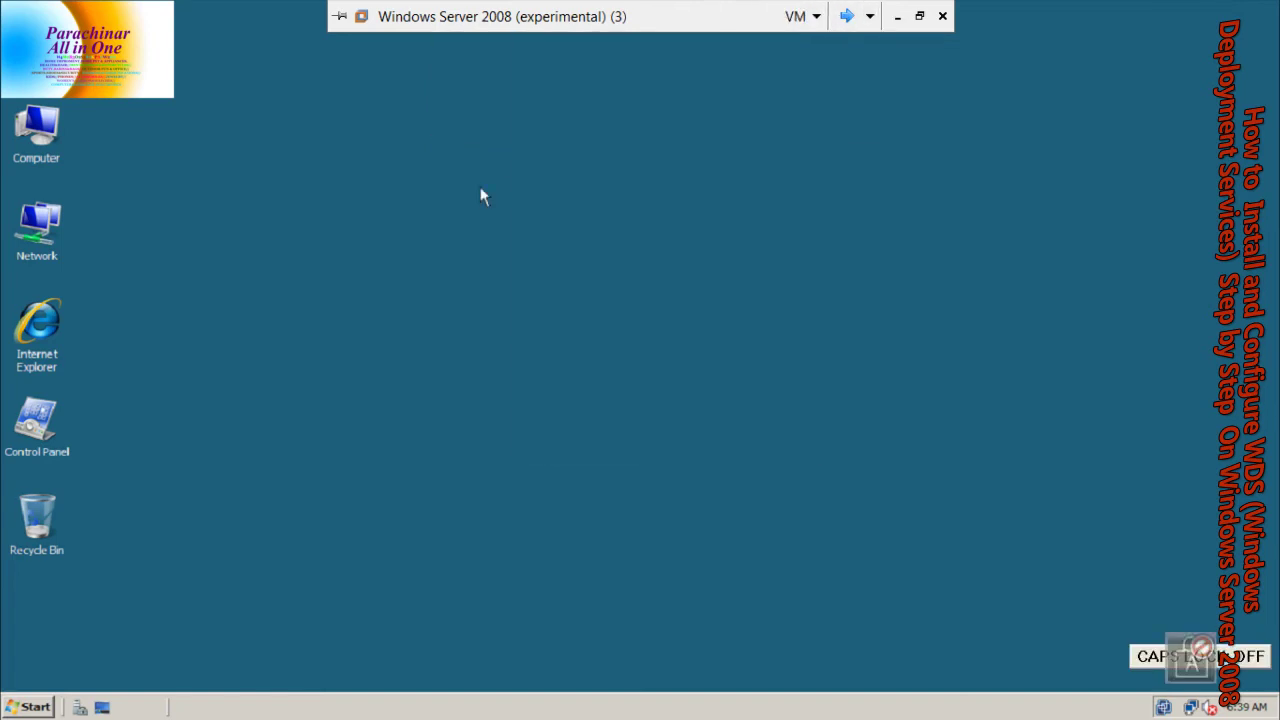
right_click(480, 190)
click(532, 240)
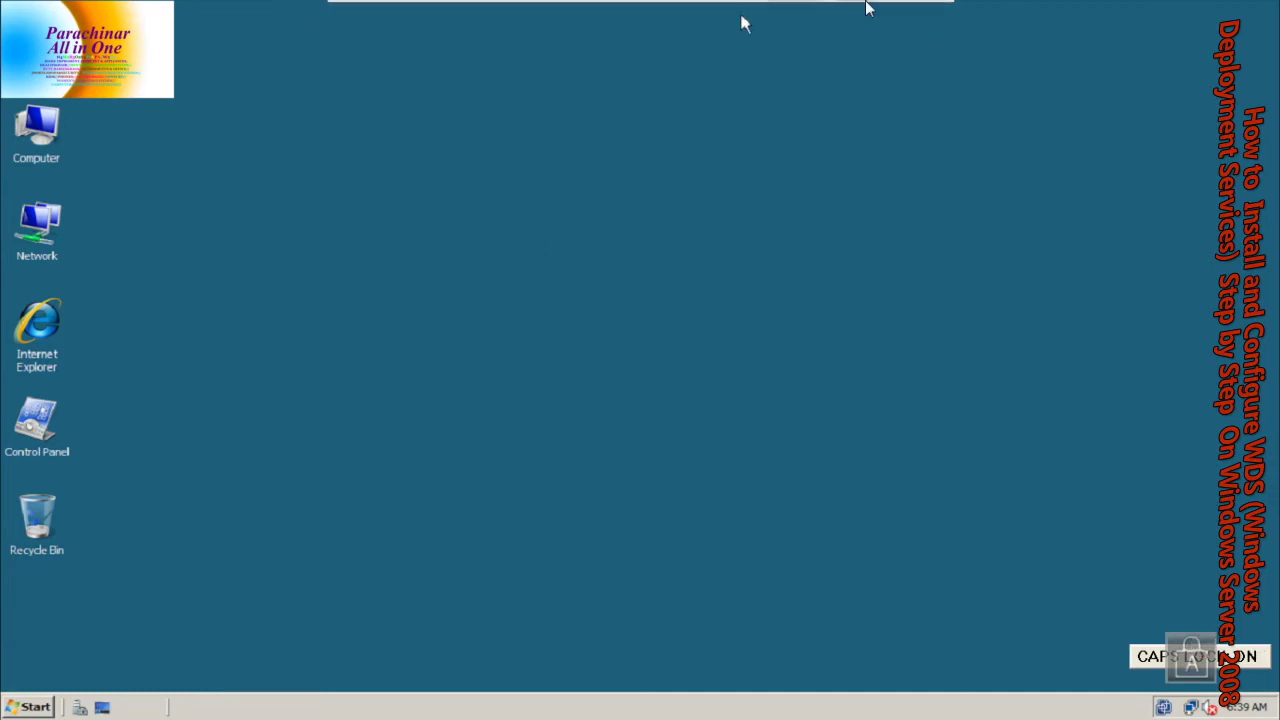
mouse_move(860, 8)
key(Caps_Lock)
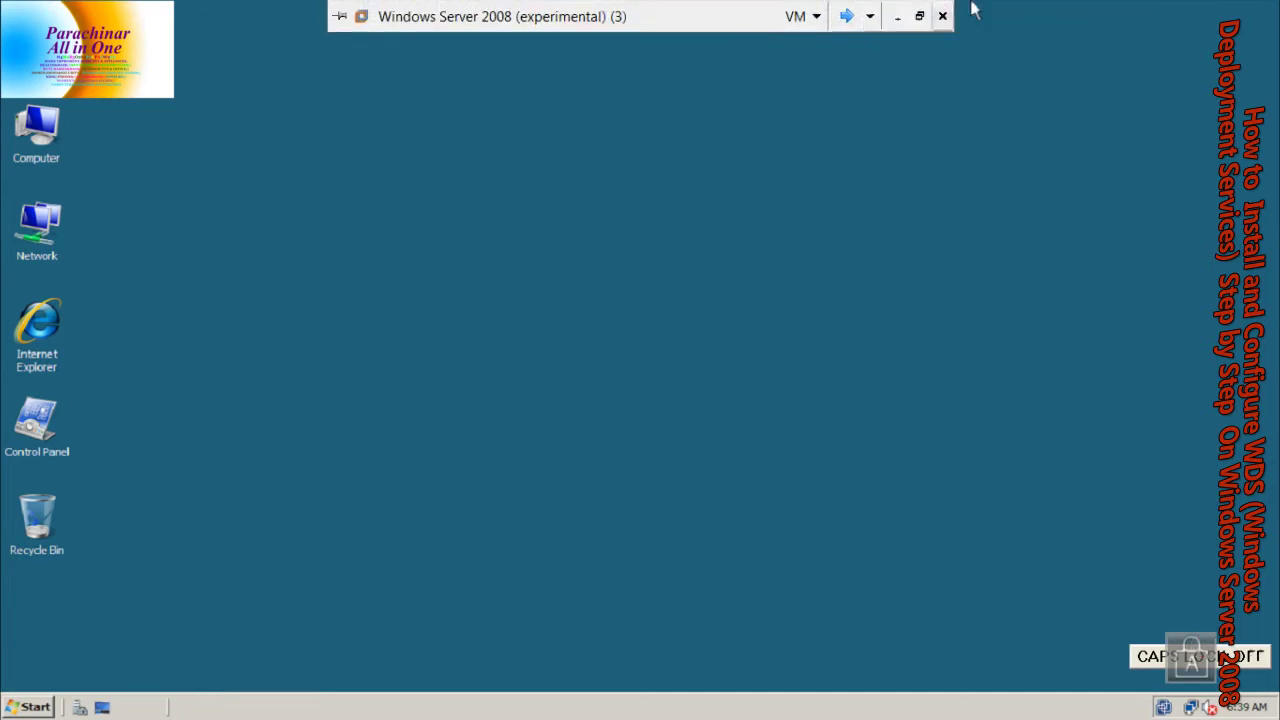
click(871, 17)
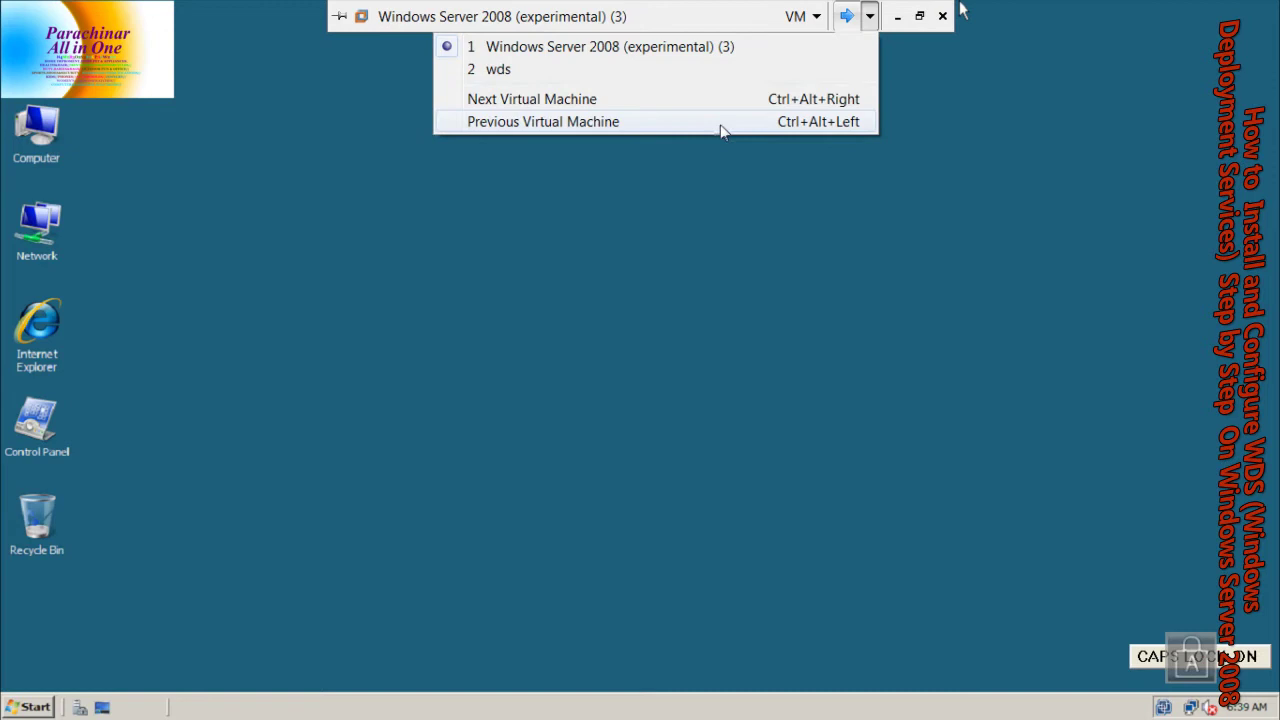
click(829, 18)
click(816, 17)
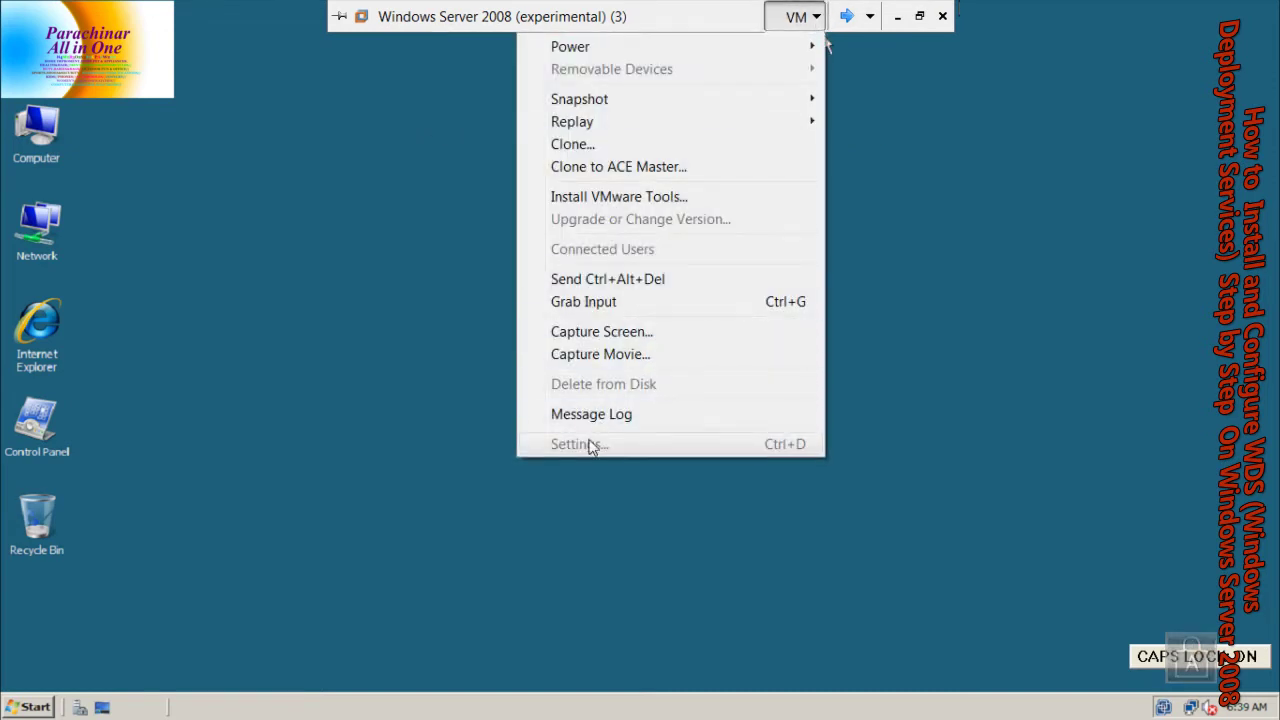
click(826, 45)
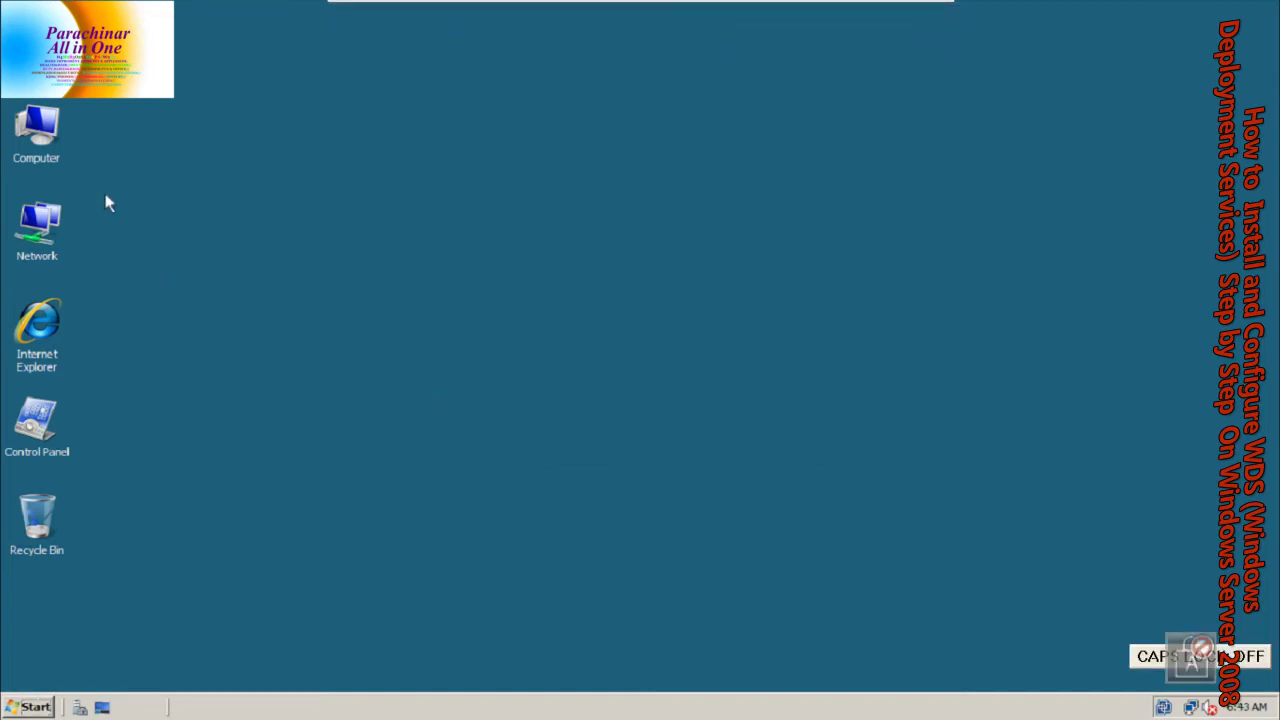
Copy New folder from CD Drive (D:), closing Server Manager and the drive window
double_click(44, 124)
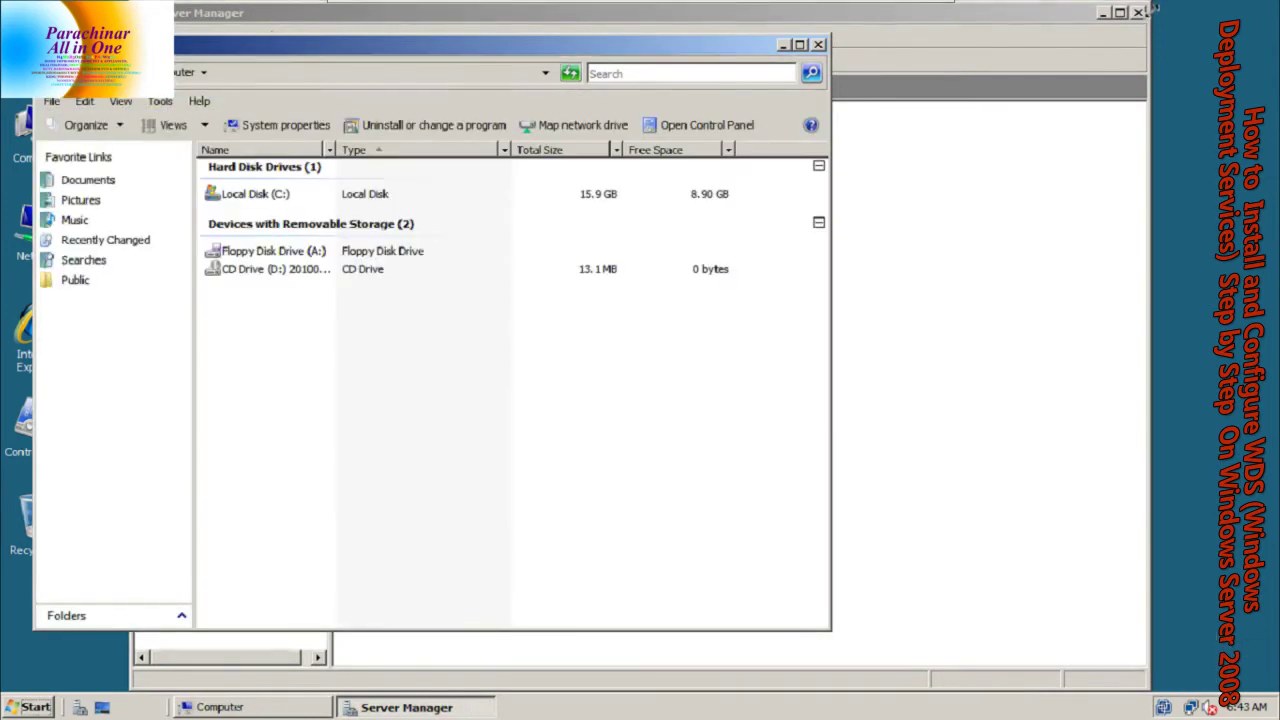
click(1140, 14)
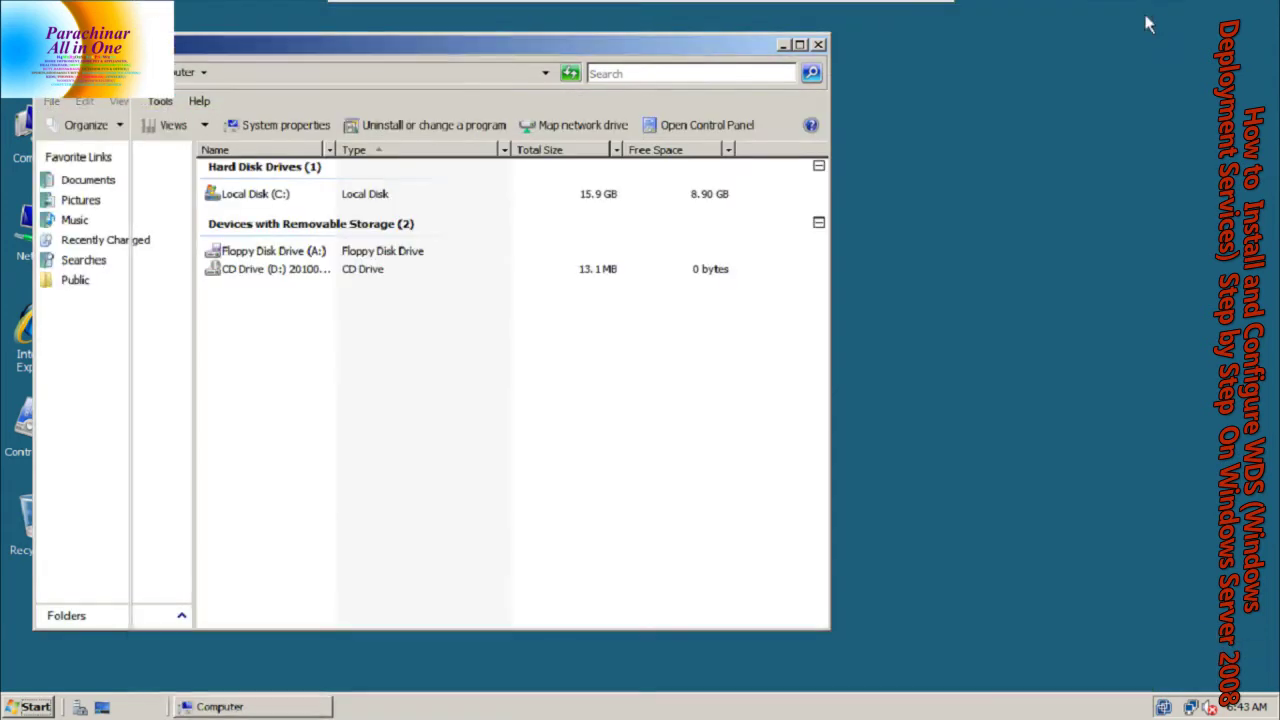
double_click(335, 269)
click(254, 174)
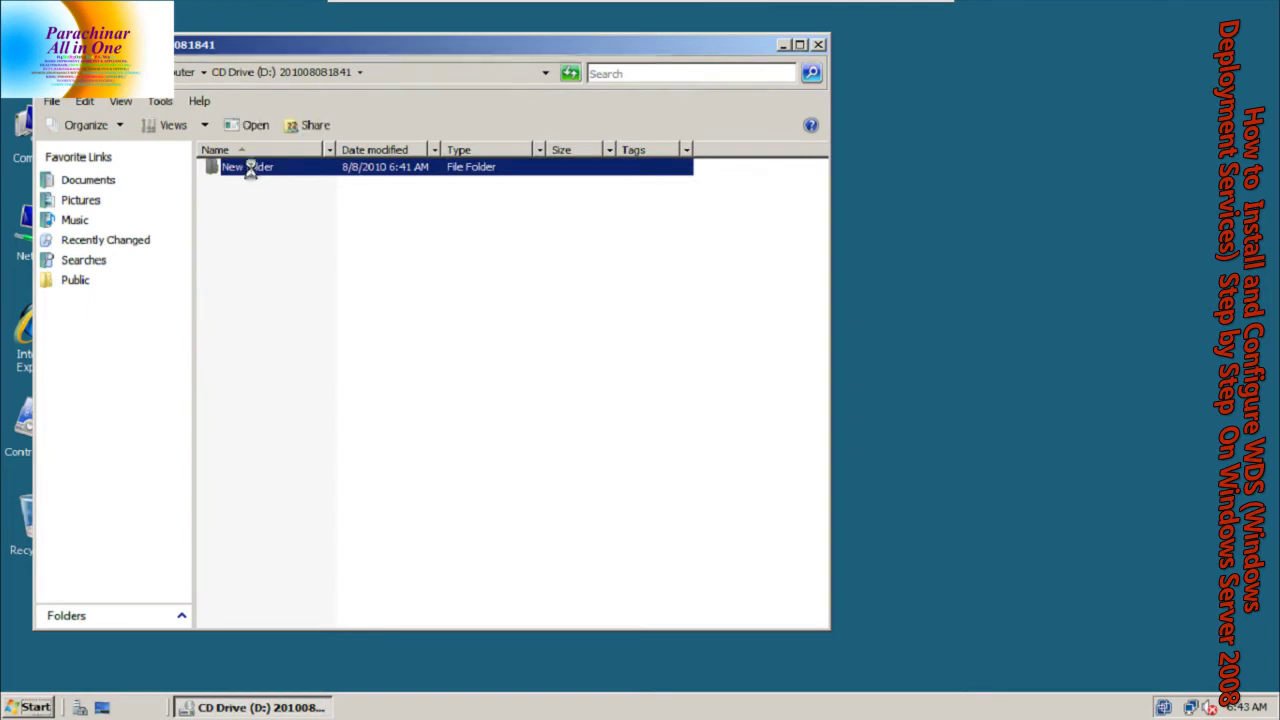
right_click(250, 168)
click(289, 286)
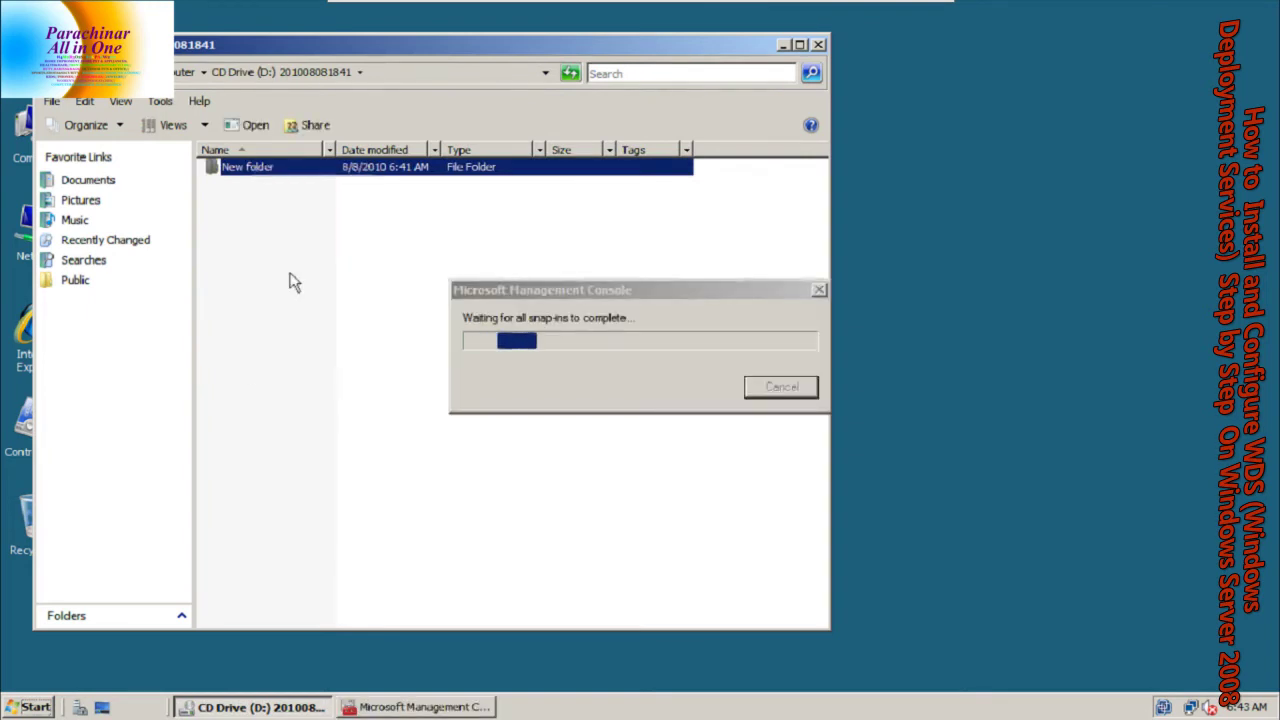
right_click(927, 112)
click(940, 148)
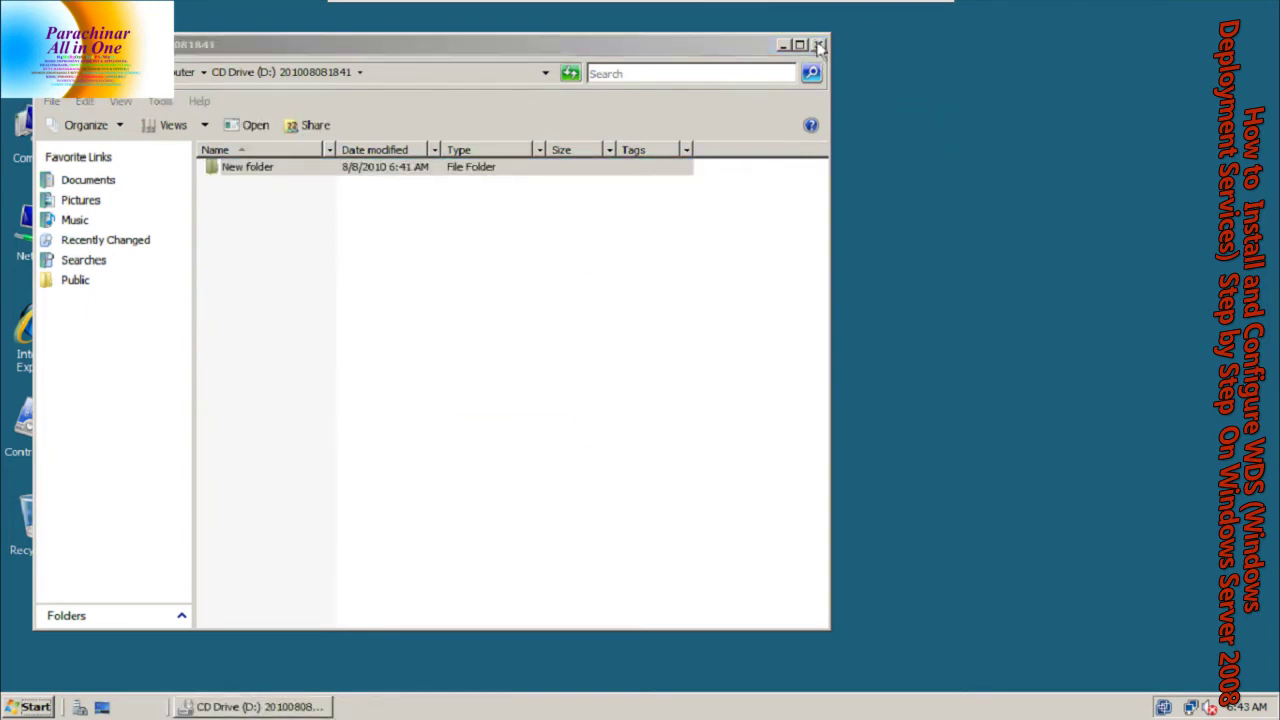
click(818, 45)
Paste New folder onto the desktop, open it, and view its contents as Tiles
right_click(285, 197)
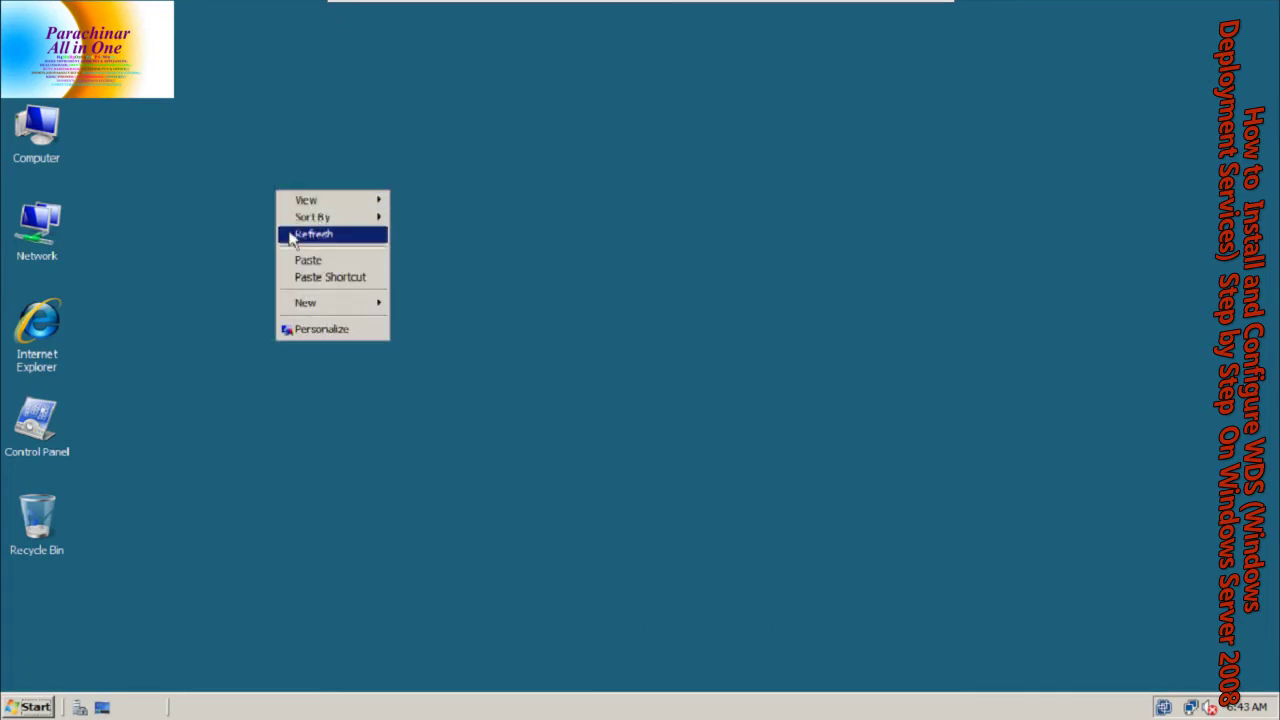
click(290, 234)
right_click(287, 248)
click(313, 321)
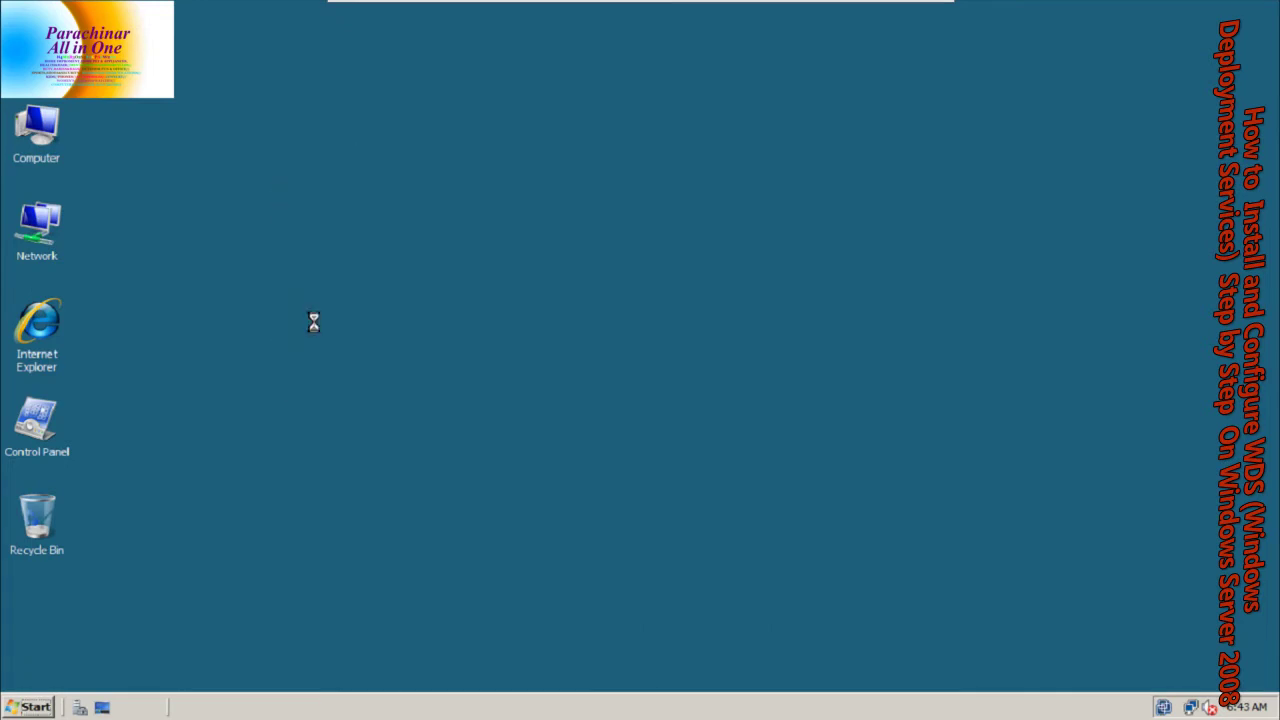
double_click(249, 218)
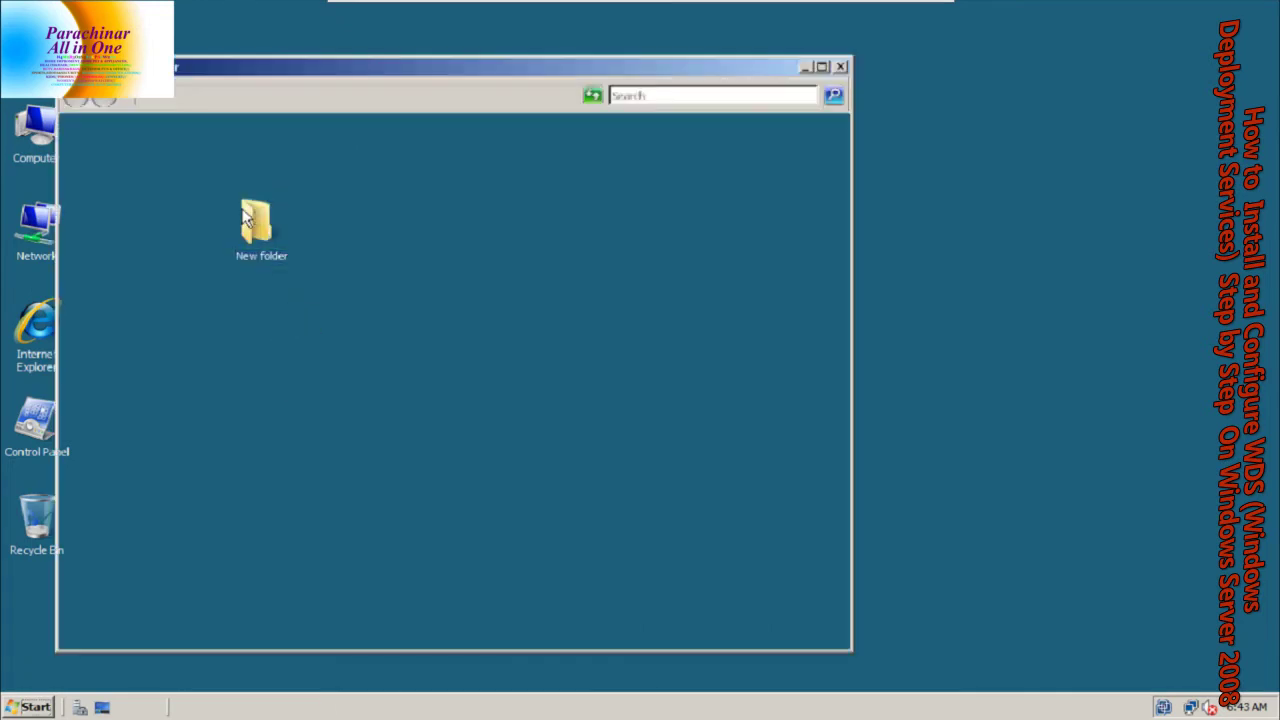
click(196, 148)
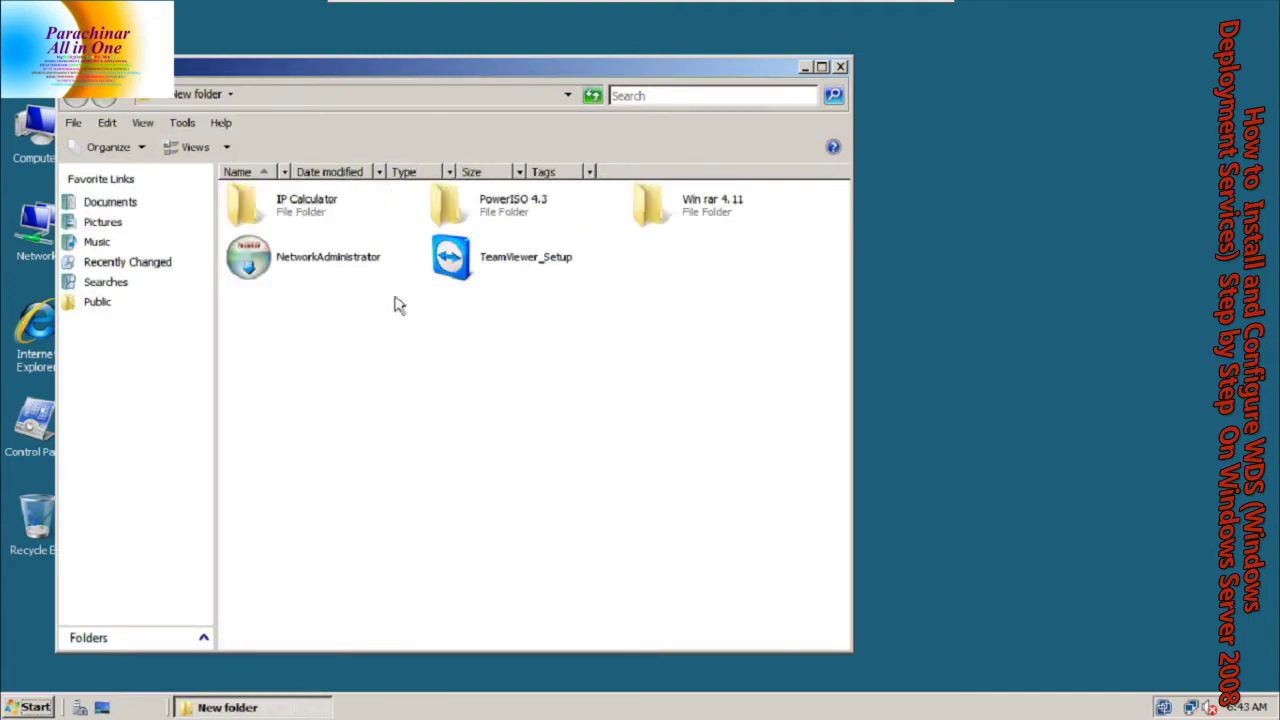
Run the IP Subnet Calculator installer and install it after accepting the licence
double_click(328, 219)
click(284, 209)
double_click(284, 209)
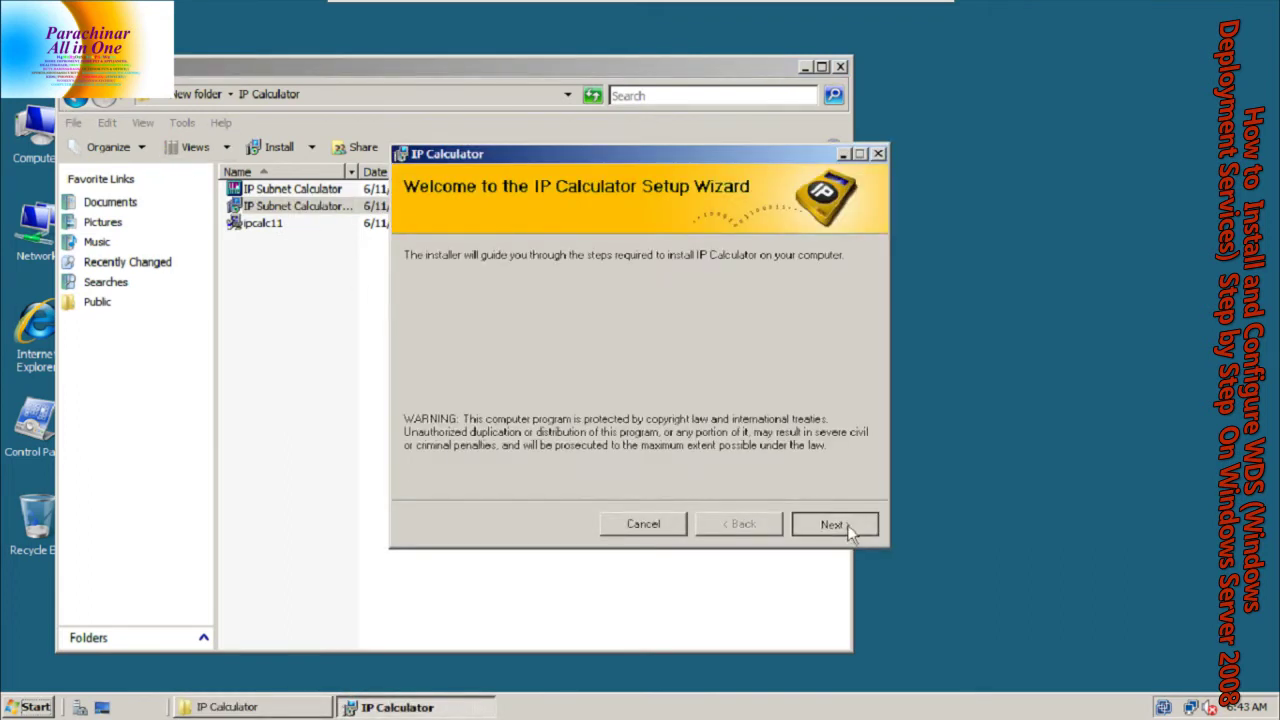
click(831, 523)
click(650, 484)
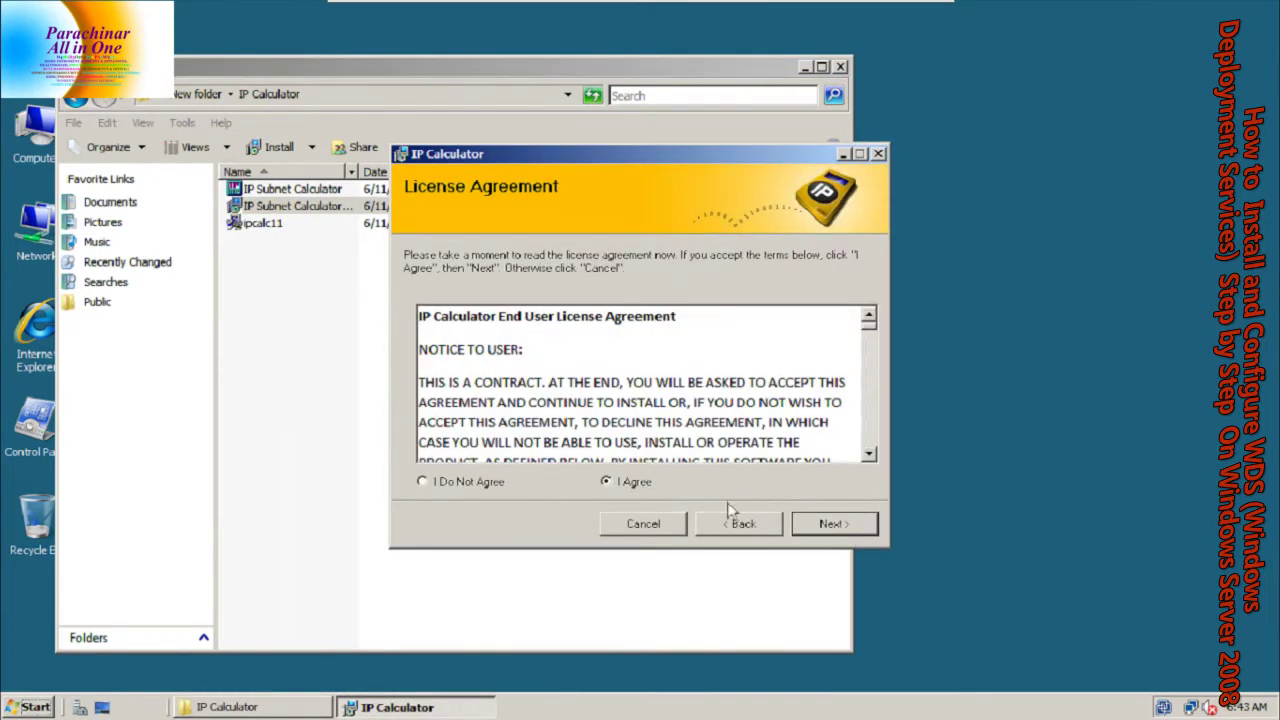
click(857, 530)
click(855, 525)
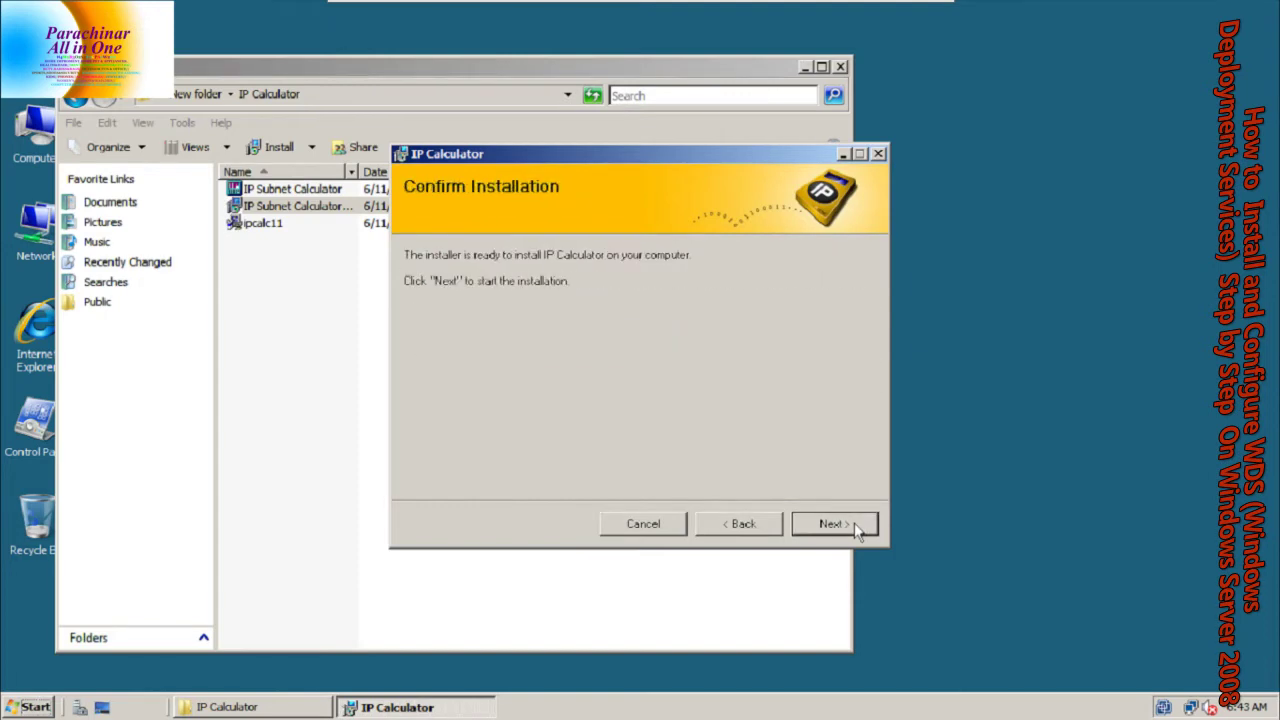
click(855, 524)
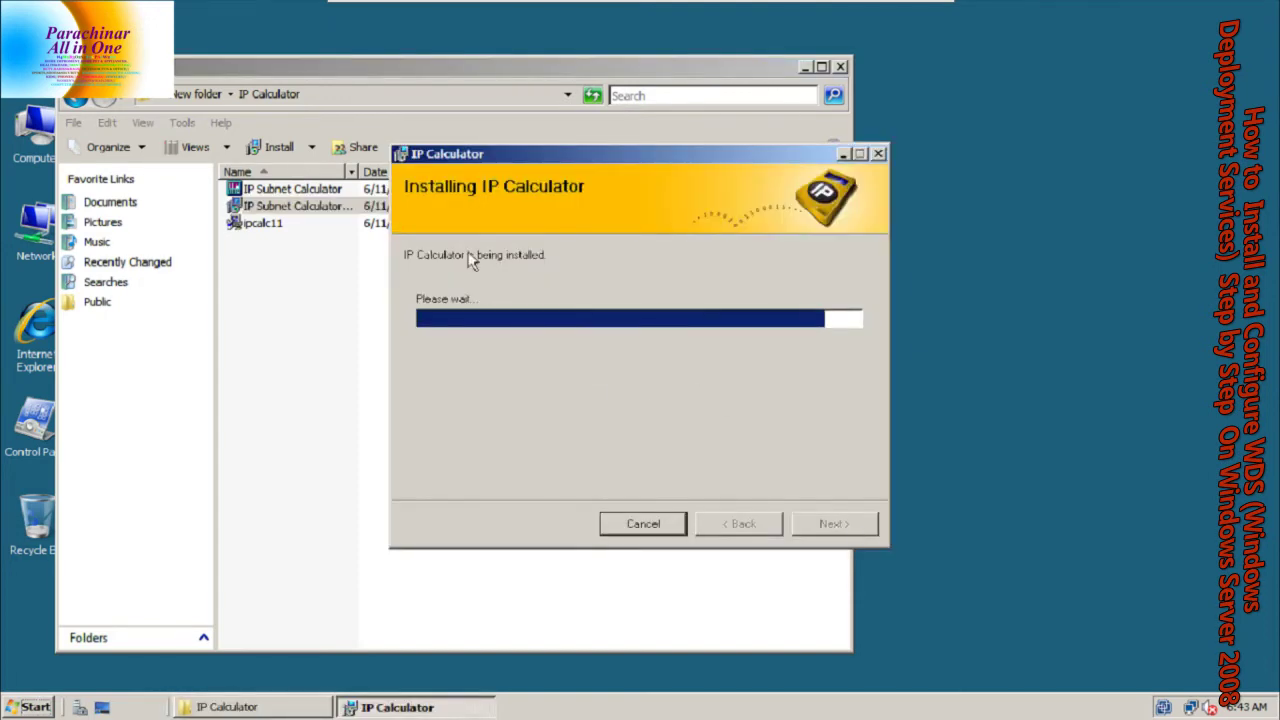
Install Network Administrator from New folder and dismiss its free edition notice
click(322, 76)
click(76, 102)
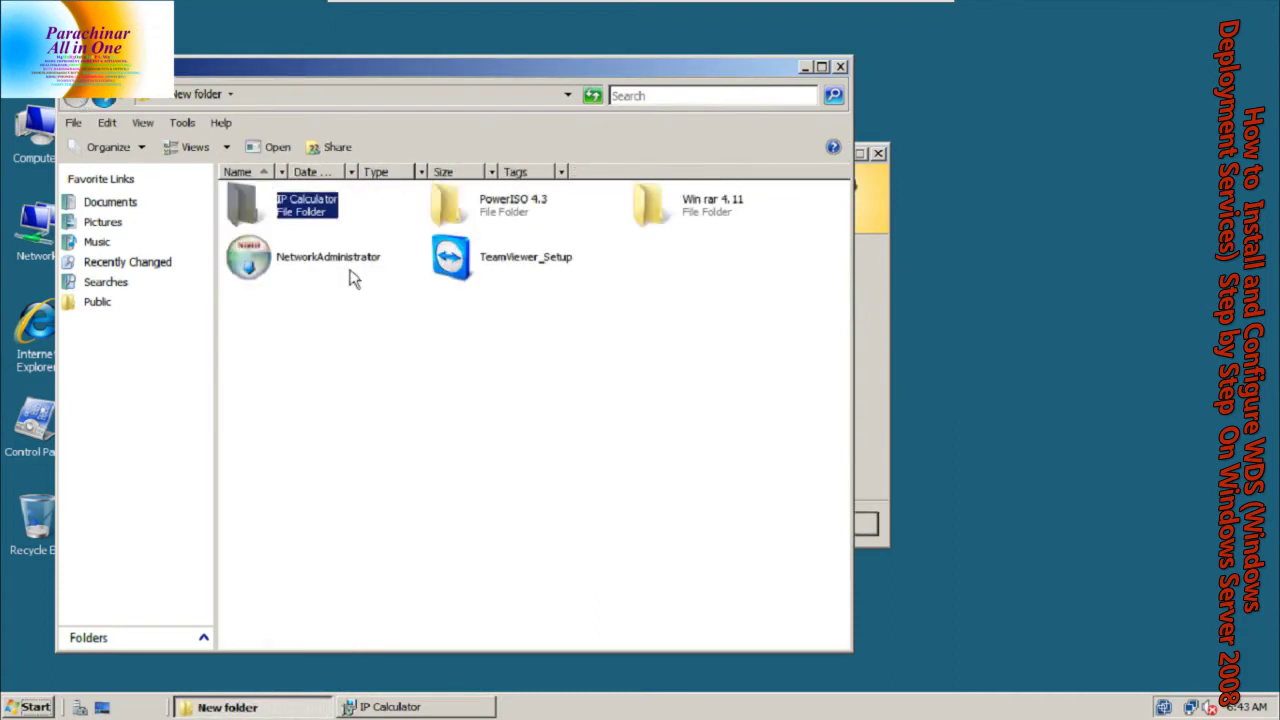
click(320, 260)
double_click(320, 260)
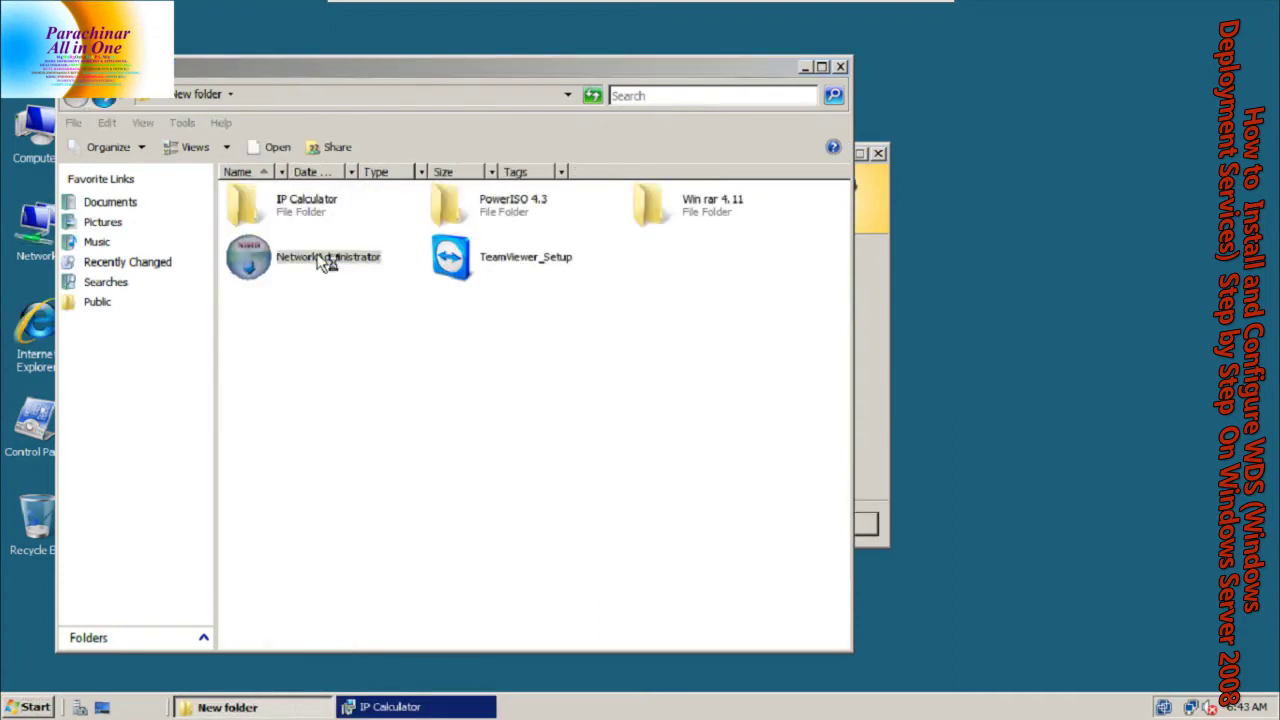
click(738, 512)
click(746, 513)
click(750, 514)
click(751, 514)
click(751, 514)
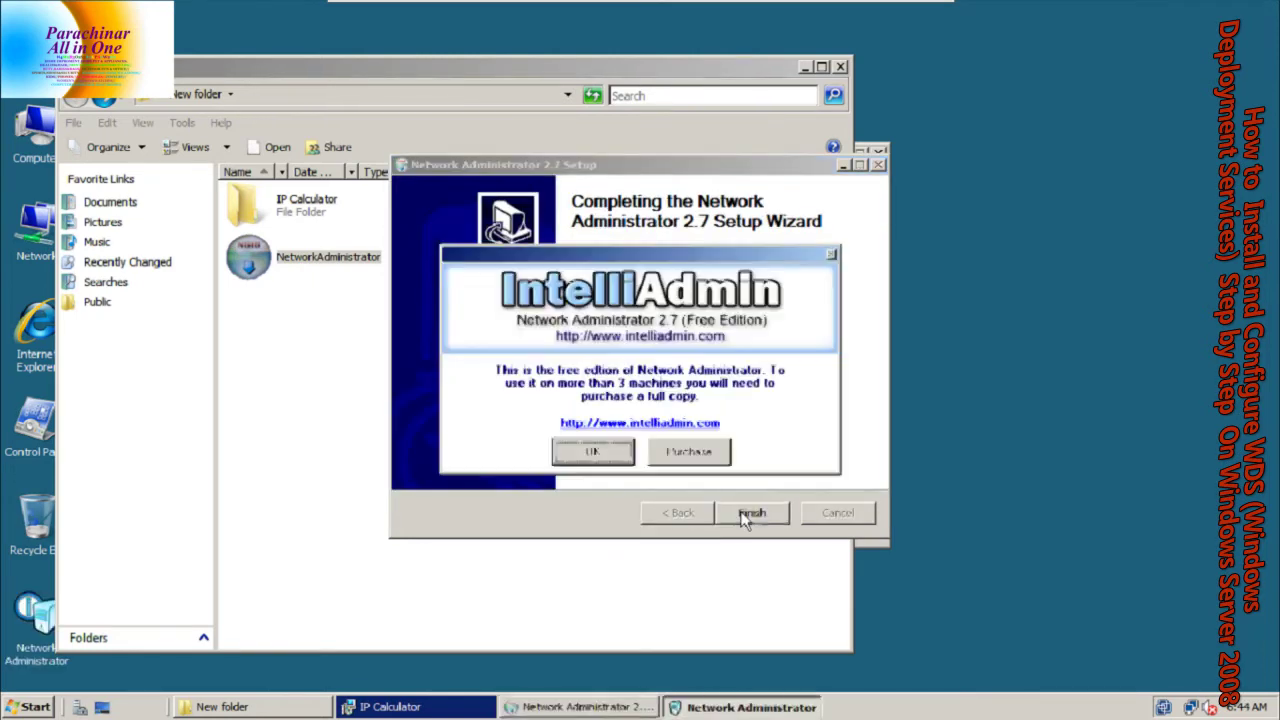
click(591, 449)
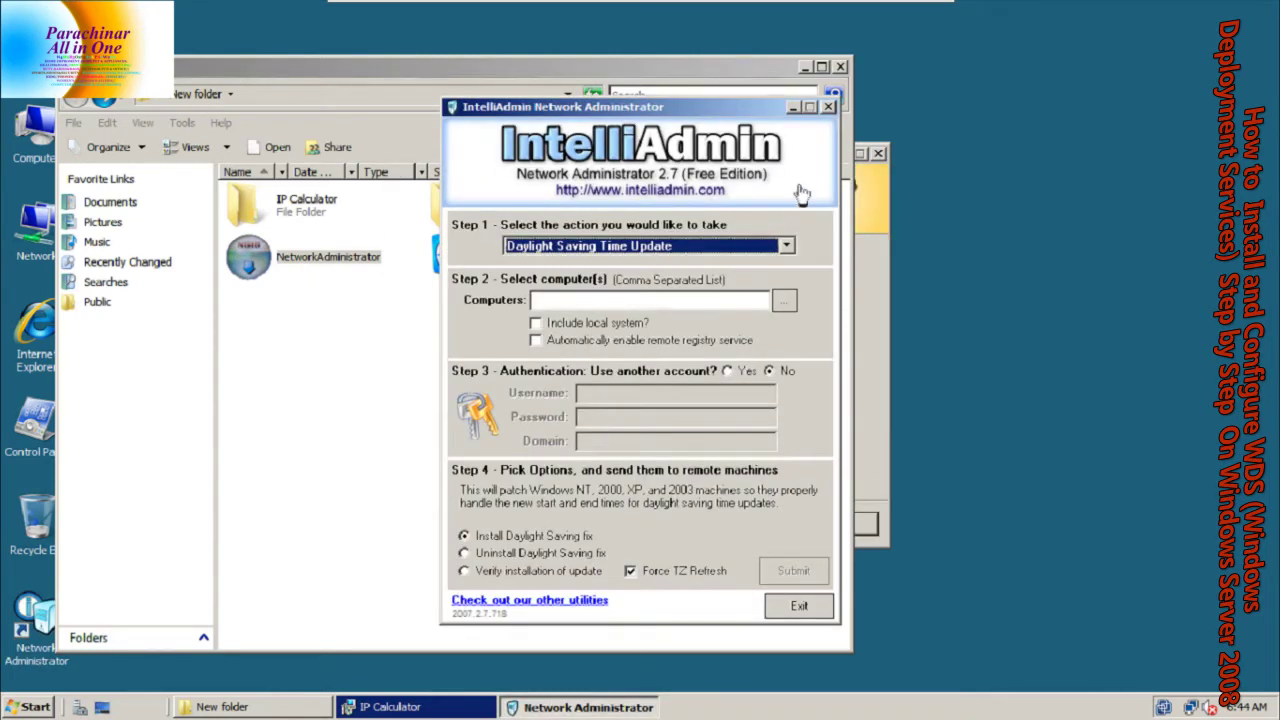
click(828, 106)
Install PowerISO 4.3 to the default folder, declining the immediate reboot
double_click(492, 200)
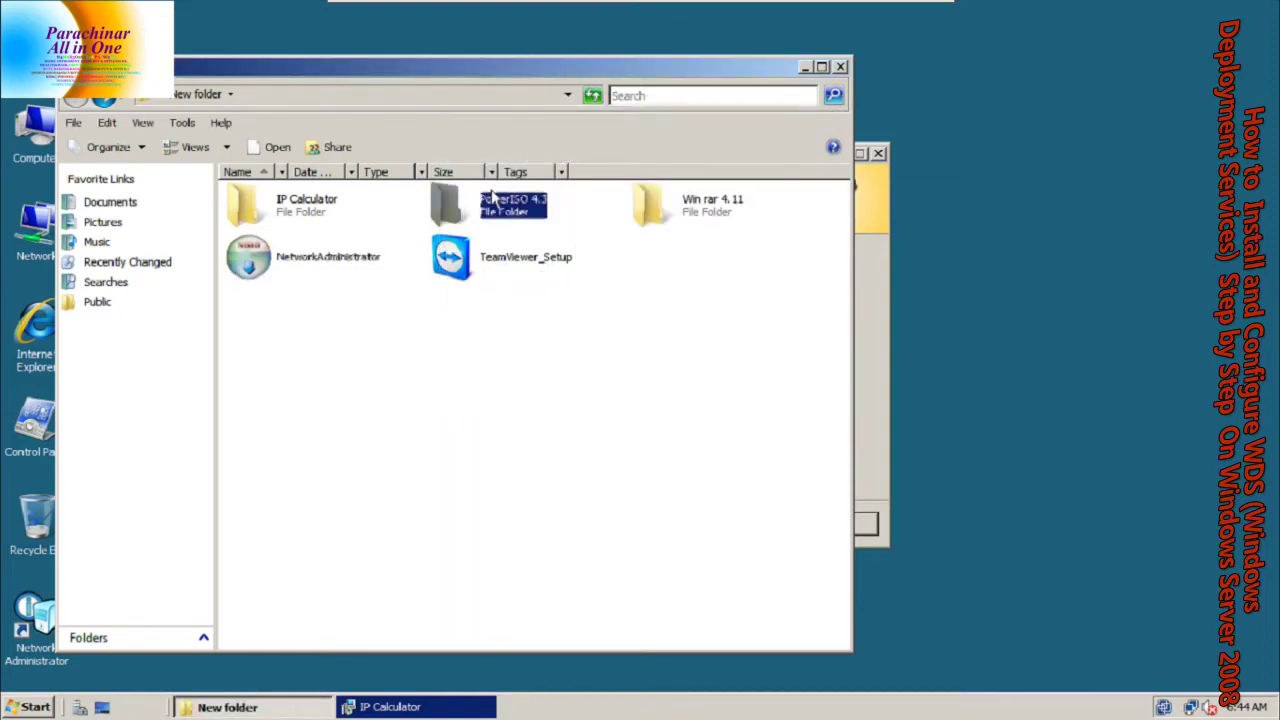
double_click(315, 192)
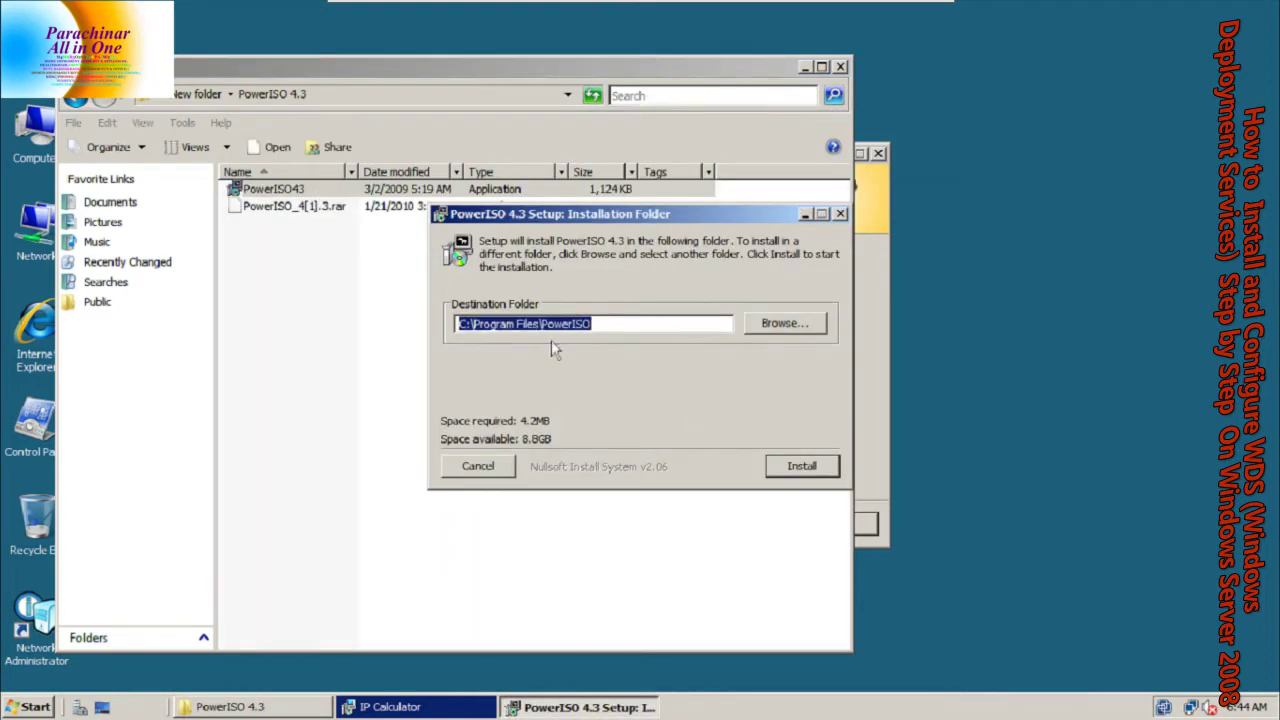
click(800, 465)
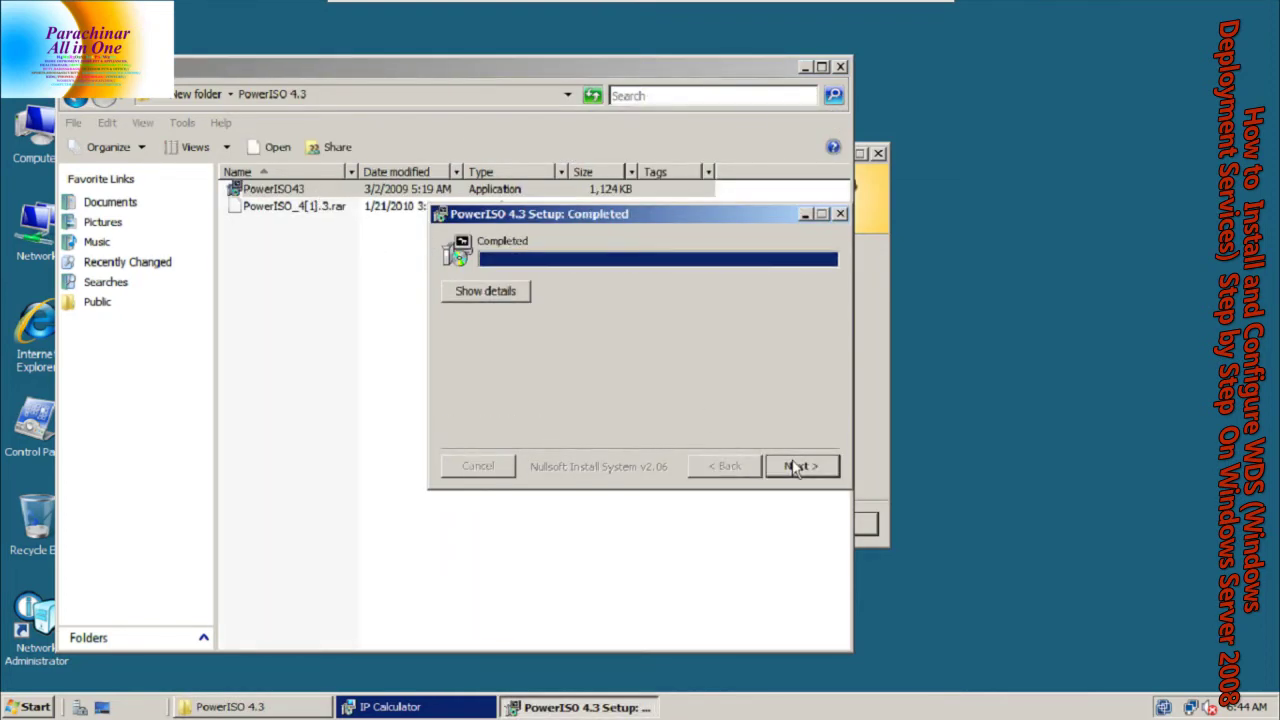
click(800, 466)
click(800, 466)
click(797, 417)
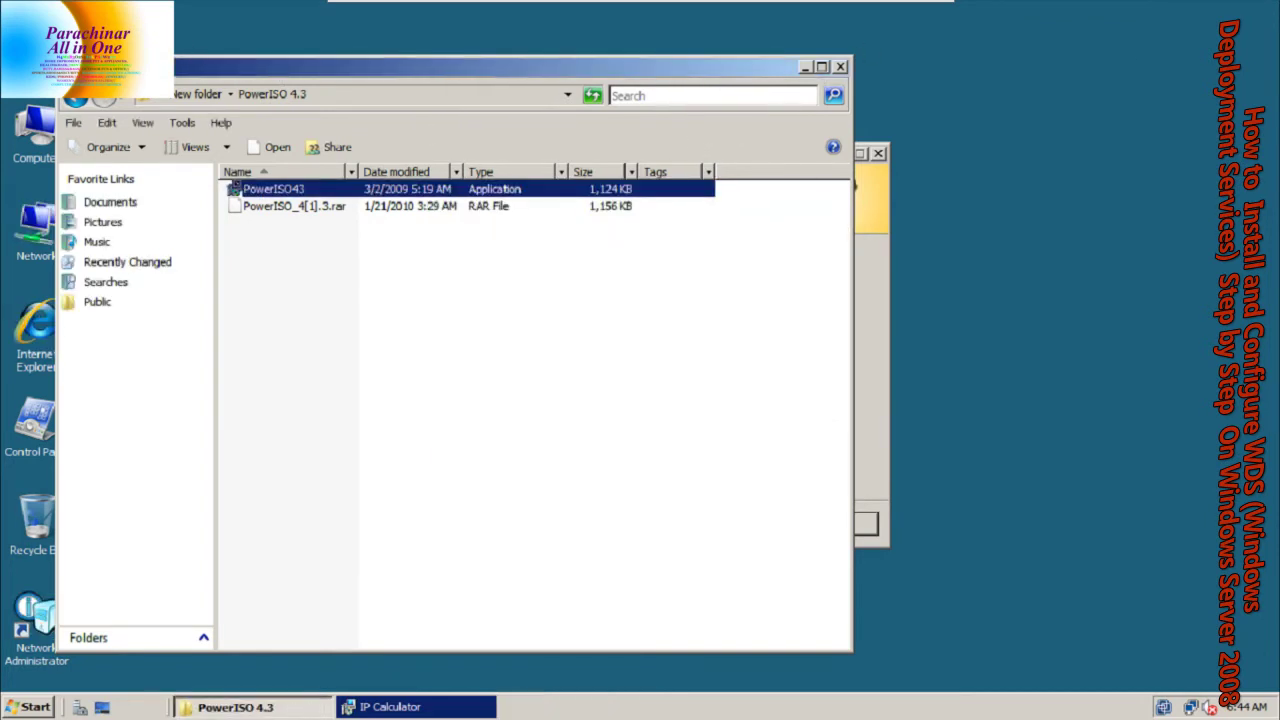
Install WinRAR 4.6 with default settings, then drag New folder to the Recycle Bin
click(76, 98)
double_click(703, 212)
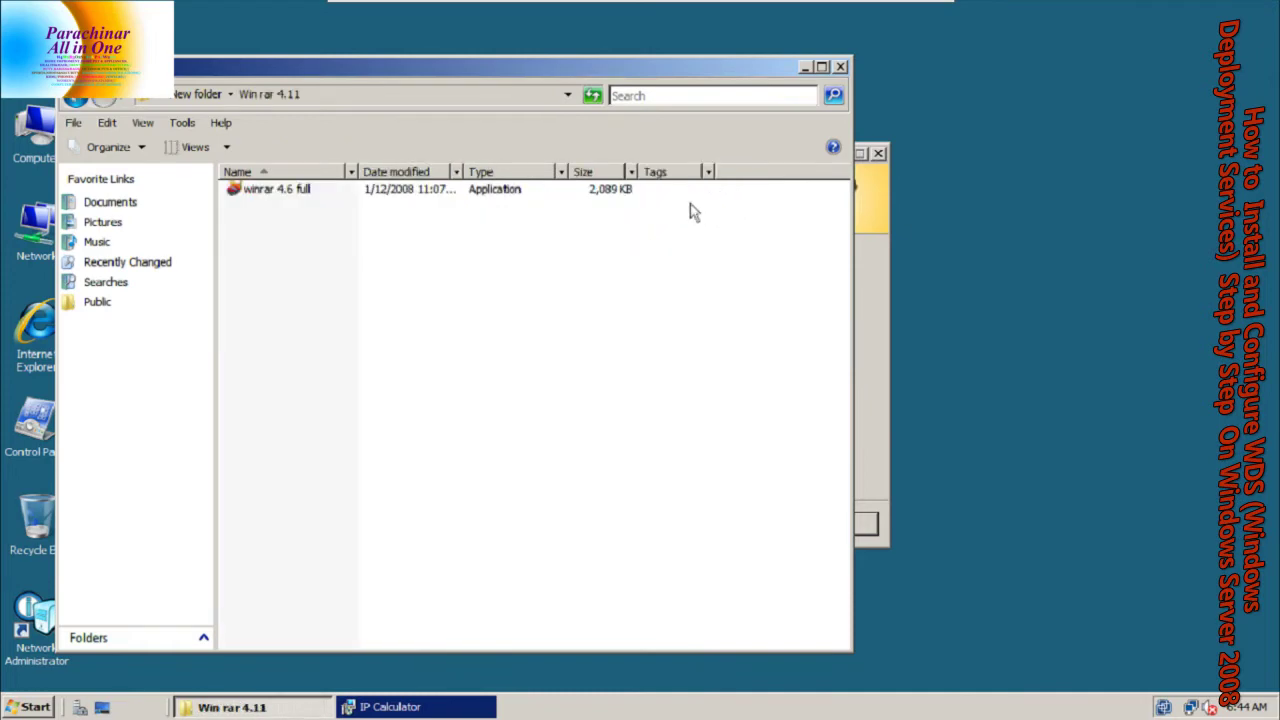
double_click(285, 190)
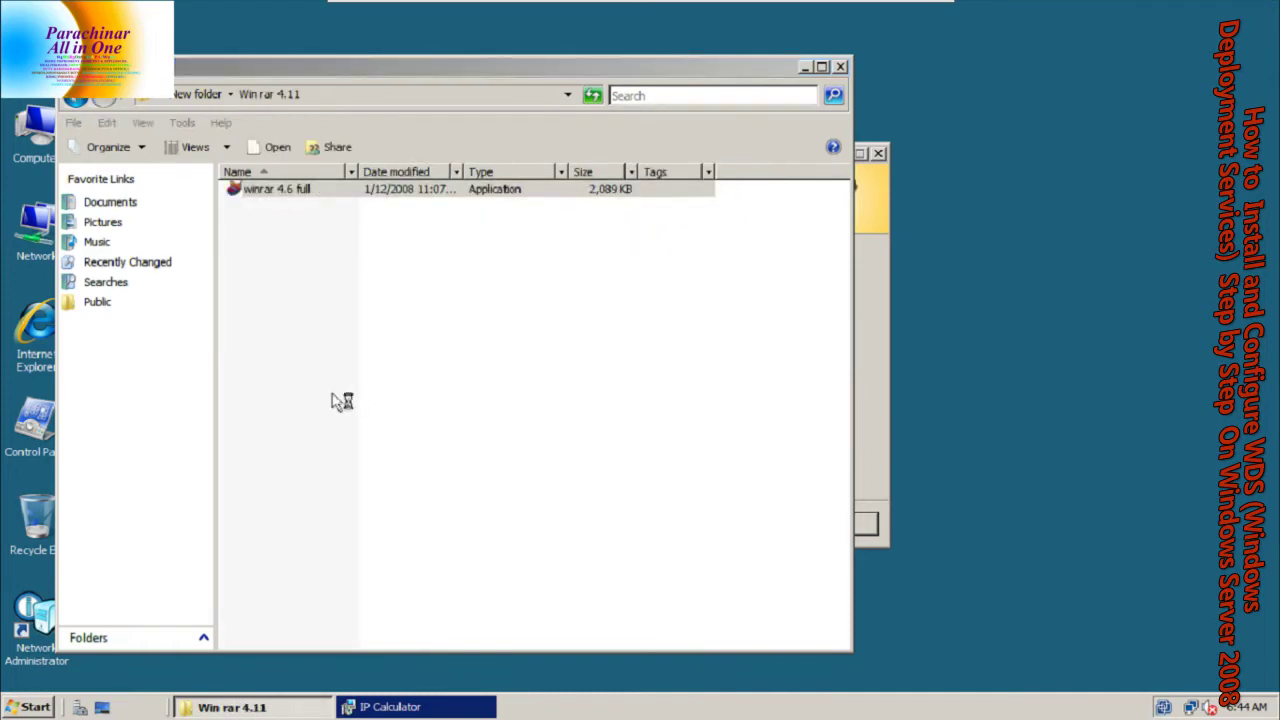
click(751, 520)
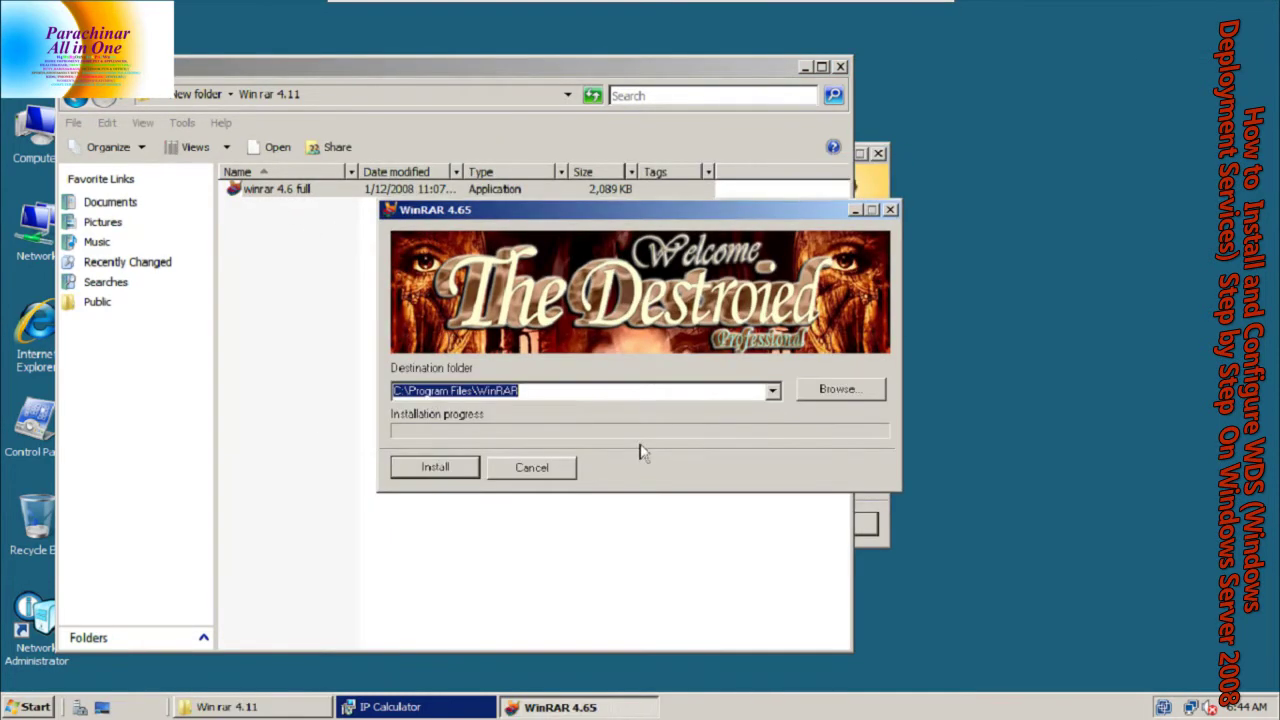
click(401, 469)
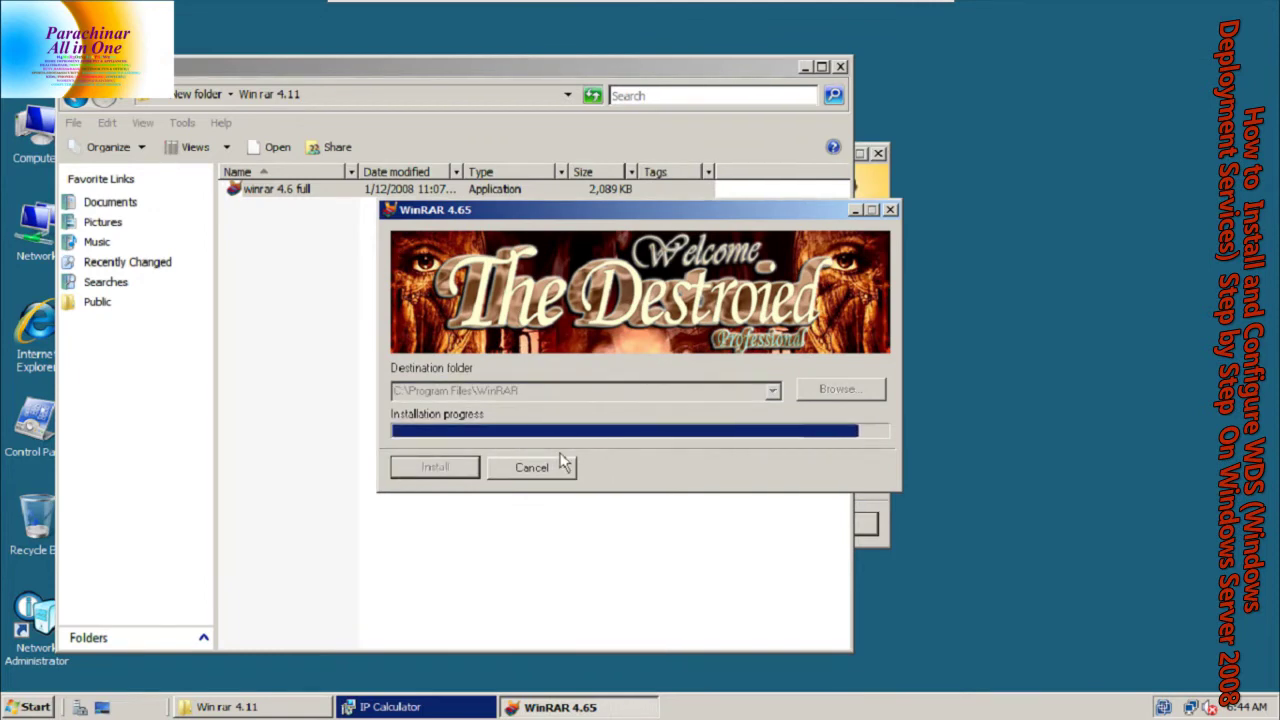
click(840, 66)
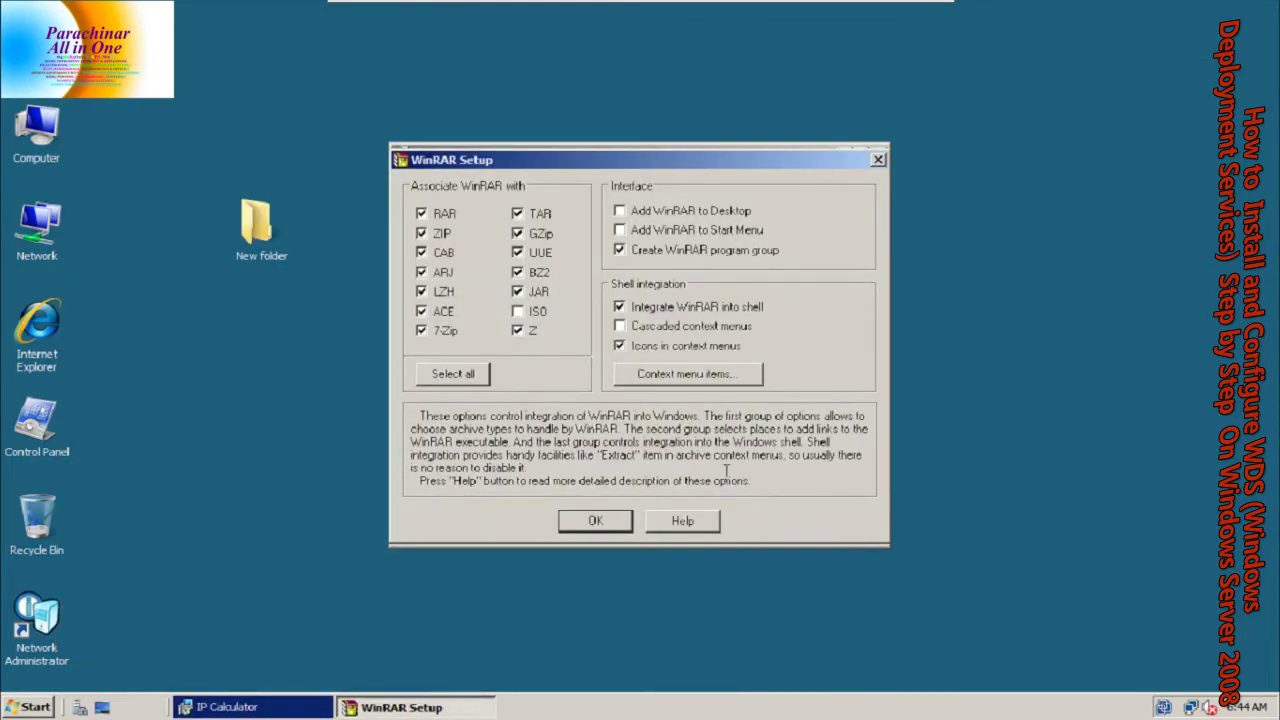
click(597, 522)
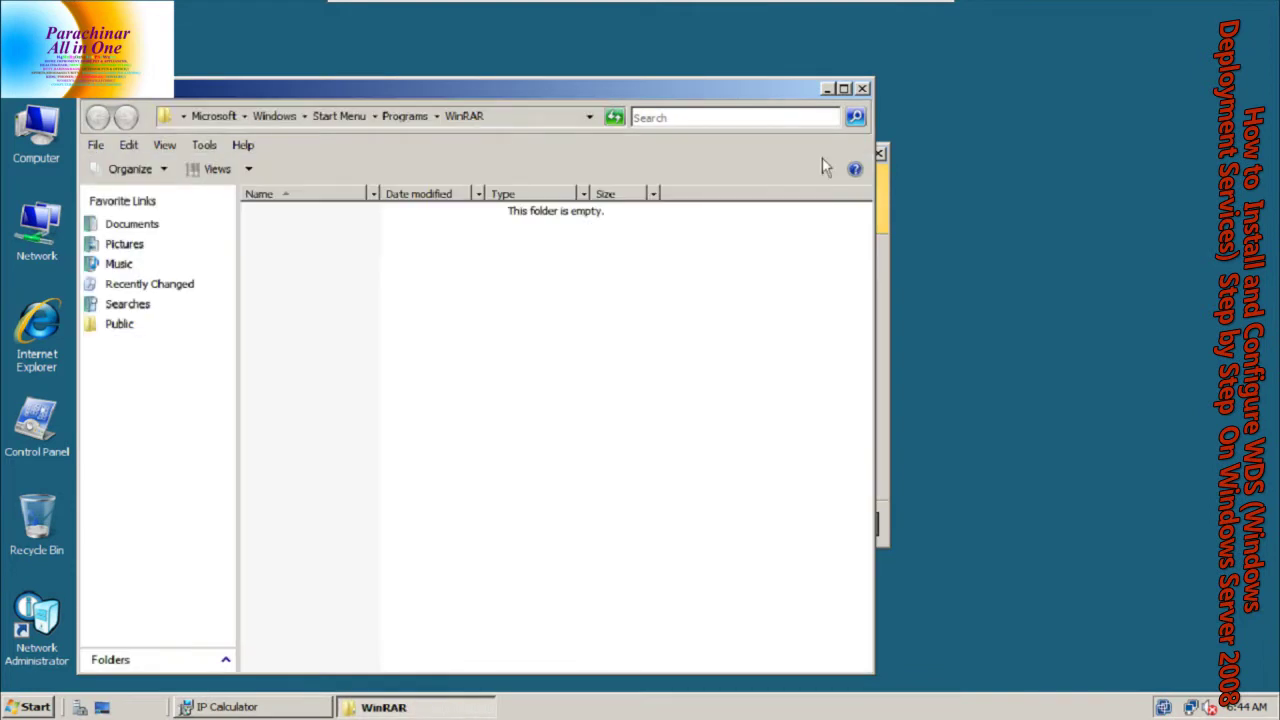
click(862, 88)
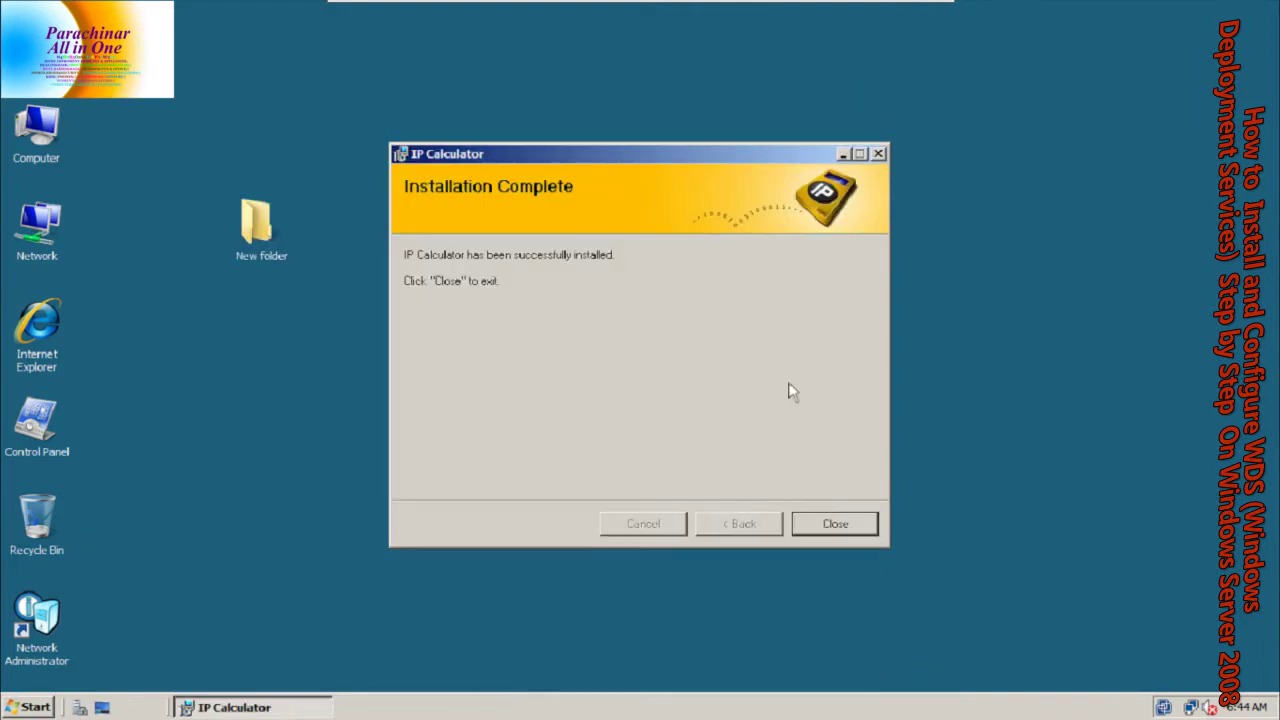
click(826, 516)
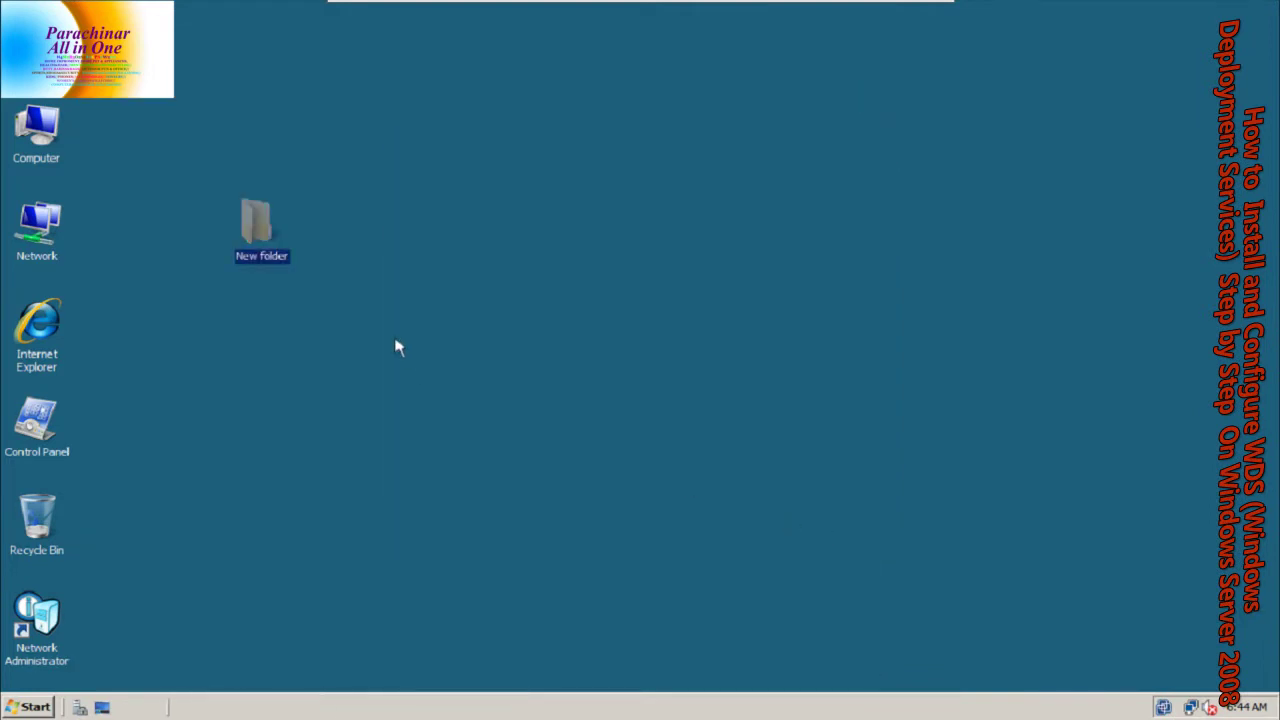
drag(287, 237, 40, 522)
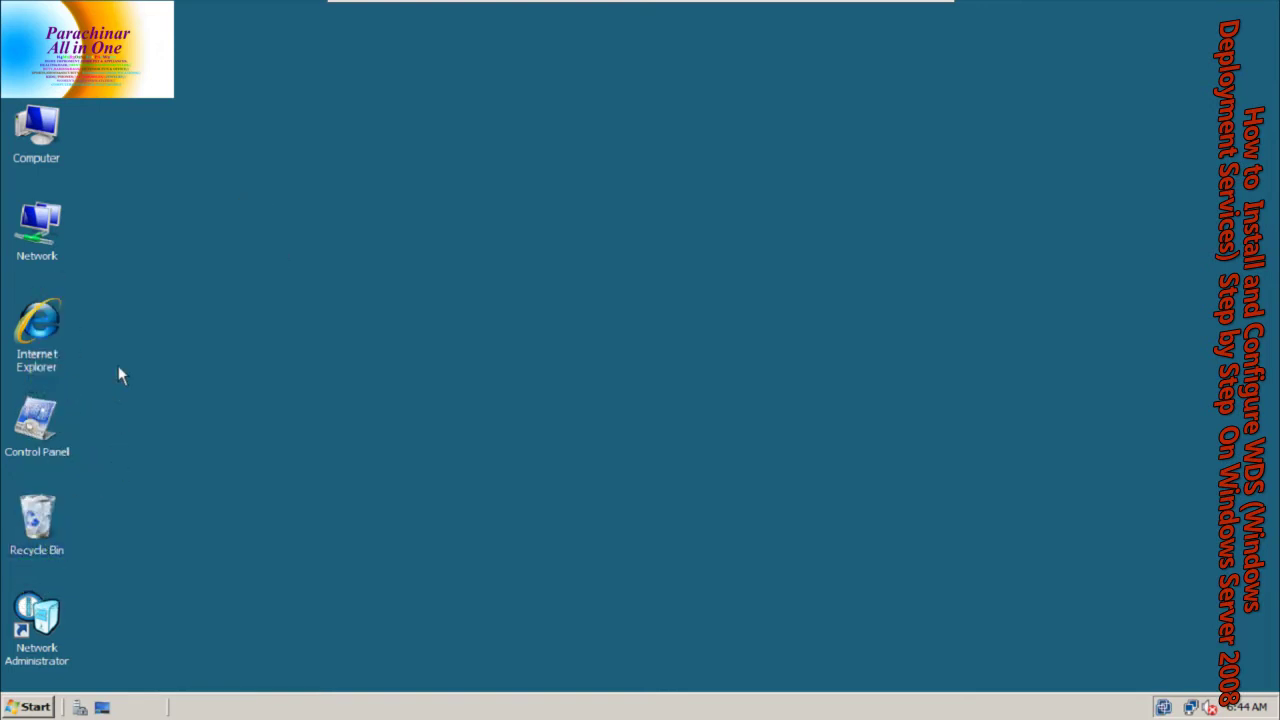
Open the sysprep folder through Run 'sysprep' and maximize its window
key(super)
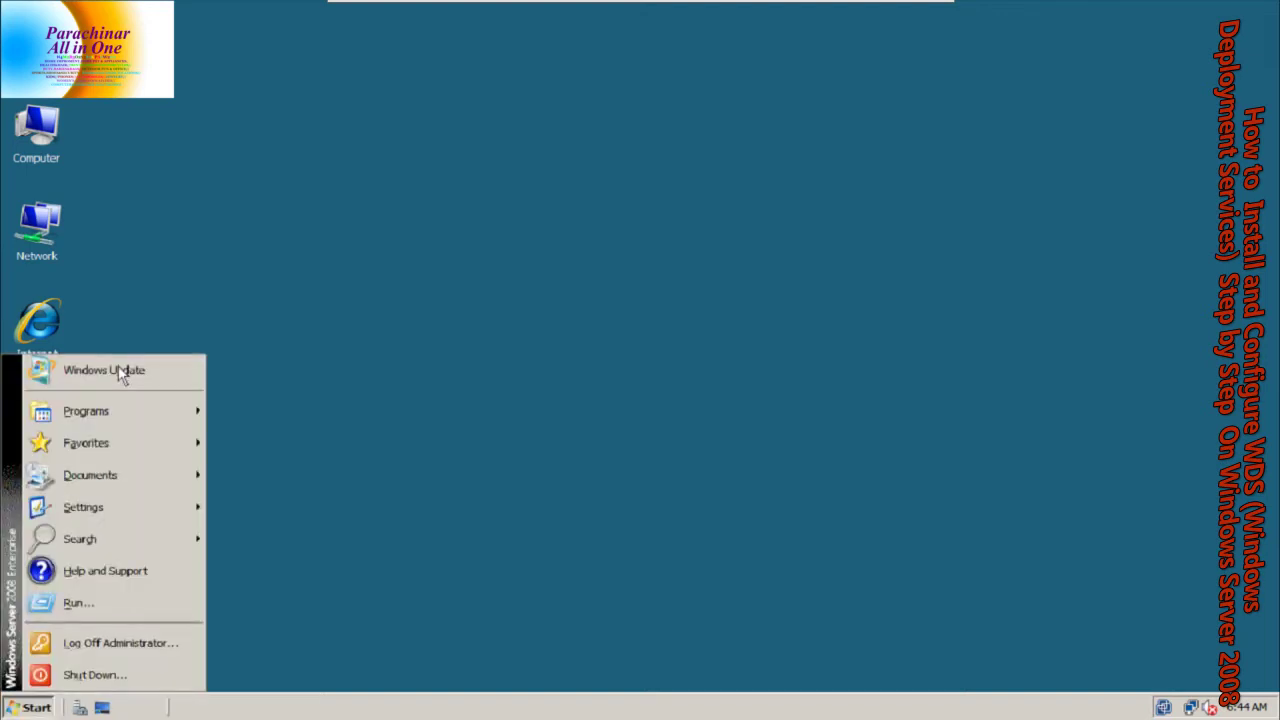
key(Down)
key(Down)
key(Down)
key(Down)
key(Down)
key(Down)
key(Down)
key(Down)
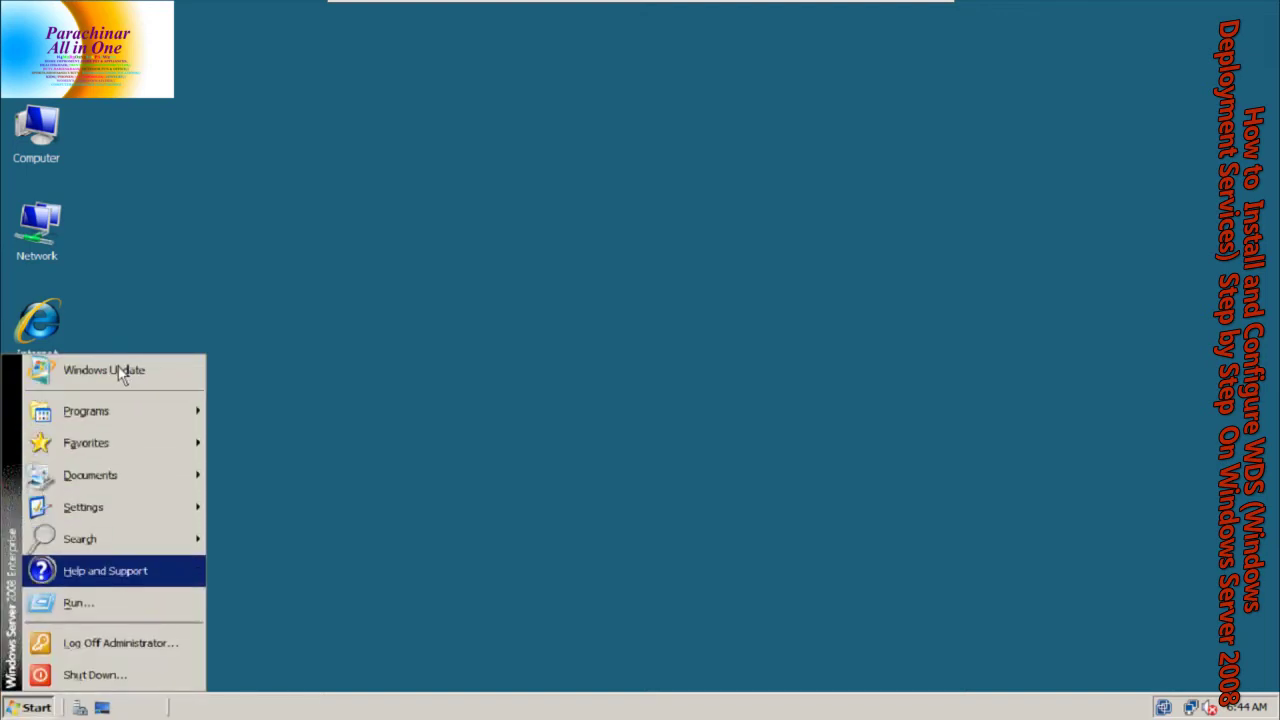
key(Return)
text(sys)
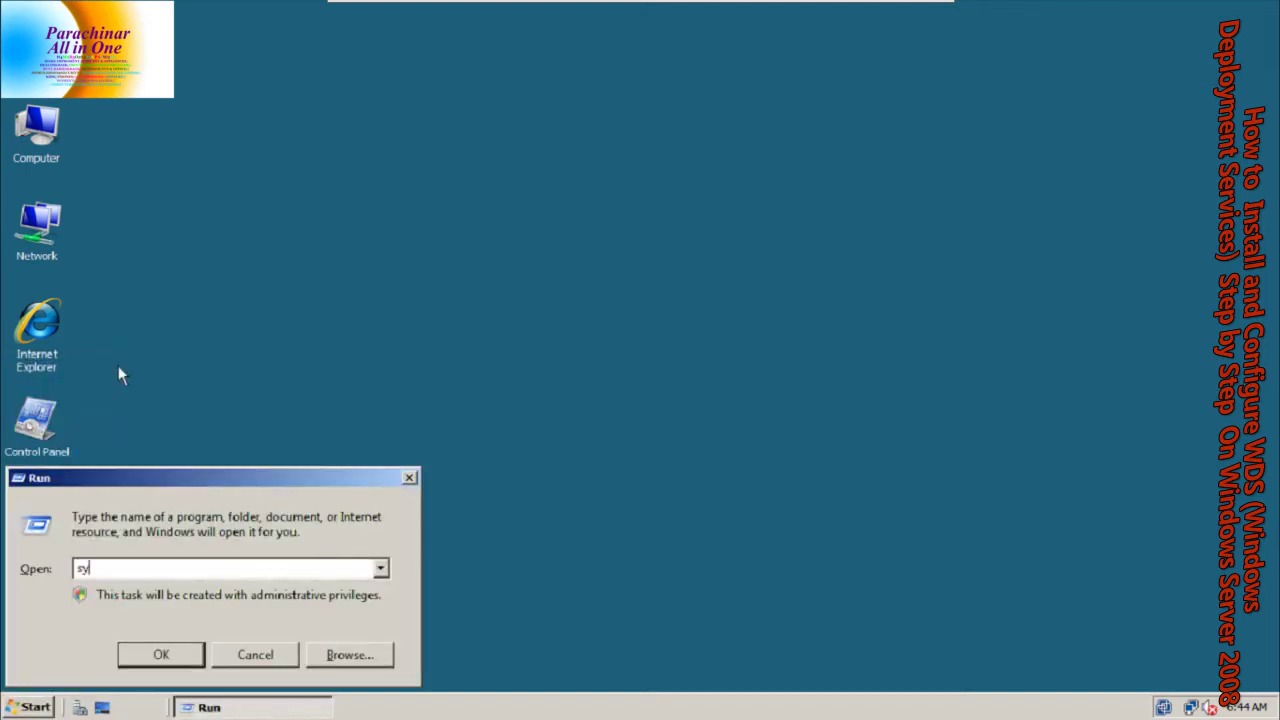
text(rep)
key(Return)
key(Caps_Lock)
key(Caps_Lock)
double_click(386, 13)
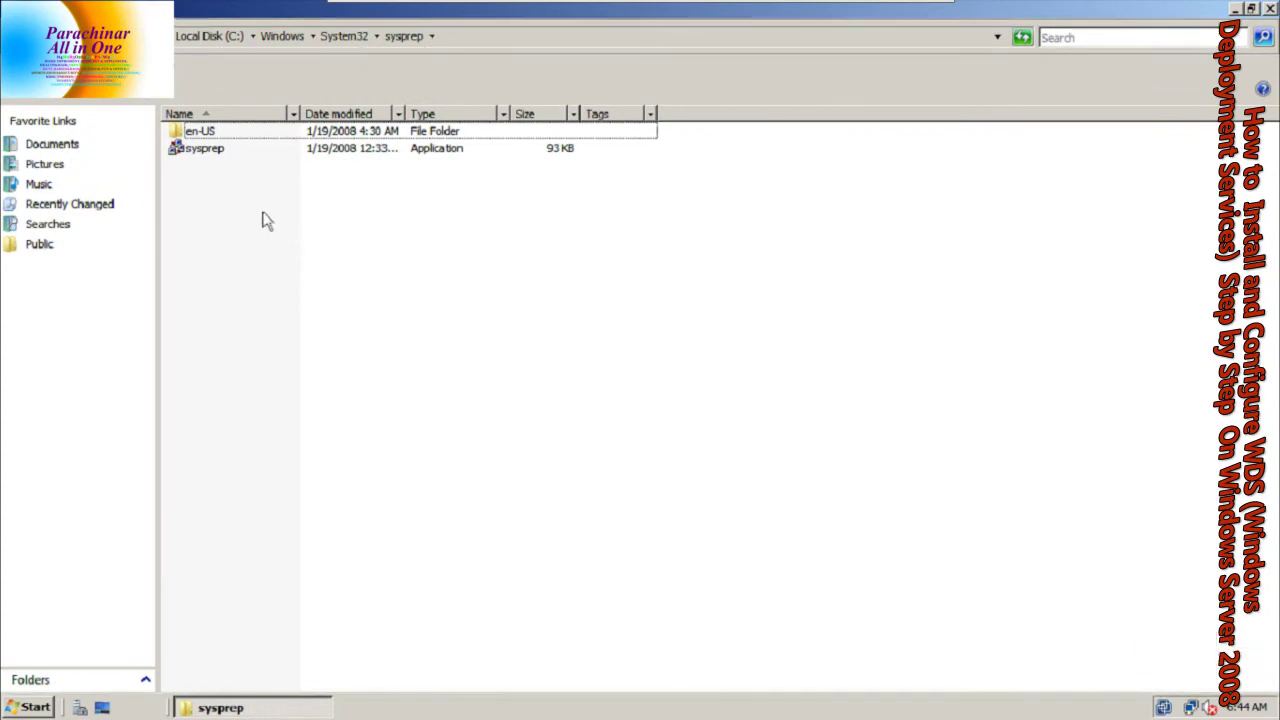
Run sysprep.exe with System OOBE, Generalize ticked and a shutdown option chosen
click(189, 151)
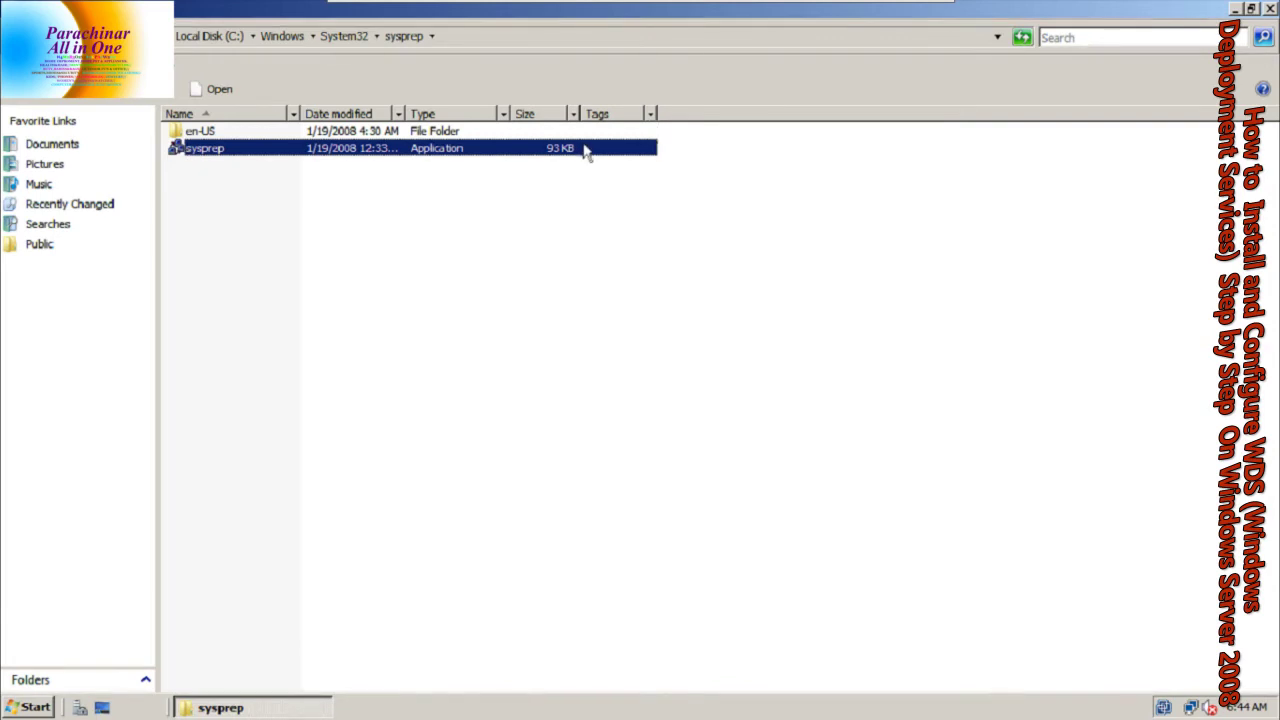
double_click(242, 163)
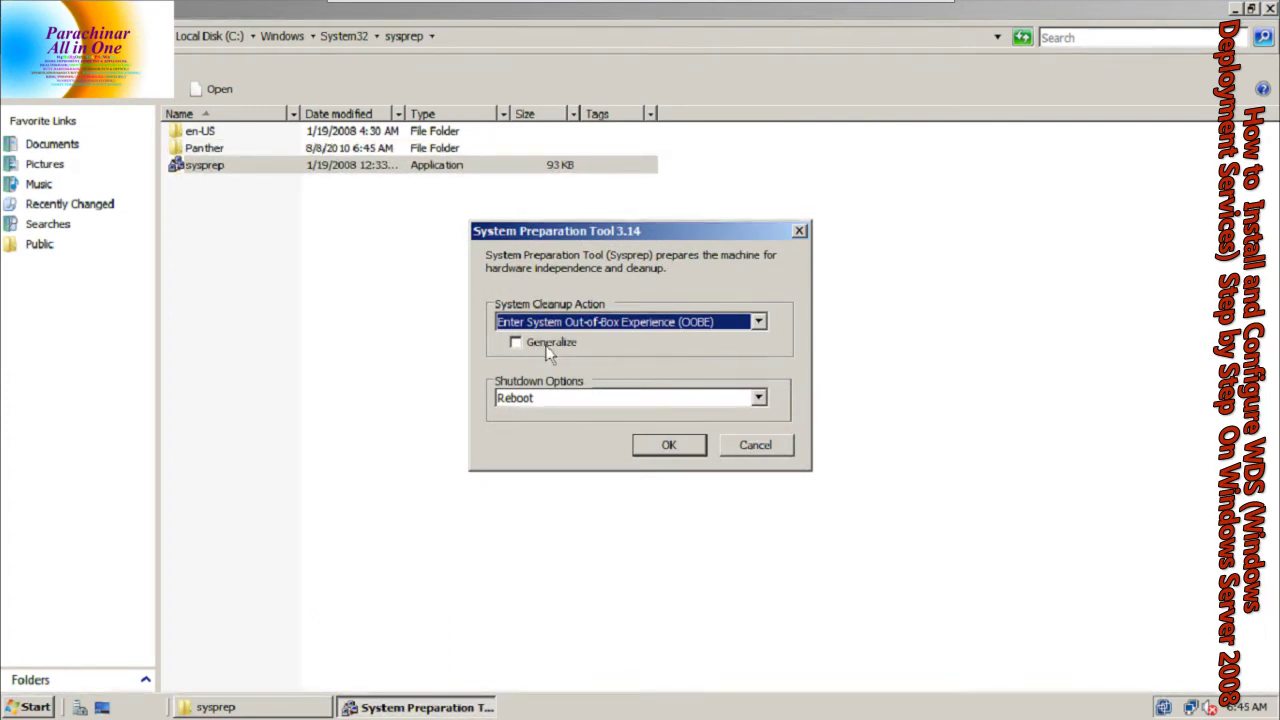
click(548, 350)
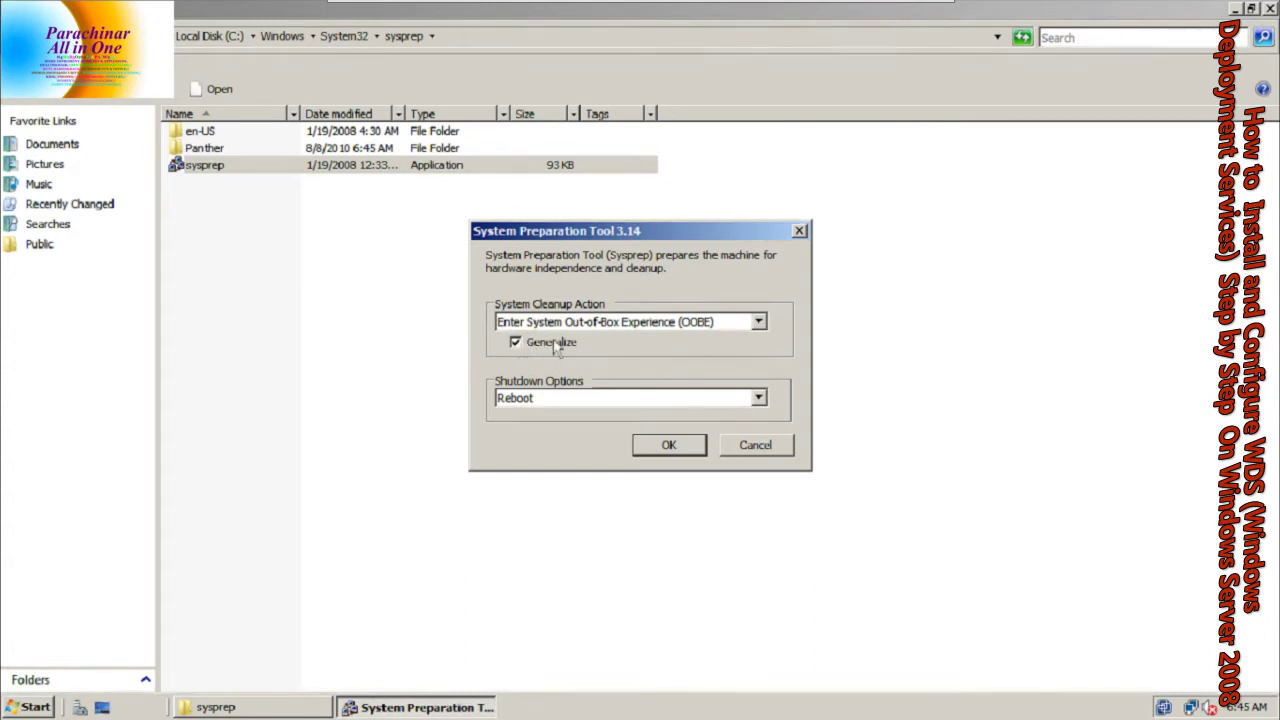
click(545, 397)
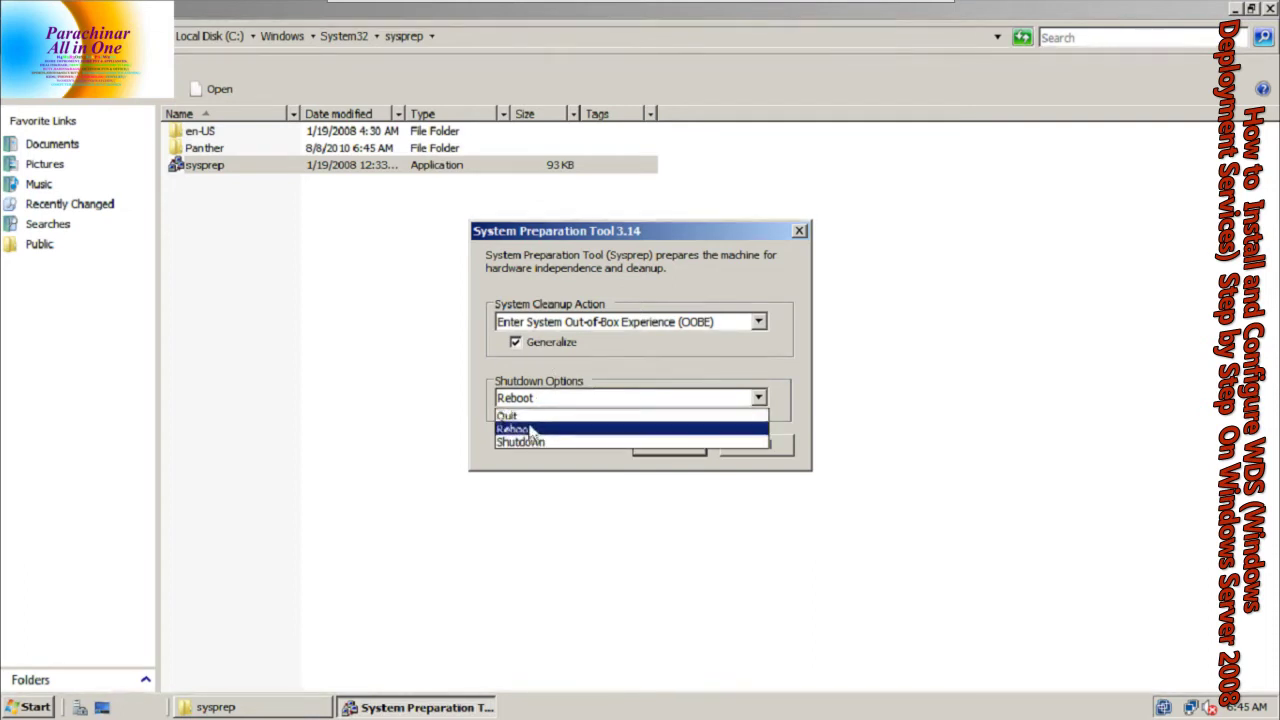
click(534, 442)
click(686, 446)
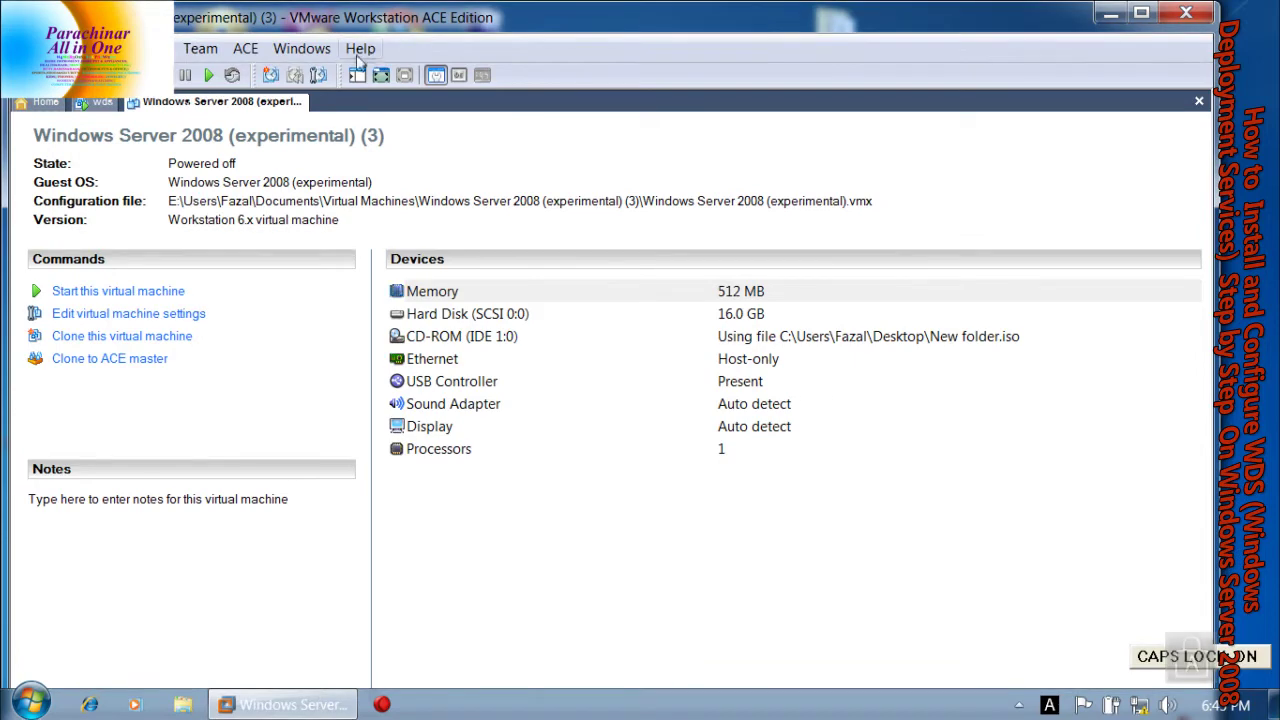
Switch to the wds VM full screen and unlock it with the account password
click(88, 104)
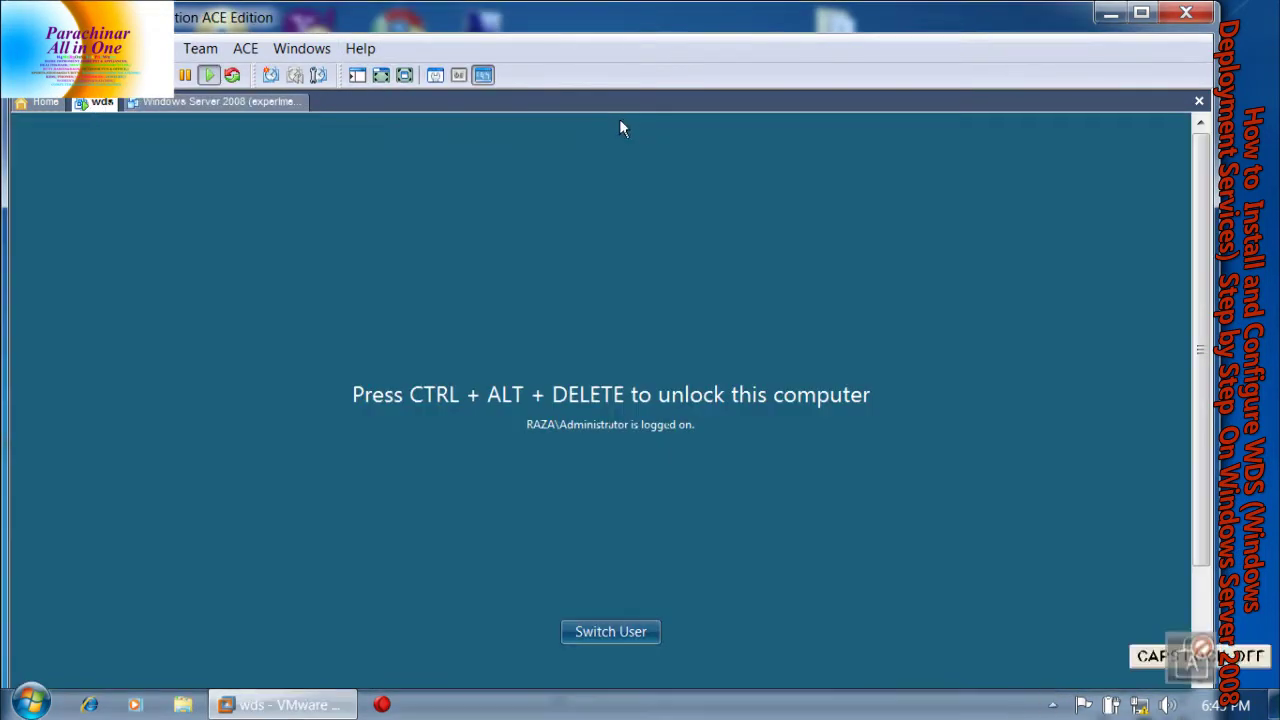
key(ctrl+alt+Return)
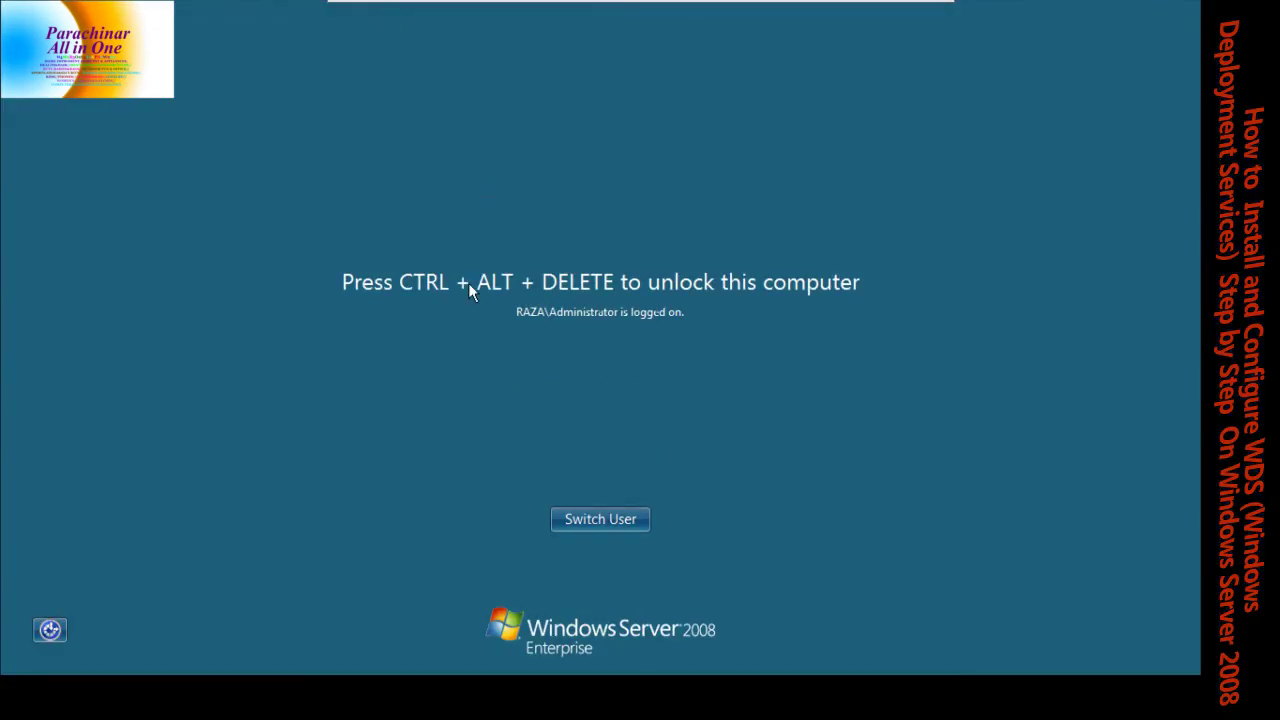
key(ctrl+alt+Delete)
key(Caps_Lock)
key(Caps_Lock)
text(password)
key(BackSpace)
key(BackSpace)
key(BackSpace)
key(BackSpace)
key(BackSpace)
key(BackSpace)
key(BackSpace)
key(BackSpace)
text(passw)
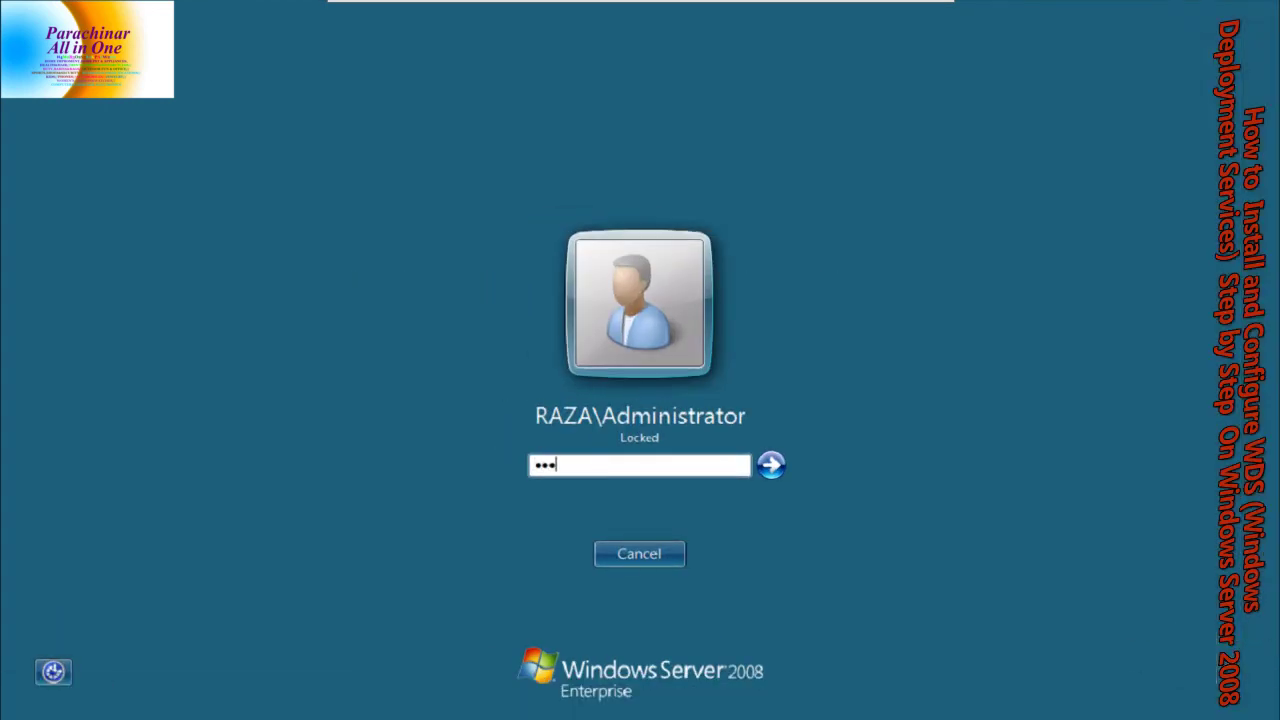
text(ord)
key(Return)
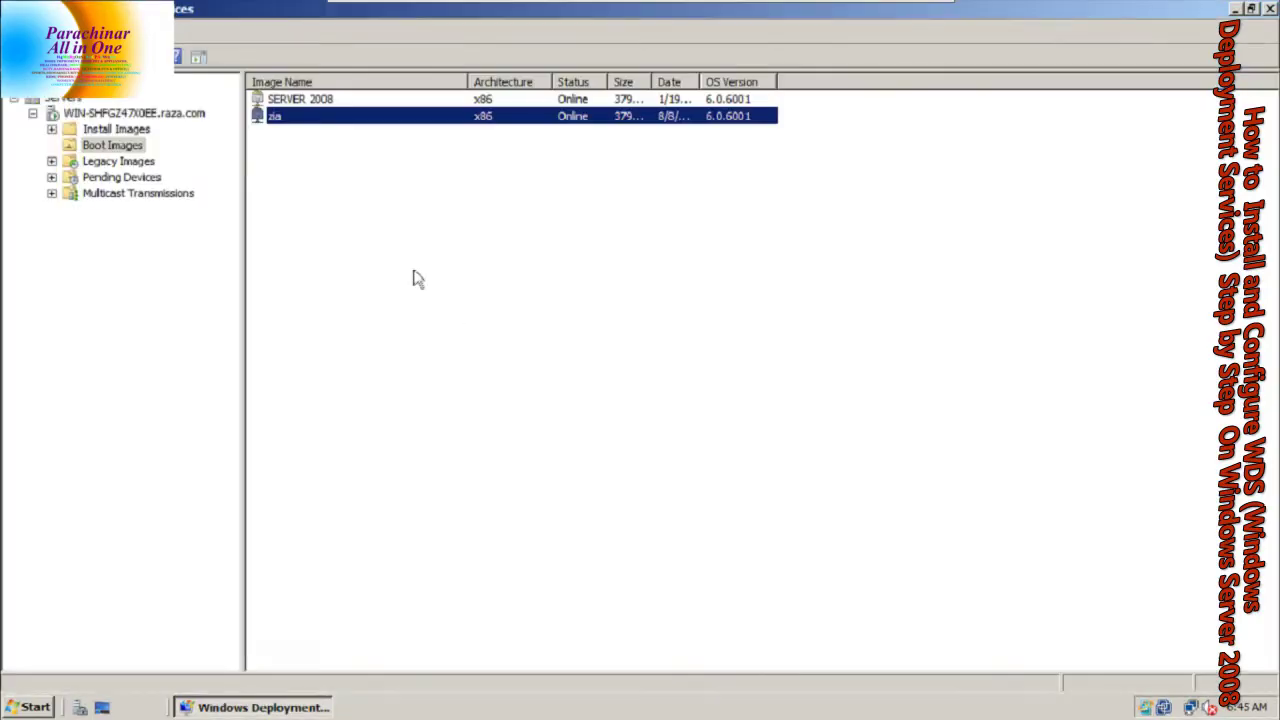
Select the zia boot image, then exit full screen and switch to the client VM
click(415, 276)
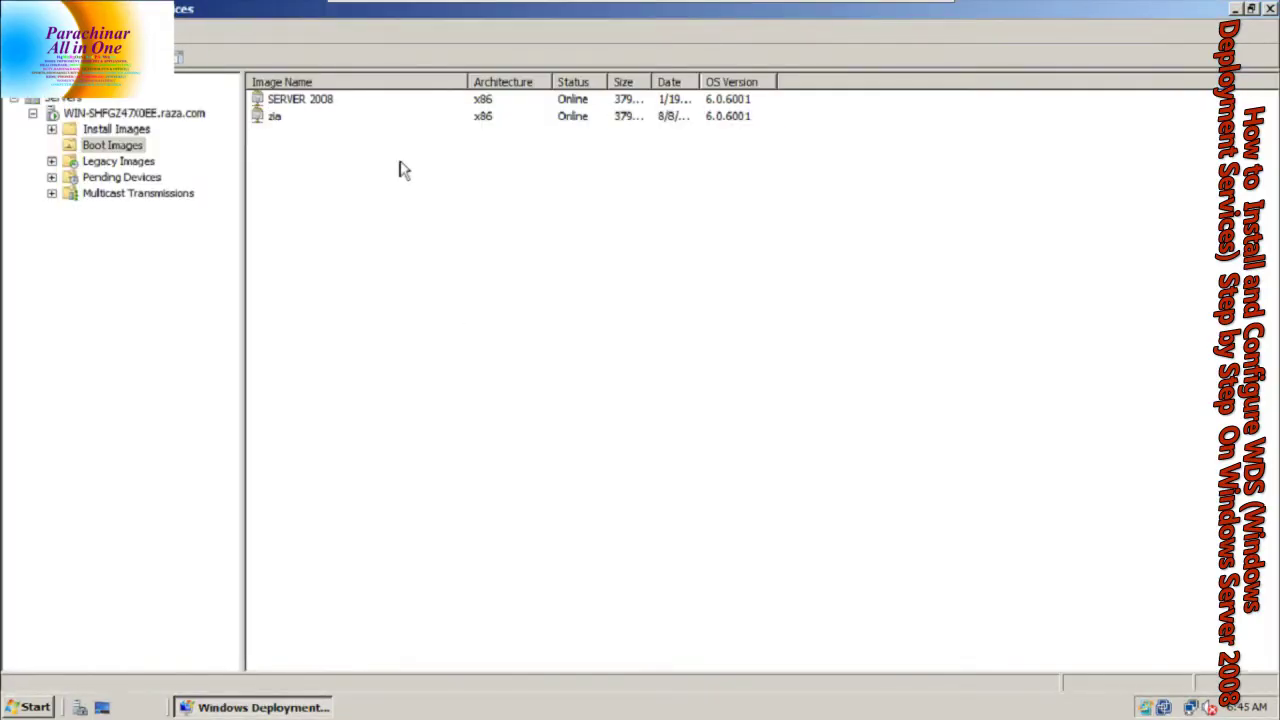
click(276, 120)
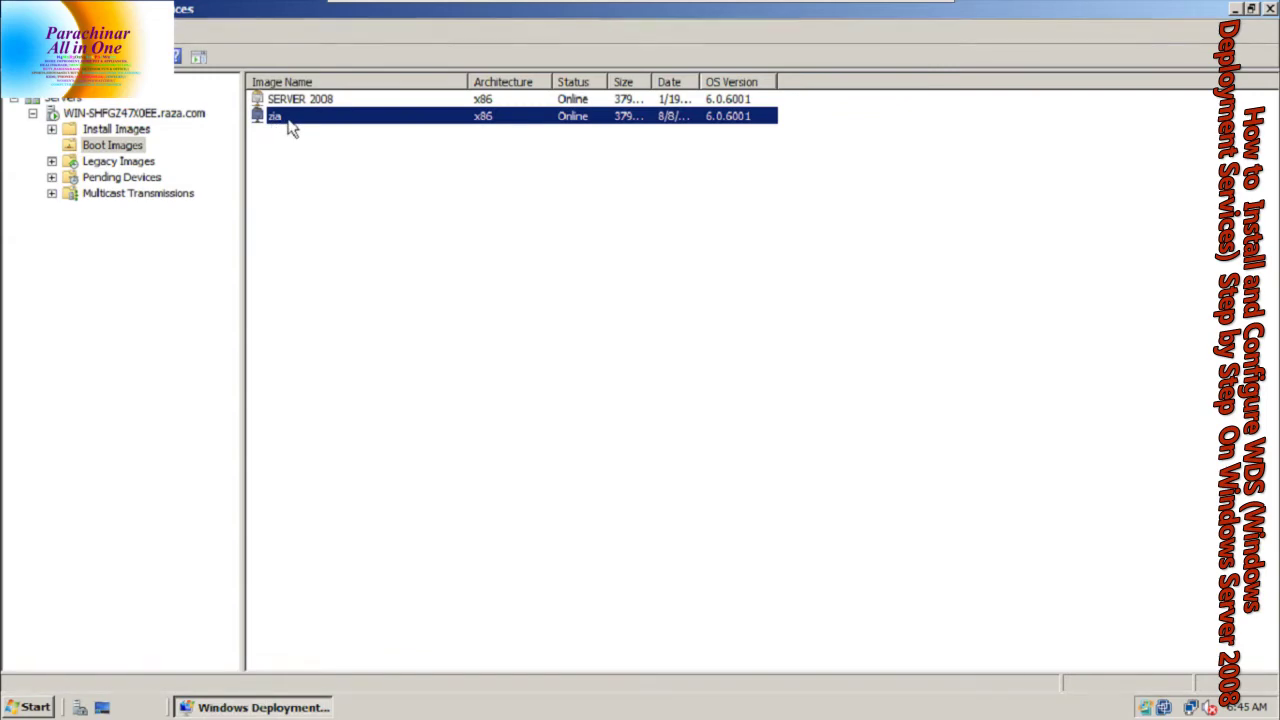
key(Caps_Lock)
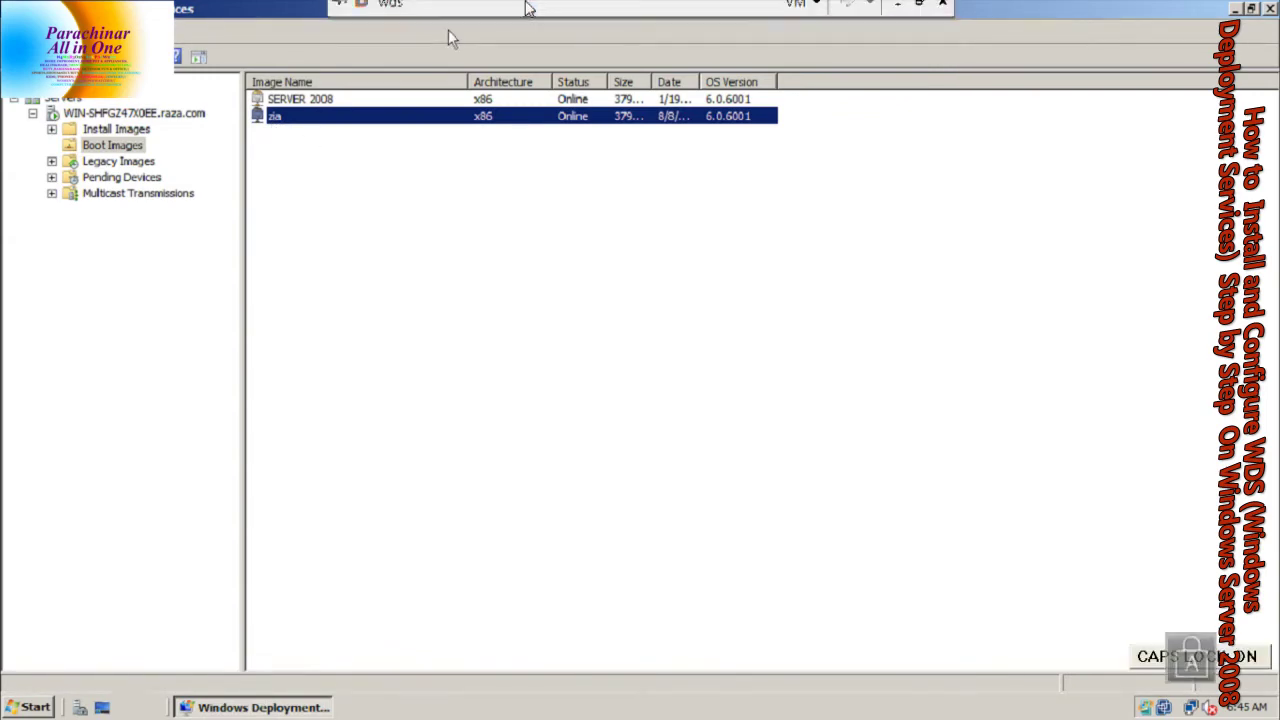
mouse_move(523, 8)
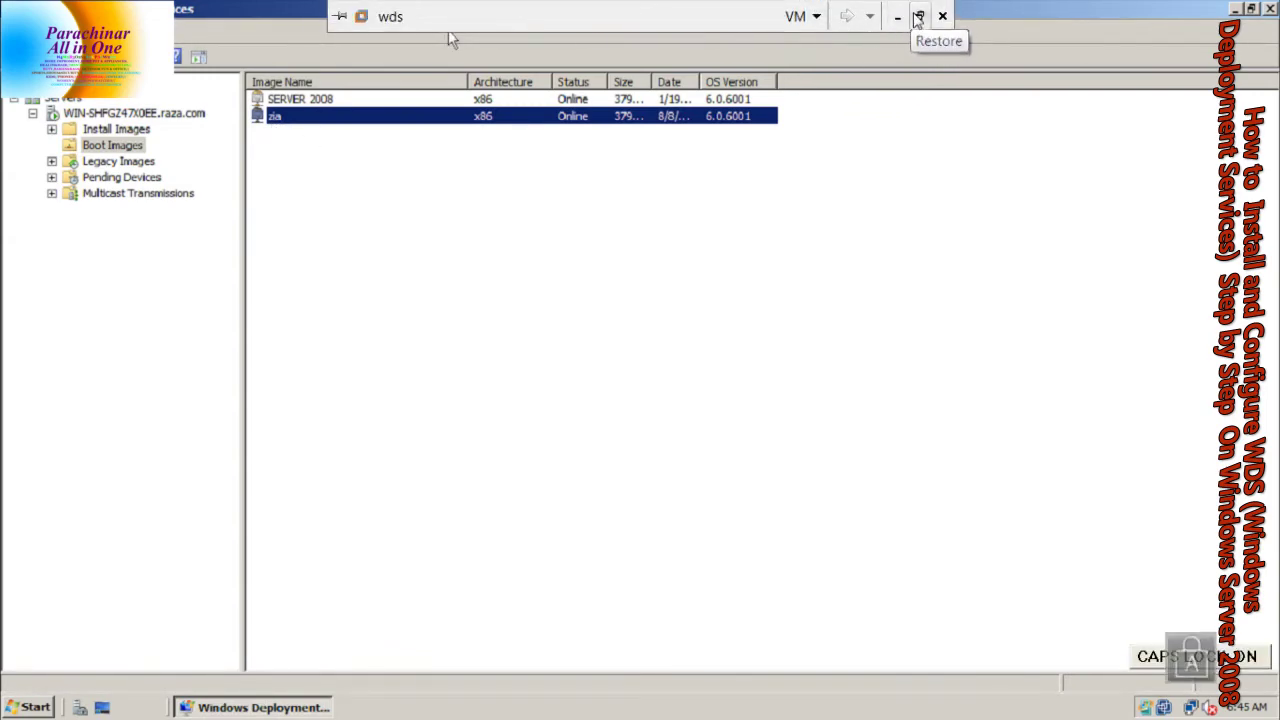
click(919, 16)
click(250, 103)
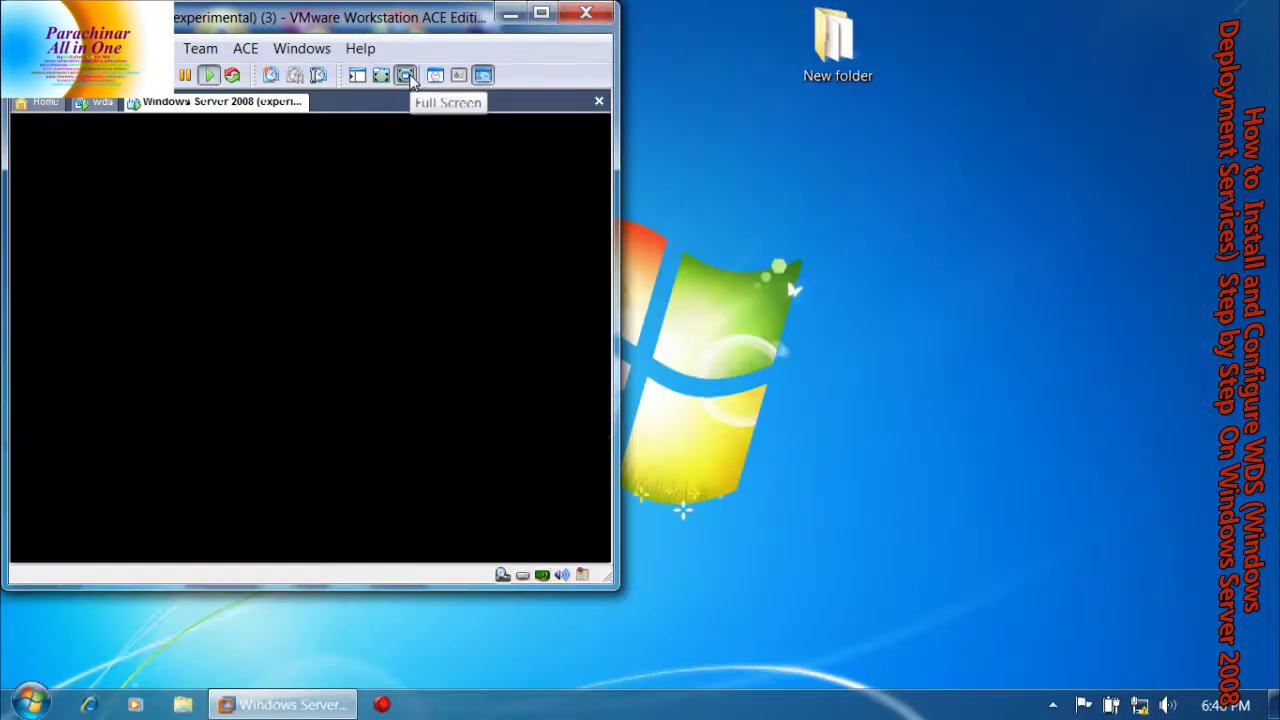
Exit the client VM's full screen, power it off and power it back on
click(412, 82)
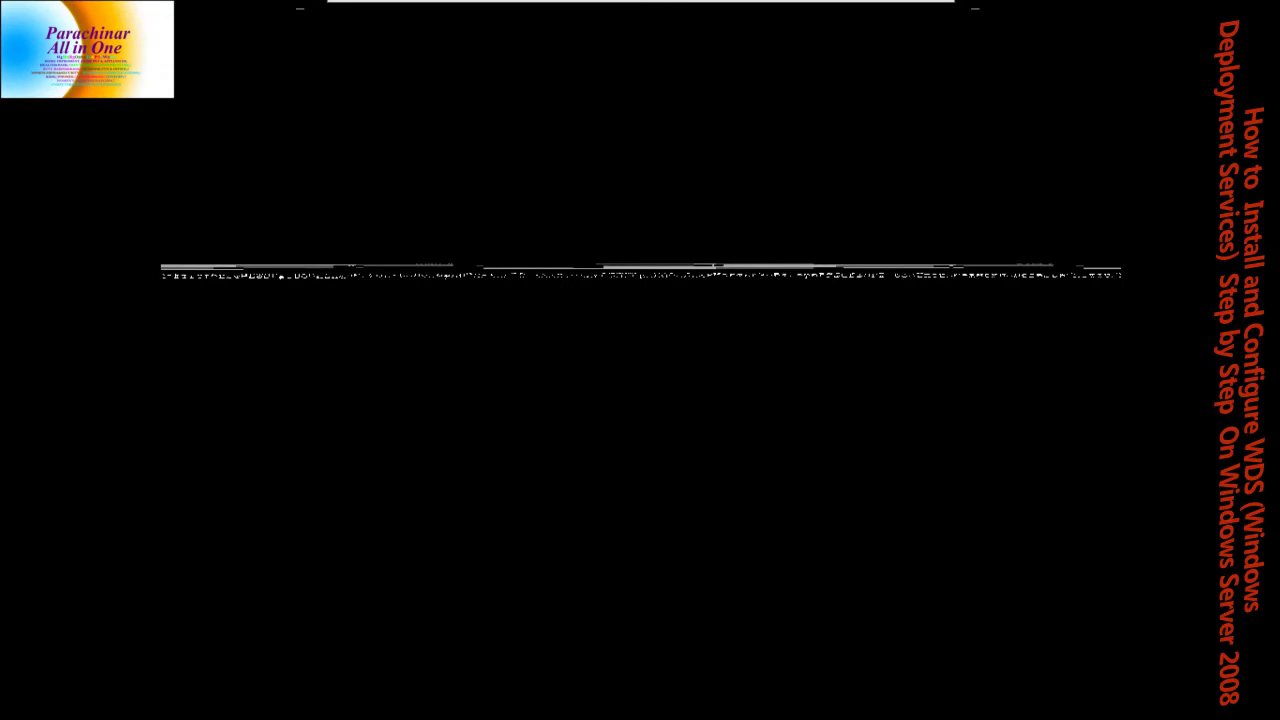
key(Caps_Lock)
mouse_move(600, 9)
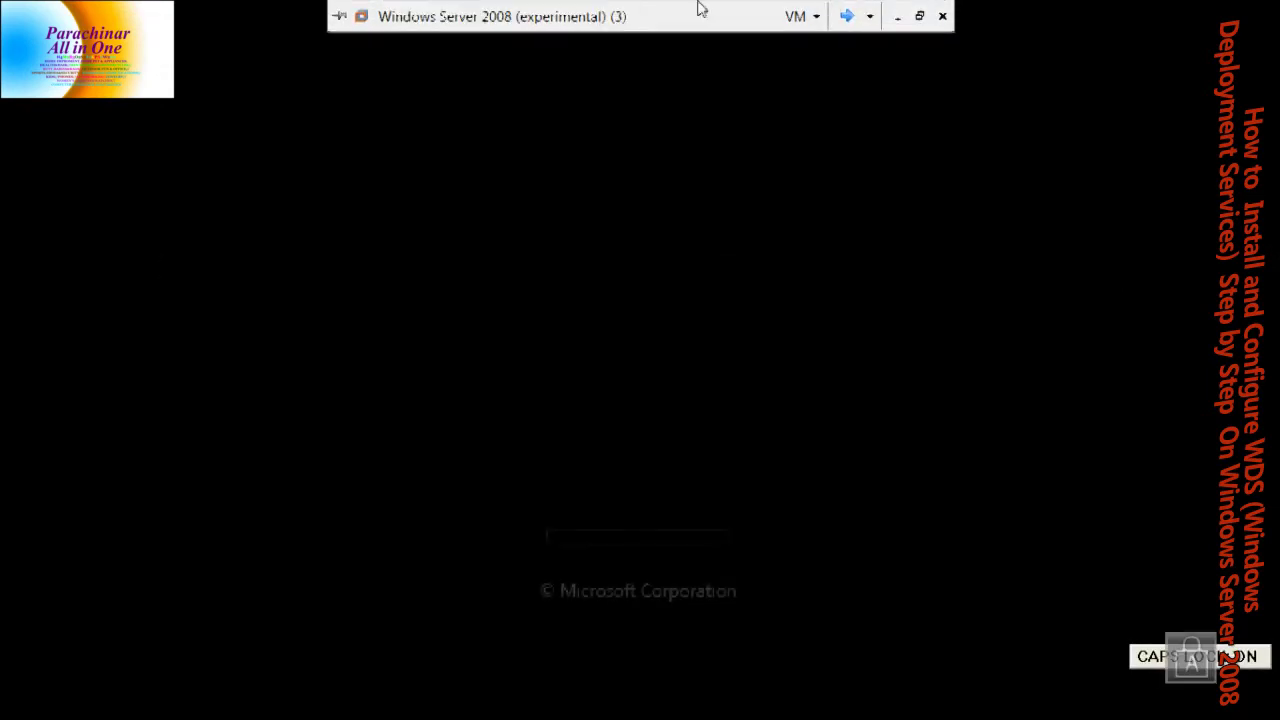
click(917, 16)
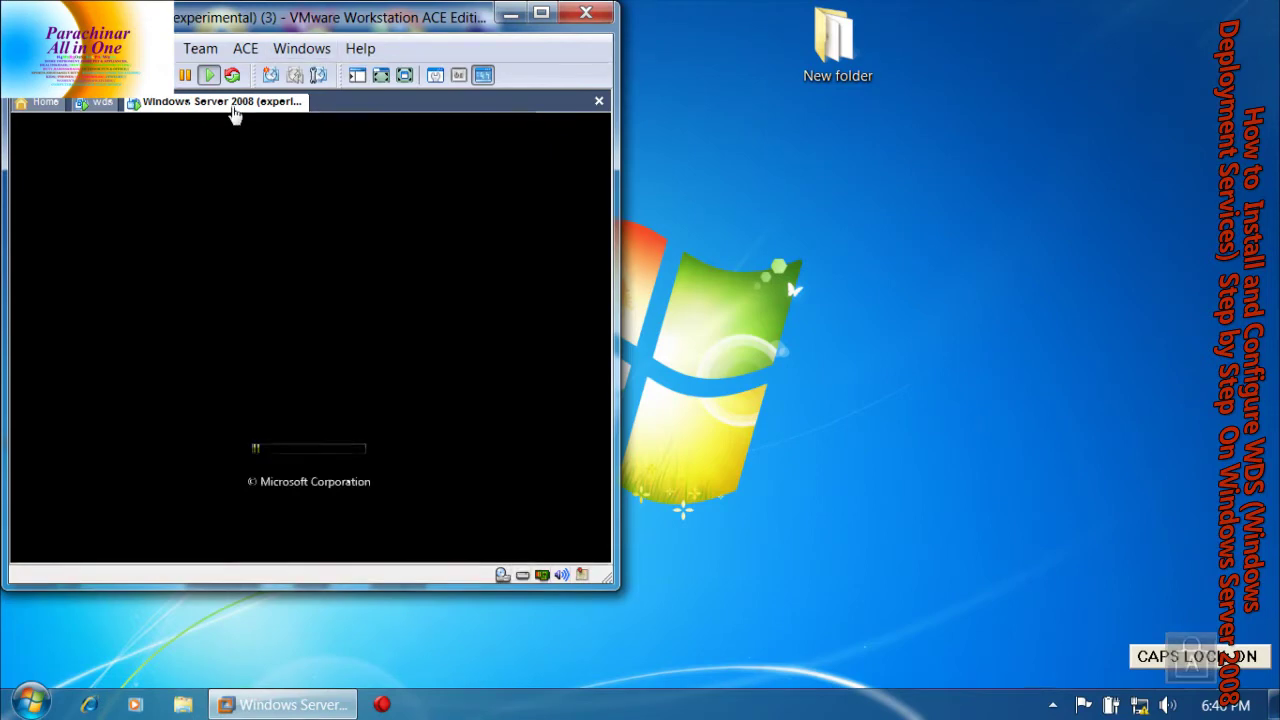
right_click(245, 104)
click(275, 195)
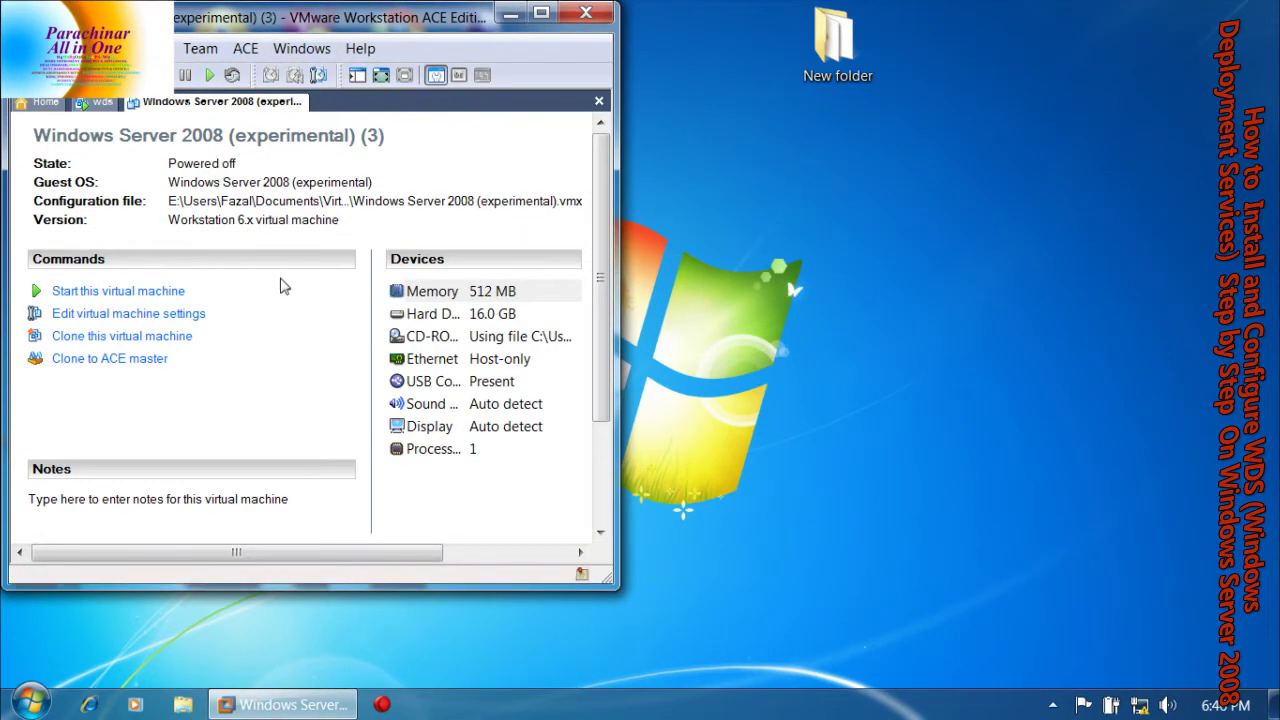
key(ctrl+b)
click(360, 271)
key(Caps_Lock)
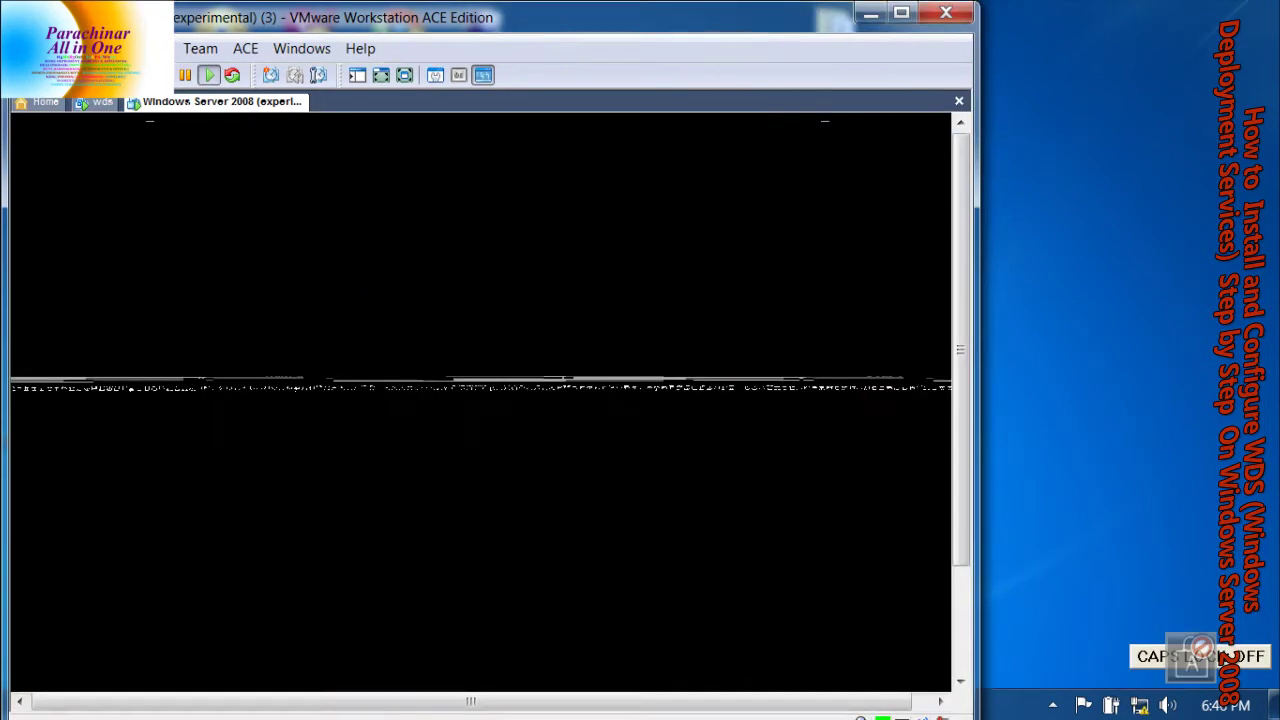
key(Caps_Lock)
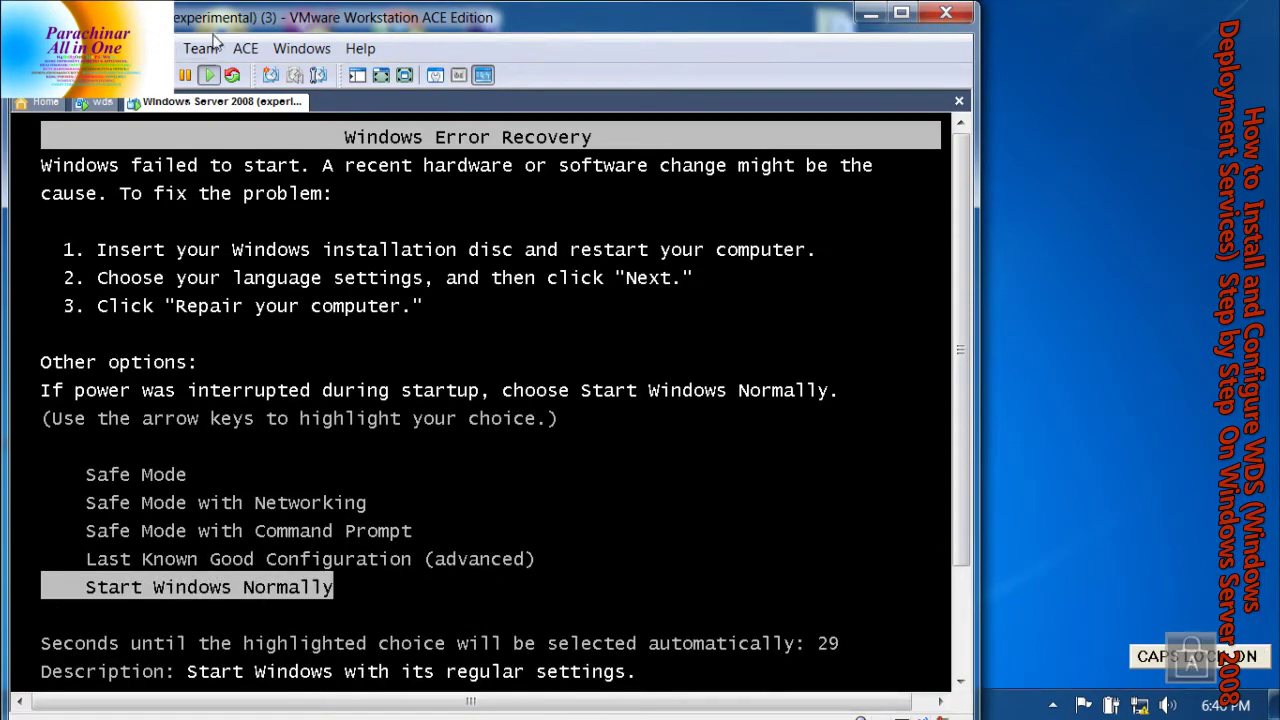
Power-cycle the client VM again until it PXE-boots to Windows Boot Manager
right_click(200, 101)
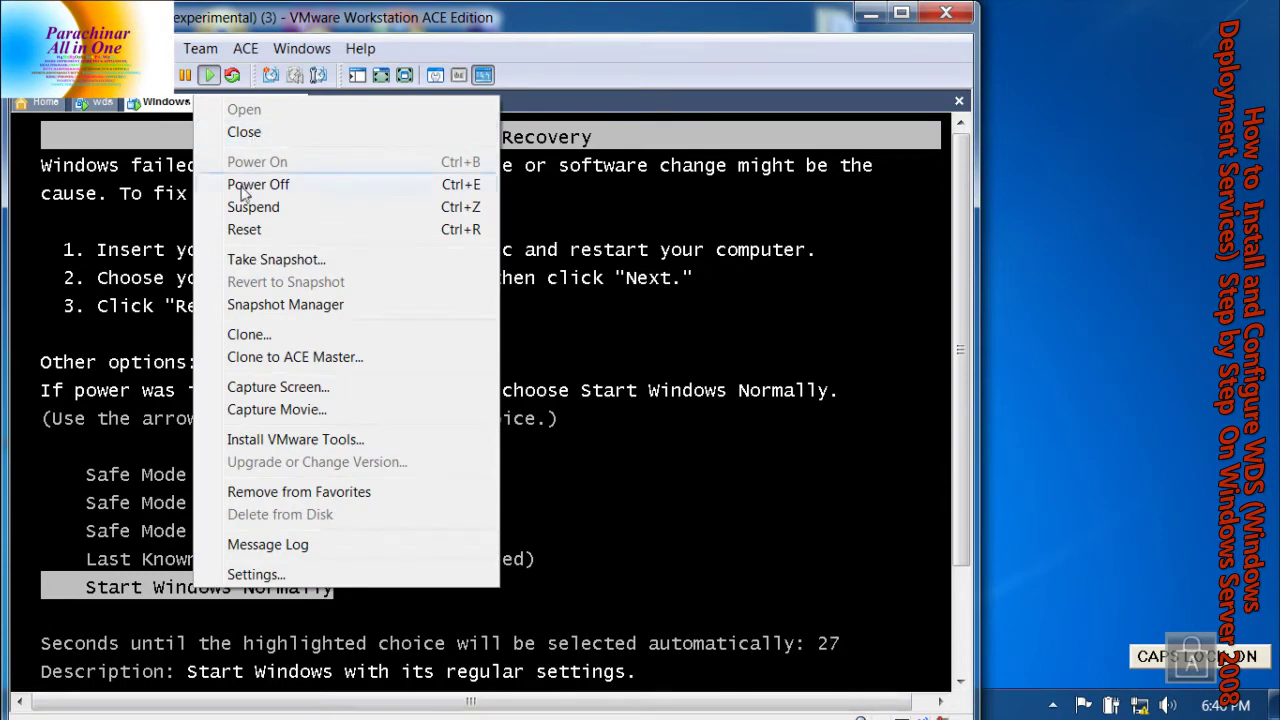
click(250, 184)
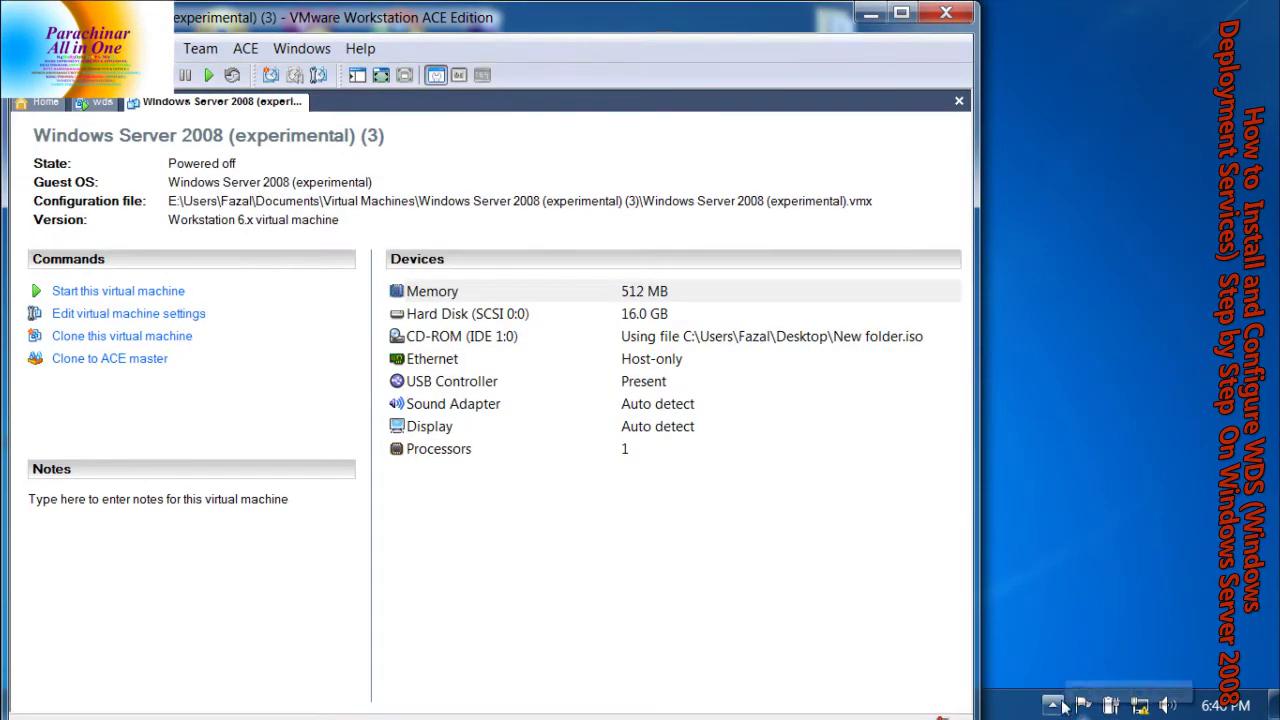
click(1052, 705)
right_click(1033, 562)
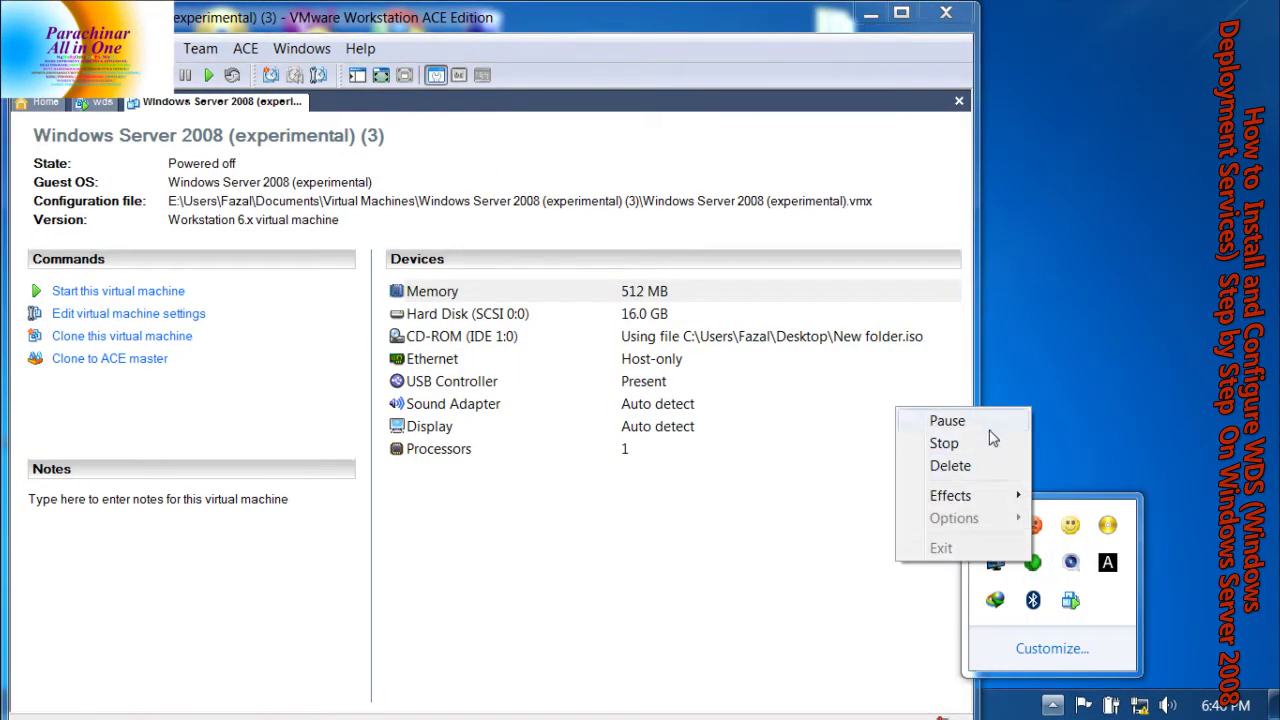
click(945, 421)
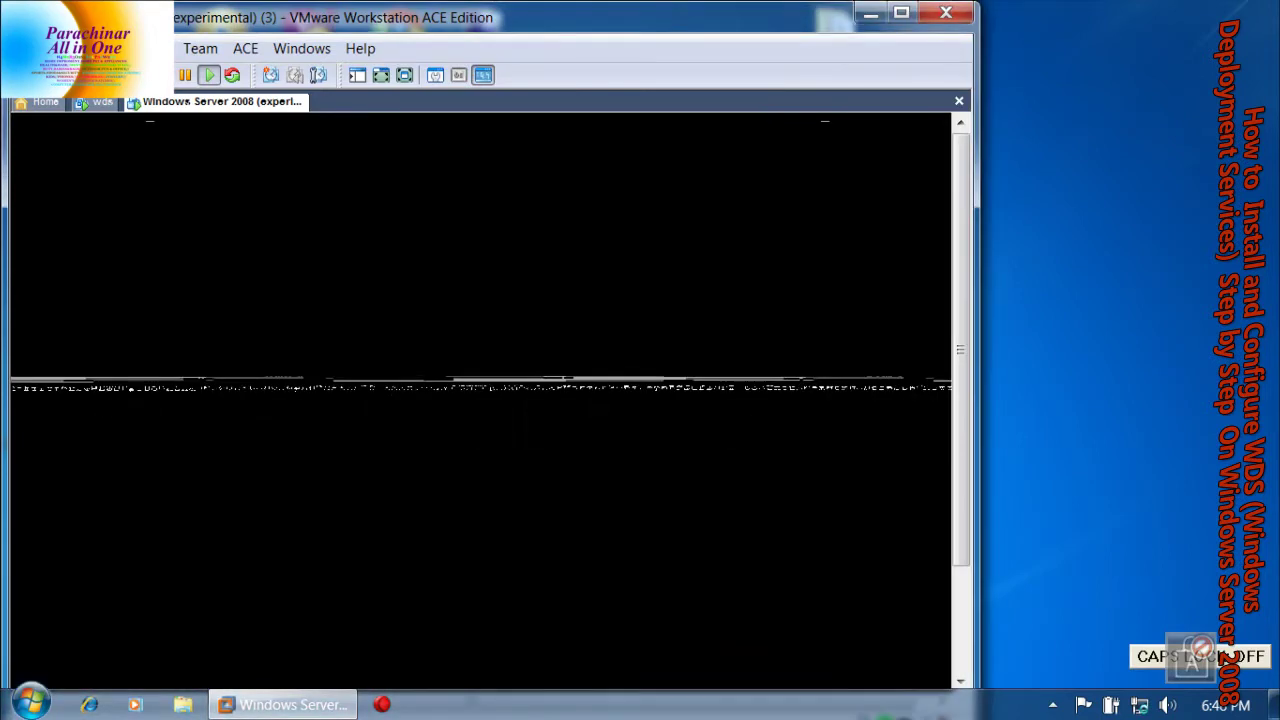
key(Caps_Lock)
key(F10)
key(Caps_Lock)
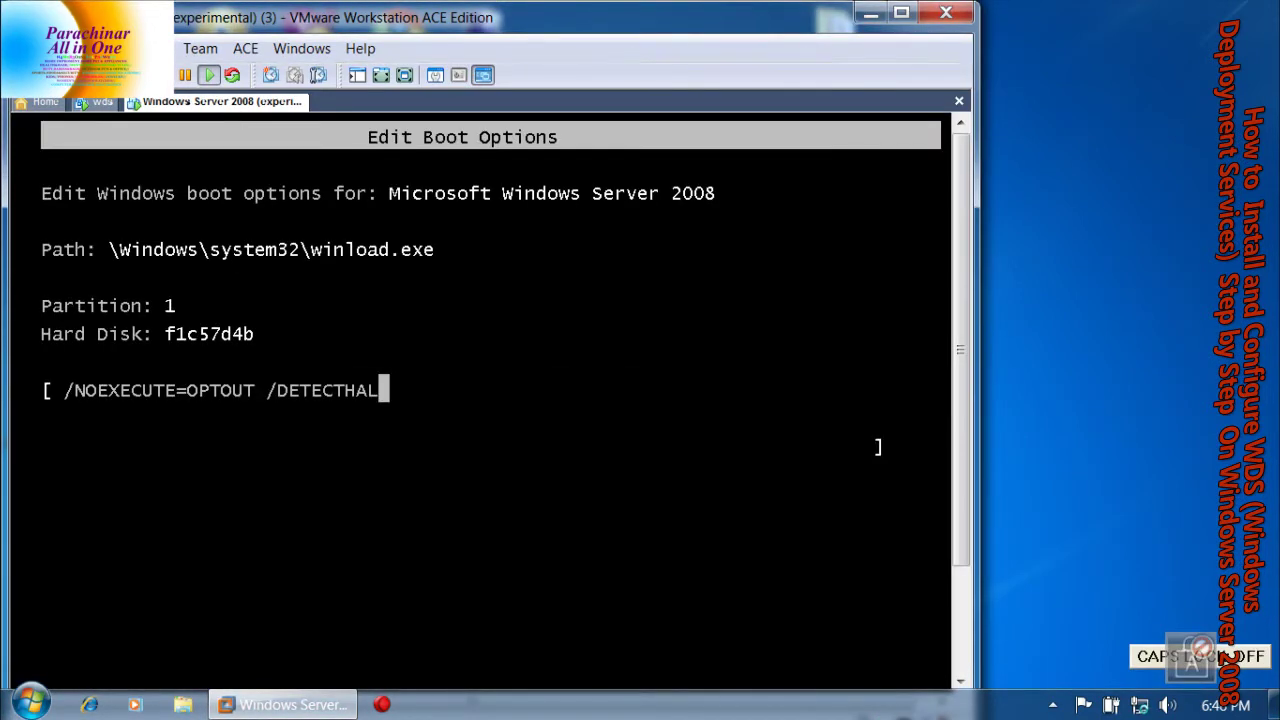
key(Caps_Lock)
right_click(170, 104)
click(203, 189)
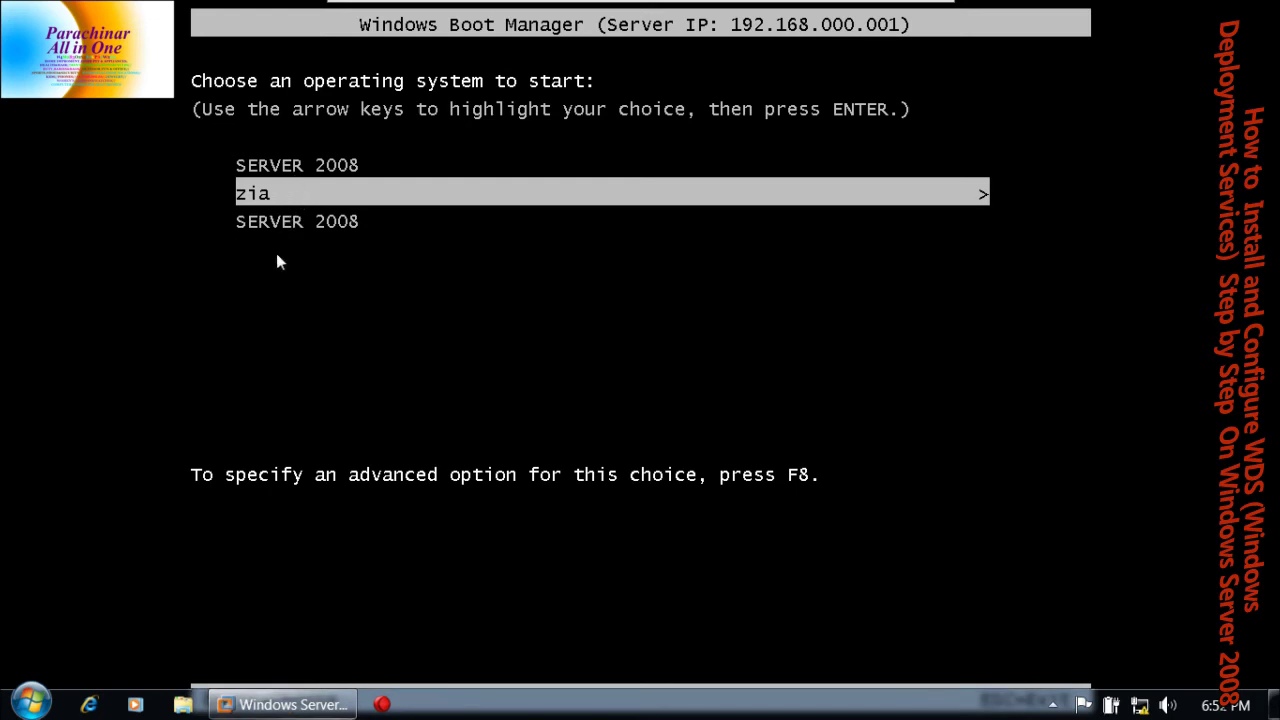
Choose zia in Windows Boot Manager and boot it, loading files from 192.168.0.1
click(267, 281)
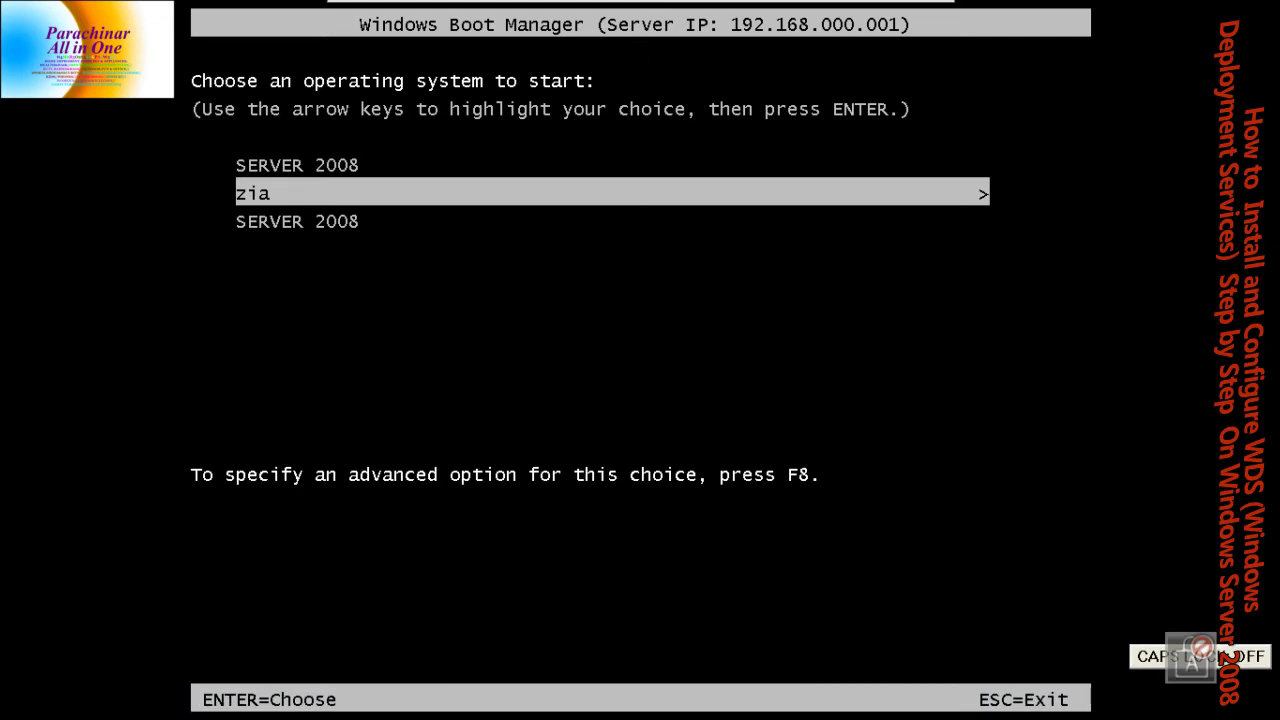
key(Up)
key(Down)
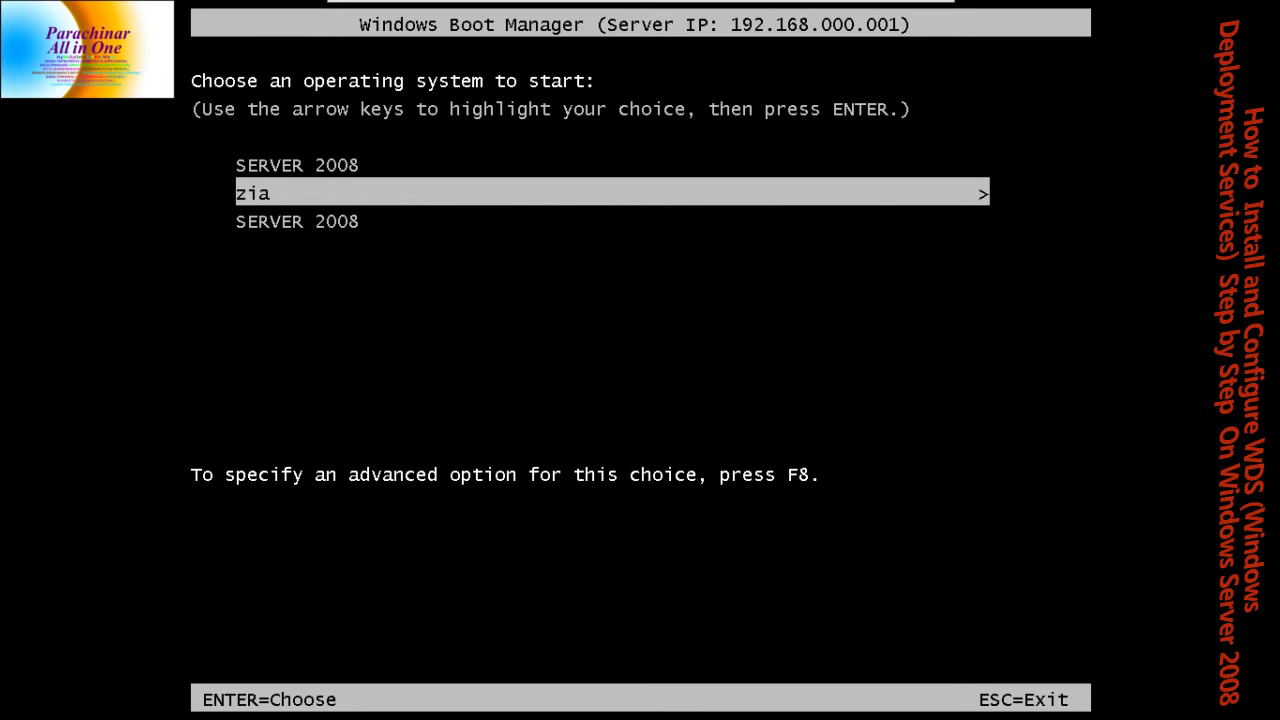
key(Return)
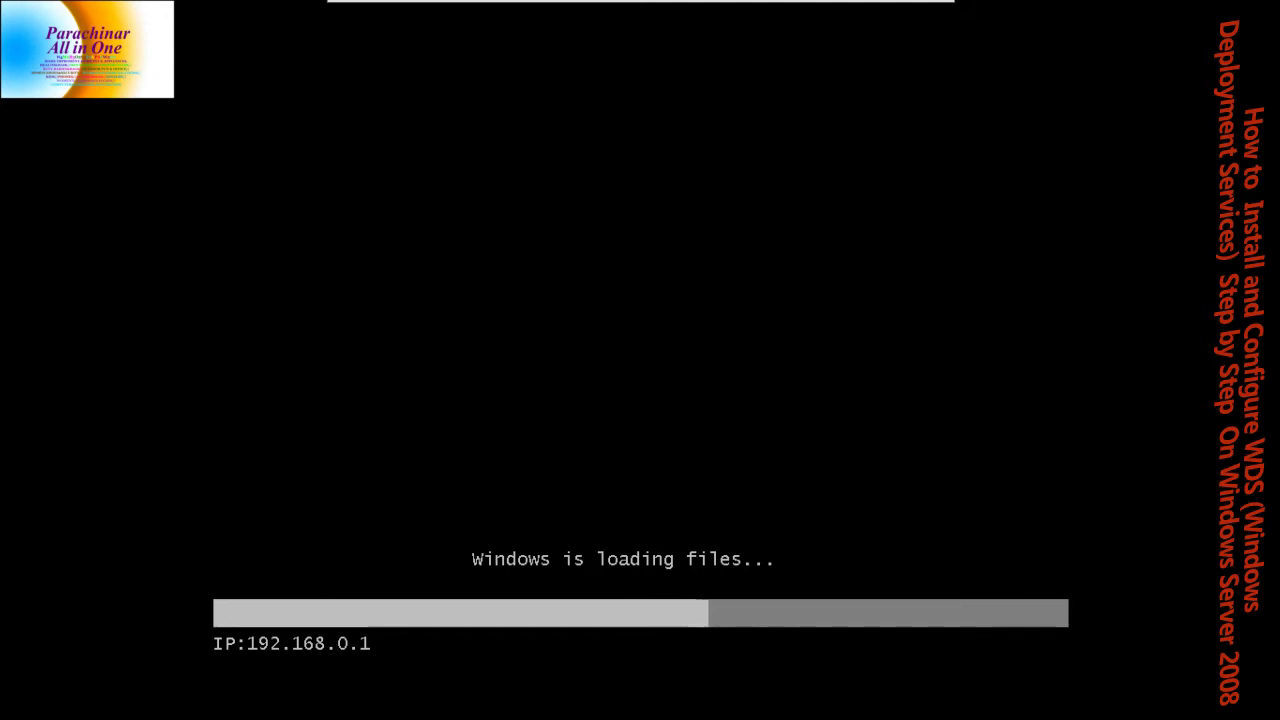
key(Caps_Lock)
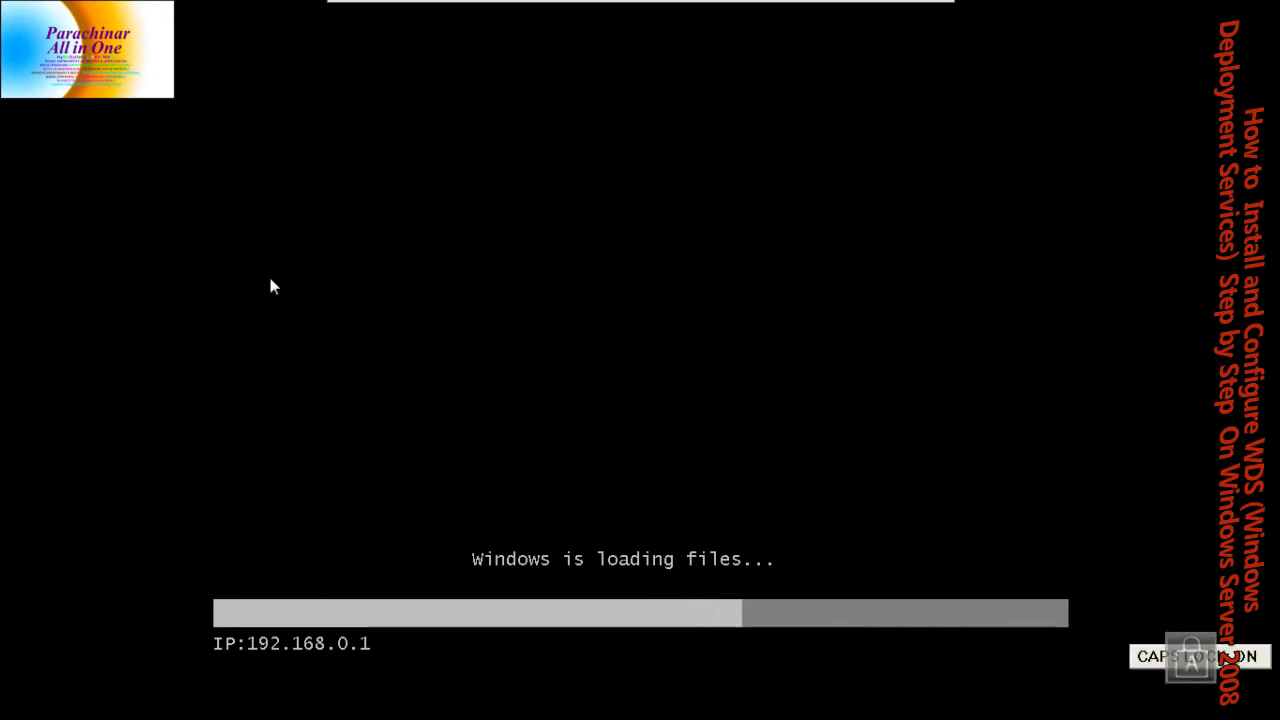
key(Caps_Lock)
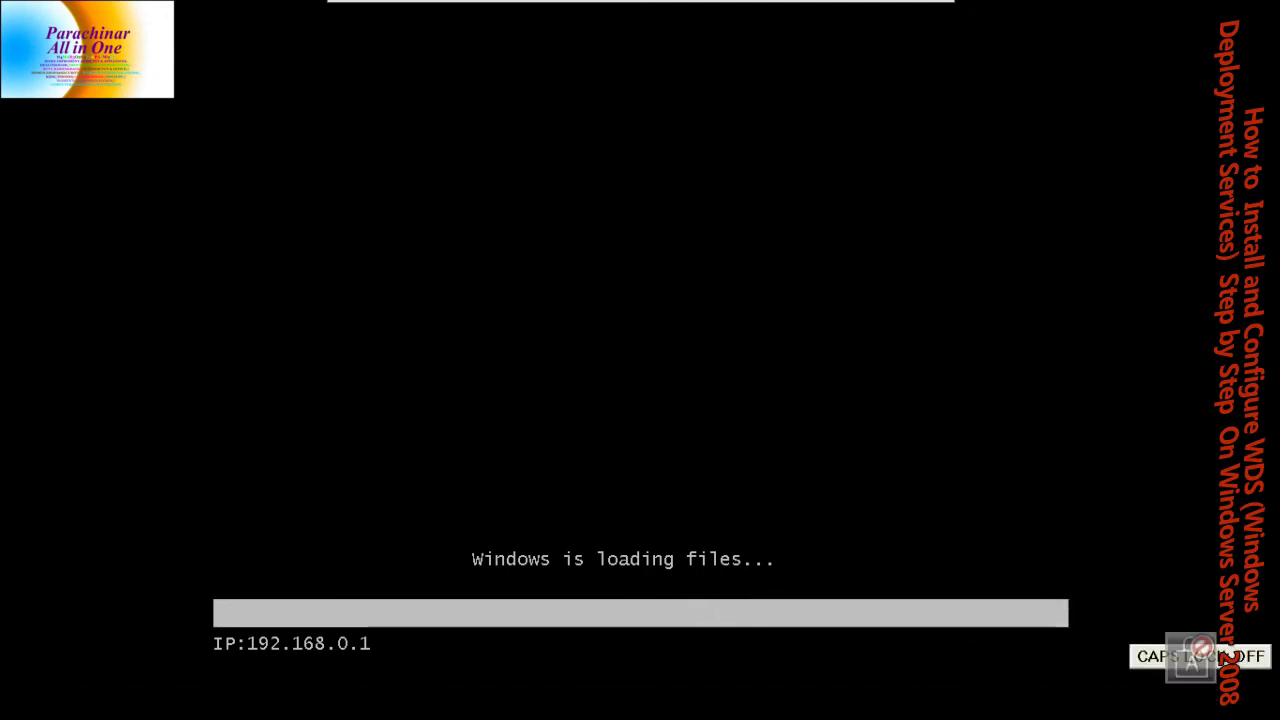
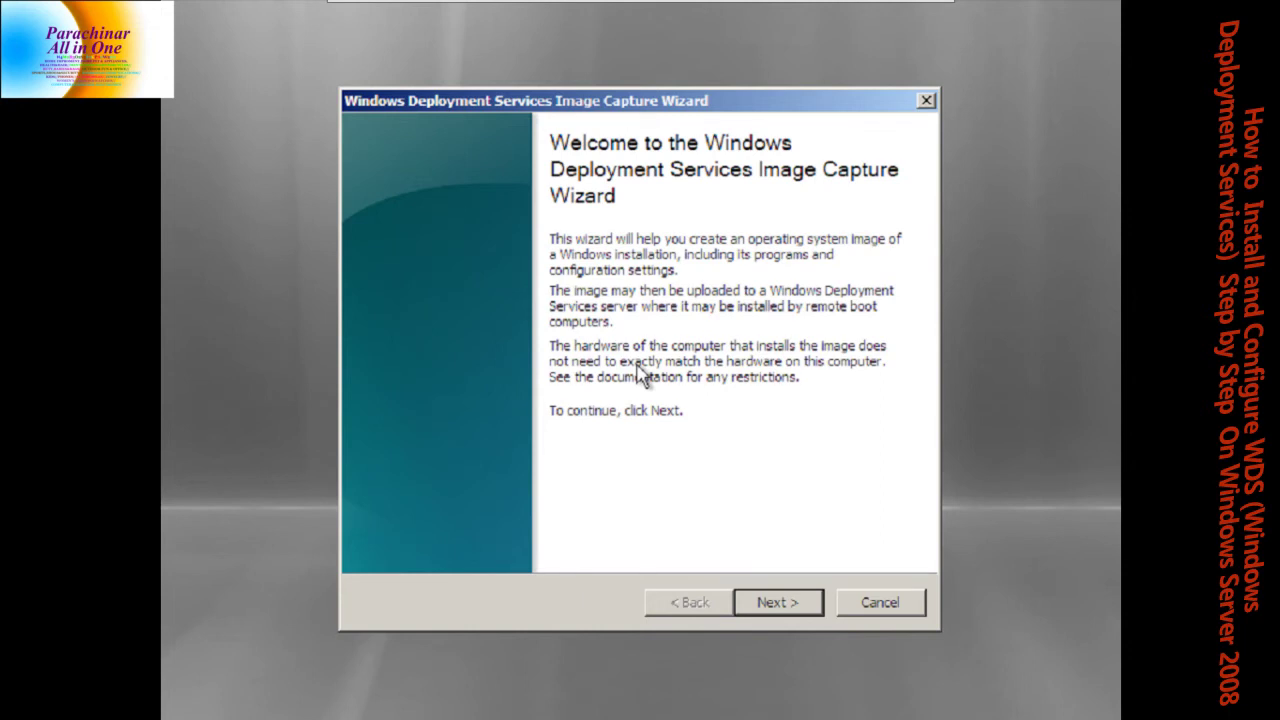
Choose volume C:\ as the volume to capture
key(Return)
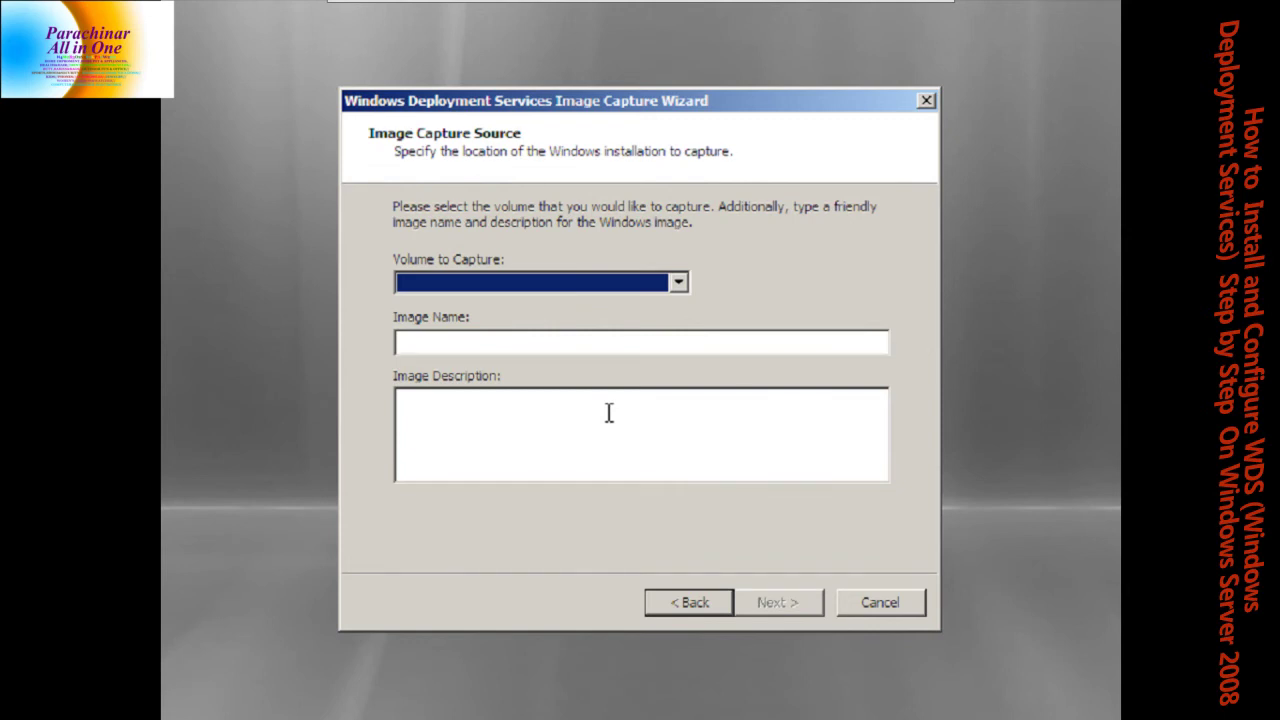
click(678, 284)
click(667, 303)
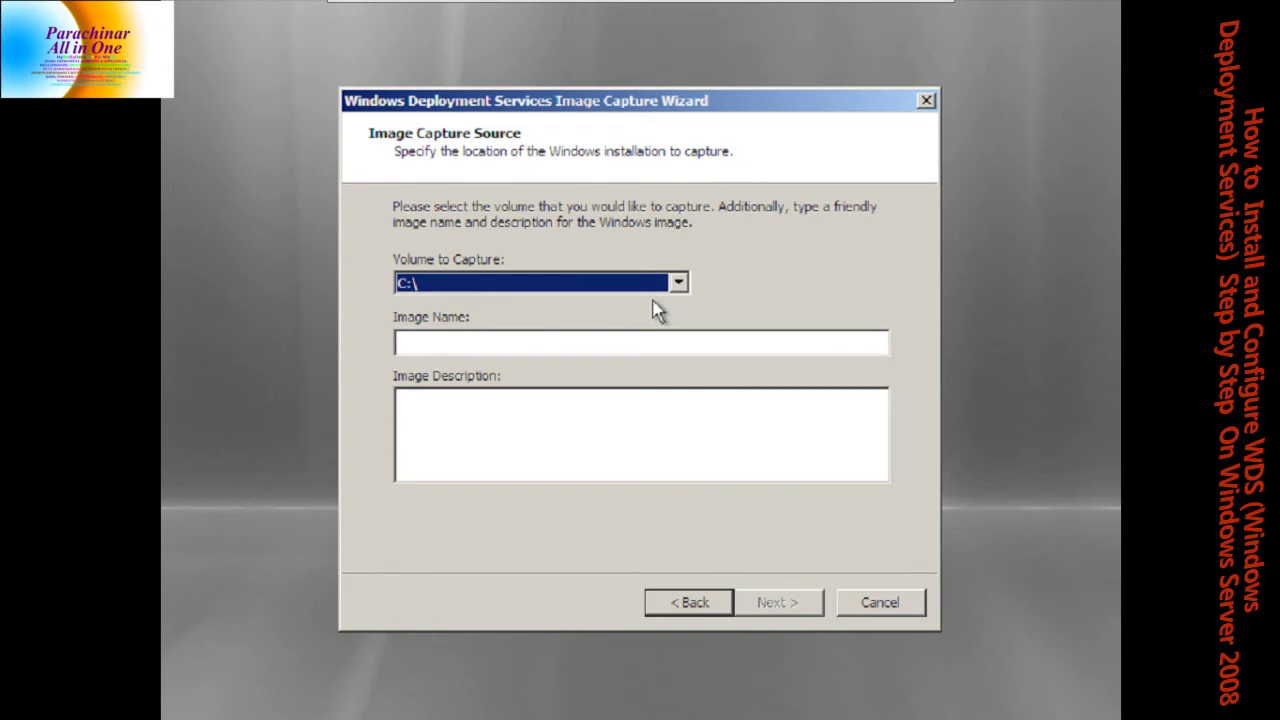
Enter raza.wim as both the image name and the image description
click(620, 341)
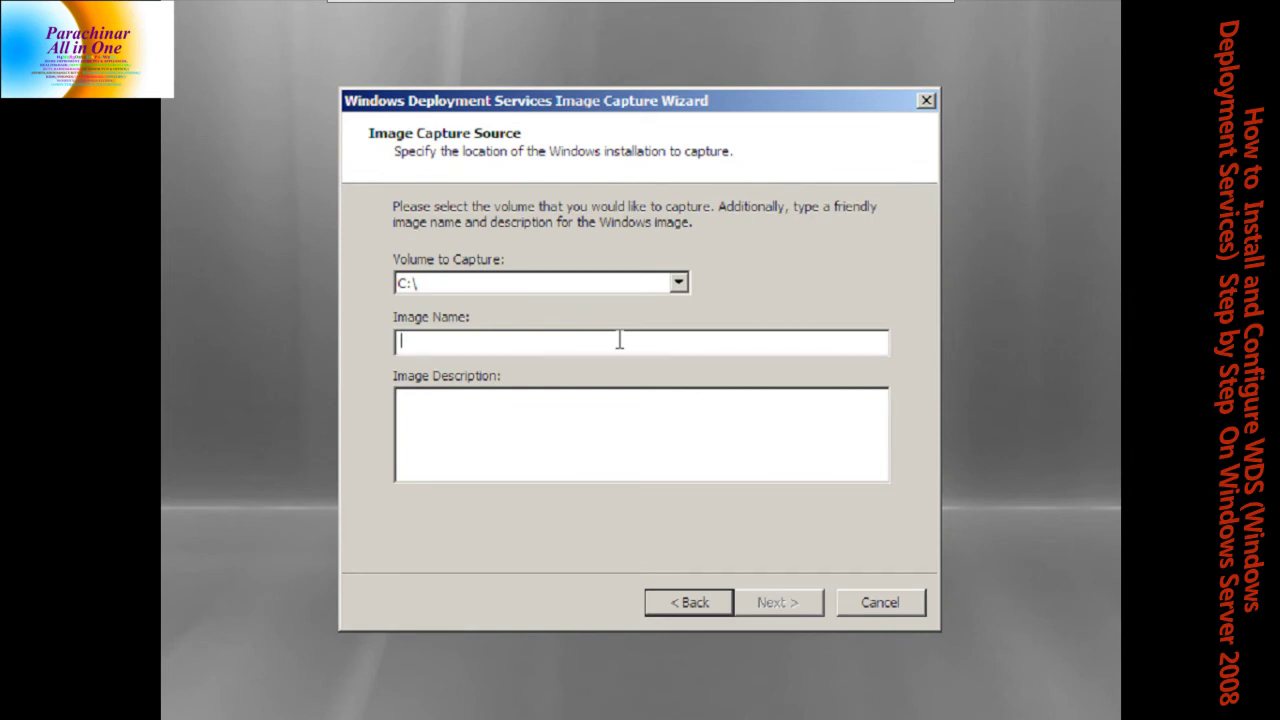
text(raza.wim)
key(ctrl+a)
key(BackSpace)
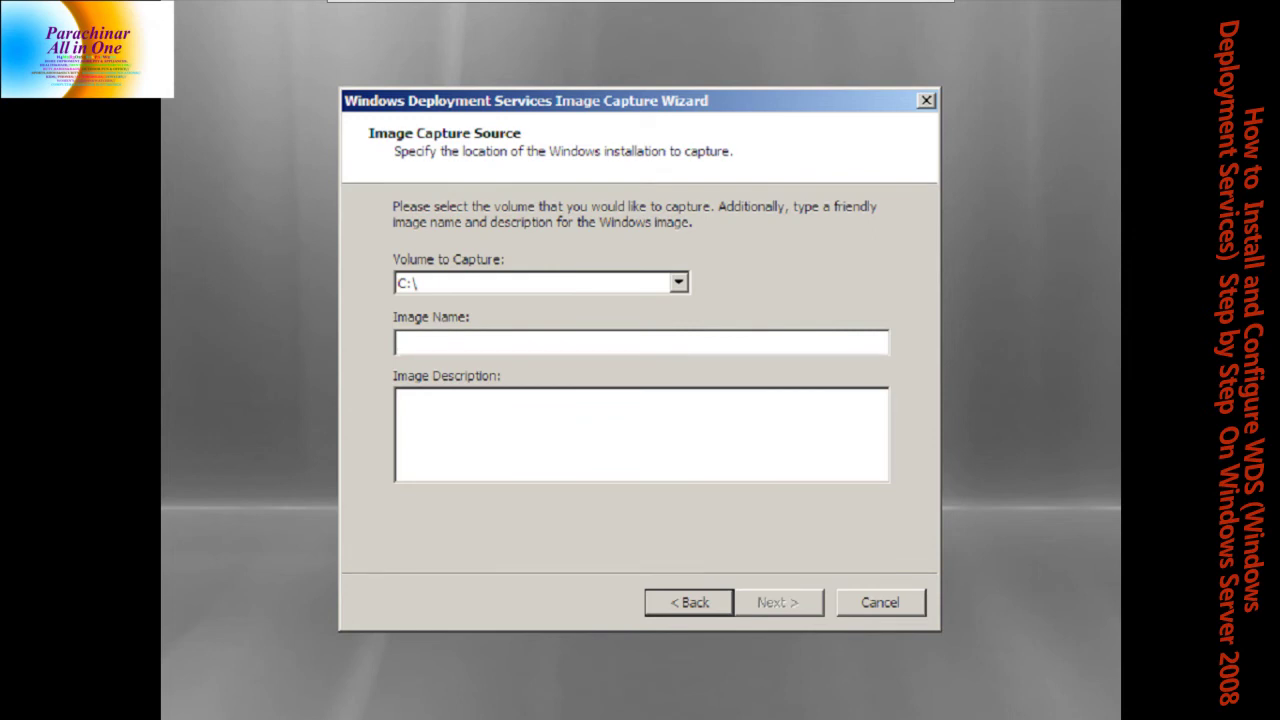
key(ctrl+z)
key(ctrl+c)
key(Tab)
key(ctrl+v)
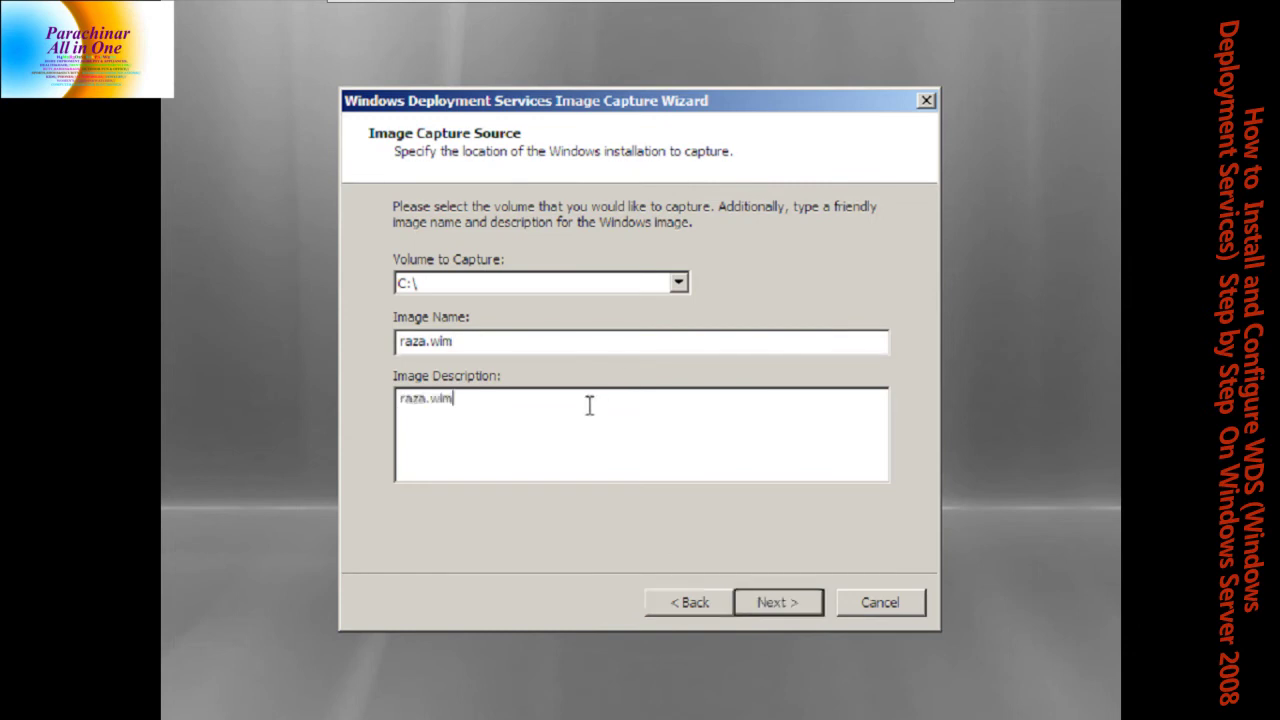
click(780, 602)
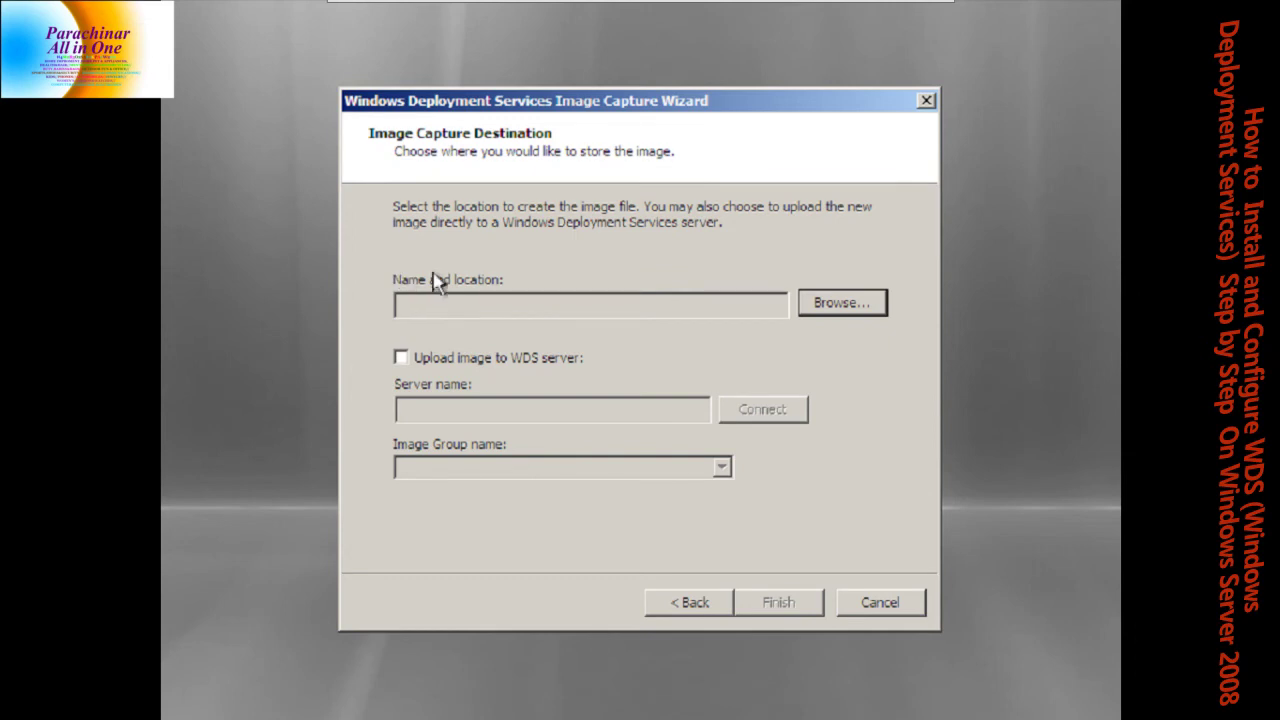
Save the captured image file as raza.wim on the Local Disk (C:) drive
click(808, 300)
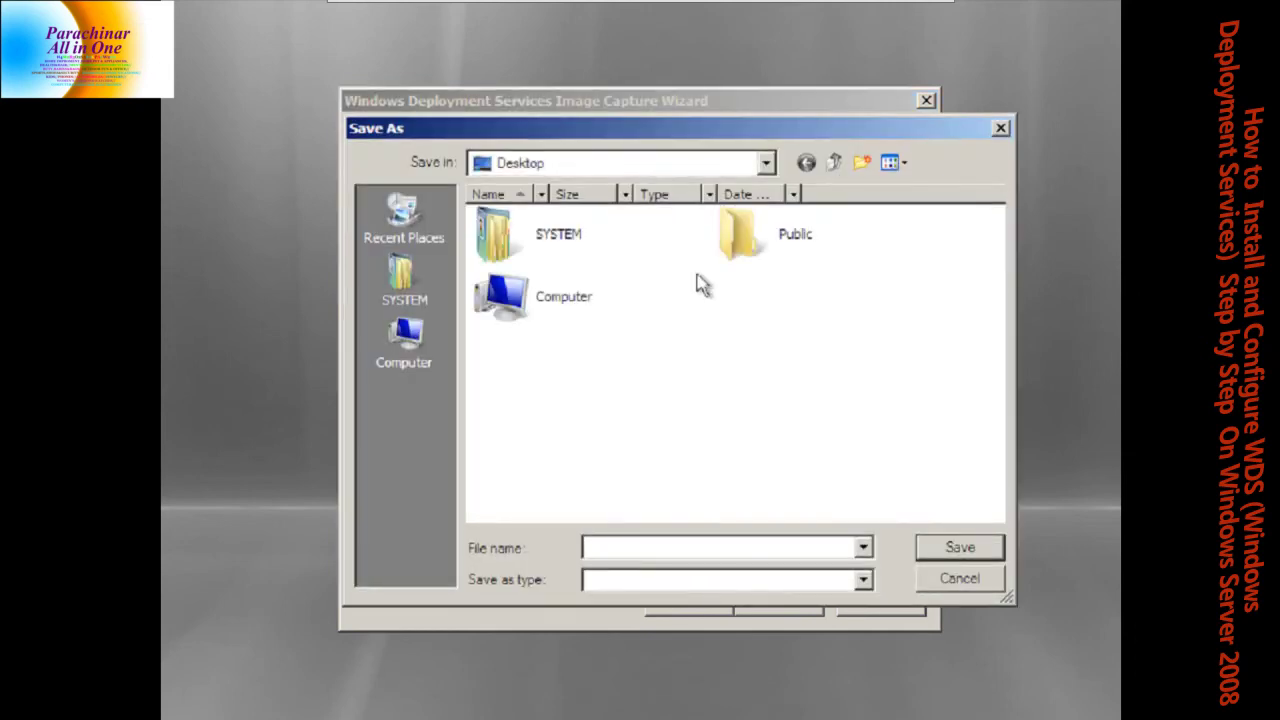
double_click(502, 293)
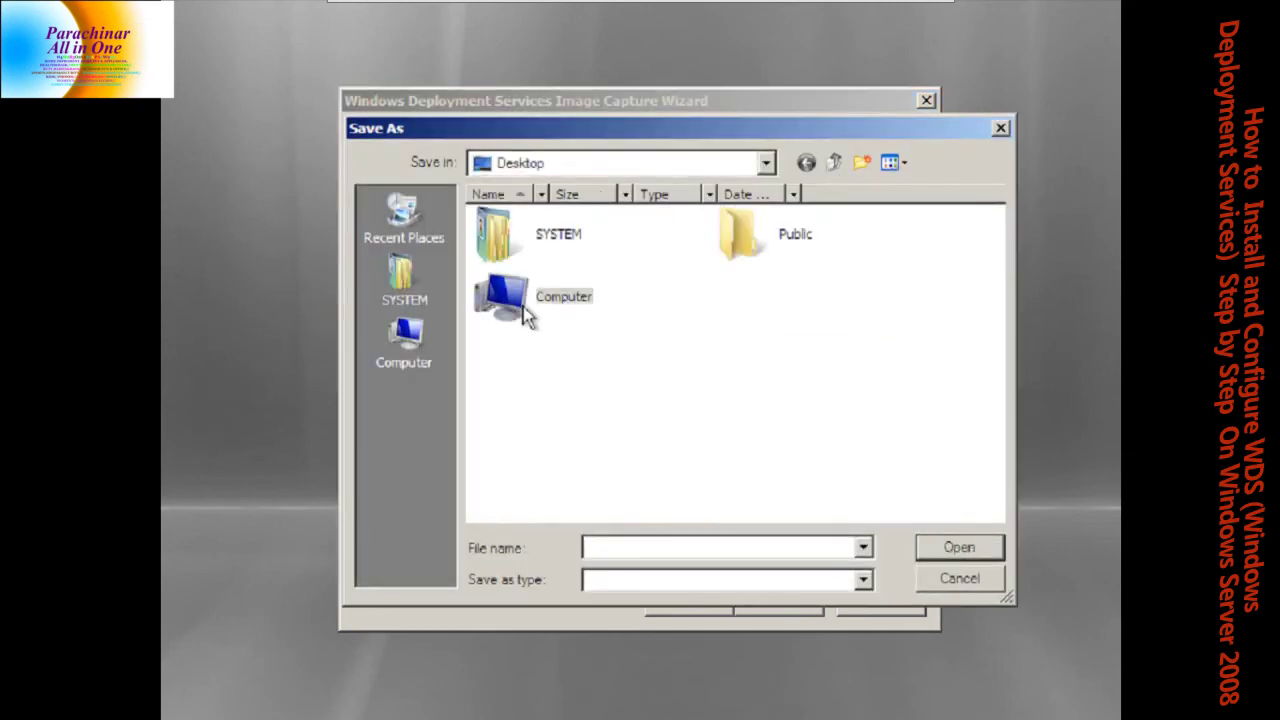
click(532, 286)
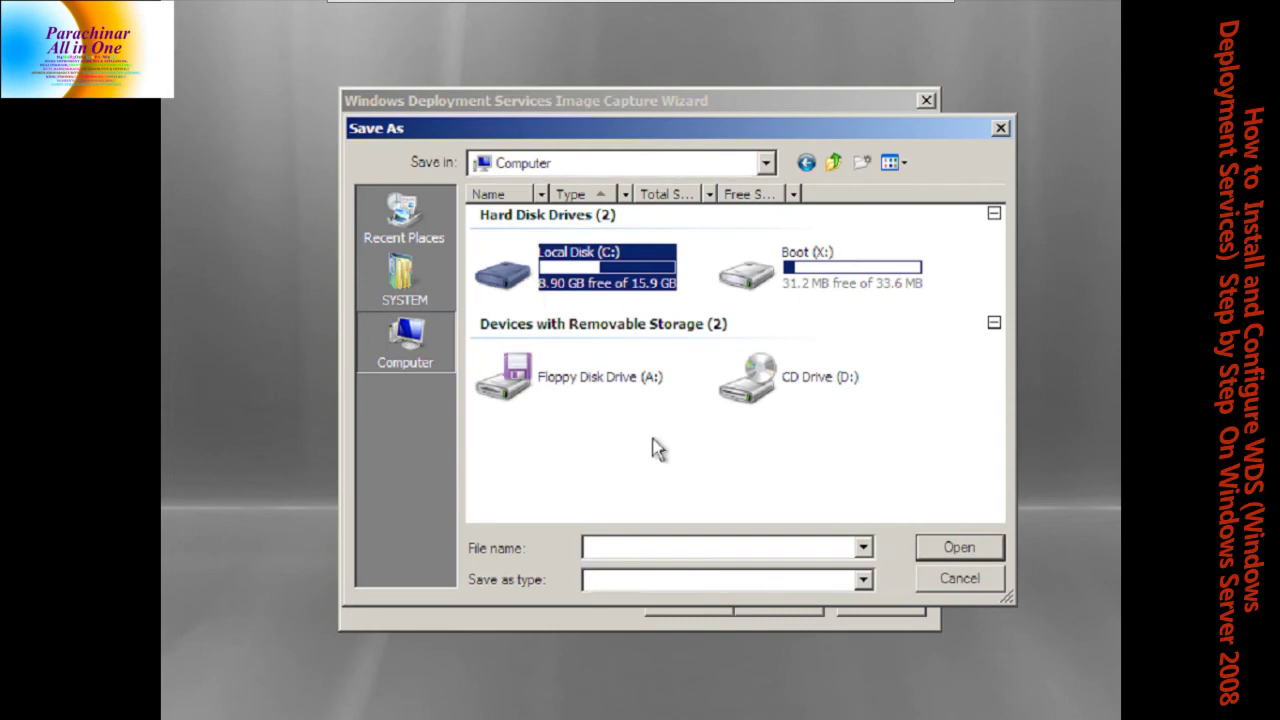
click(963, 544)
click(637, 548)
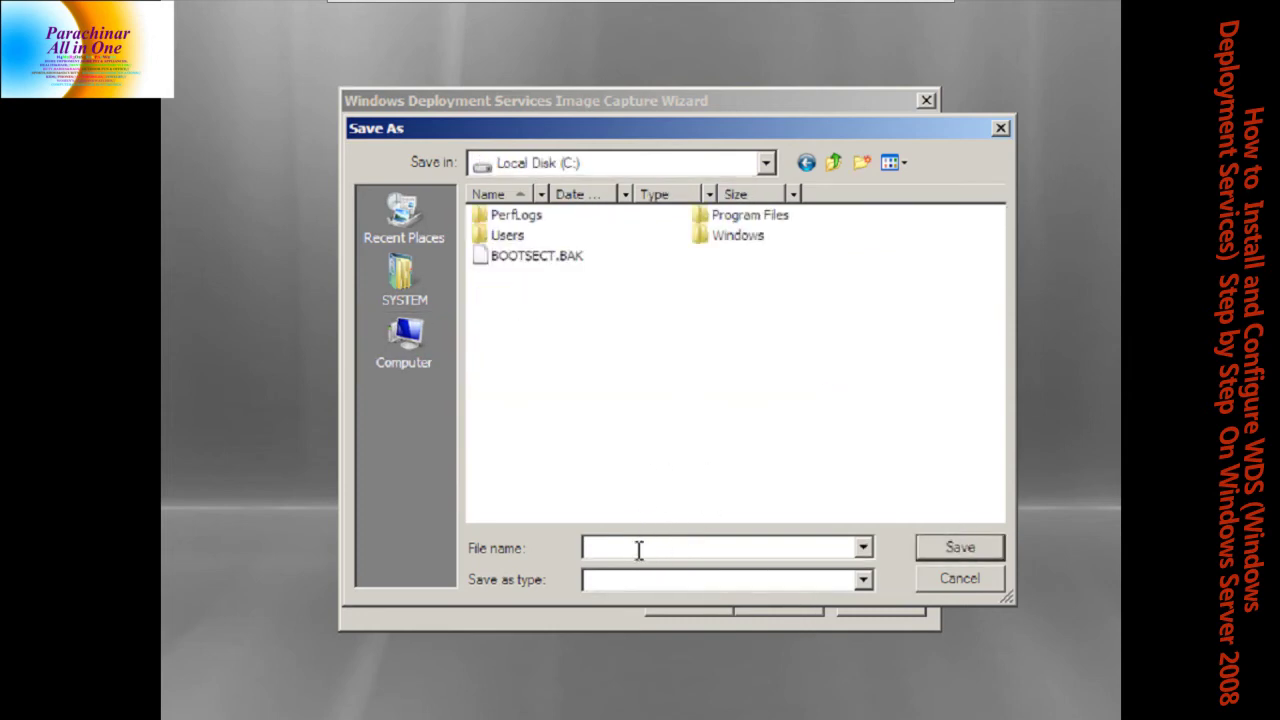
text(raza.wim)
click(955, 556)
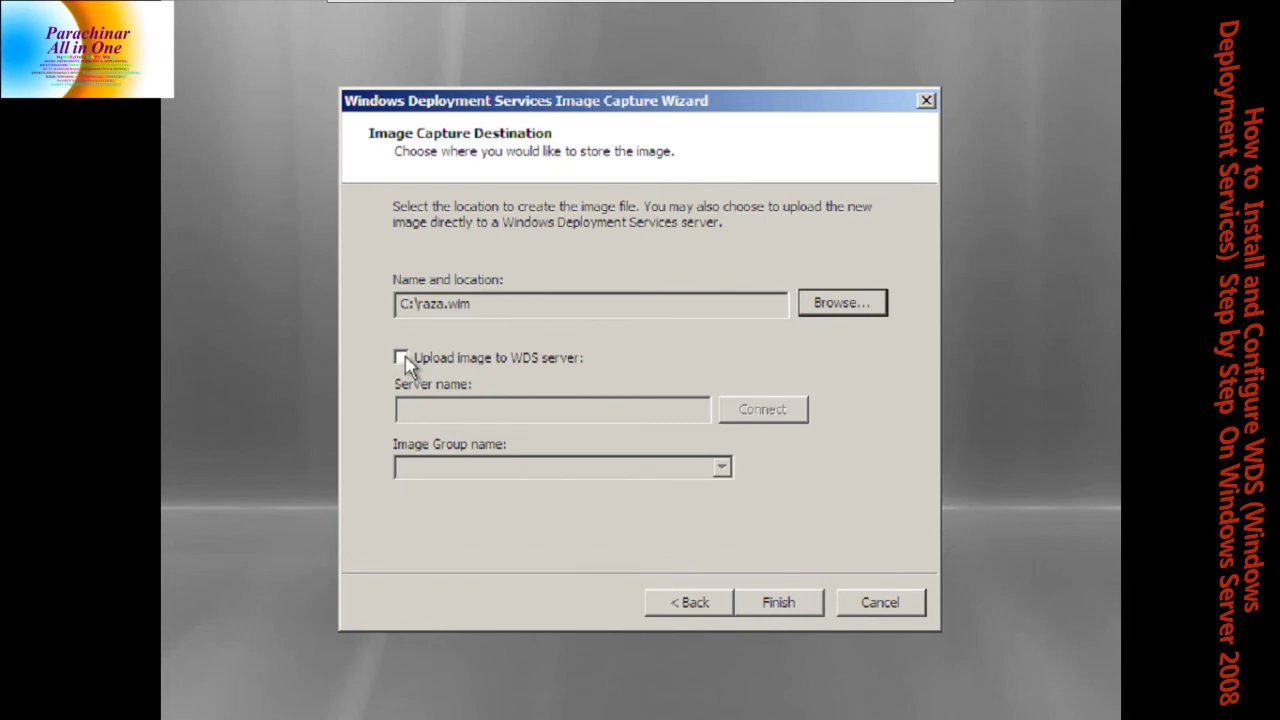
key(Caps_Lock)
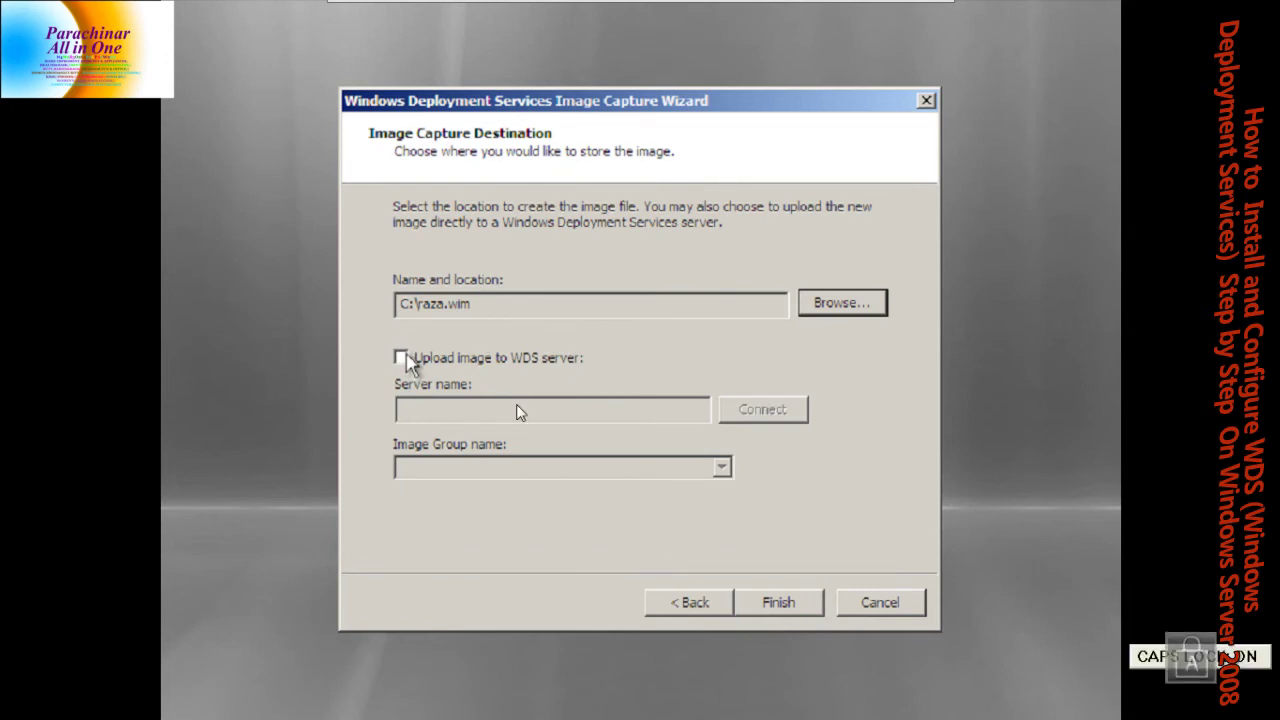
Enable upload to WDS server WIN-SHFGZ47X0EE, correcting the name, and connect
click(404, 359)
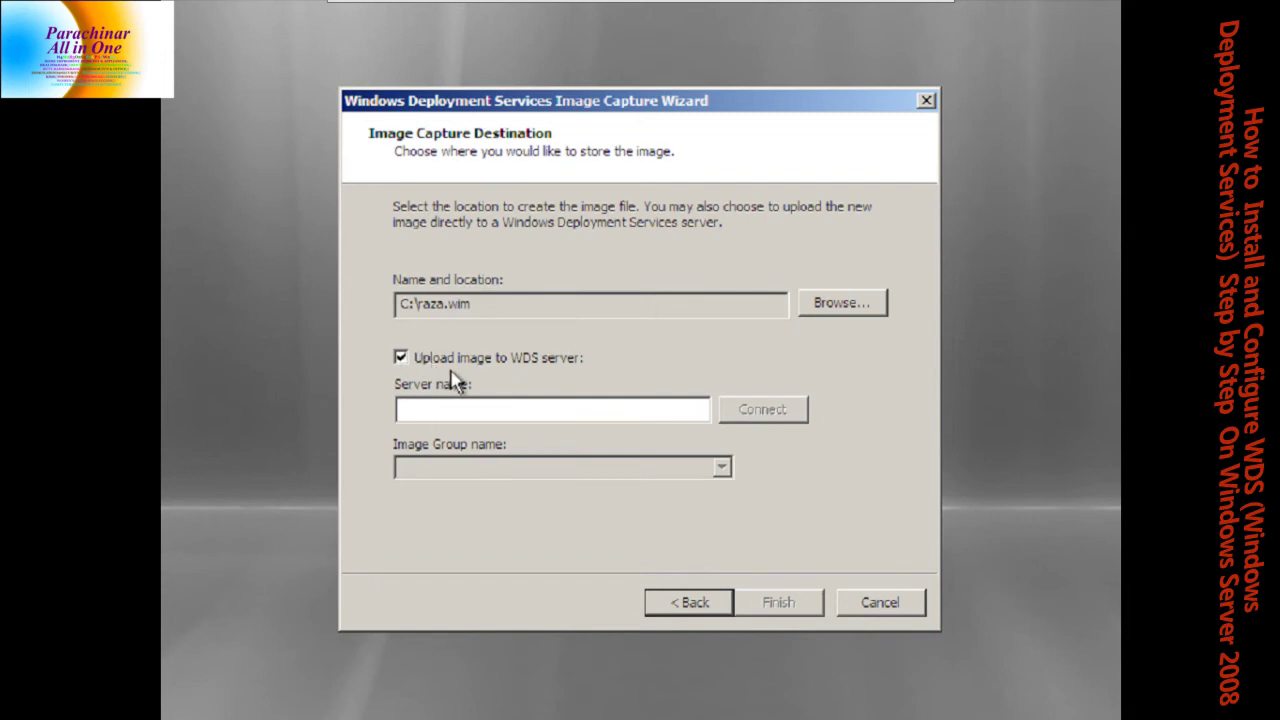
click(430, 405)
key(Caps_Lock)
text(WIN-)
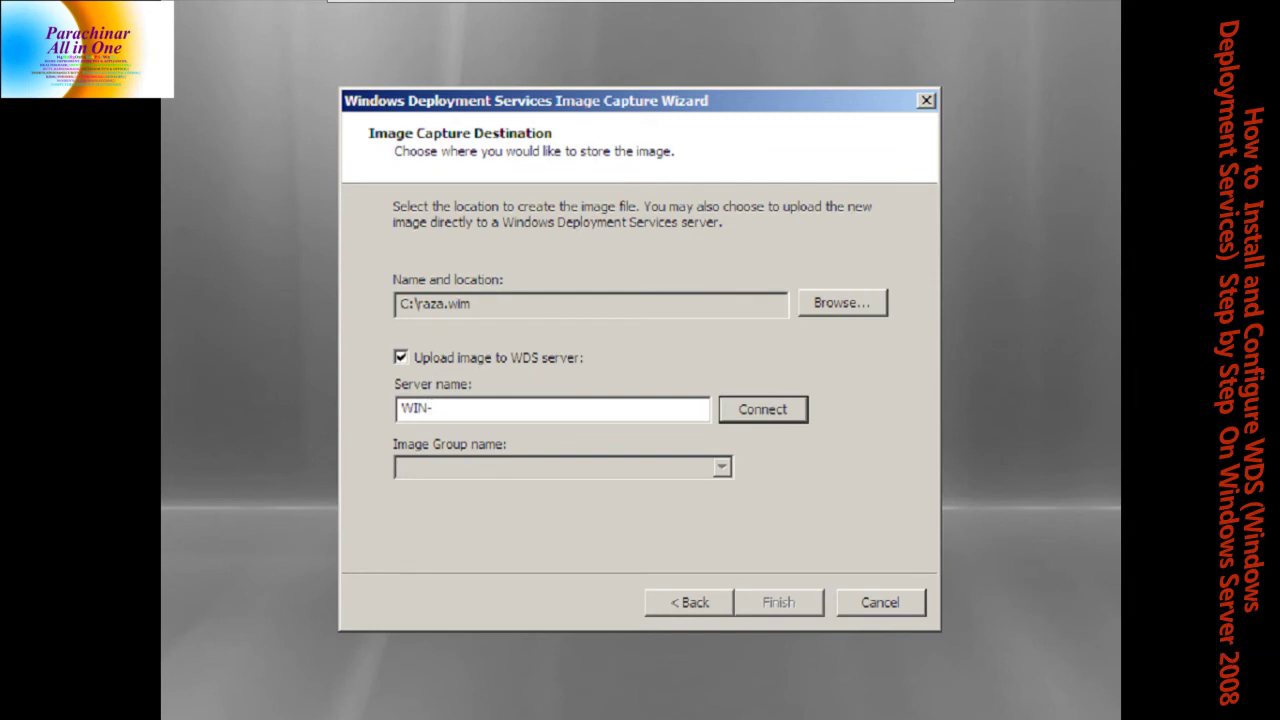
text(SHFG)
text(47X0EE3)
key(BackSpace)
click(478, 408)
key(Left)
key(Left)
text(Z)
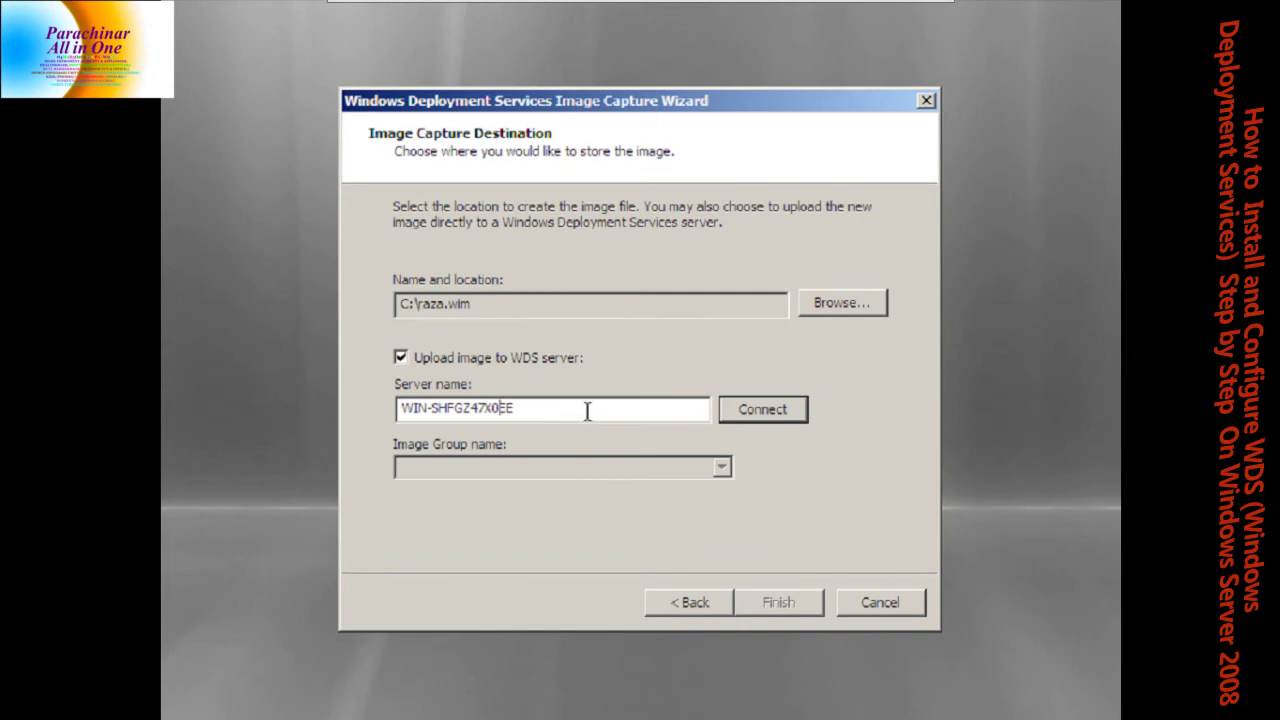
click(731, 417)
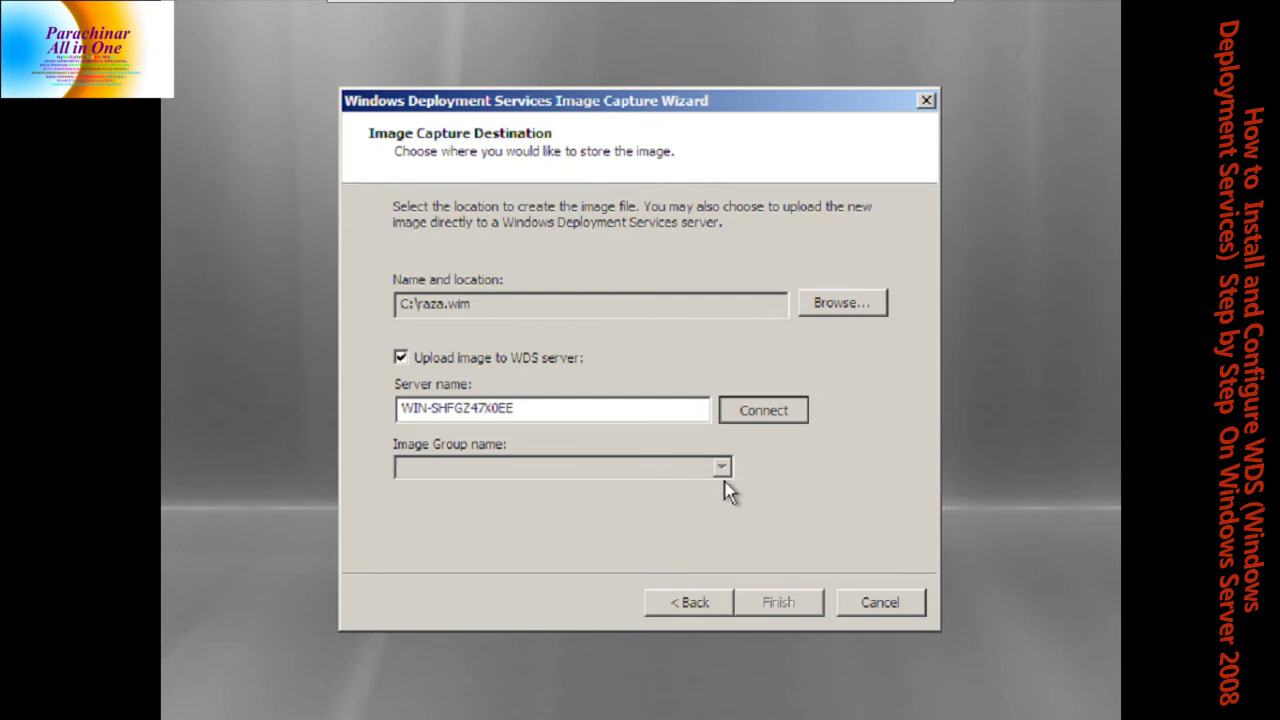
Enter the domain administrator user name in the server sign-in dialog
key(Return)
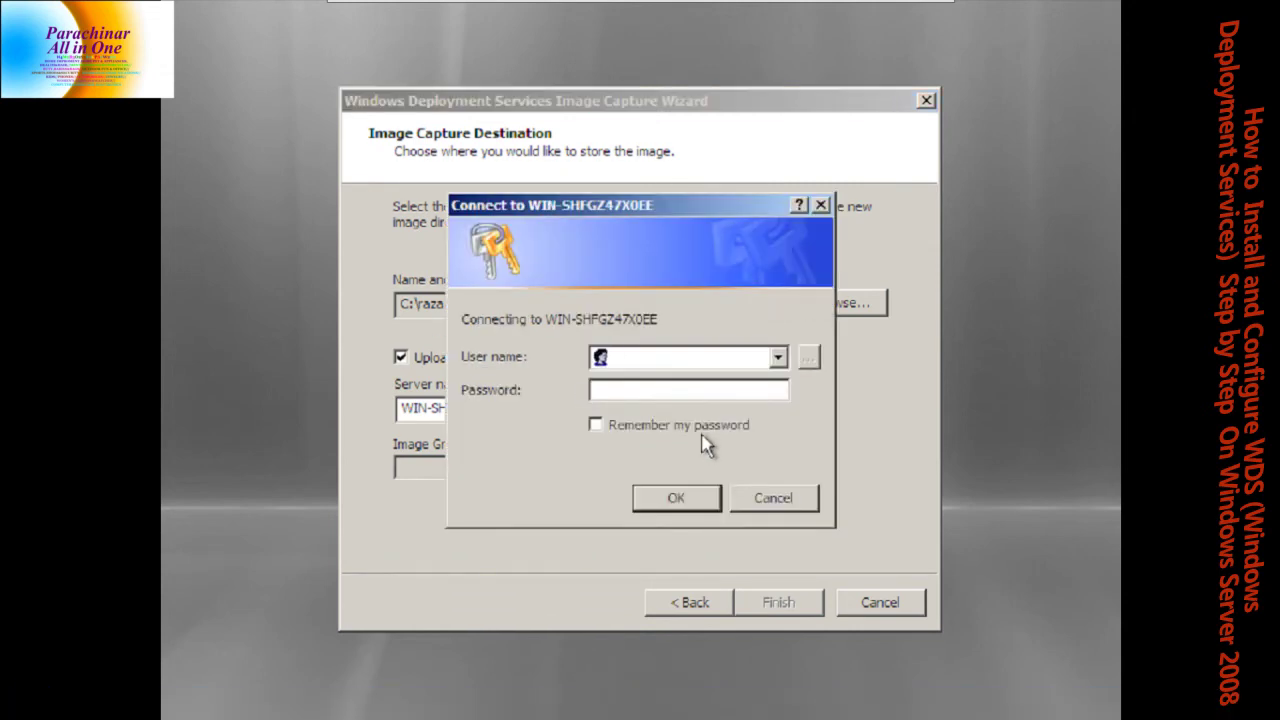
drag(563, 200, 524, 226)
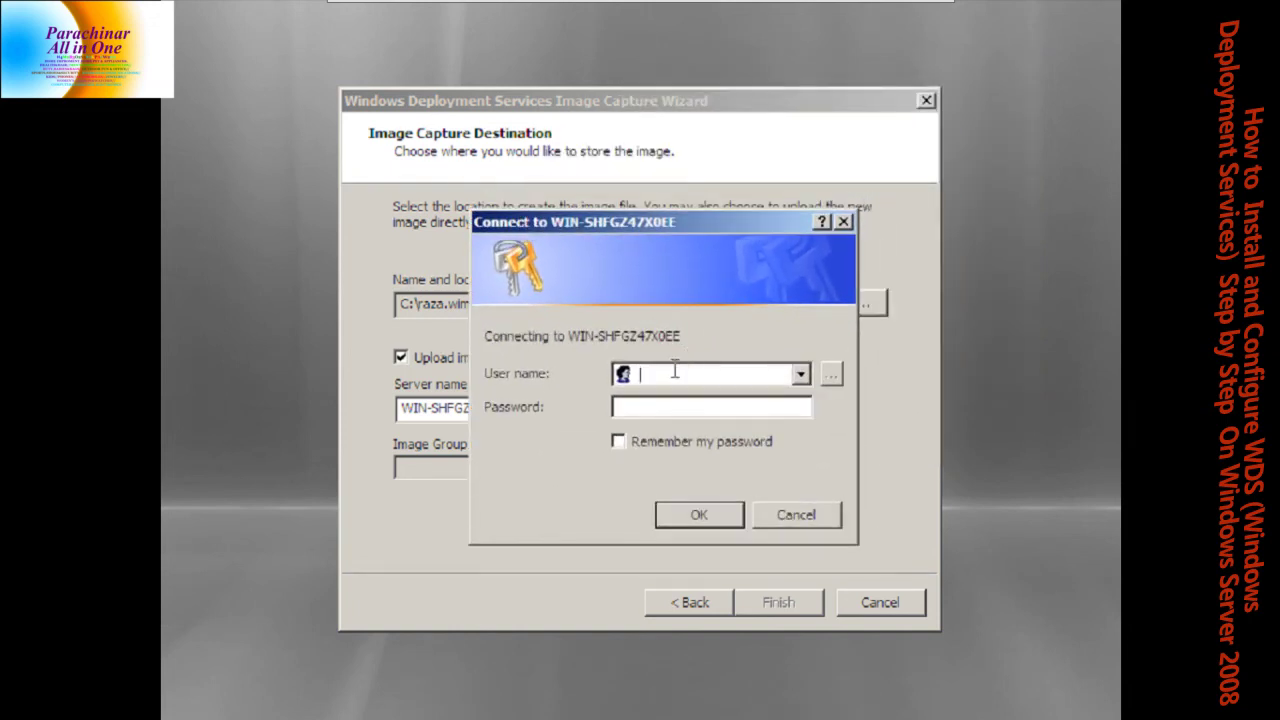
key(Caps_Lock)
text(raza)
key(BackSpace)
key(BackSpace)
key(BackSpace)
key(BackSpace)
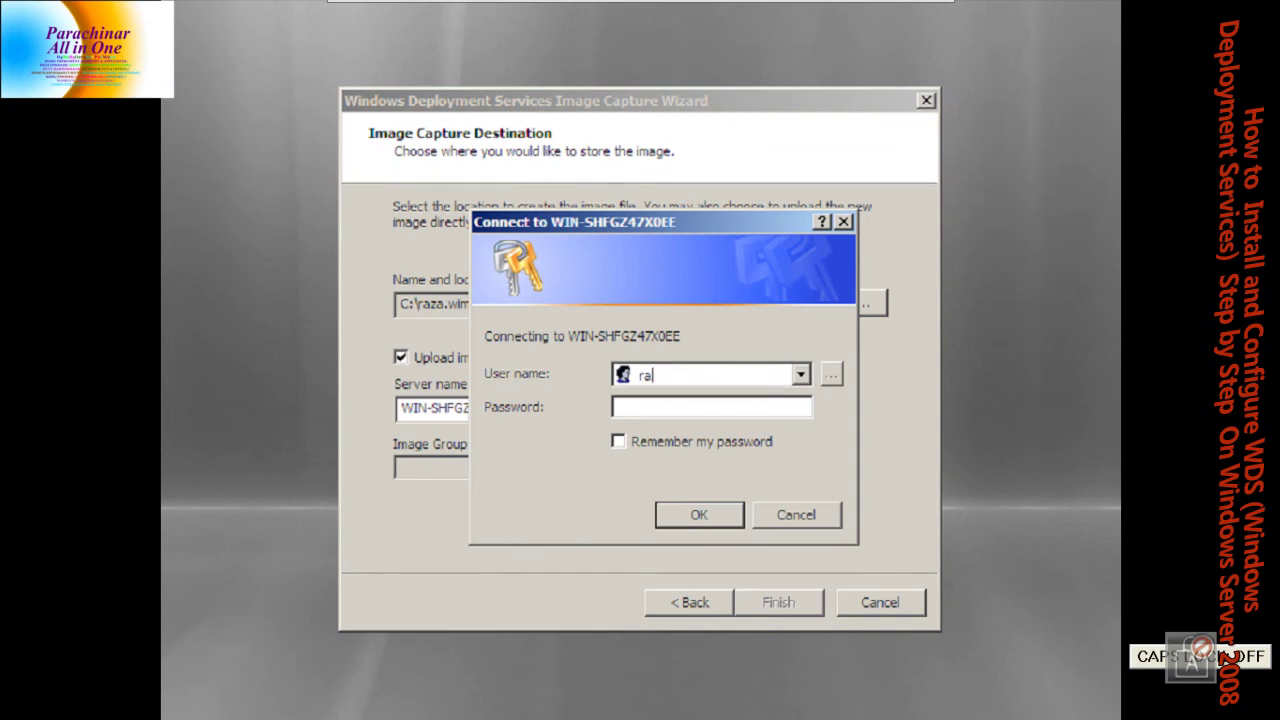
text(ra)
key(BackSpace)
key(BackSpace)
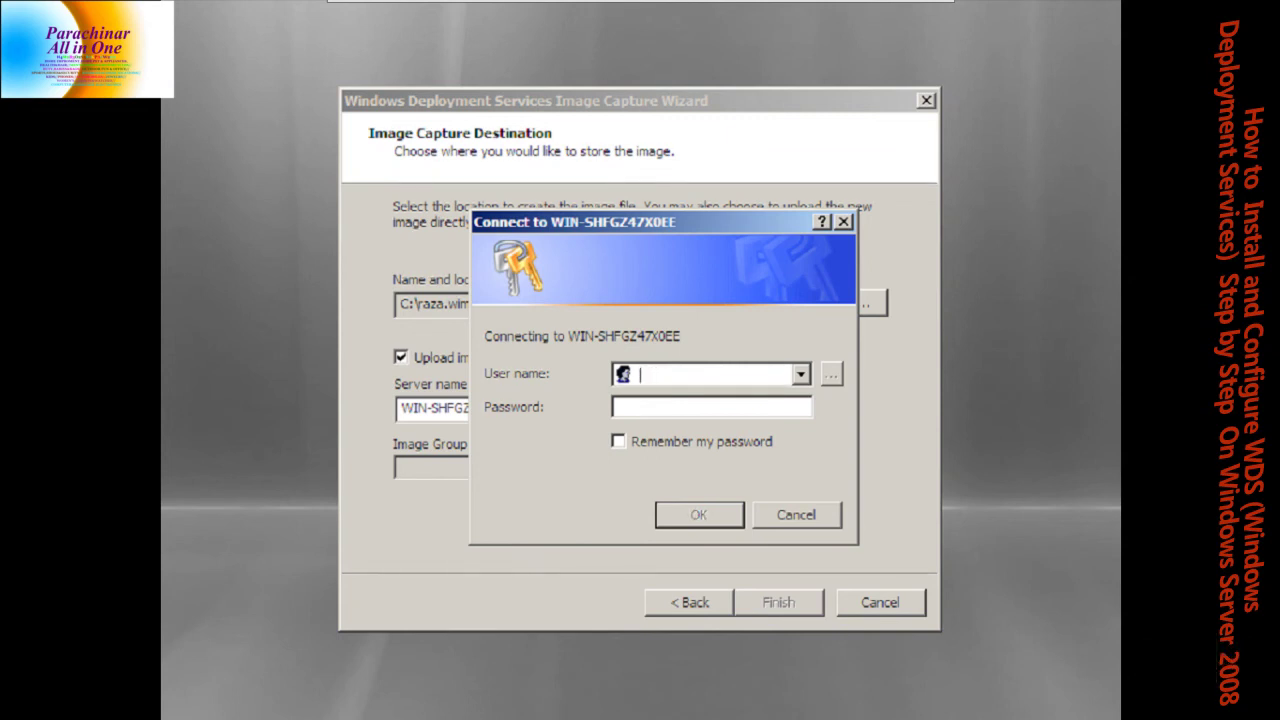
key(Caps_Lock)
text(RAZA\A)
key(Caps_Lock)
text(dm)
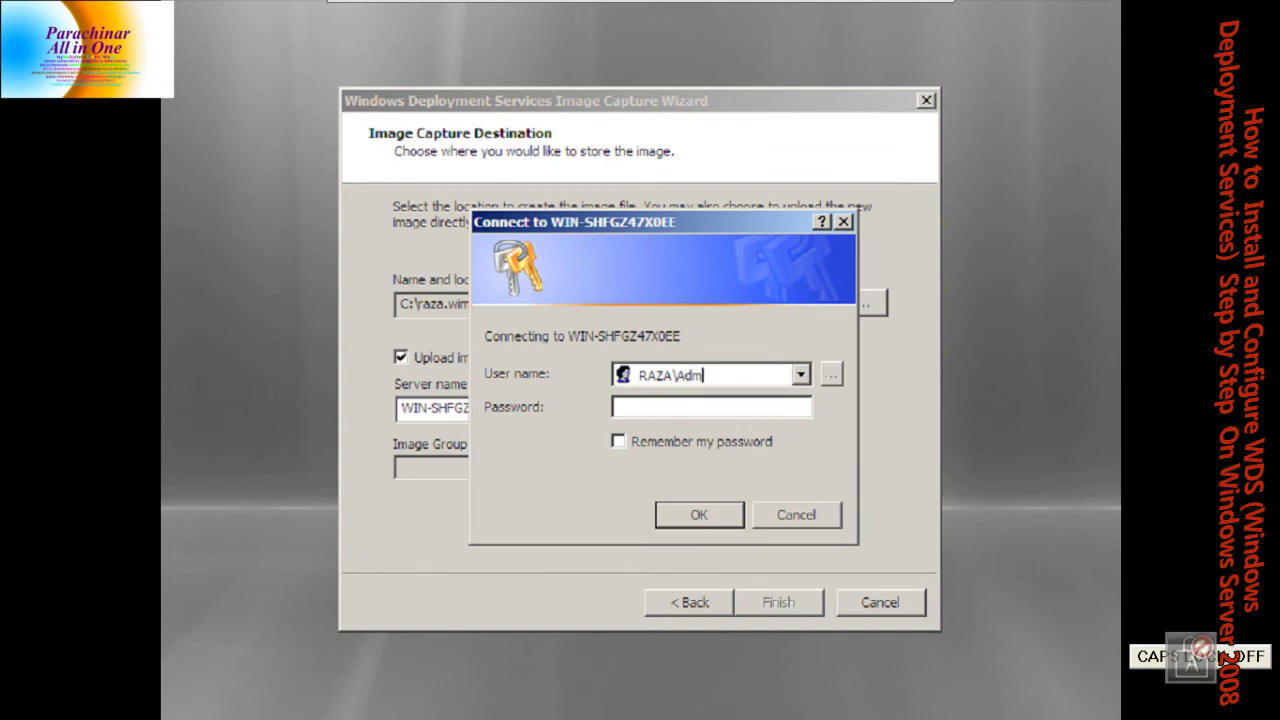
text(inistrator)
Enter the administrator account password and connect to the server
key(Tab)
key(Caps_Lock)
key(Caps_Lock)
text(1234567)
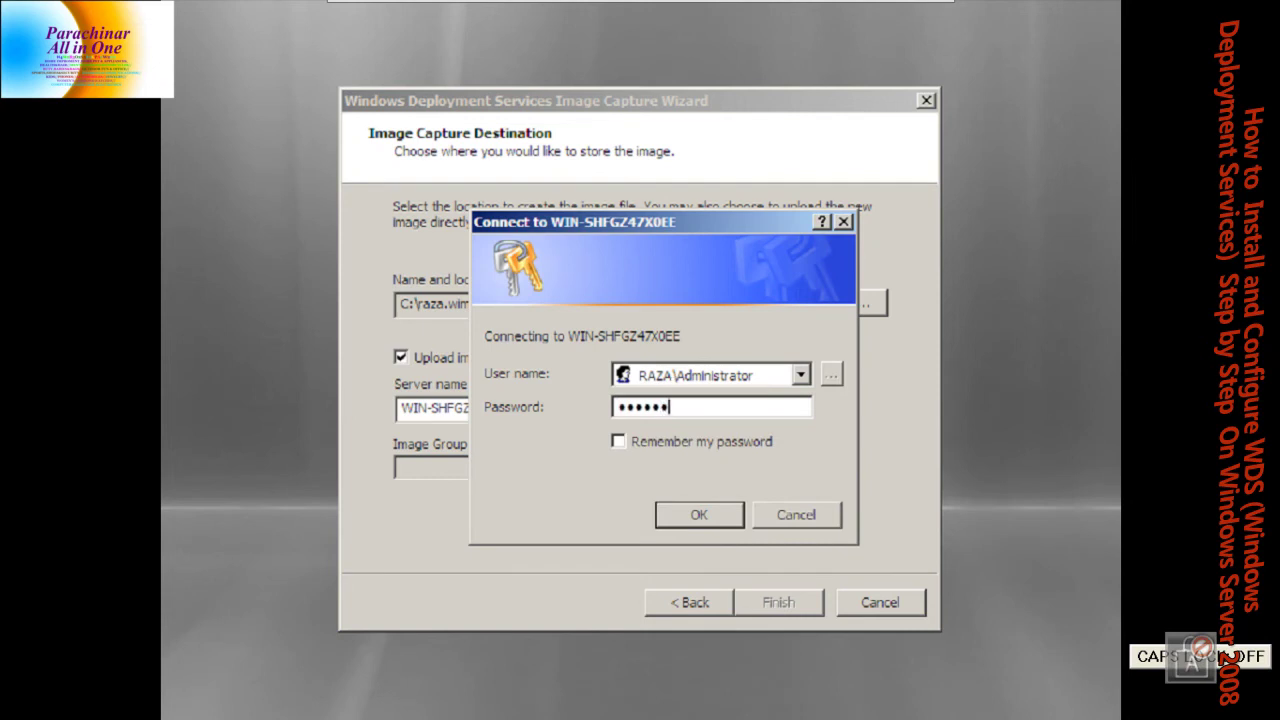
key(Return)
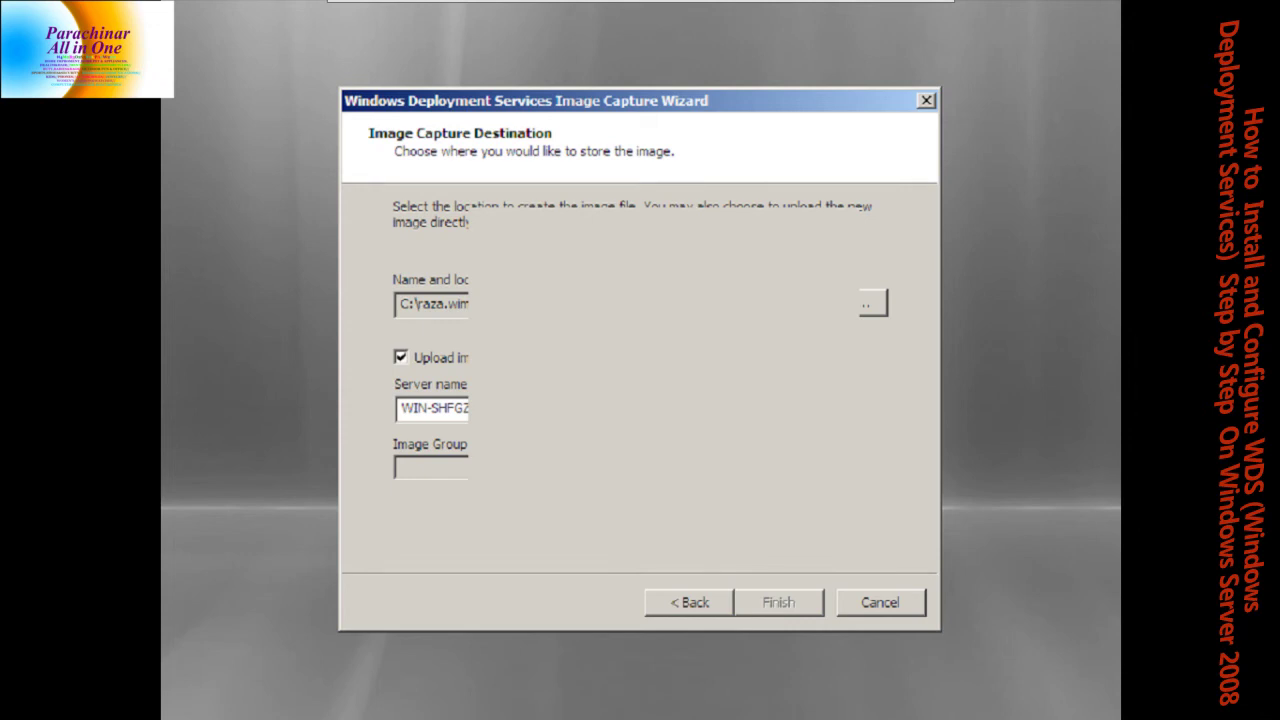
key(Caps_Lock)
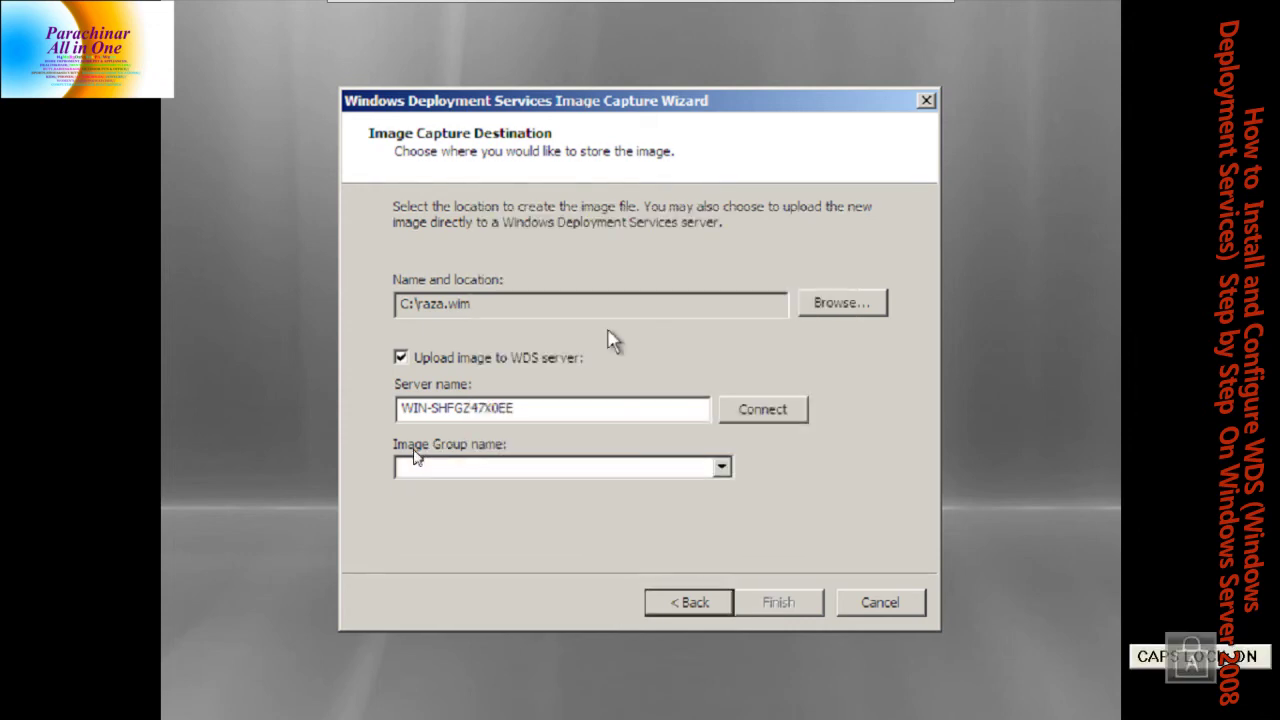
Choose the SERVER 2008 image group and start the capture
key(Caps_Lock)
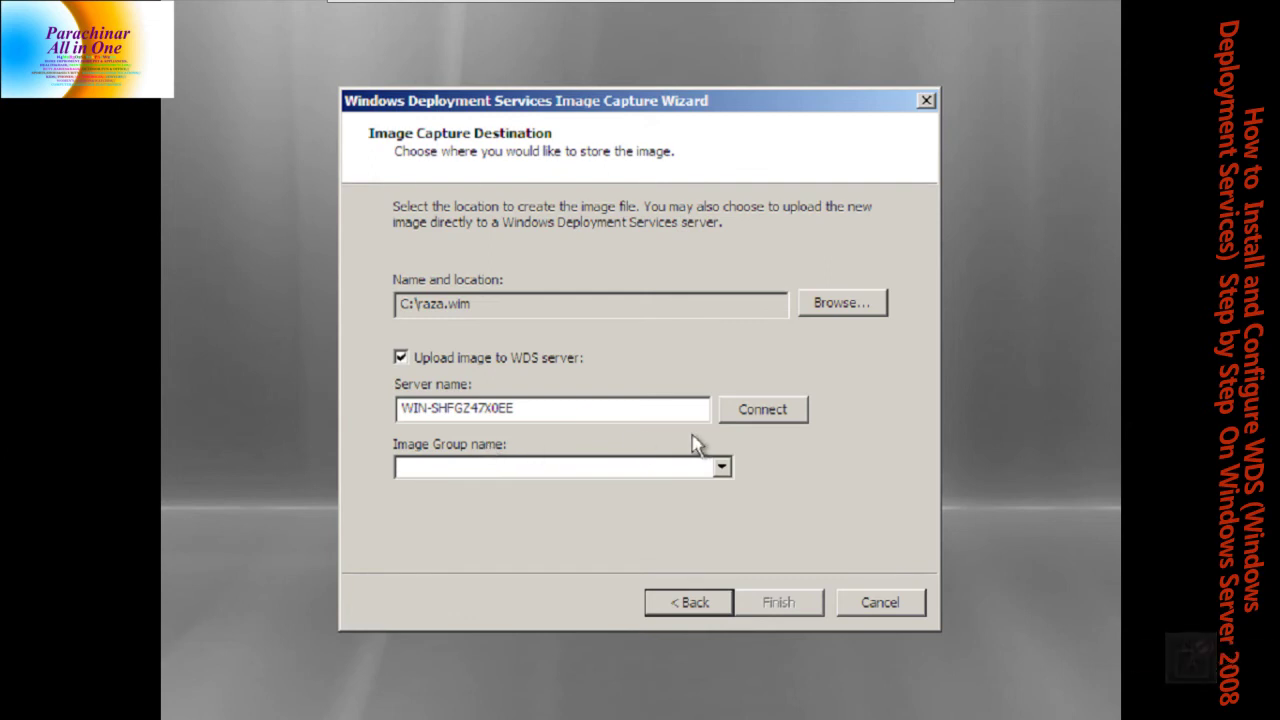
click(722, 469)
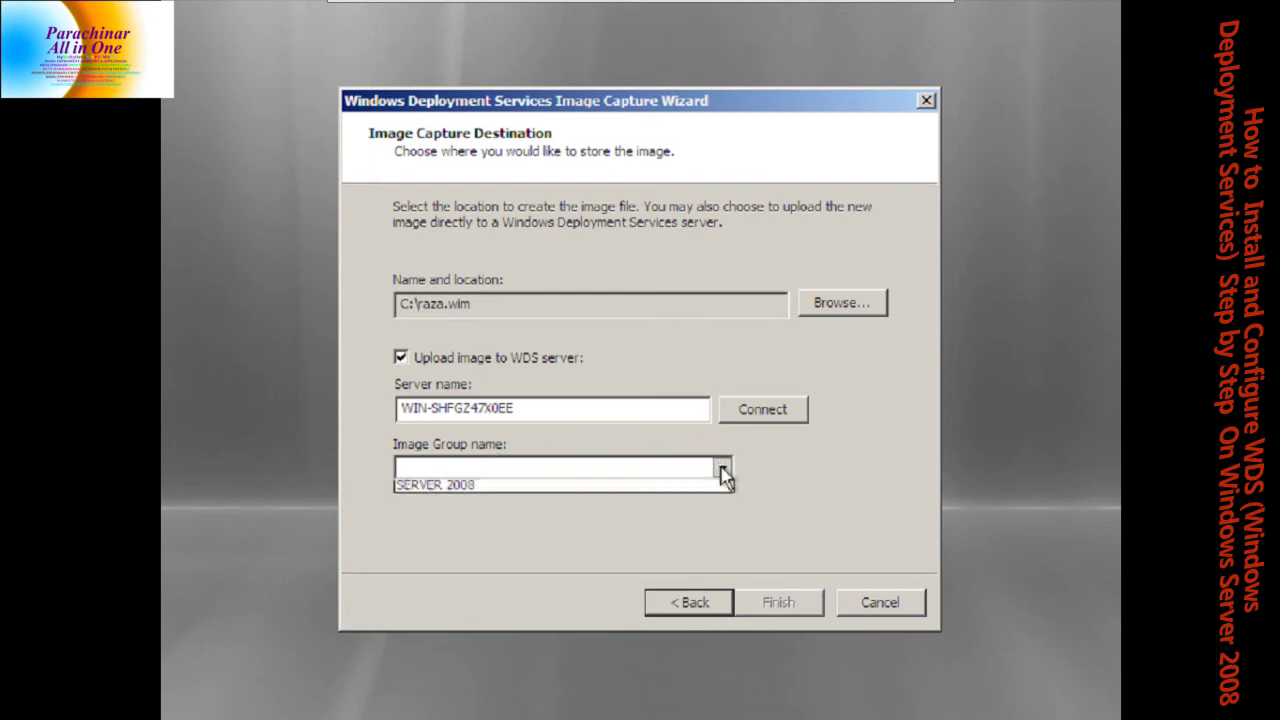
click(599, 490)
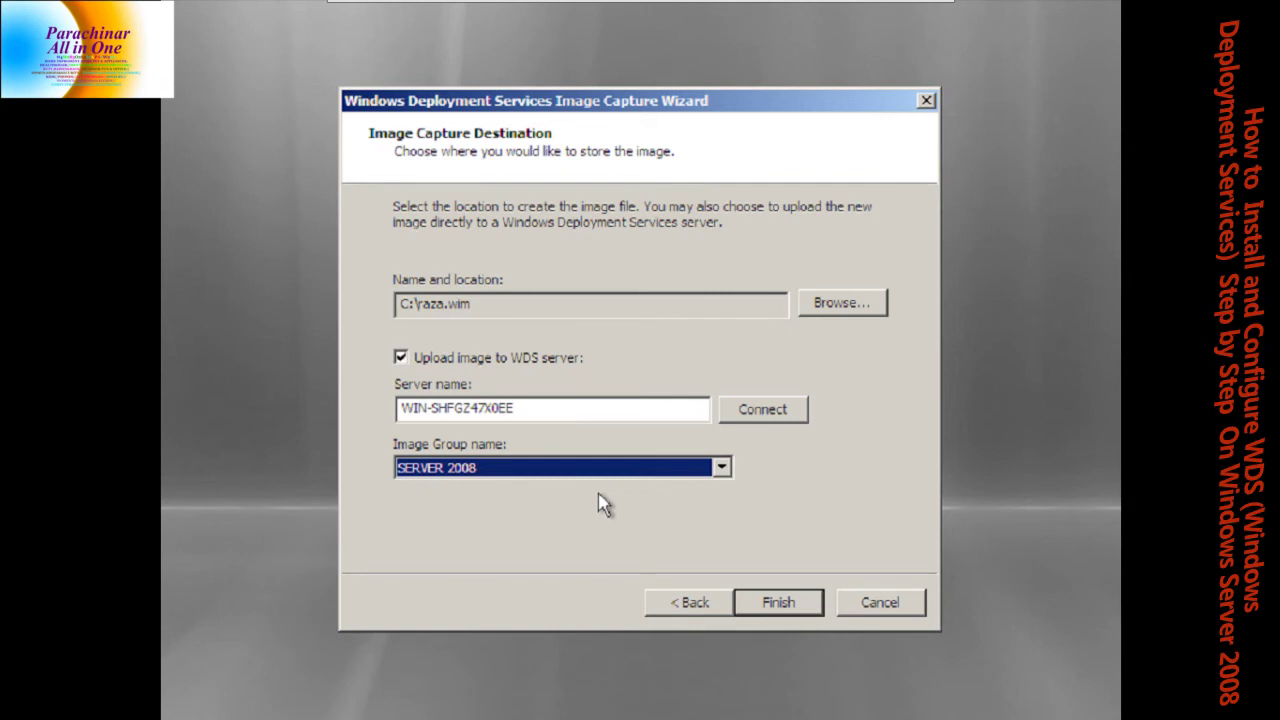
click(775, 604)
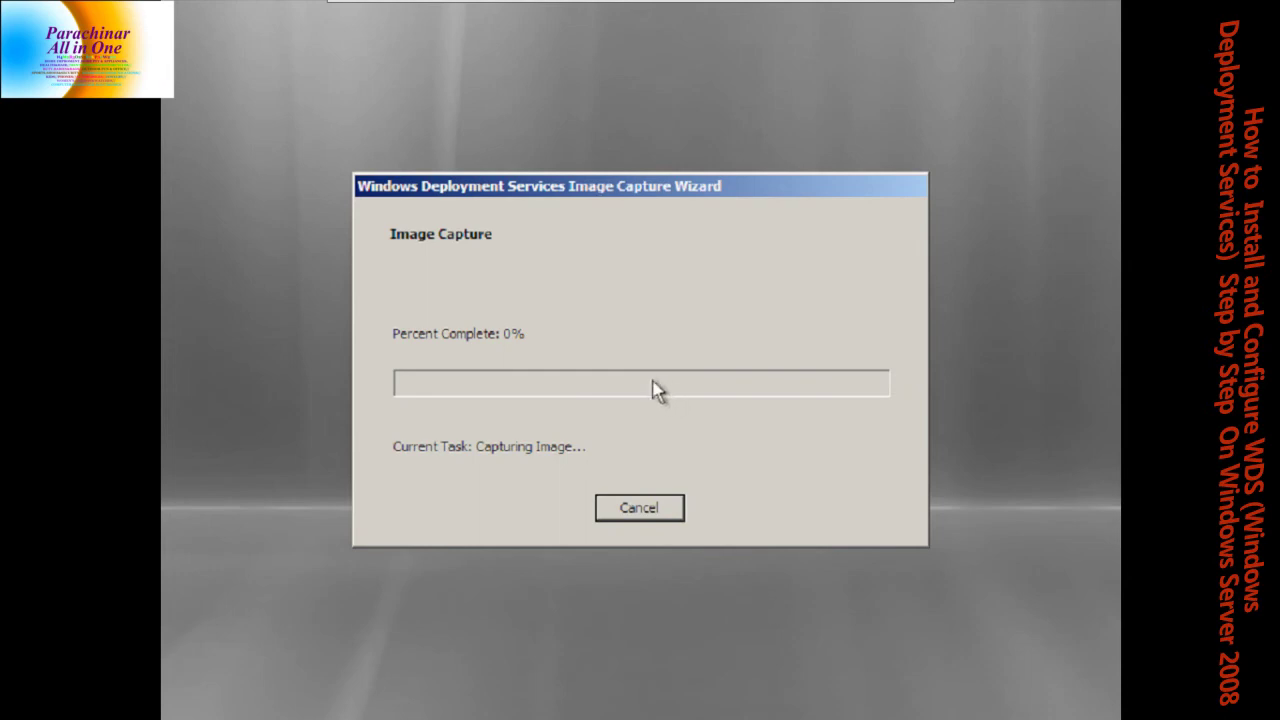
Wait for the capture and upload to reach 100%, then close the wizard
key(ctrl+alt)
key(Caps_Lock)
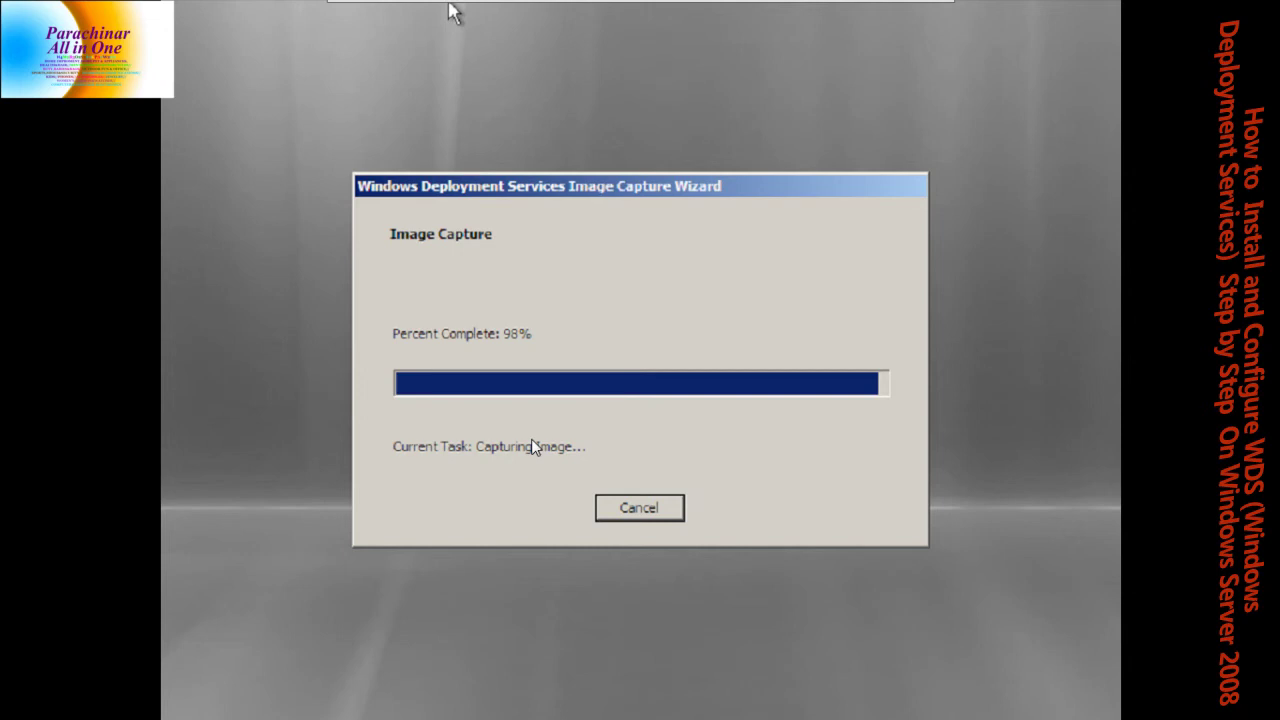
click(449, 9)
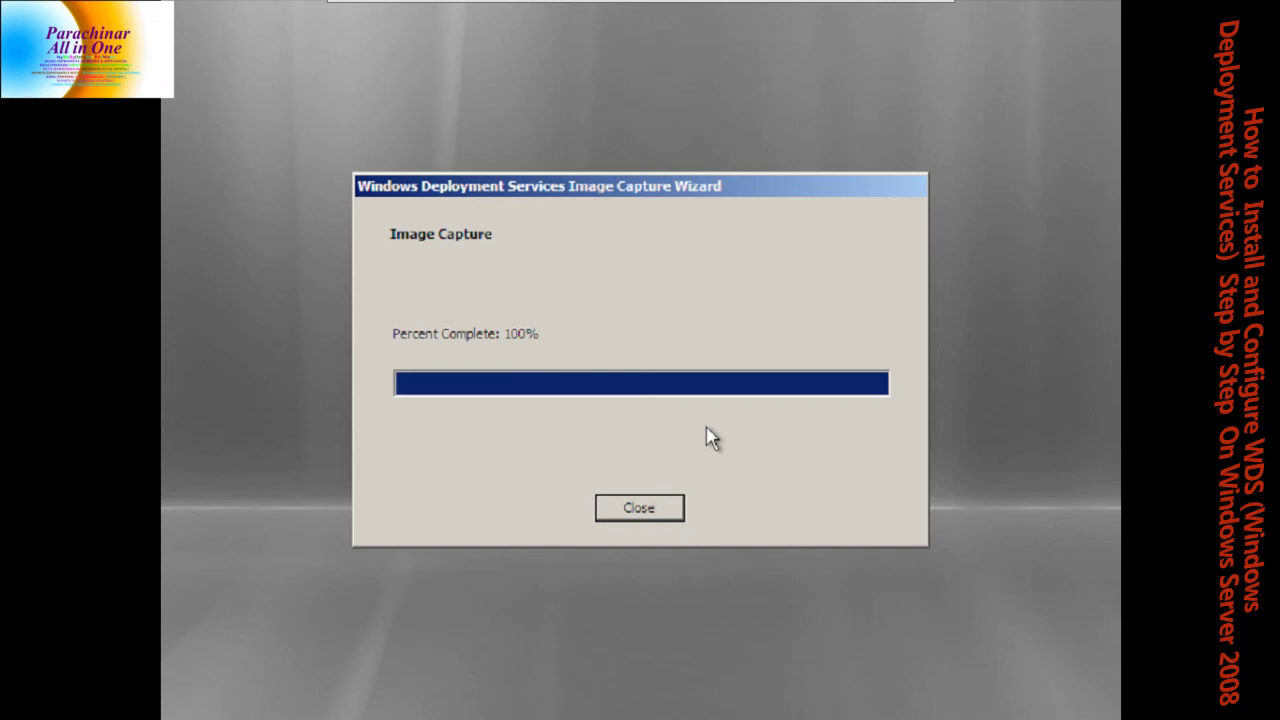
click(641, 503)
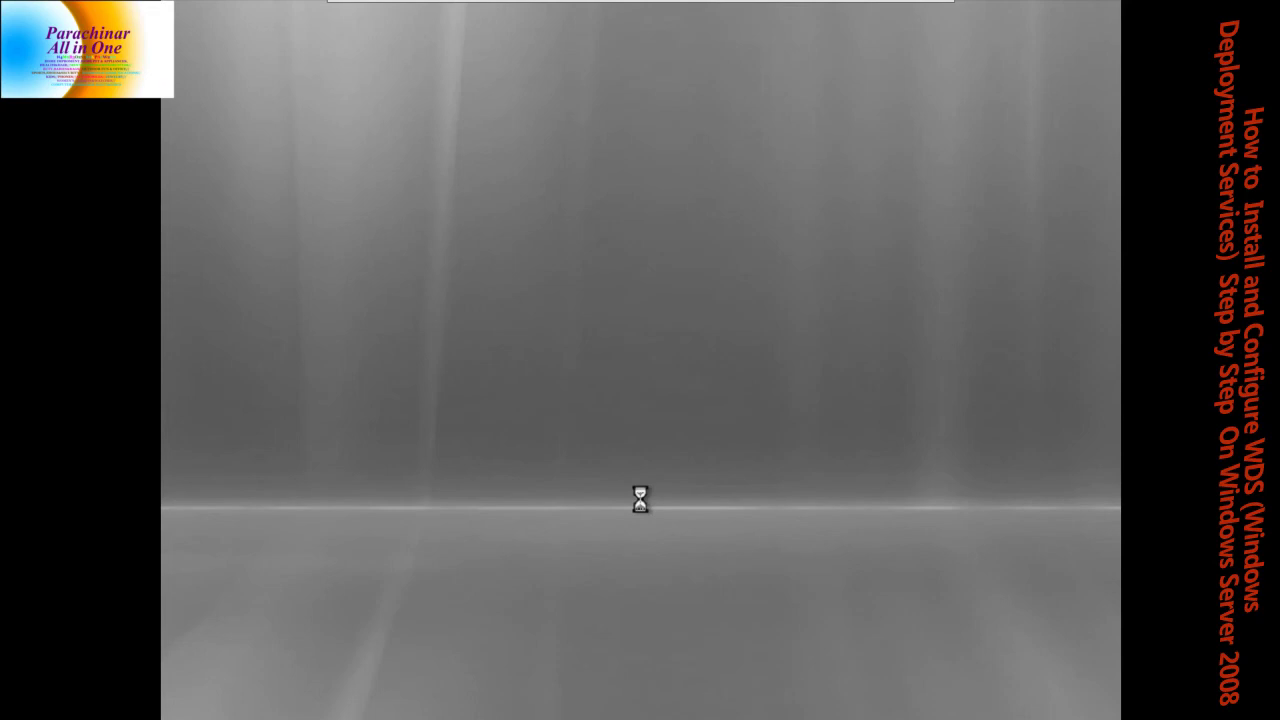
Exit full screen and power off the Windows Server 2008 (experimental) (3) VM
key(ctrl+alt)
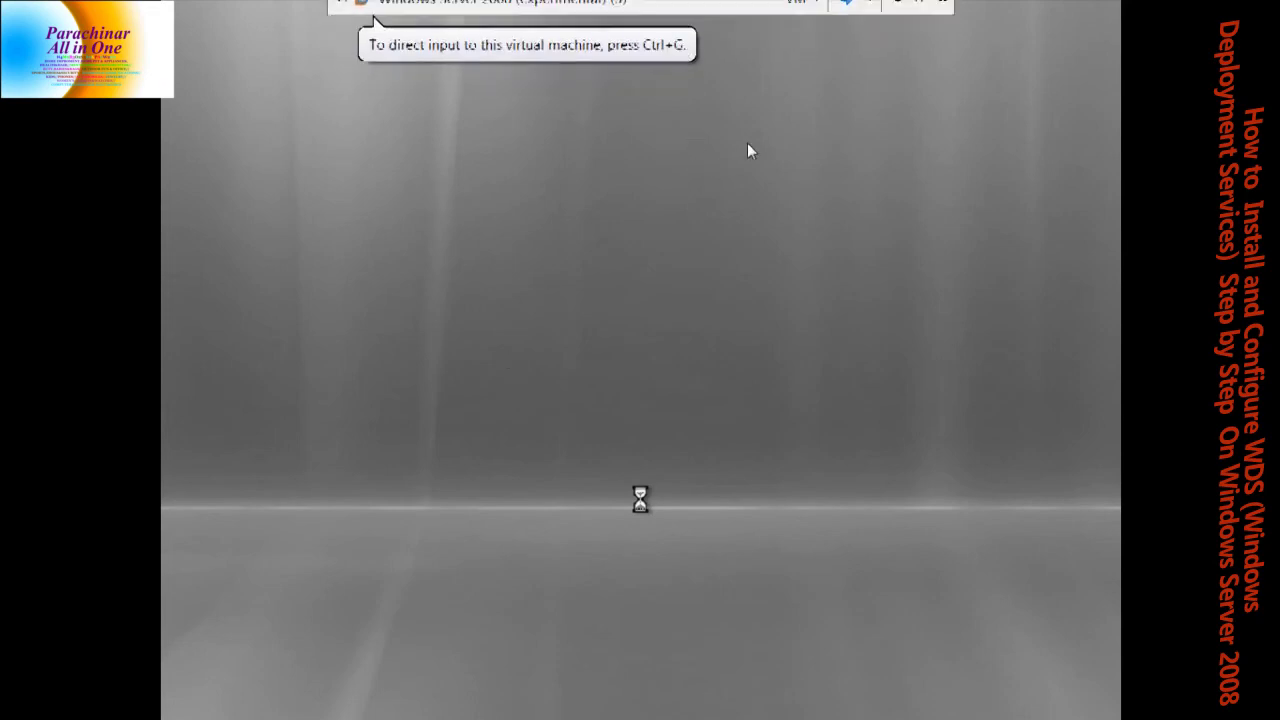
mouse_move(674, 5)
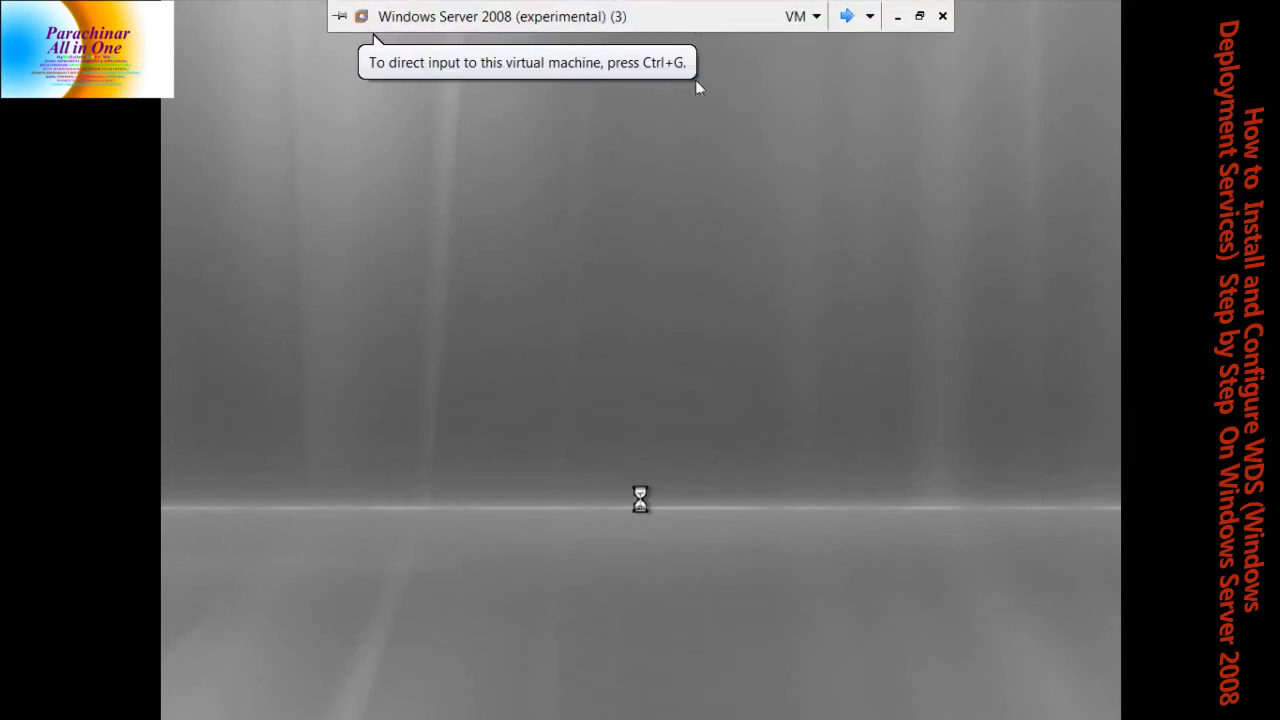
click(669, 171)
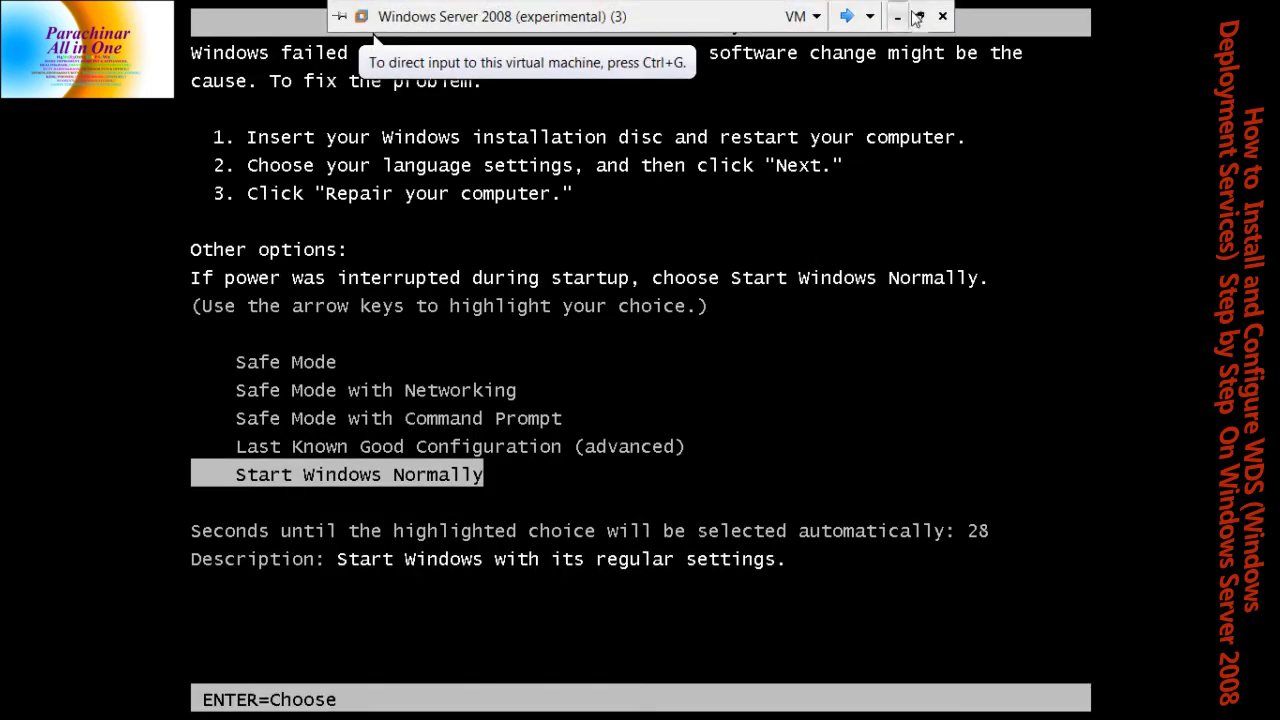
click(919, 15)
right_click(365, 105)
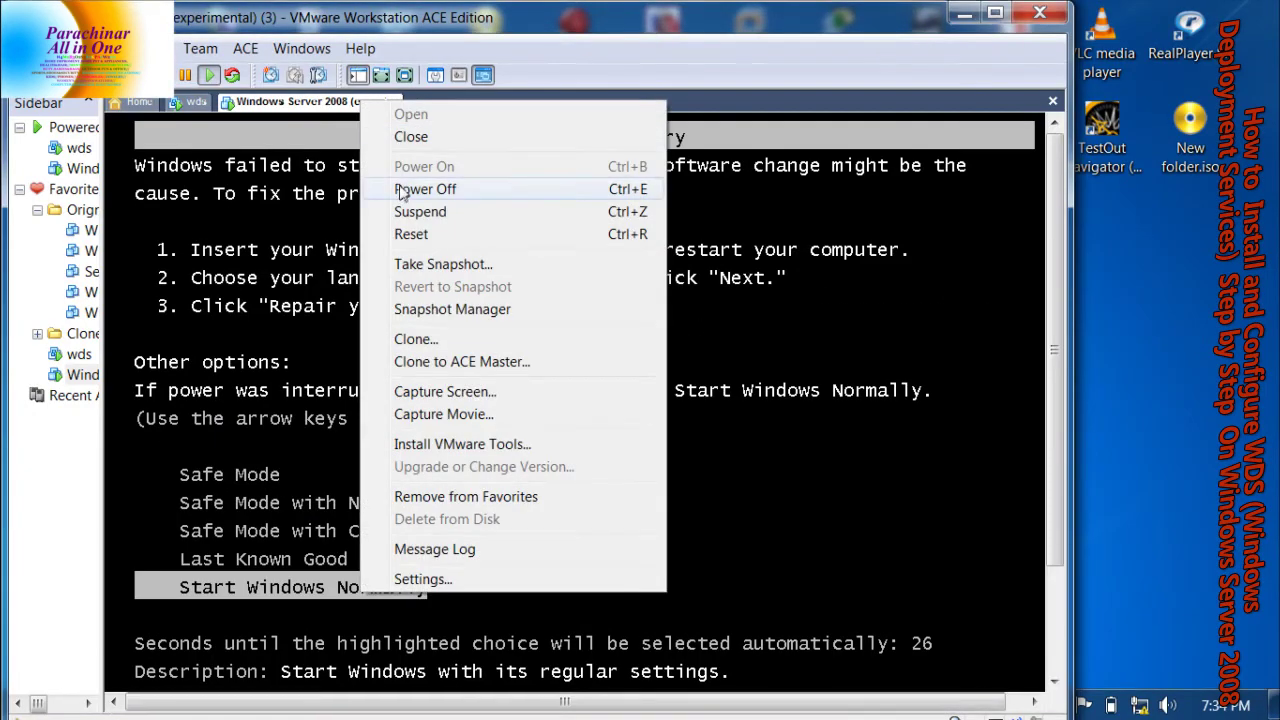
click(415, 189)
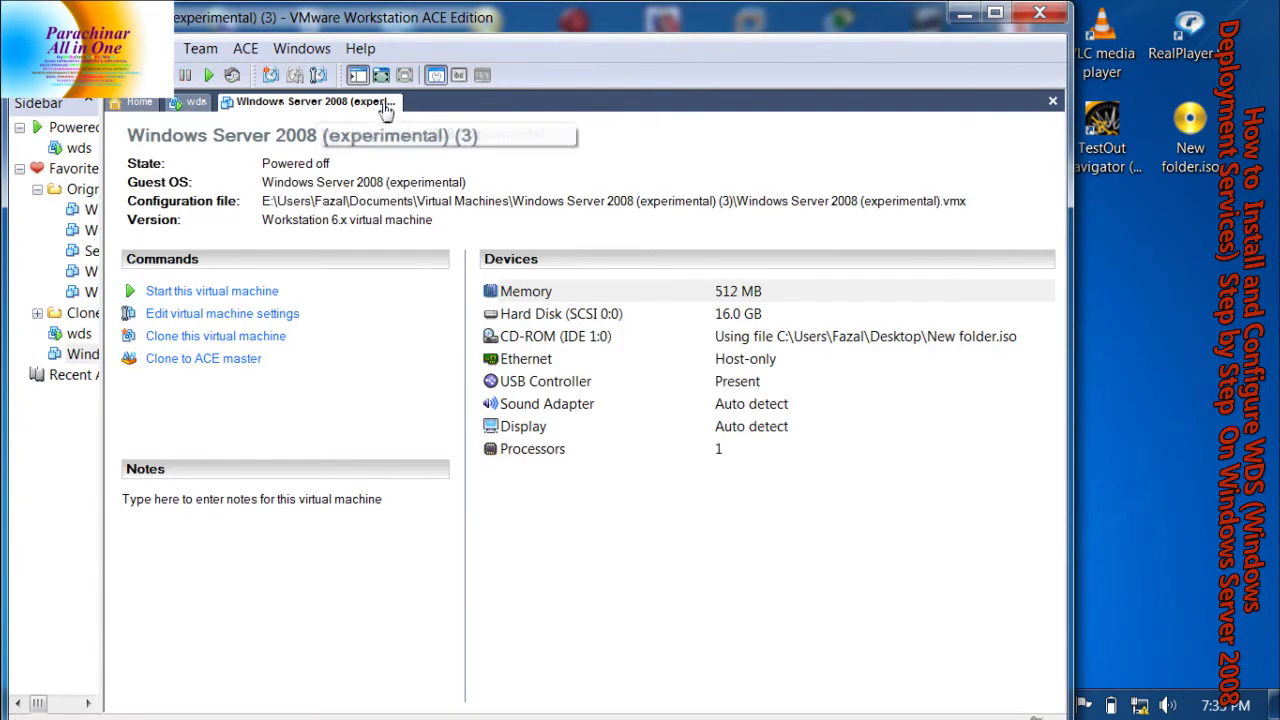
right_click(385, 104)
Bring the wds server VM full screen and unlock it with its password
click(412, 136)
click(195, 102)
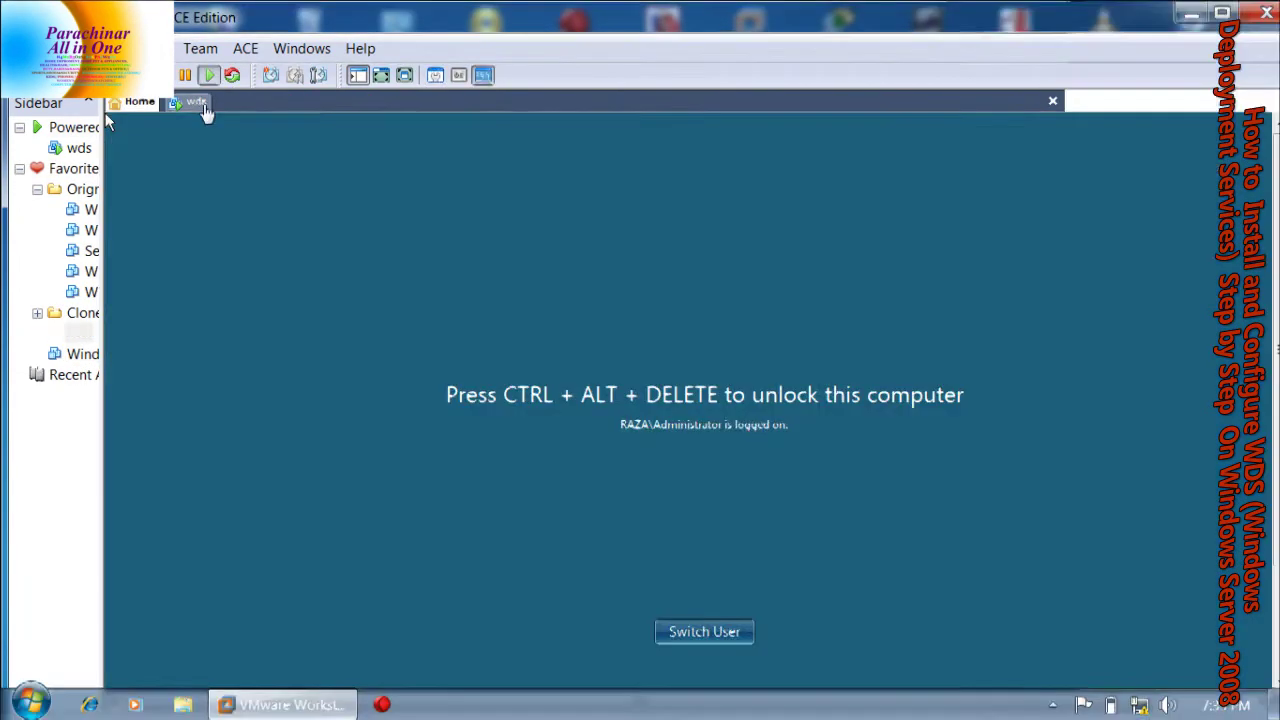
click(381, 75)
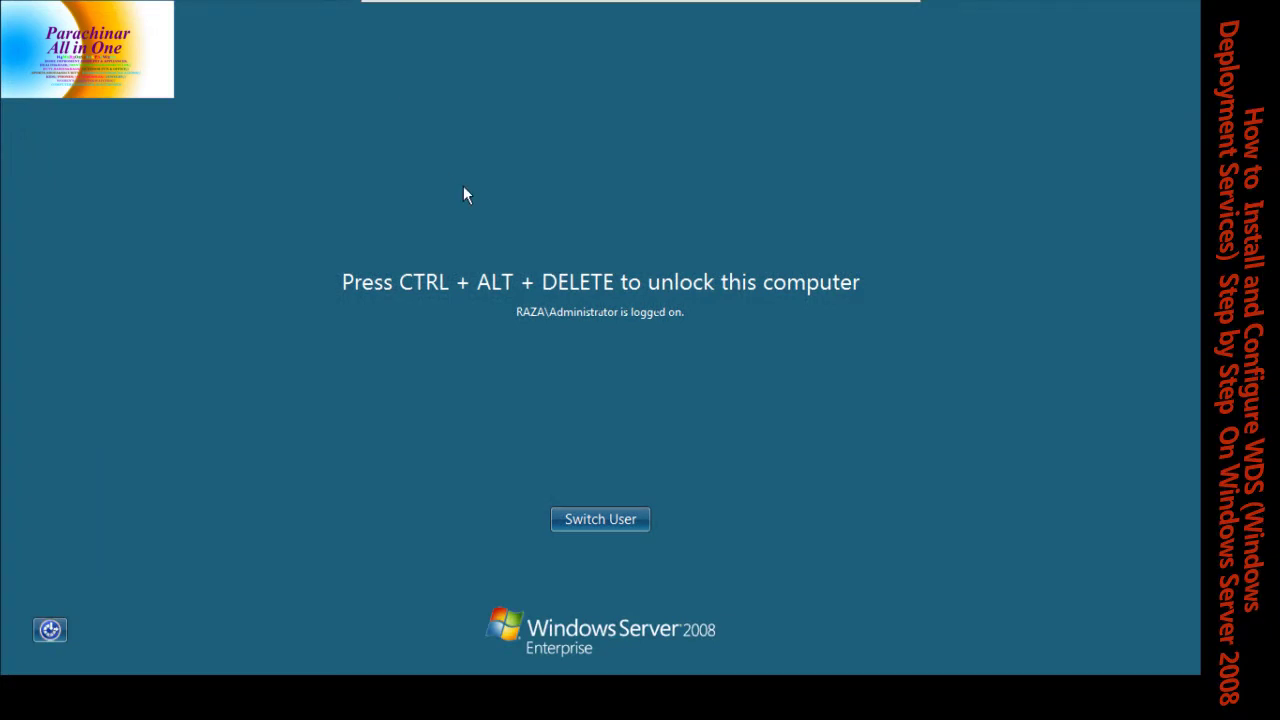
key(ctrl+alt+Delete)
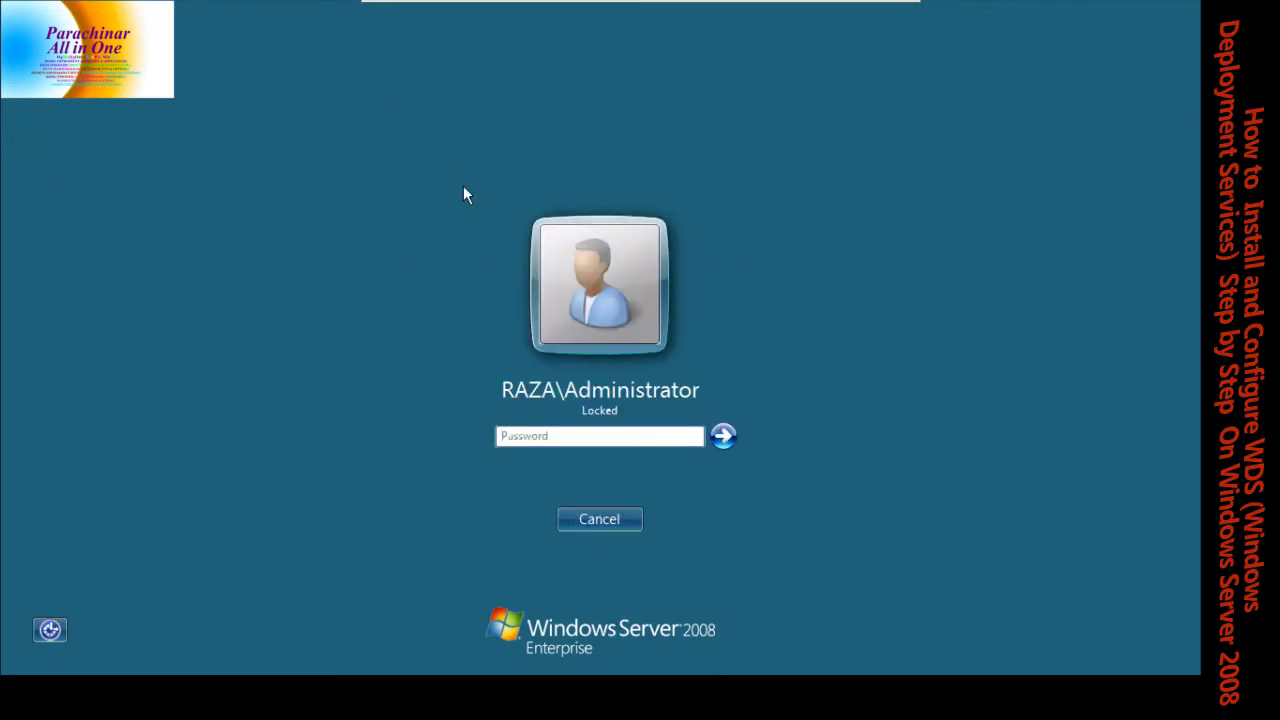
key(Caps_Lock)
text(••••)
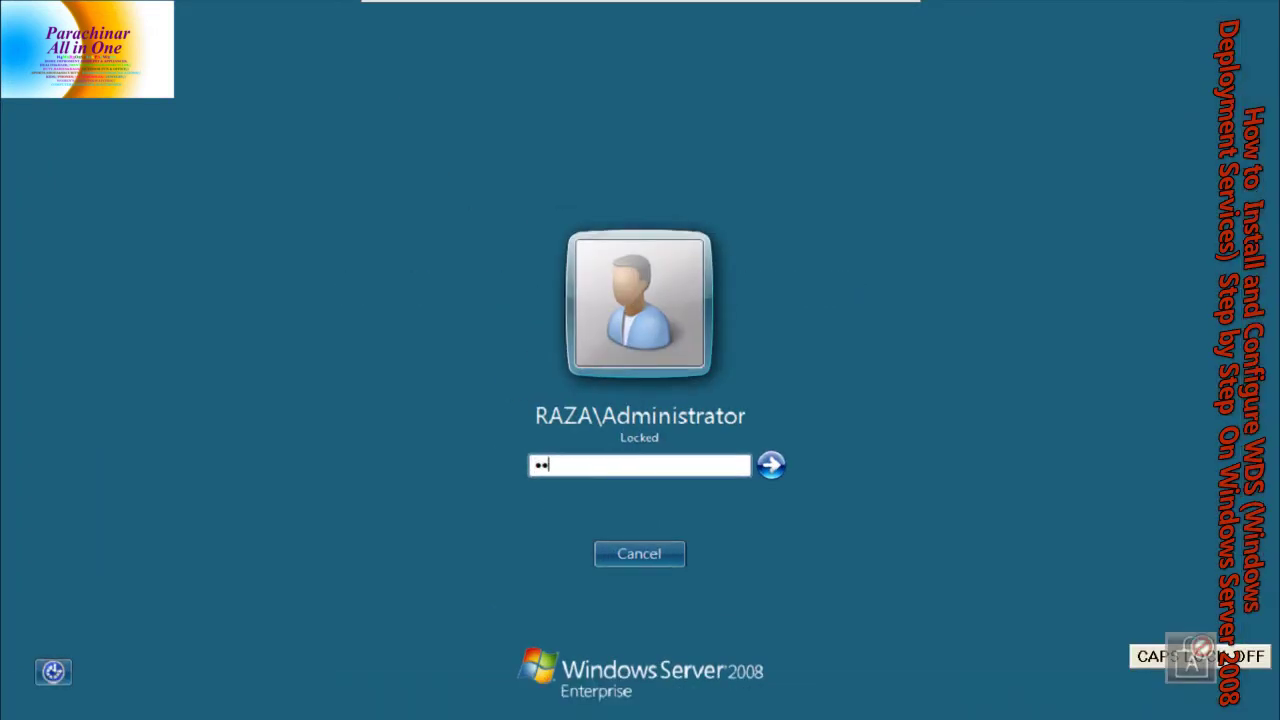
text(••••)
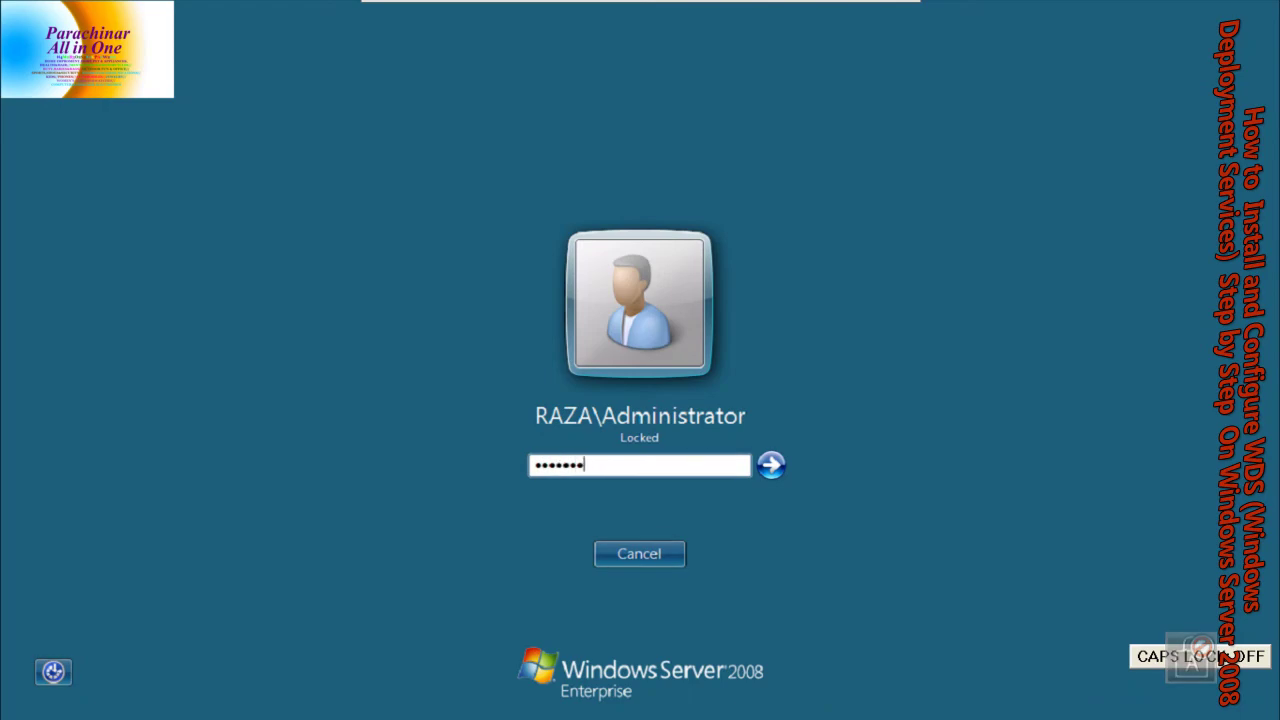
key(Return)
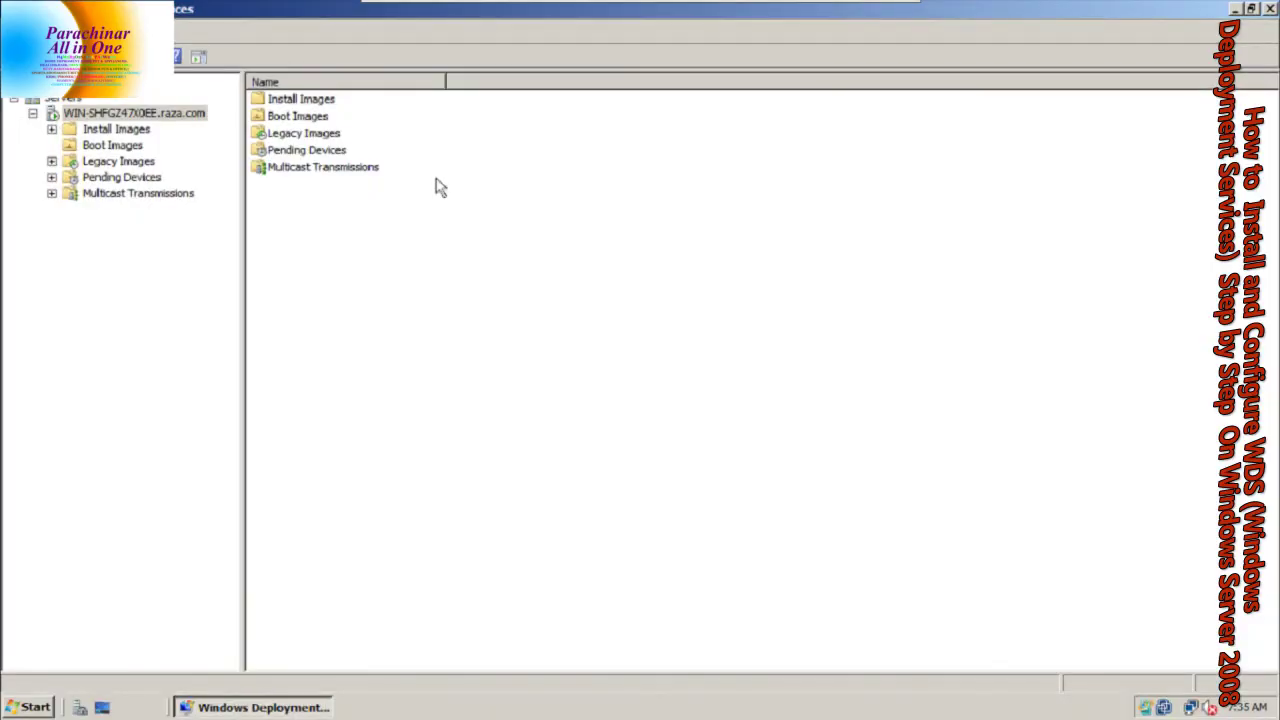
Expand Install Images > SERVER 2008 and select the raza.wim image
click(31, 112)
click(14, 98)
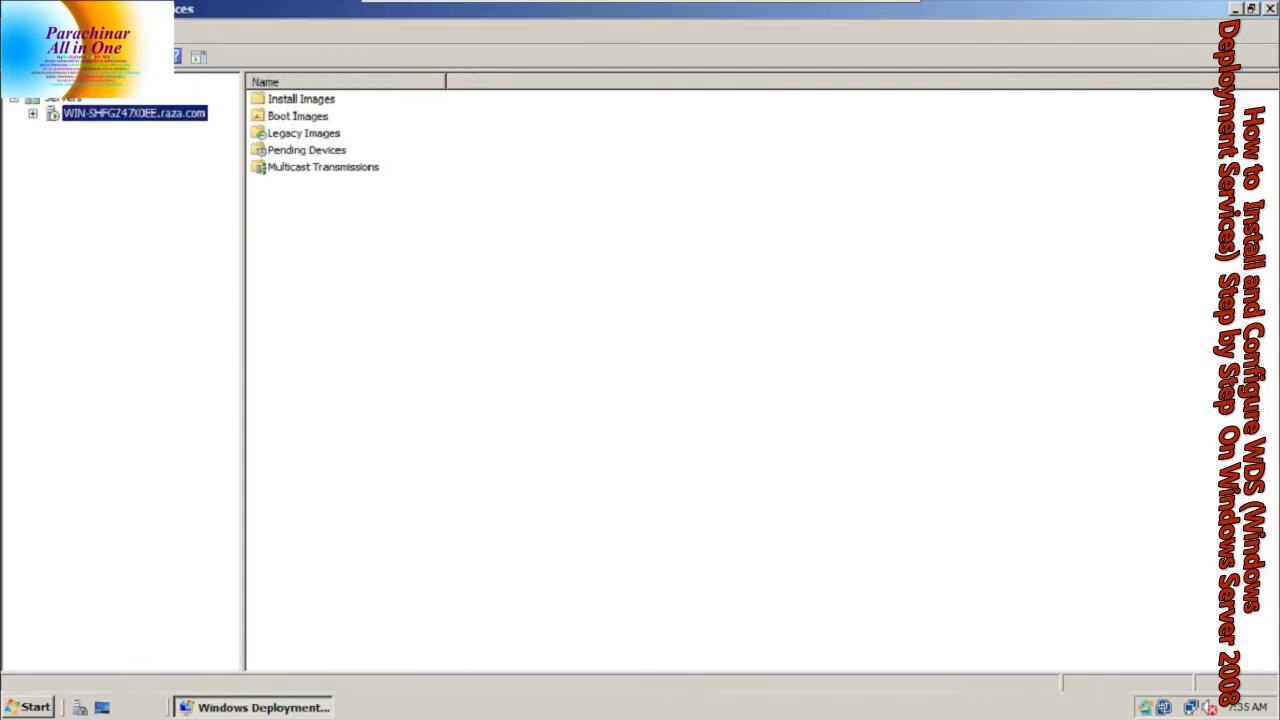
click(33, 113)
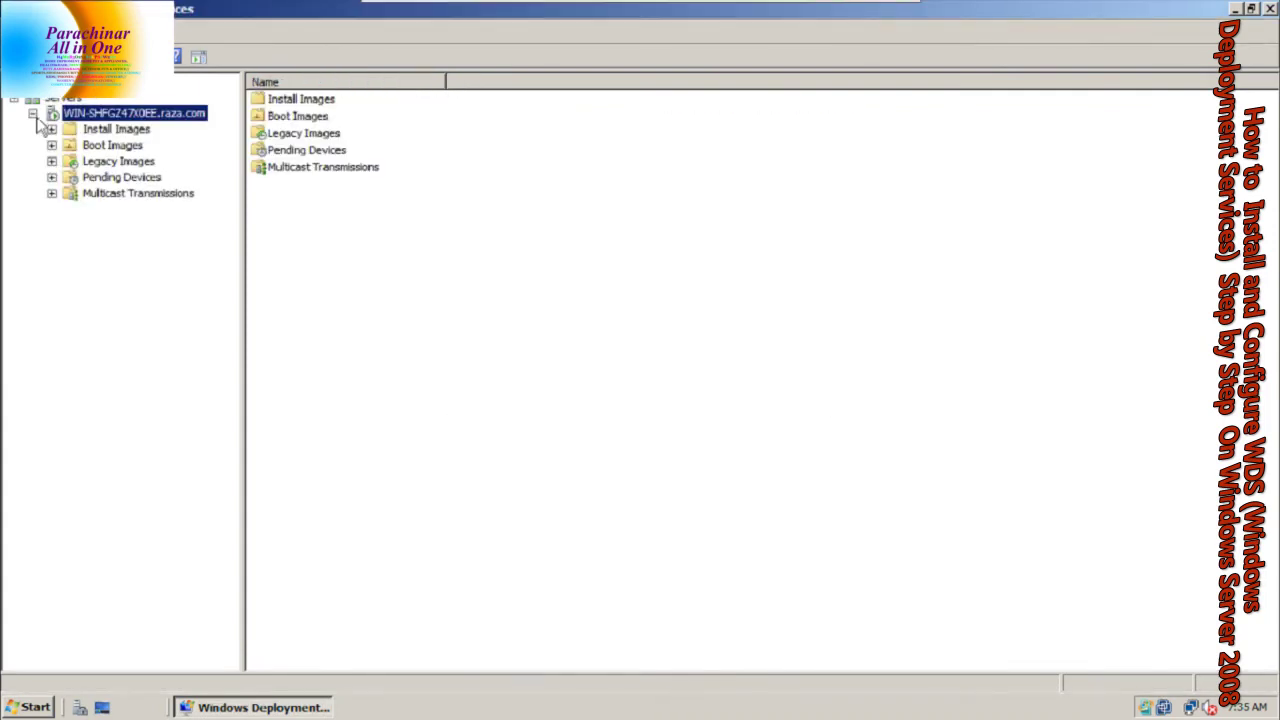
click(51, 129)
click(97, 149)
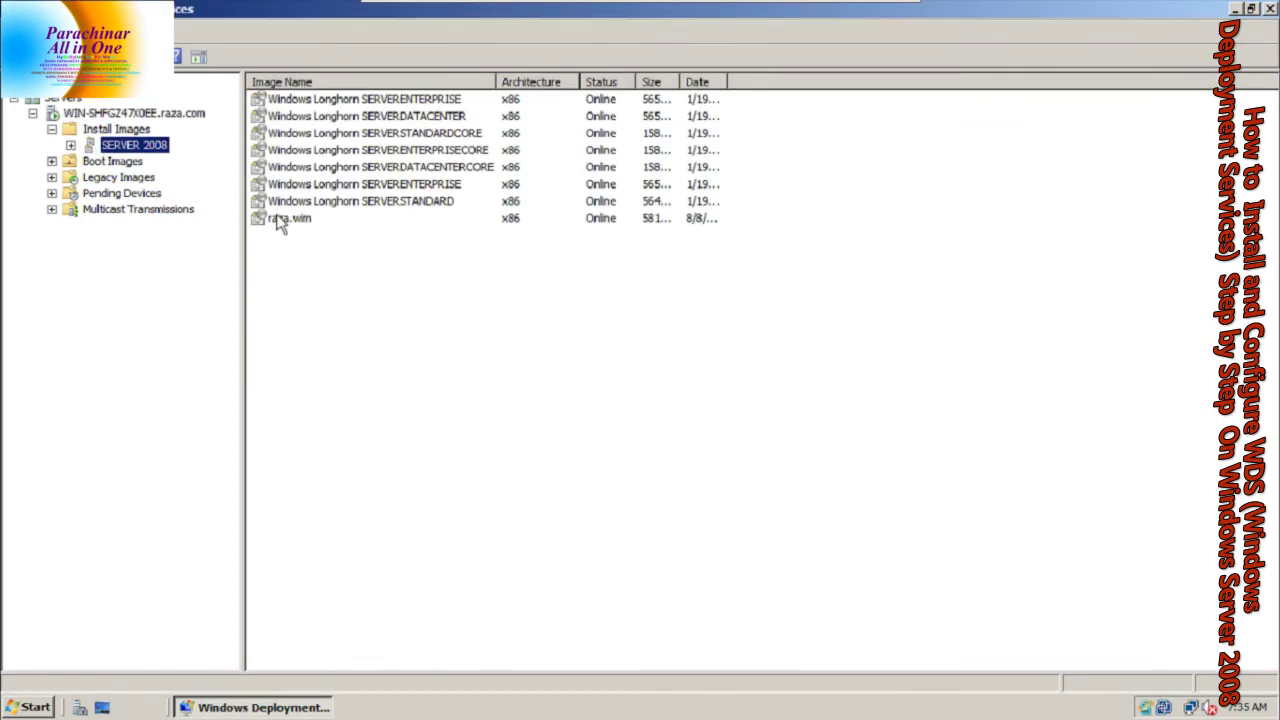
click(284, 222)
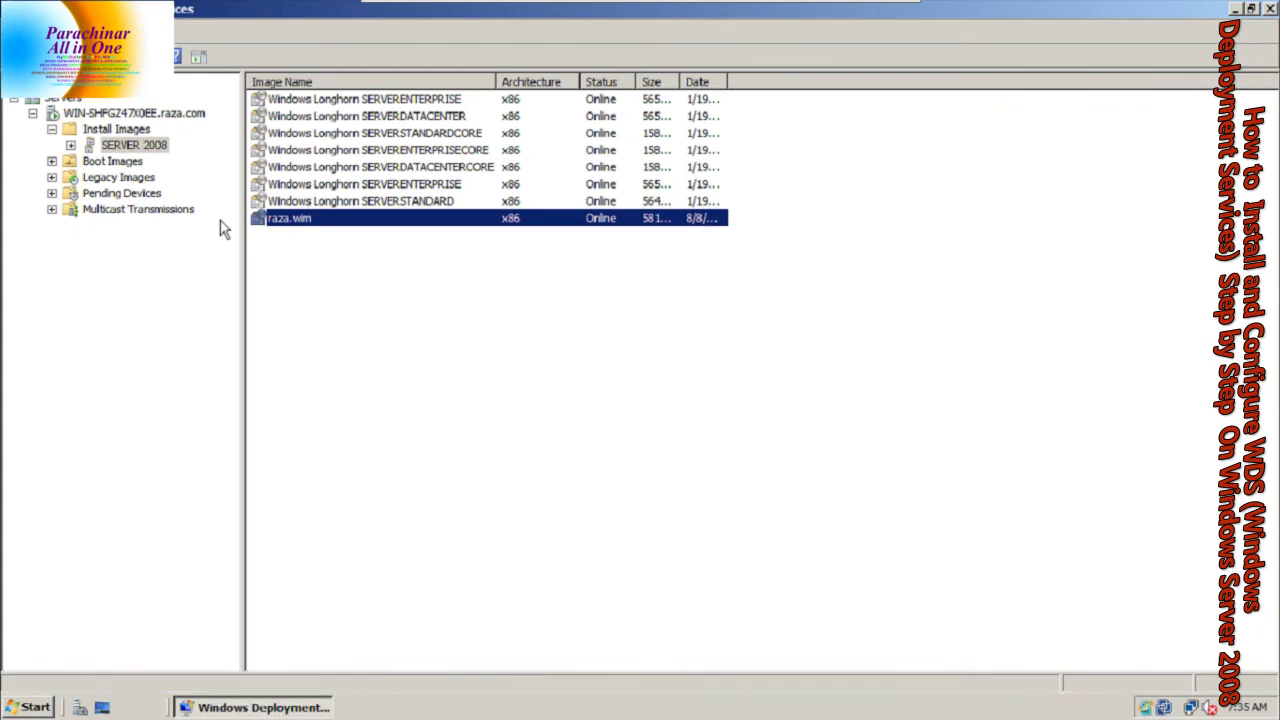
right_click(278, 227)
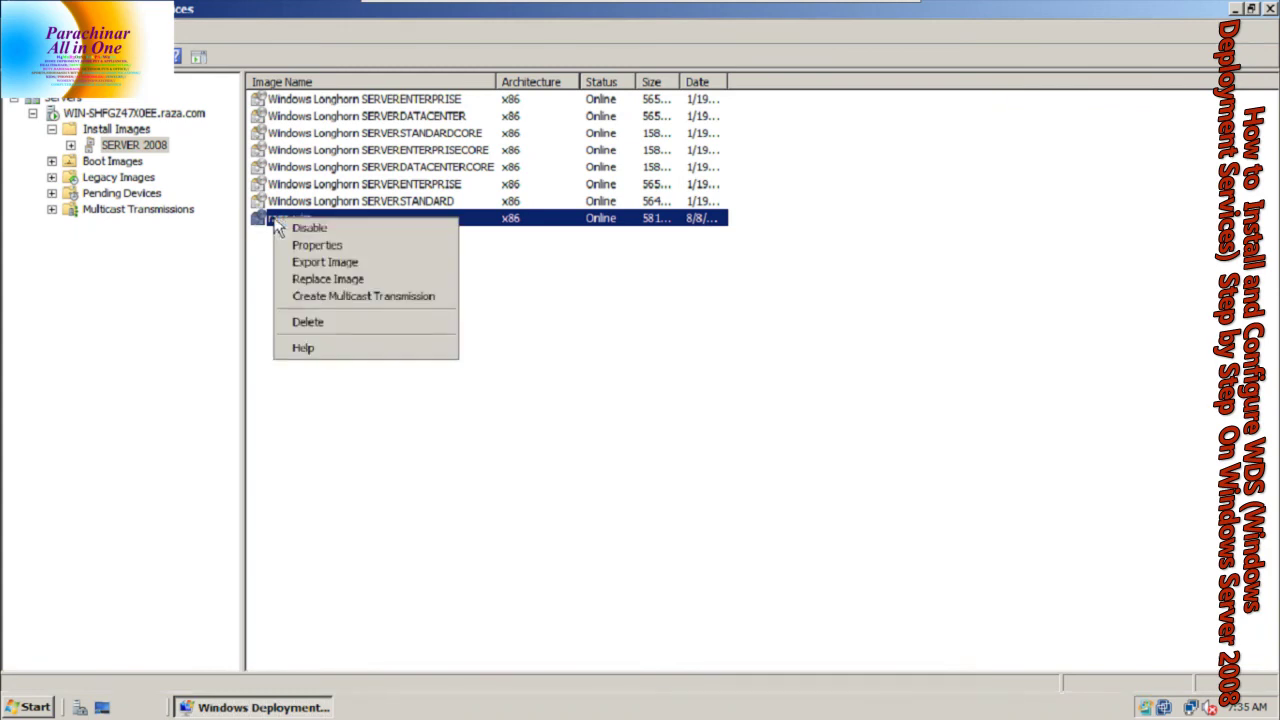
Create a Scheduled-Cast multicast transmission named raza with a client threshold of 1
click(303, 301)
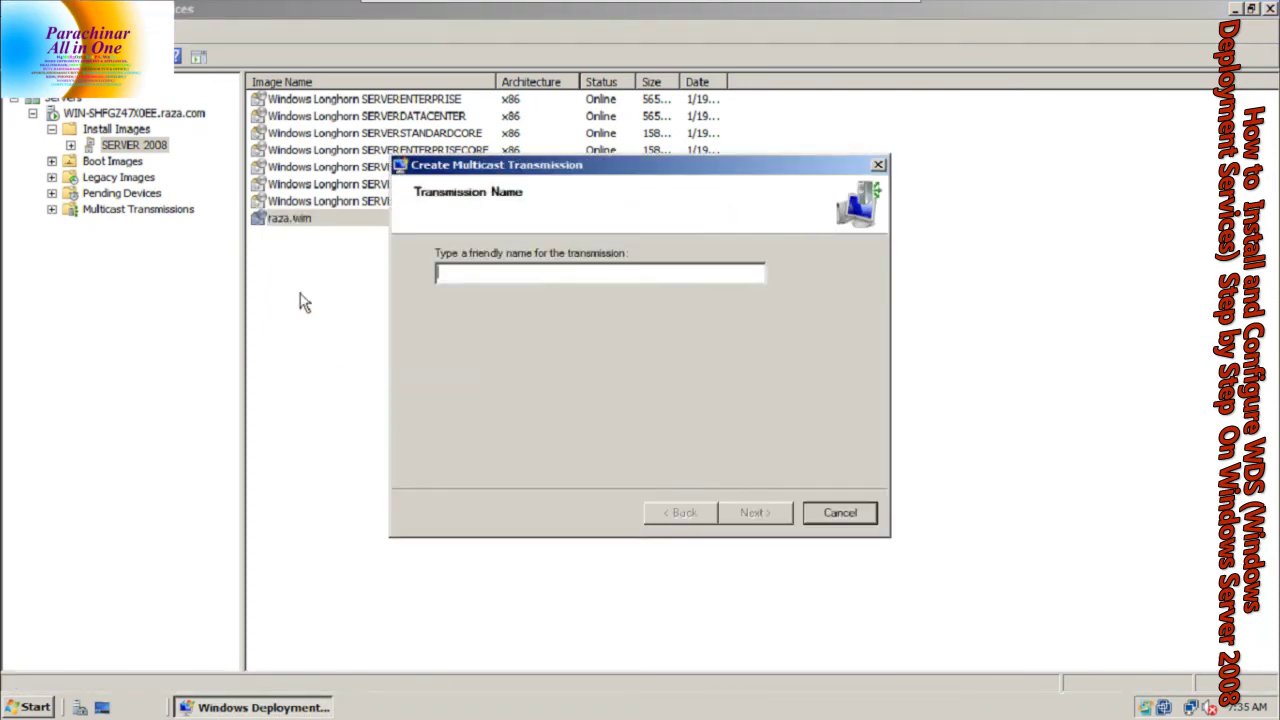
text(raza)
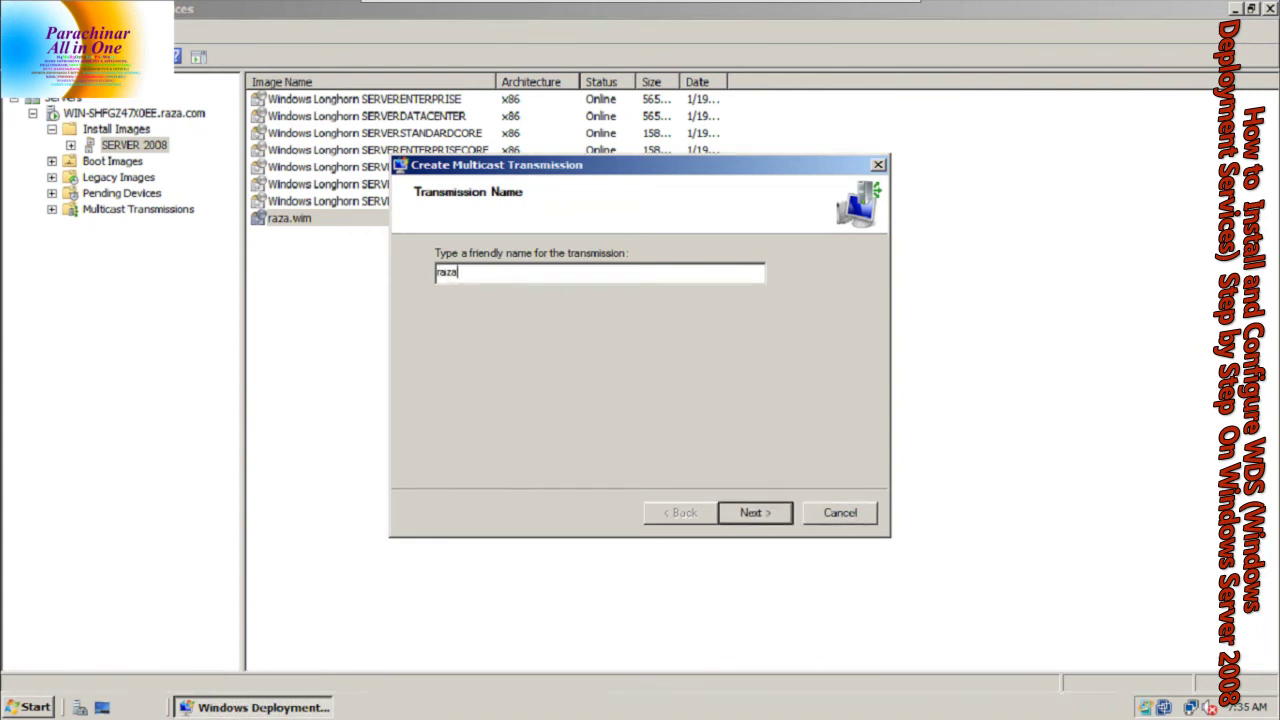
key(Return)
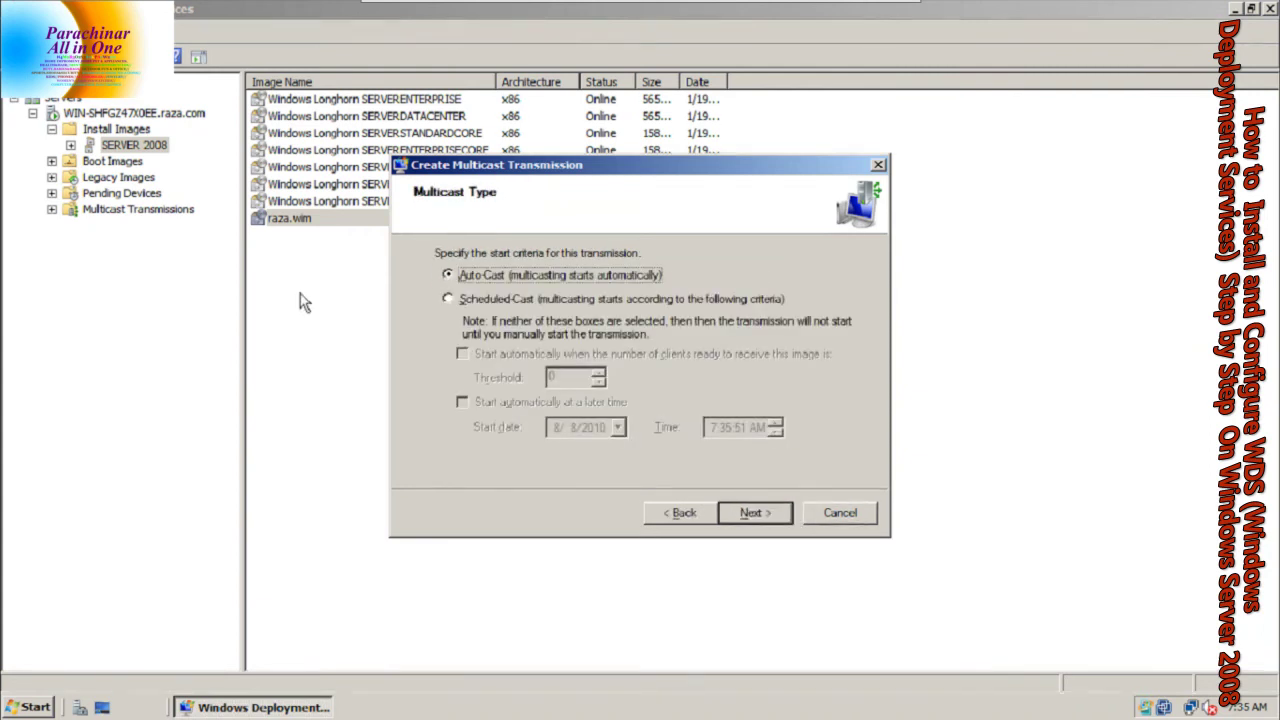
click(457, 303)
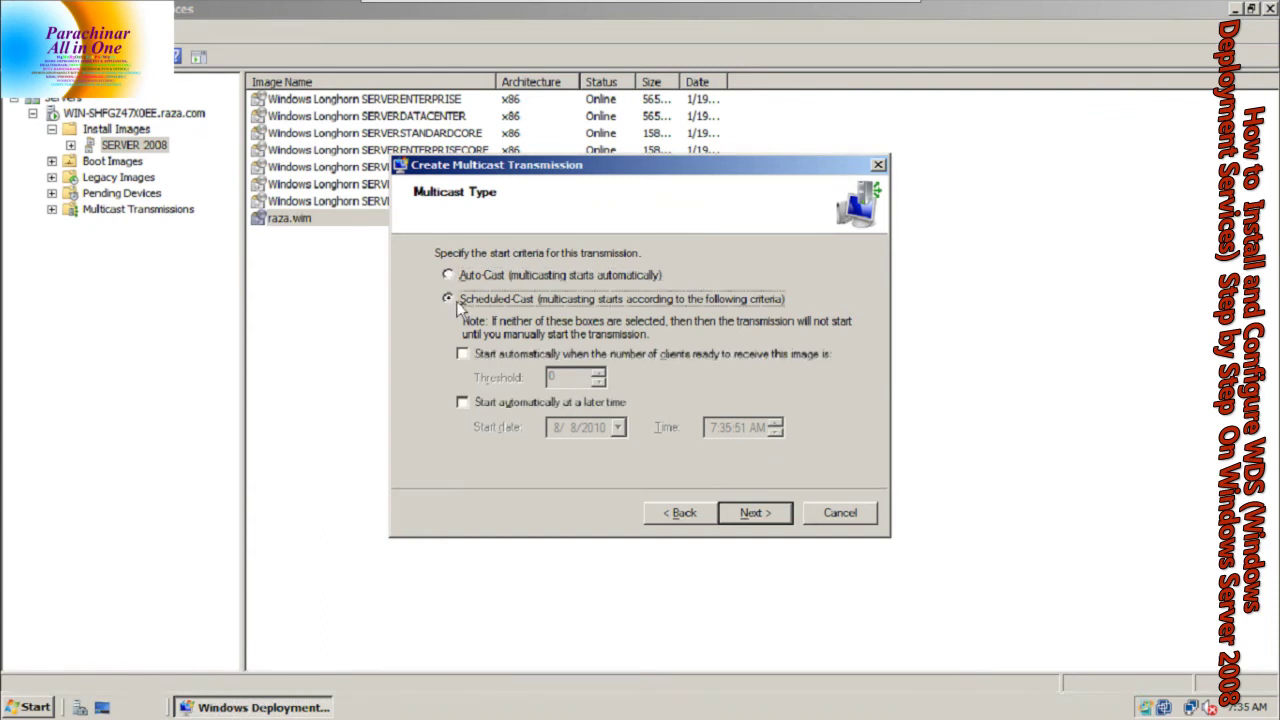
click(463, 354)
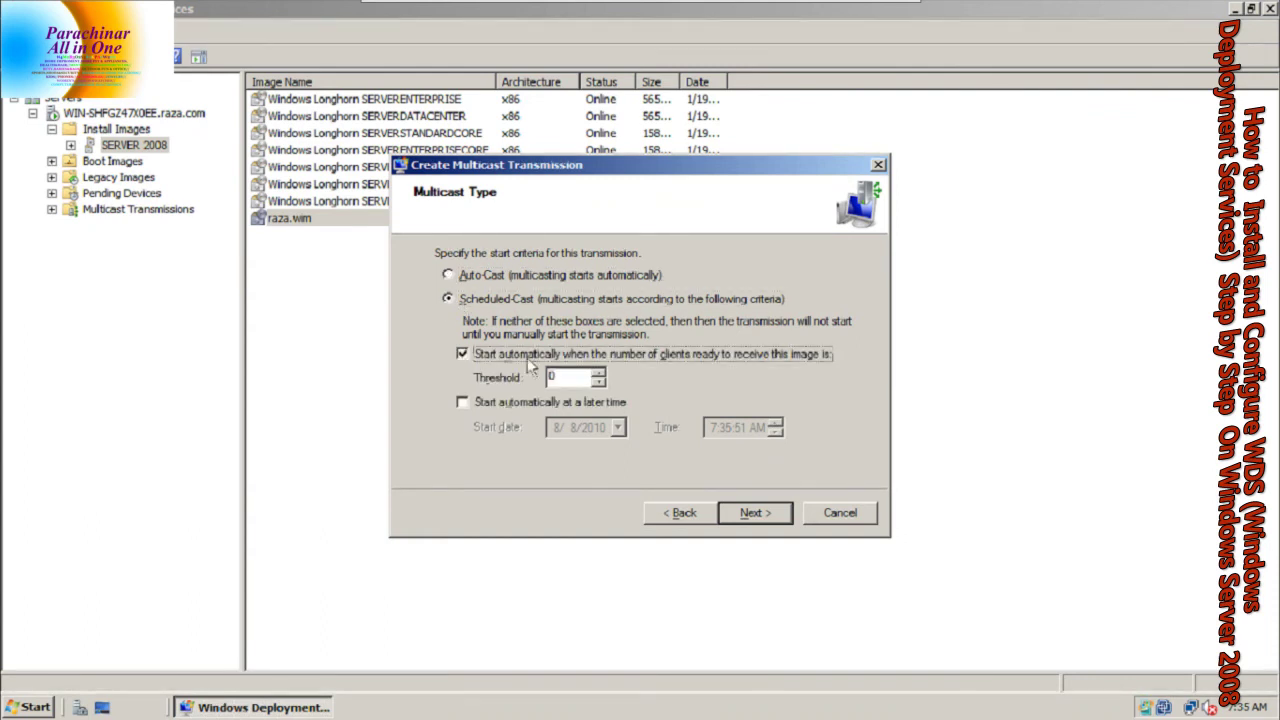
click(599, 374)
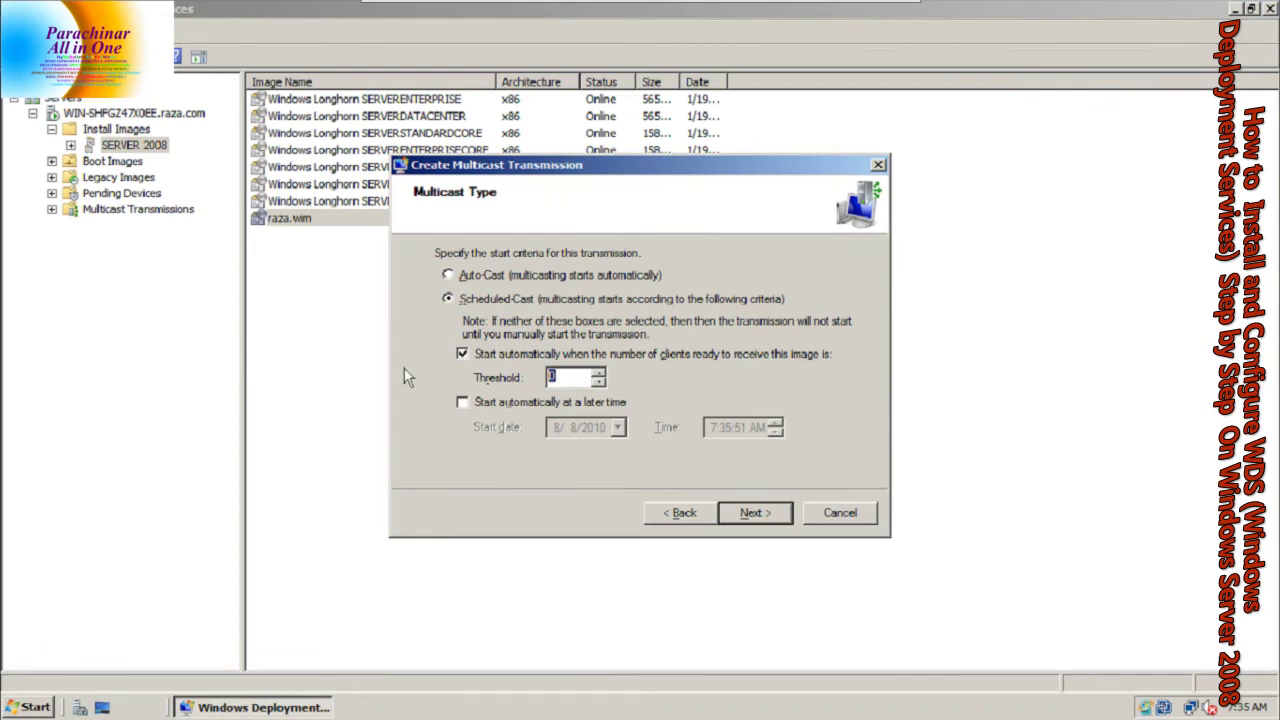
text(40000000)
key(BackSpace)
key(BackSpace)
key(BackSpace)
key(BackSpace)
key(BackSpace)
key(BackSpace)
key(BackSpace)
key(BackSpace)
text(1)
click(757, 512)
click(757, 513)
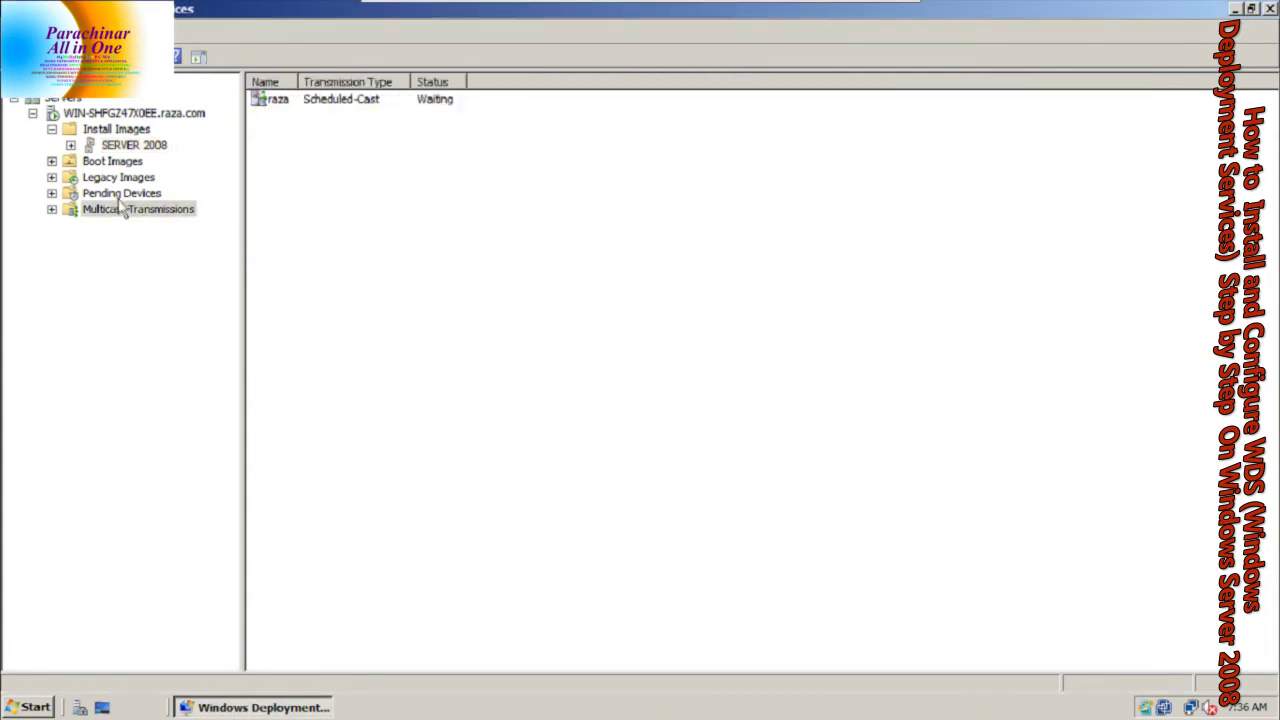
Show the raza transmission's clients under Multicast Transmissions, then leave full screen
click(51, 210)
click(110, 226)
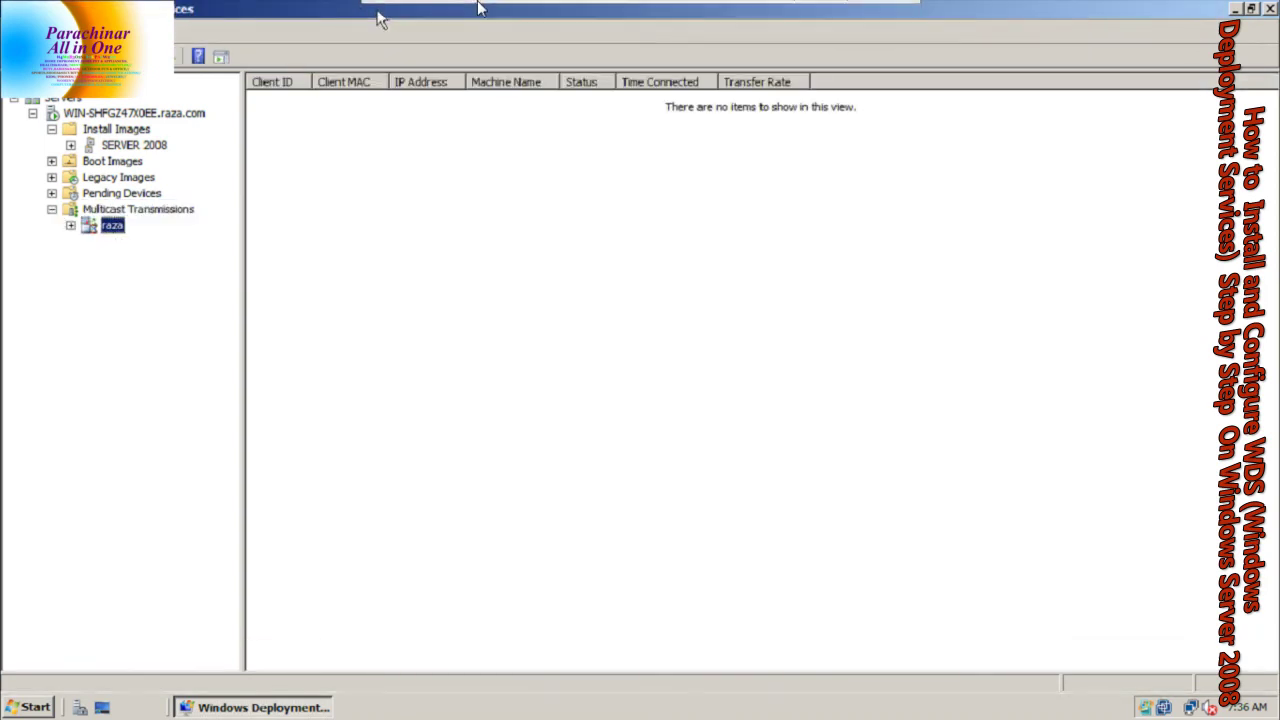
mouse_move(725, 8)
click(885, 16)
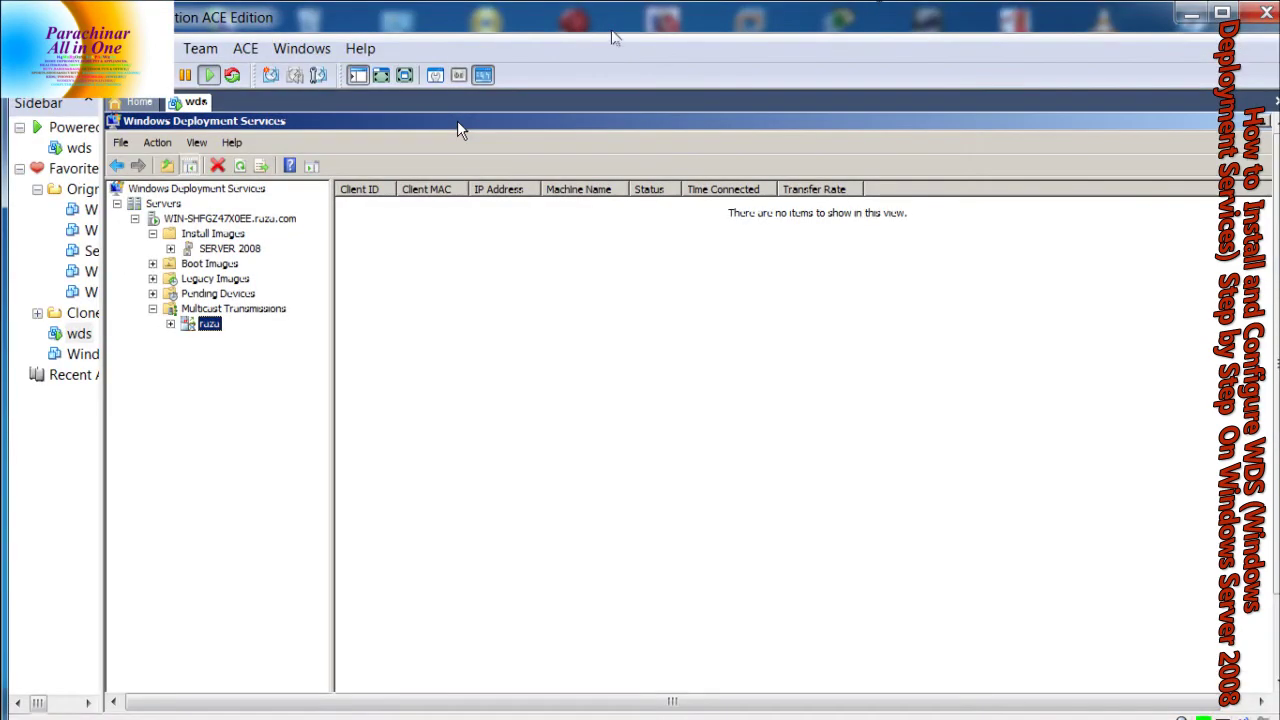
Start a new virtual machine with Windows Server 2008 (experimental) as the guest version
click(140, 104)
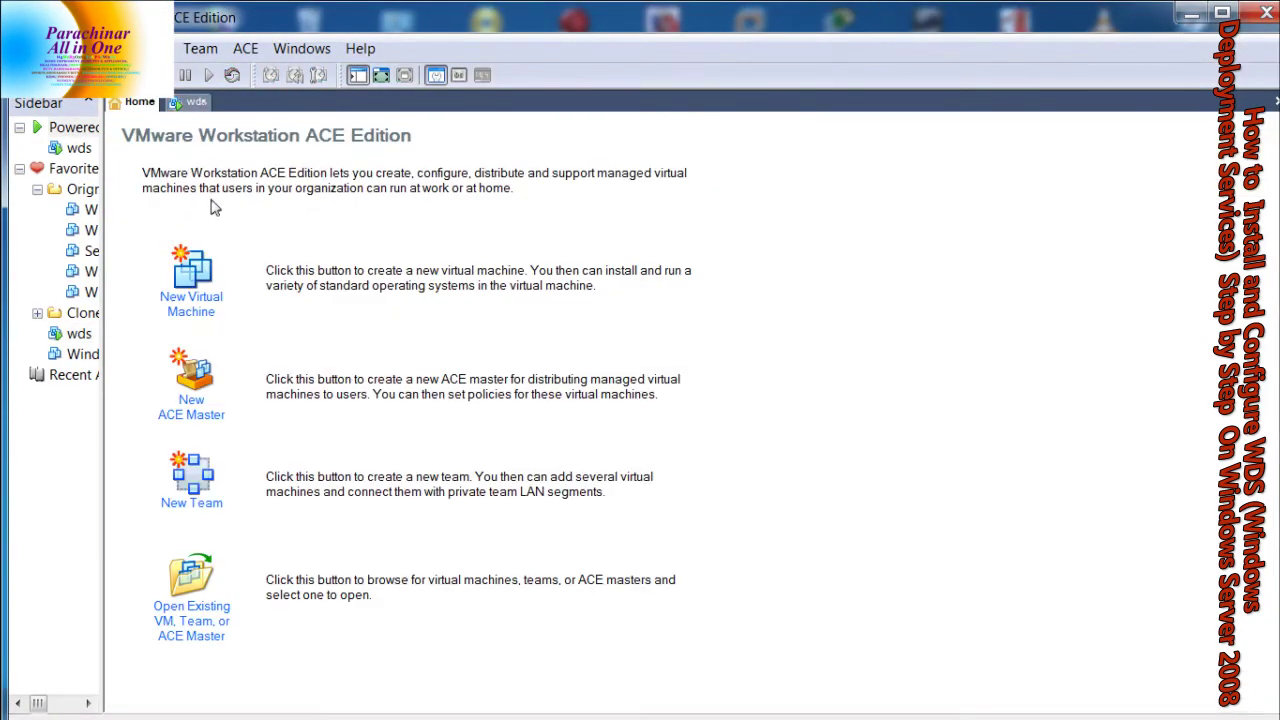
click(192, 292)
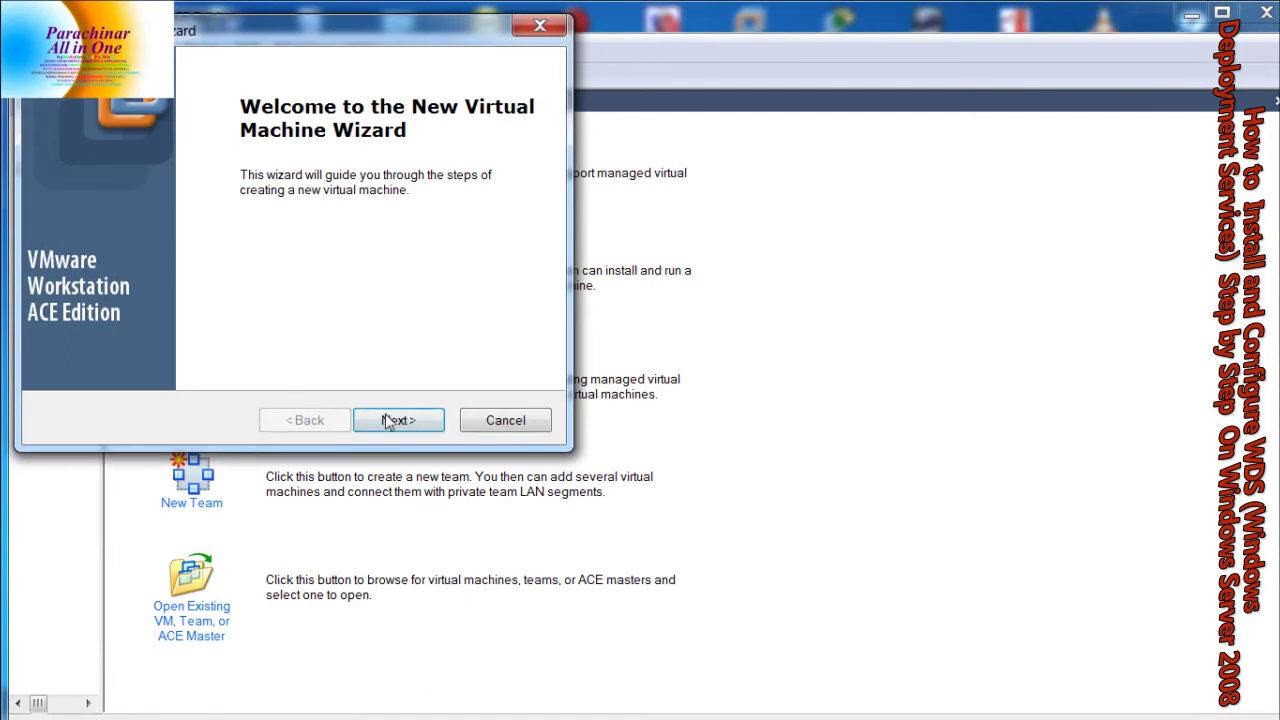
key(Return)
key(Return)
click(336, 306)
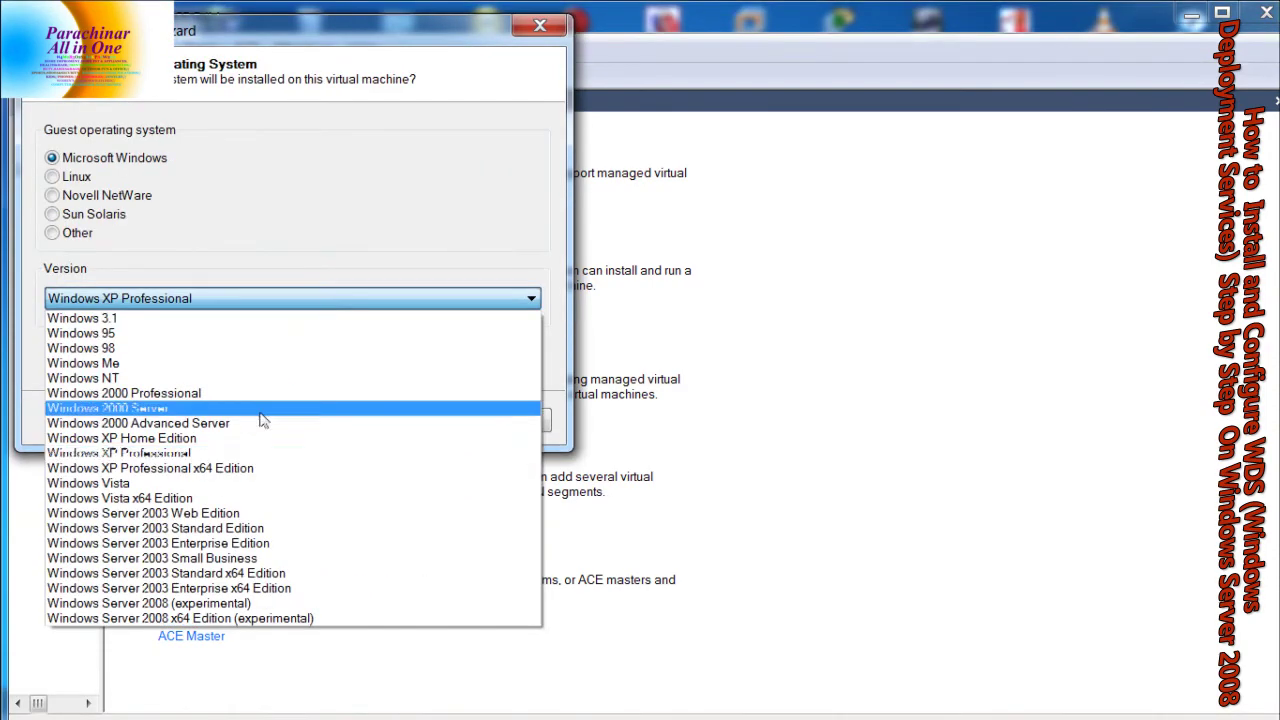
click(345, 597)
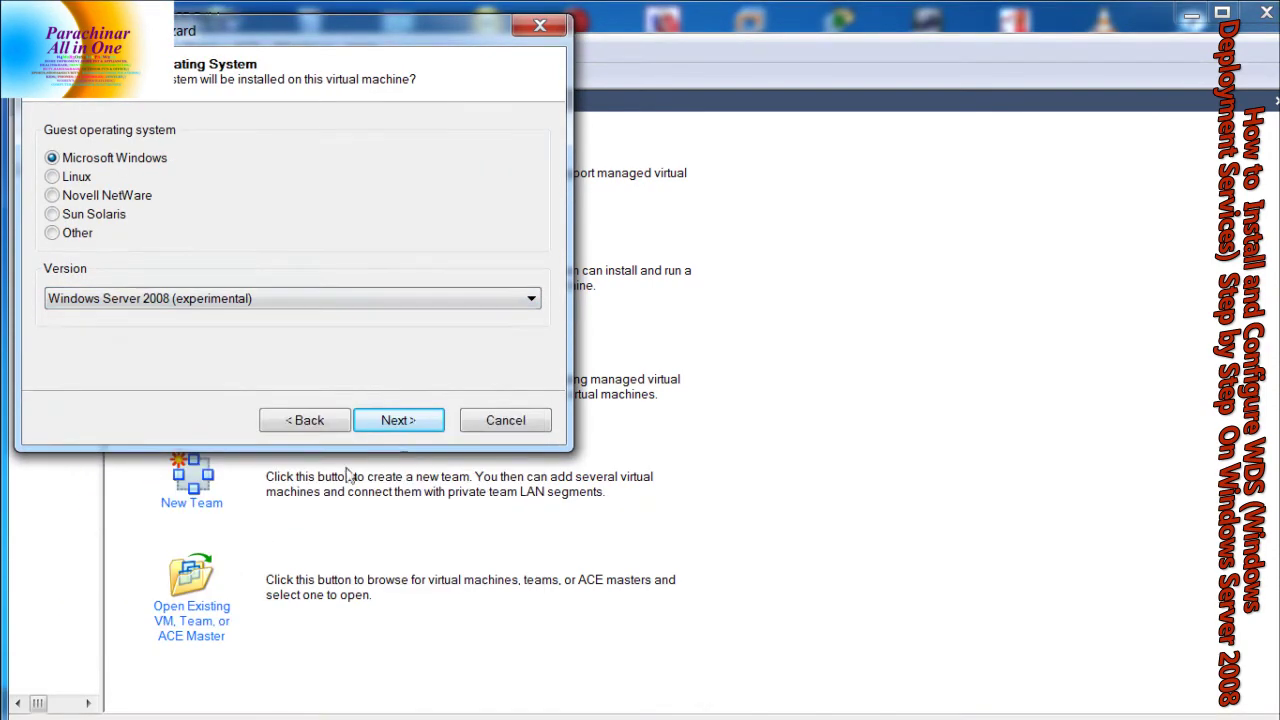
click(397, 421)
Store the new machine on drive E with host-only networking and finish
click(54, 225)
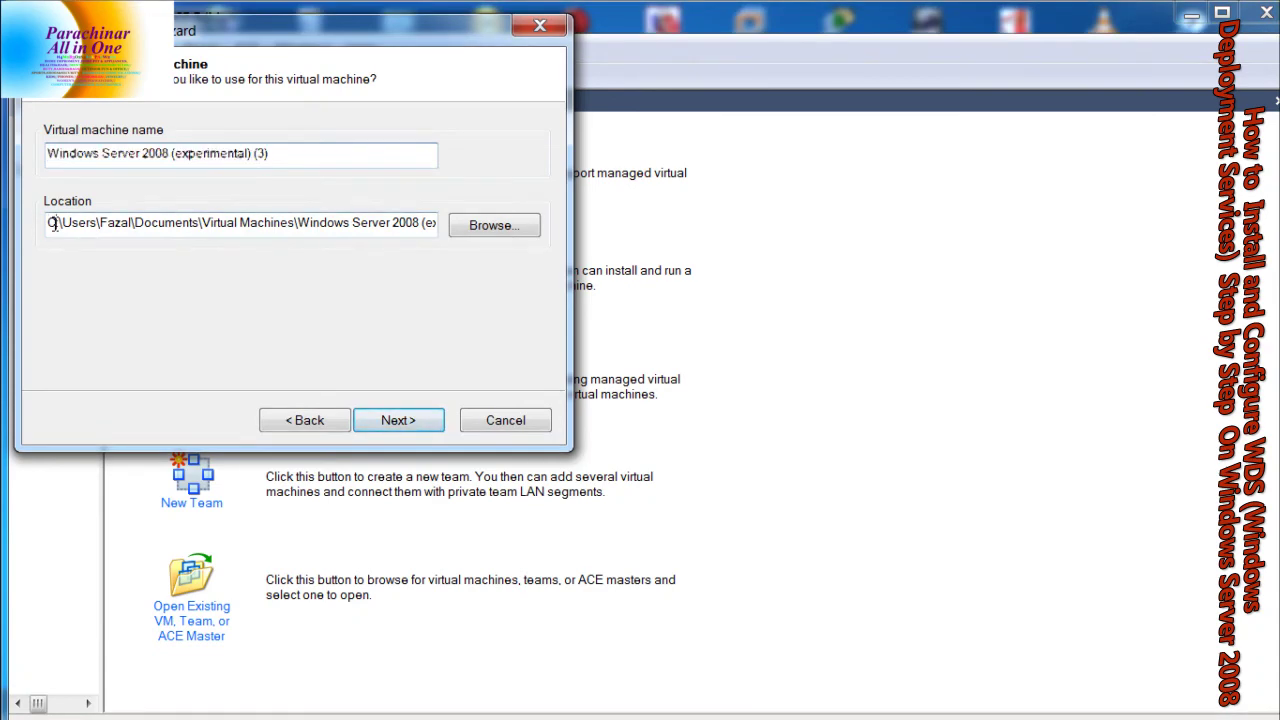
key(Caps_Lock)
text(E)
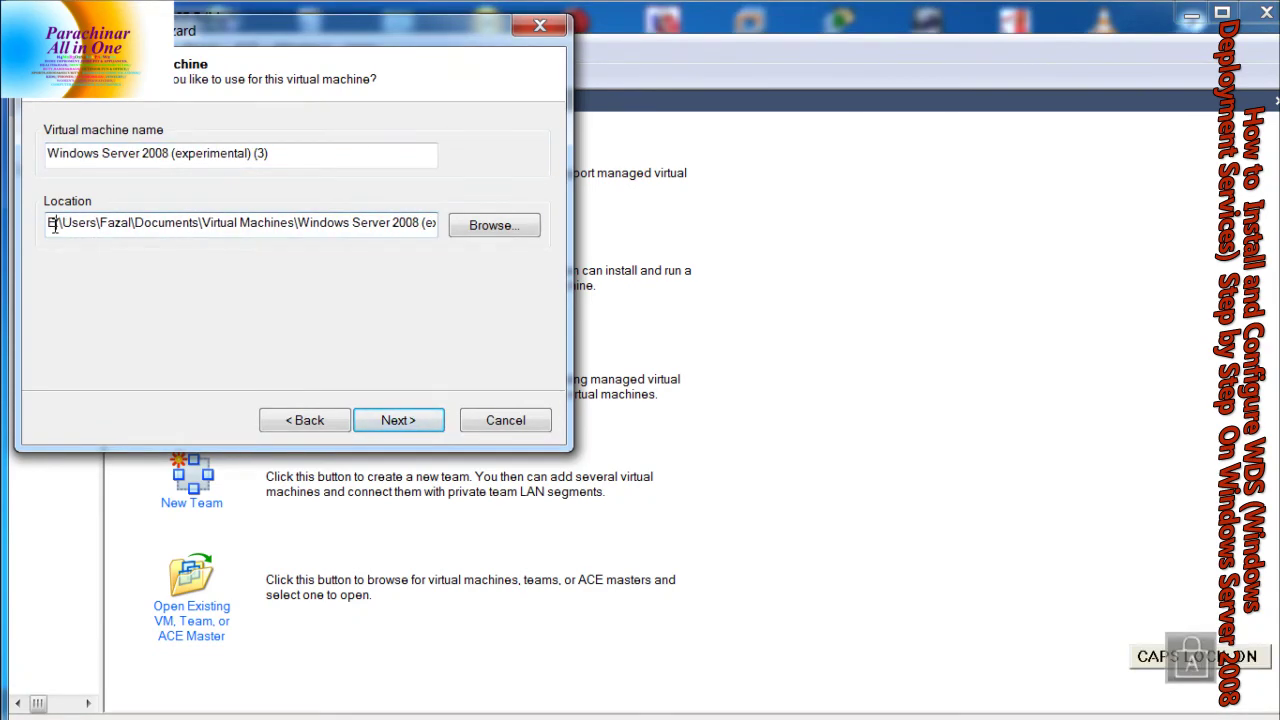
click(383, 420)
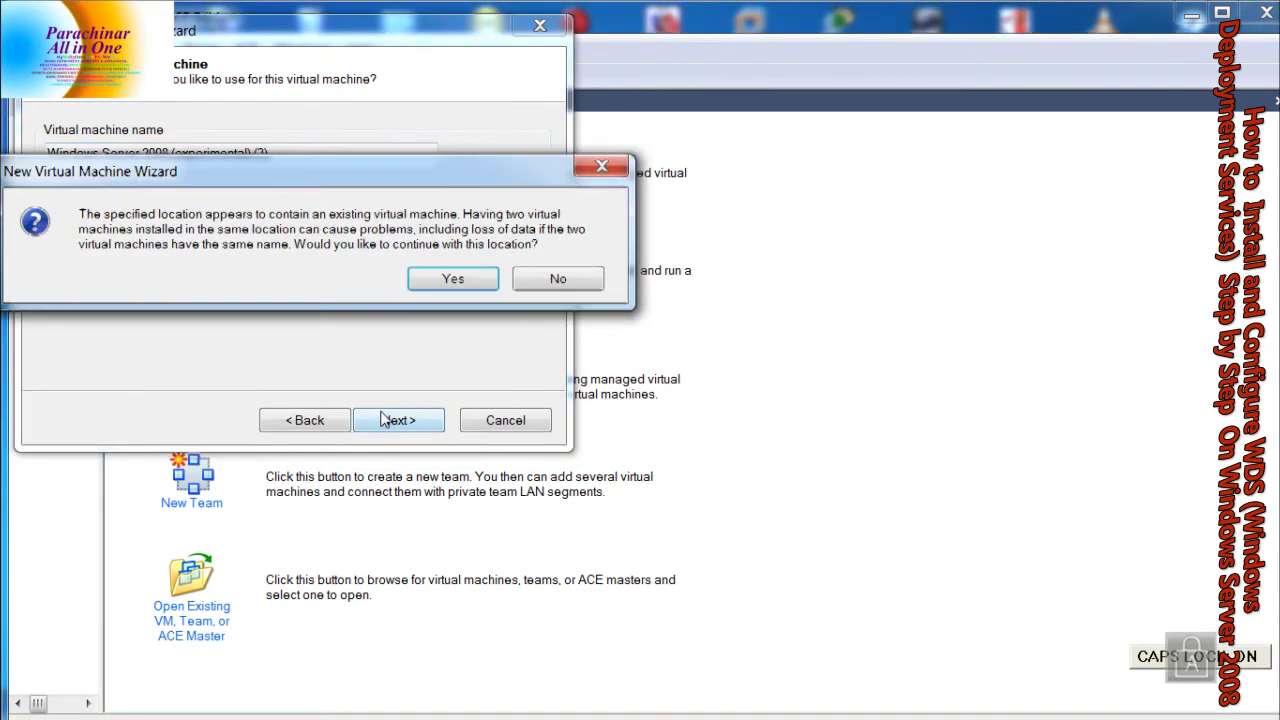
click(455, 282)
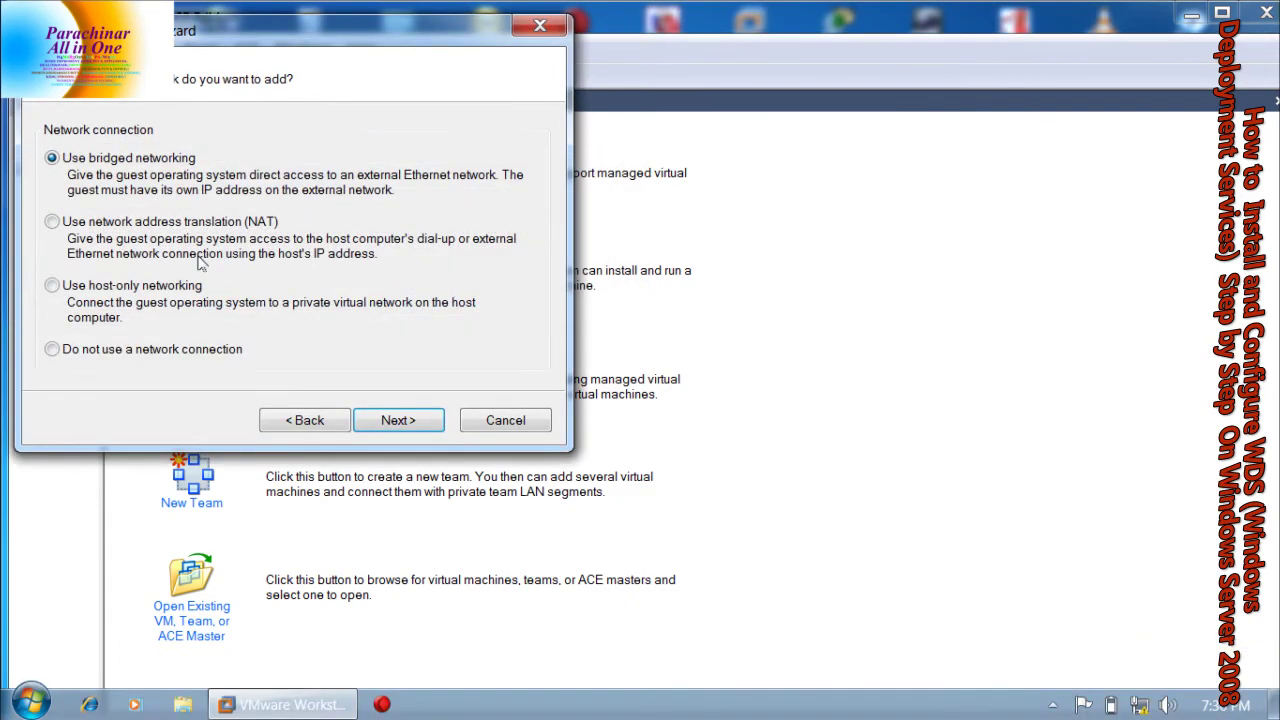
click(145, 290)
click(398, 420)
click(400, 420)
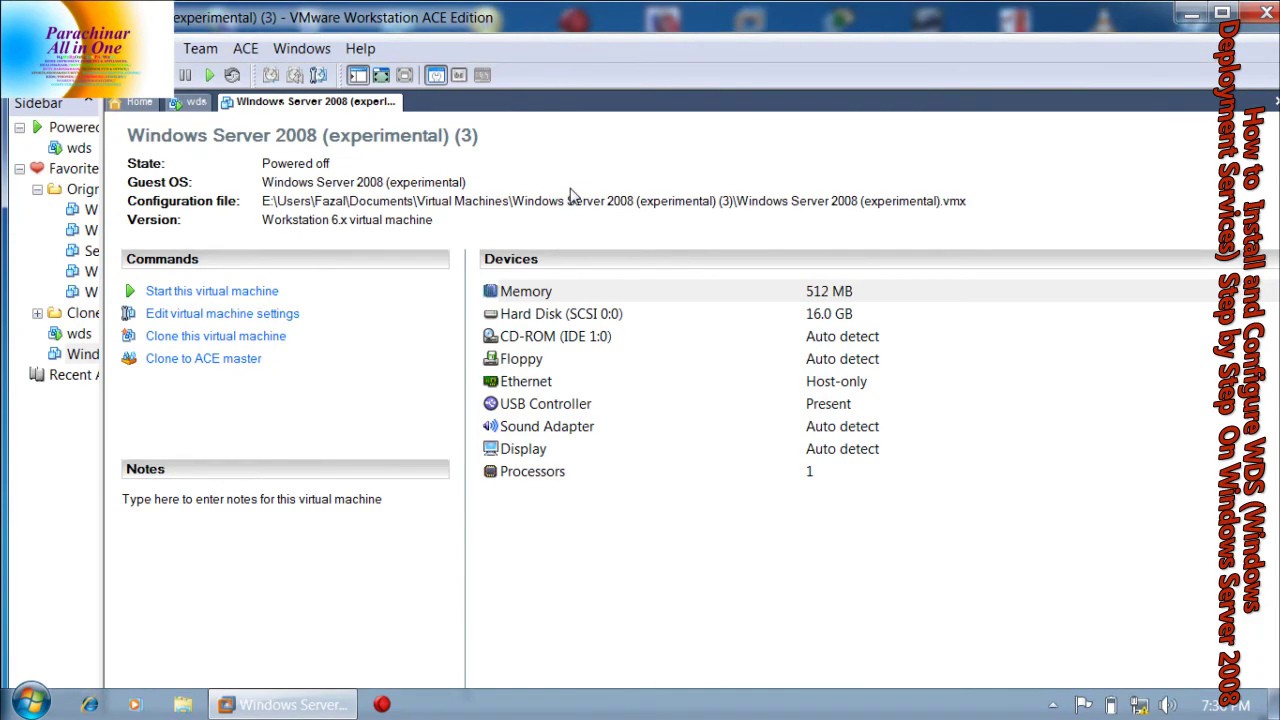
Power on the new VM, dismiss the floppy and CD-ROM warnings, then power it off
key(super+Down)
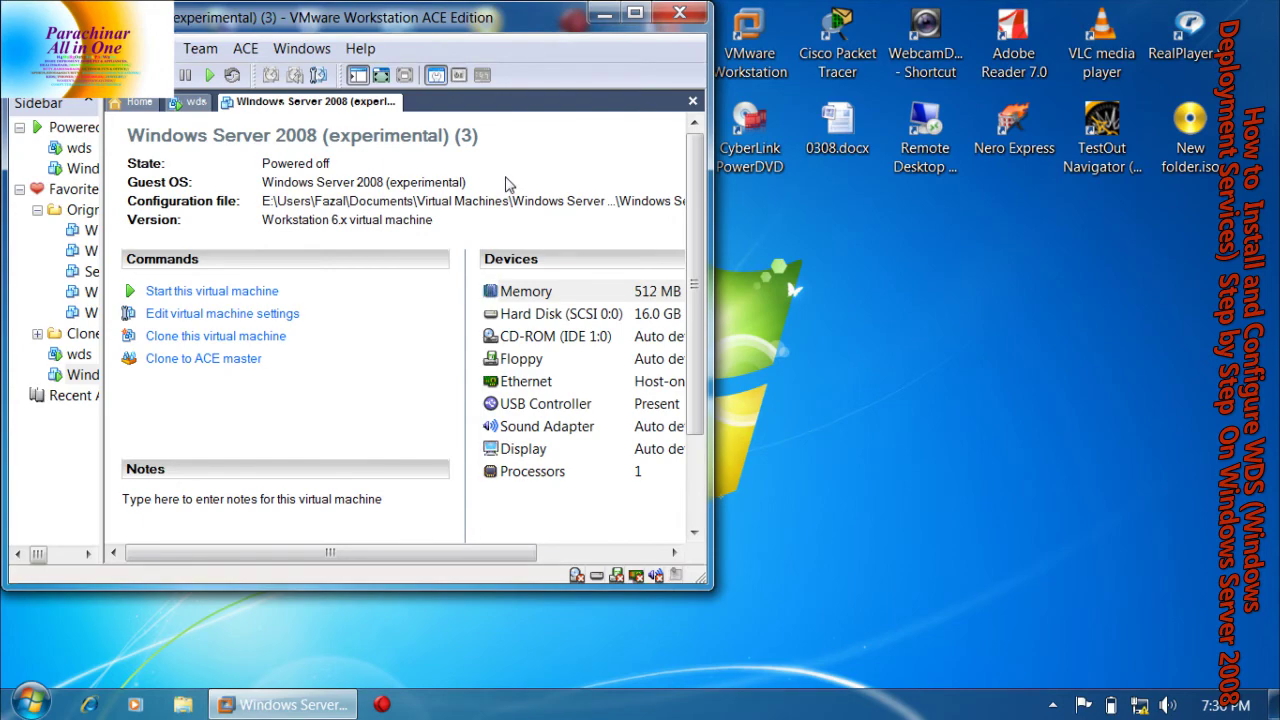
key(ctrl+b)
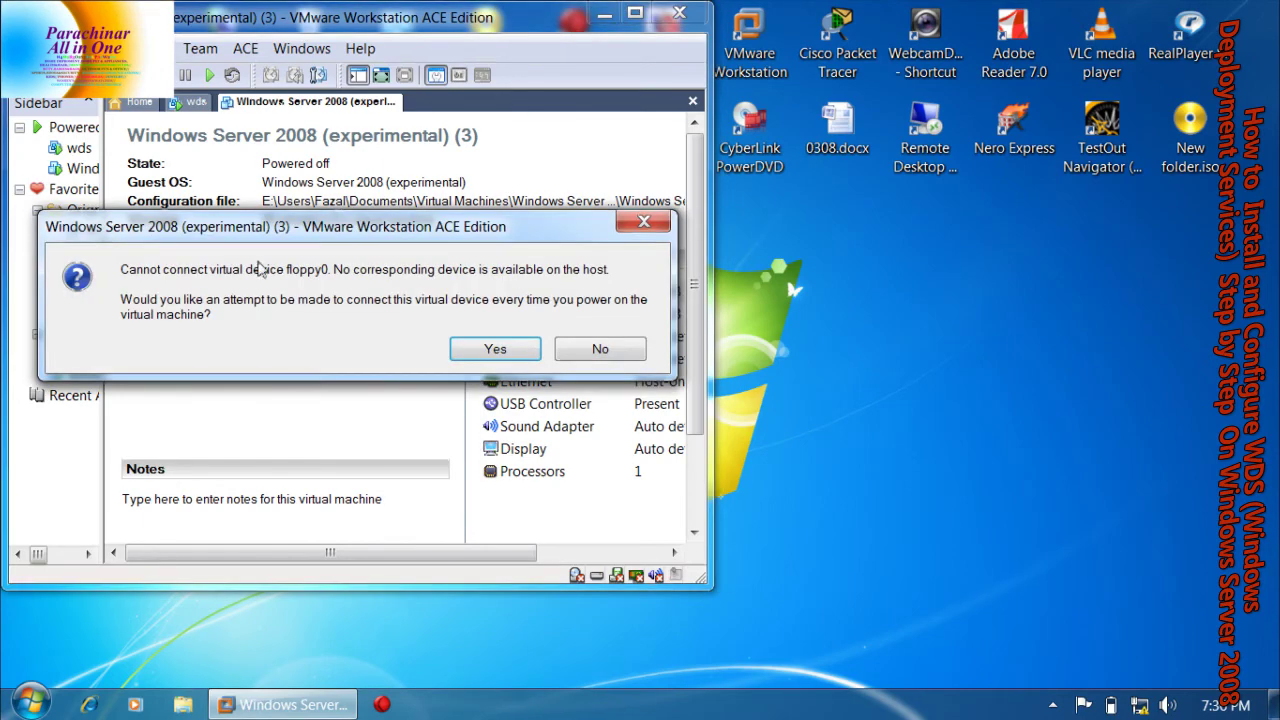
click(491, 348)
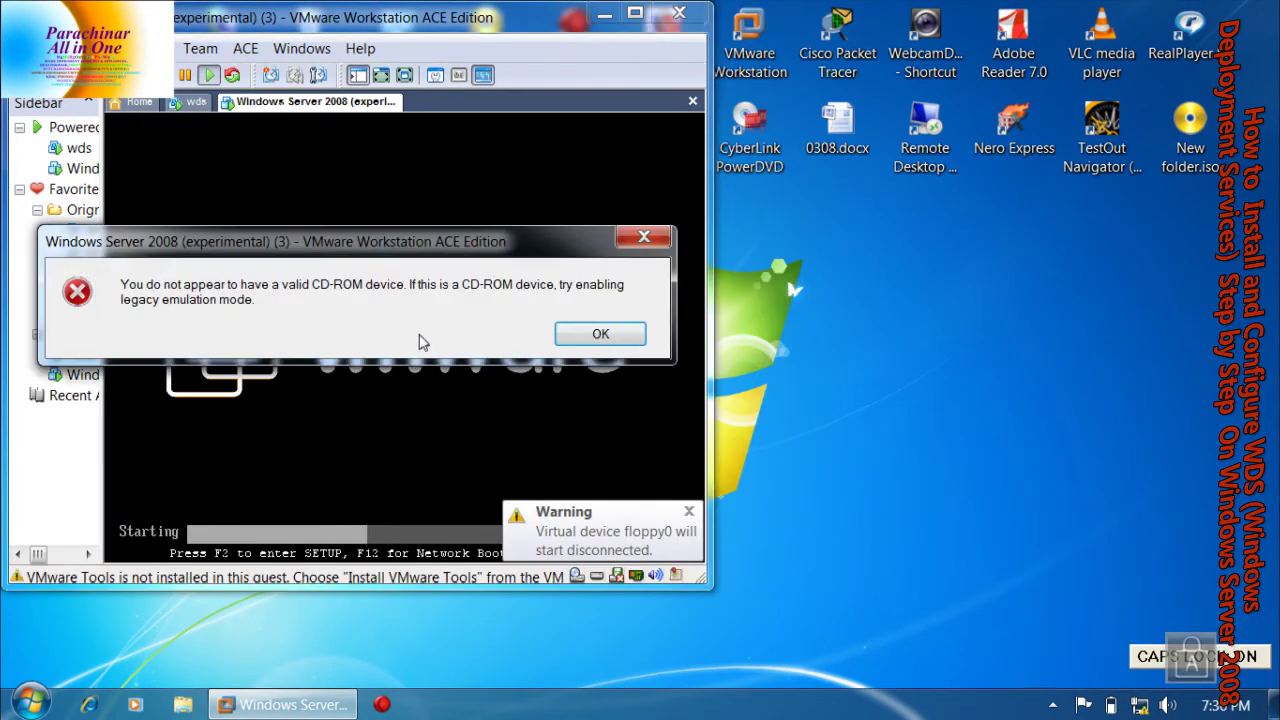
key(Return)
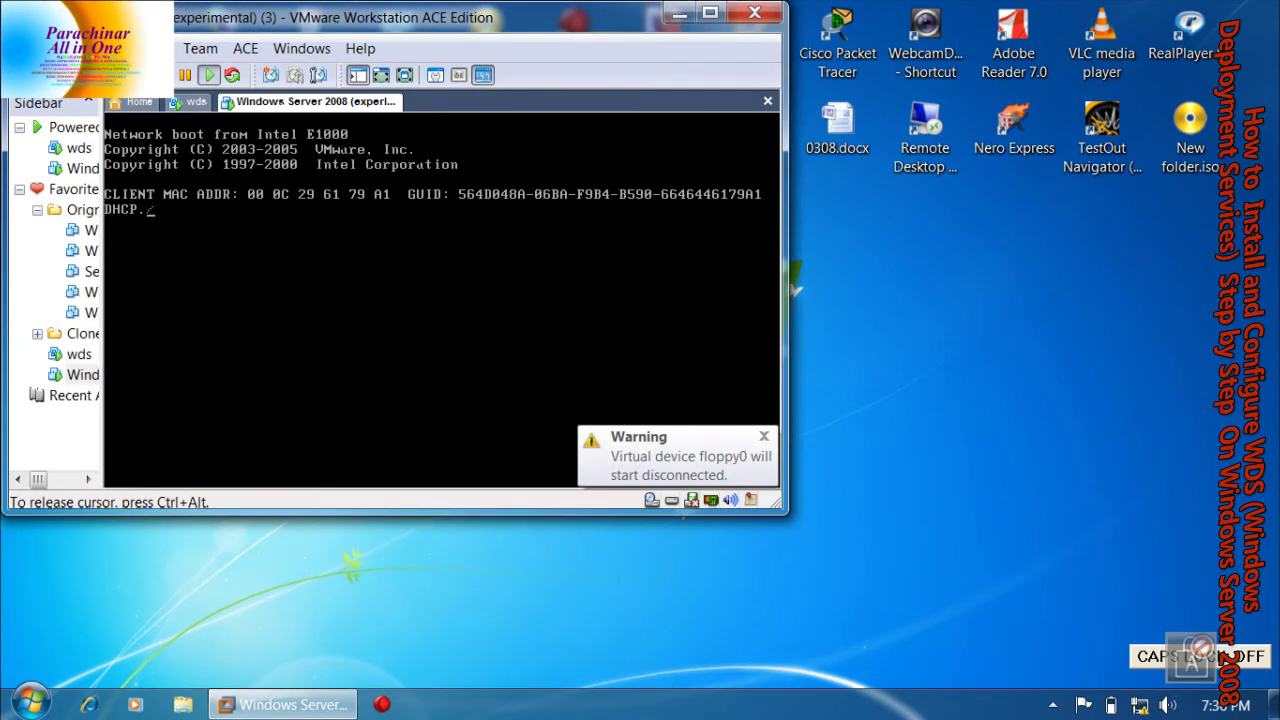
key(ctrl+alt)
click(560, 349)
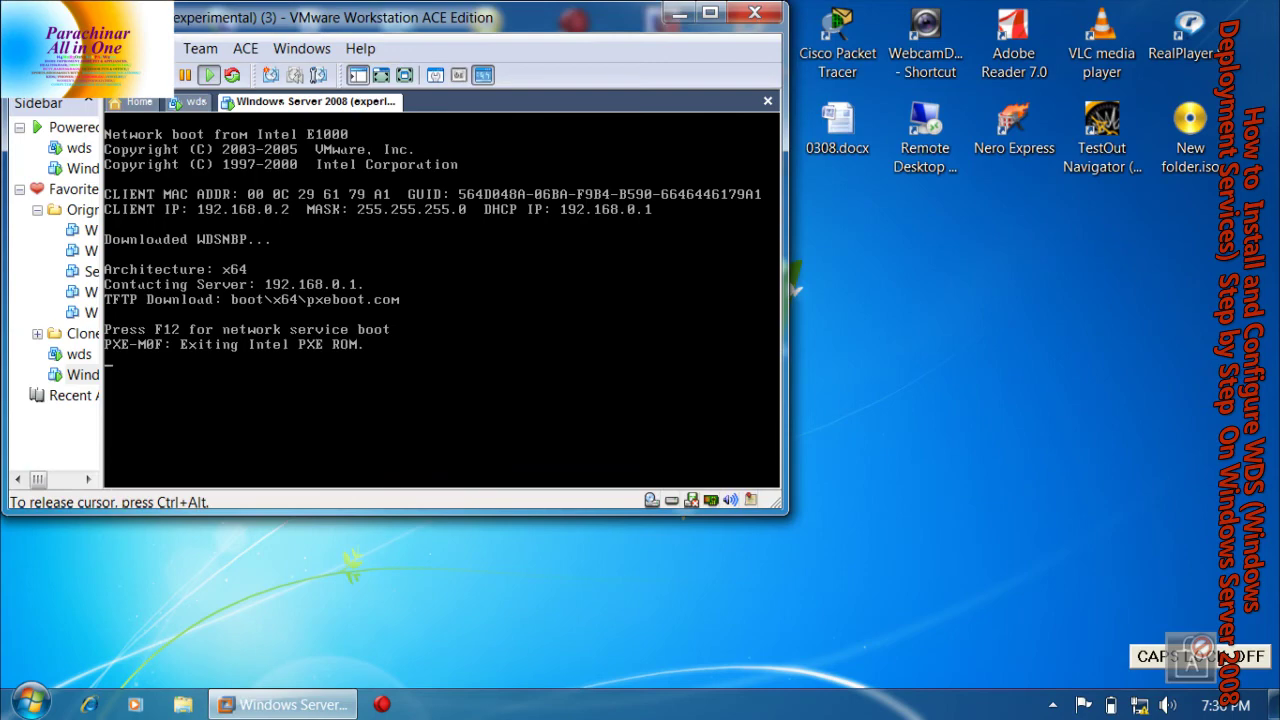
key(ctrl+alt)
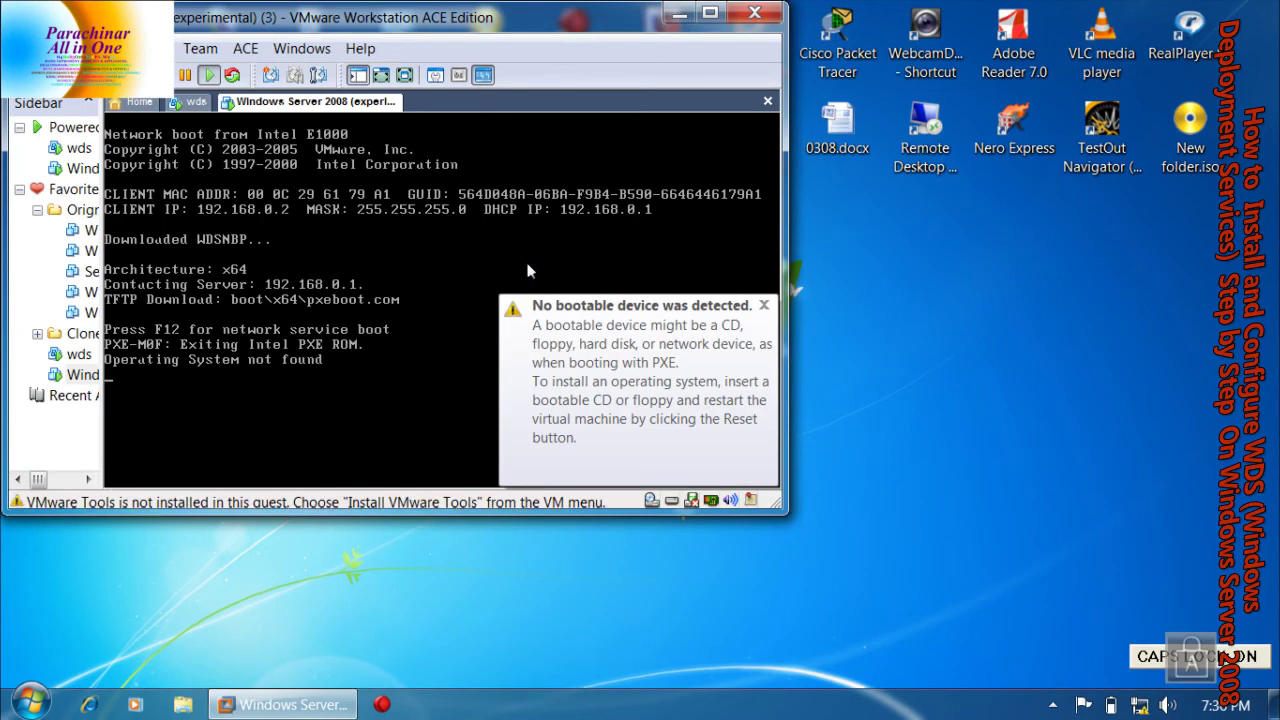
right_click(348, 99)
click(408, 187)
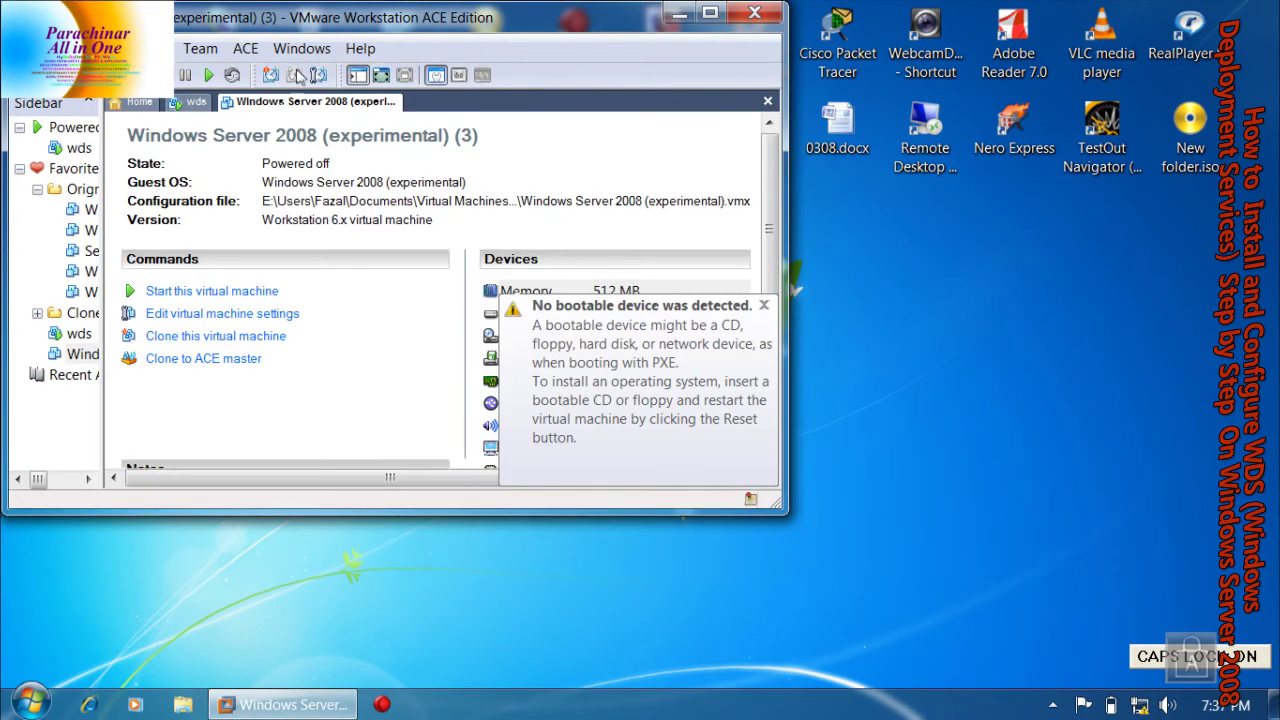
Remove the floppy drive from the VM's hardware settings and power it on again
click(207, 316)
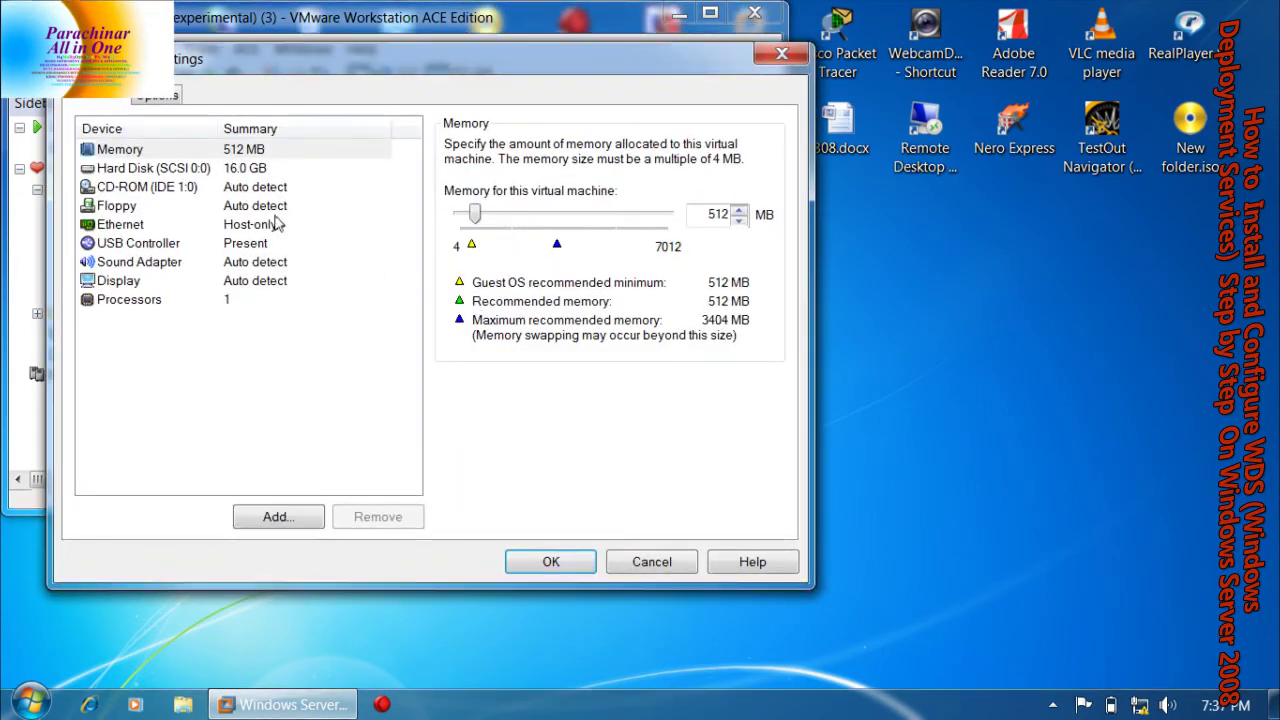
click(116, 205)
click(378, 520)
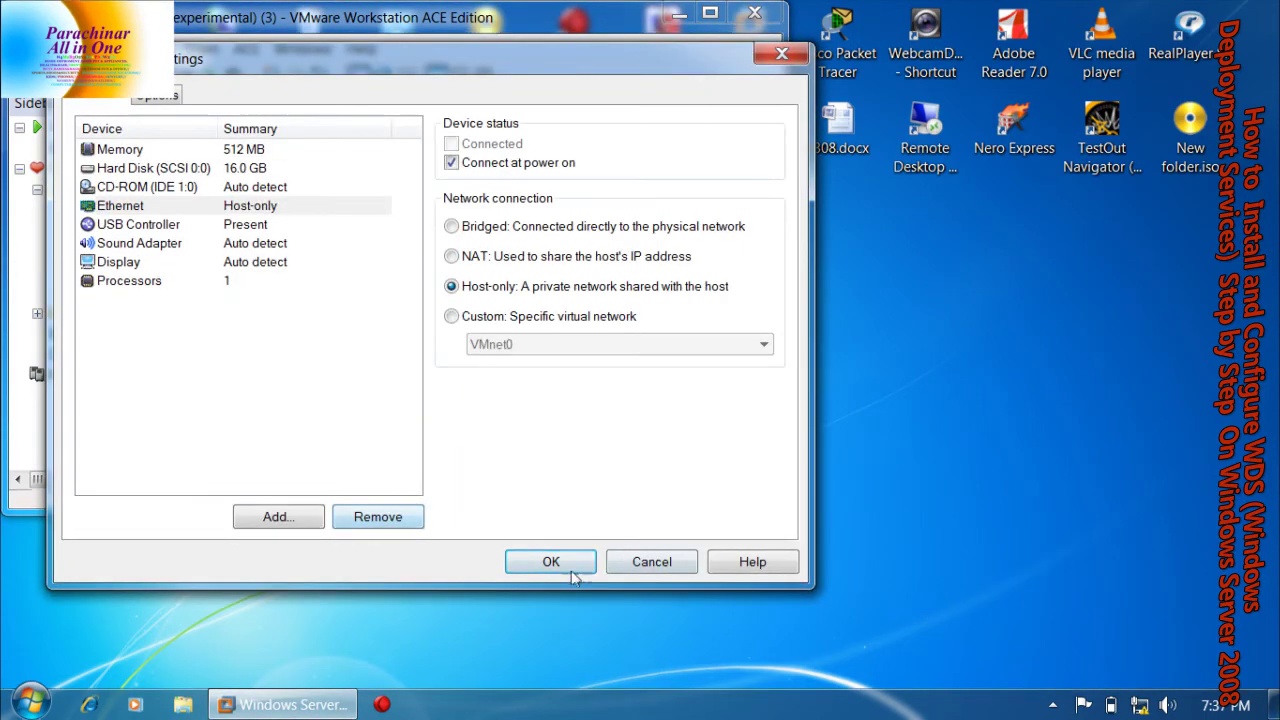
click(551, 562)
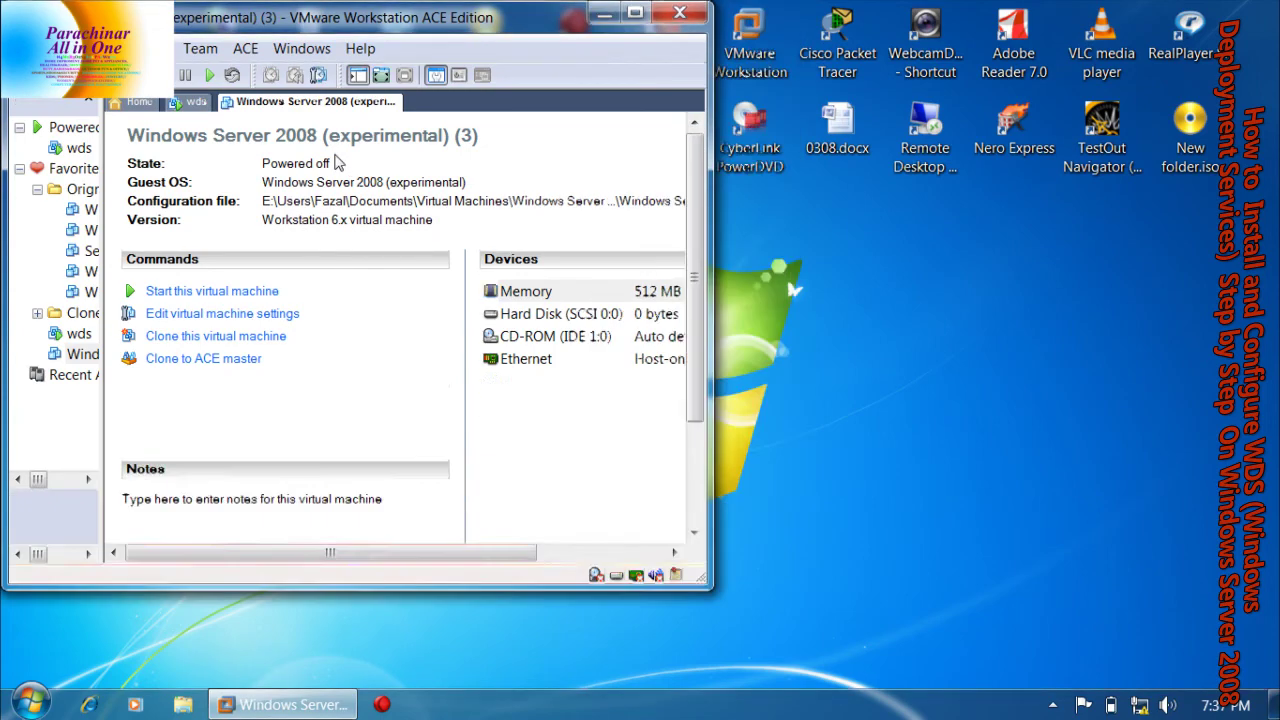
key(ctrl+b)
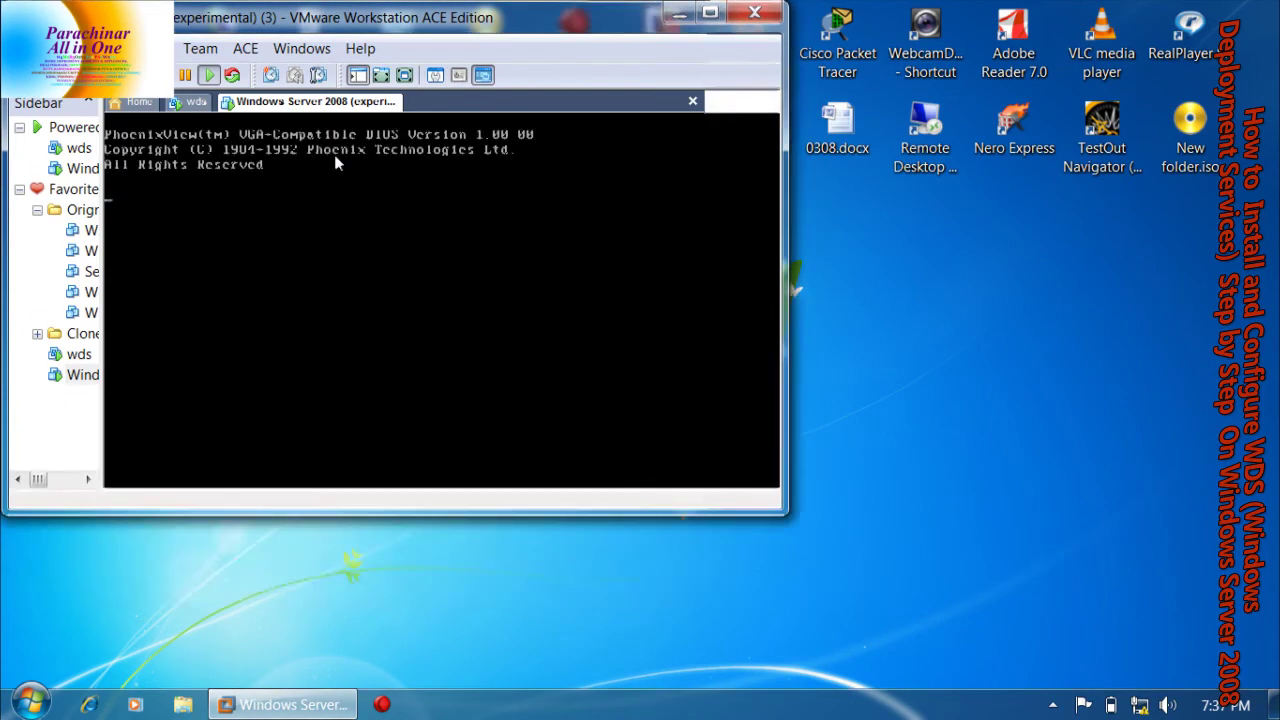
Continue past the CD-ROM error, go full screen, and boot the first SERVER 2008 Boot Manager entry
click(600, 333)
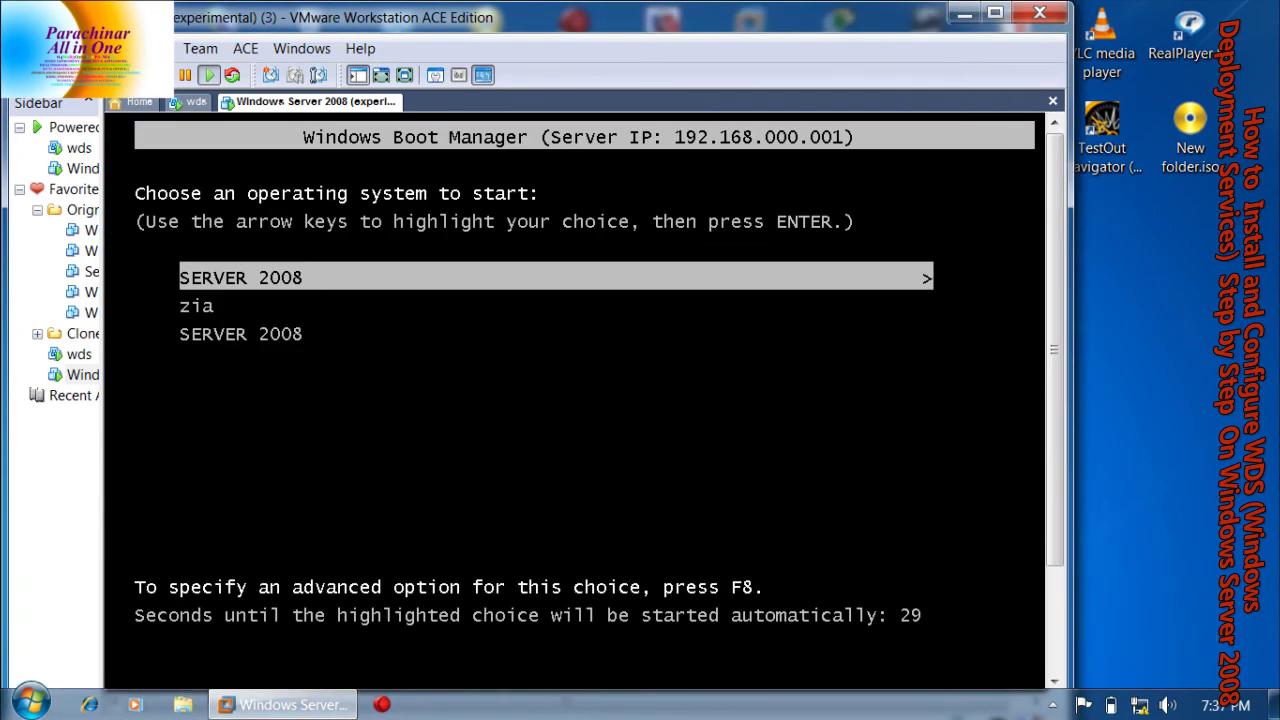
key(Caps_Lock)
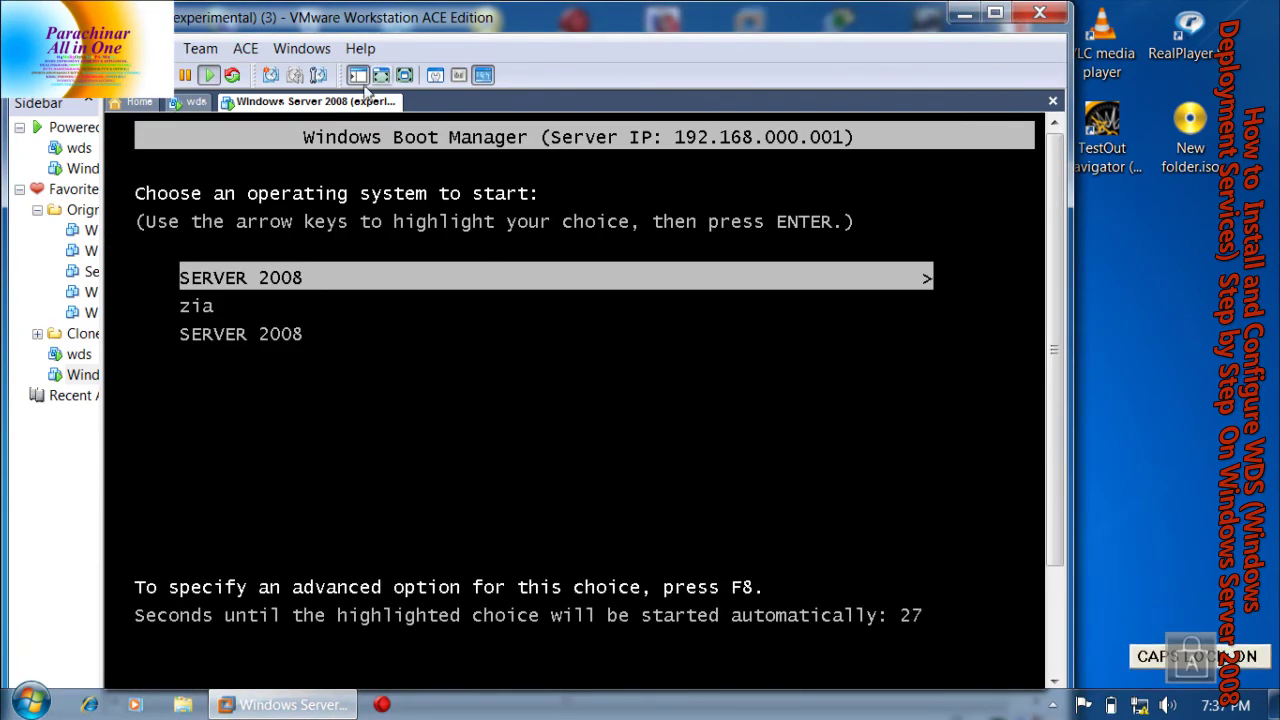
click(405, 76)
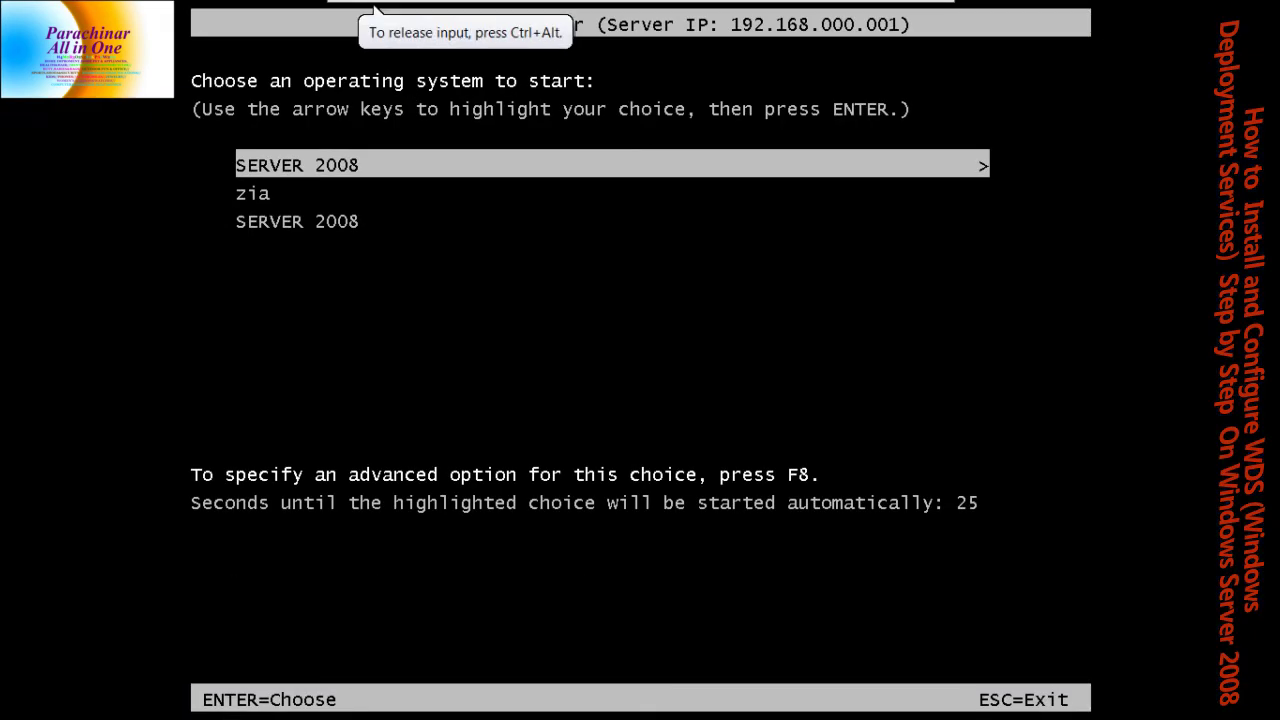
key(Down)
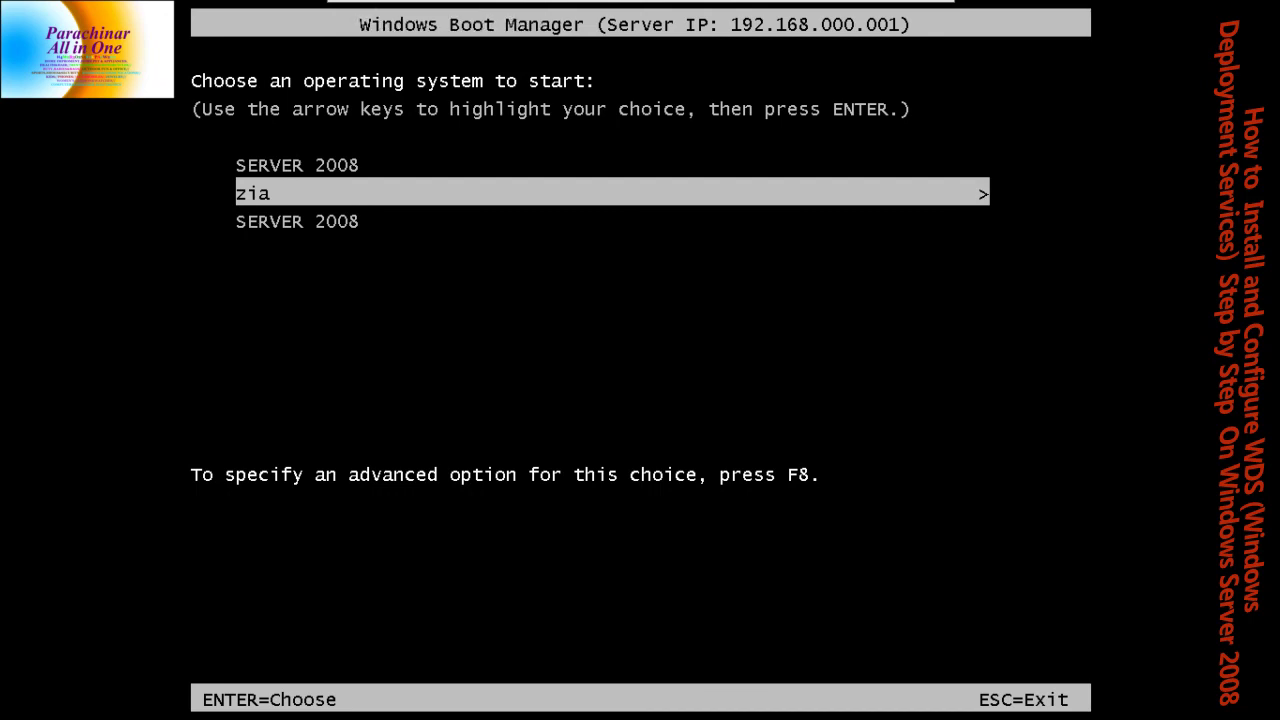
key(Up)
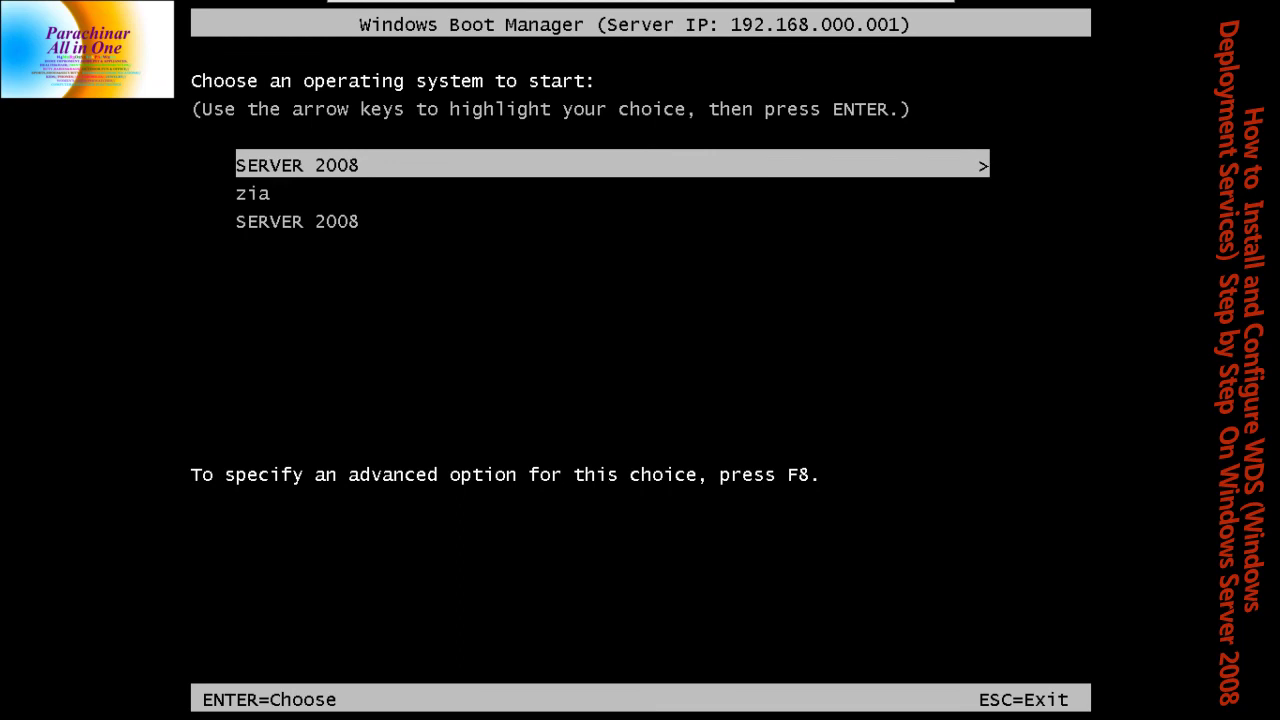
key(Down)
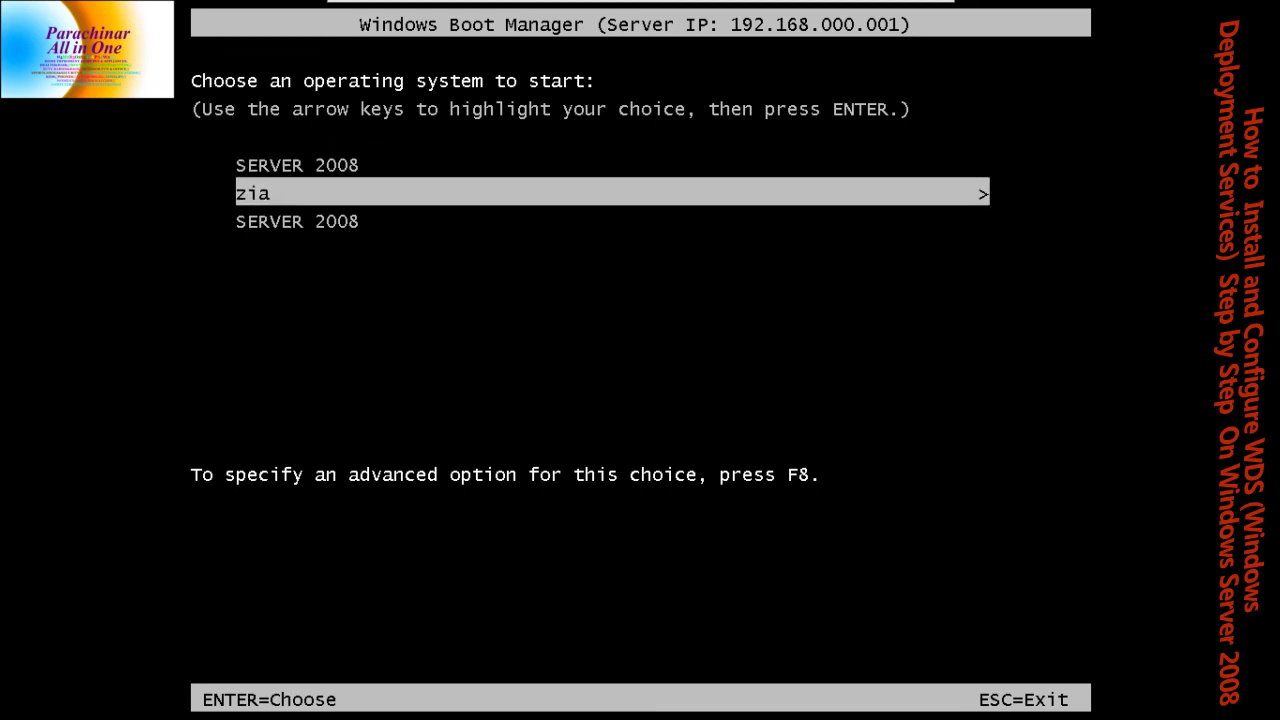
key(Up)
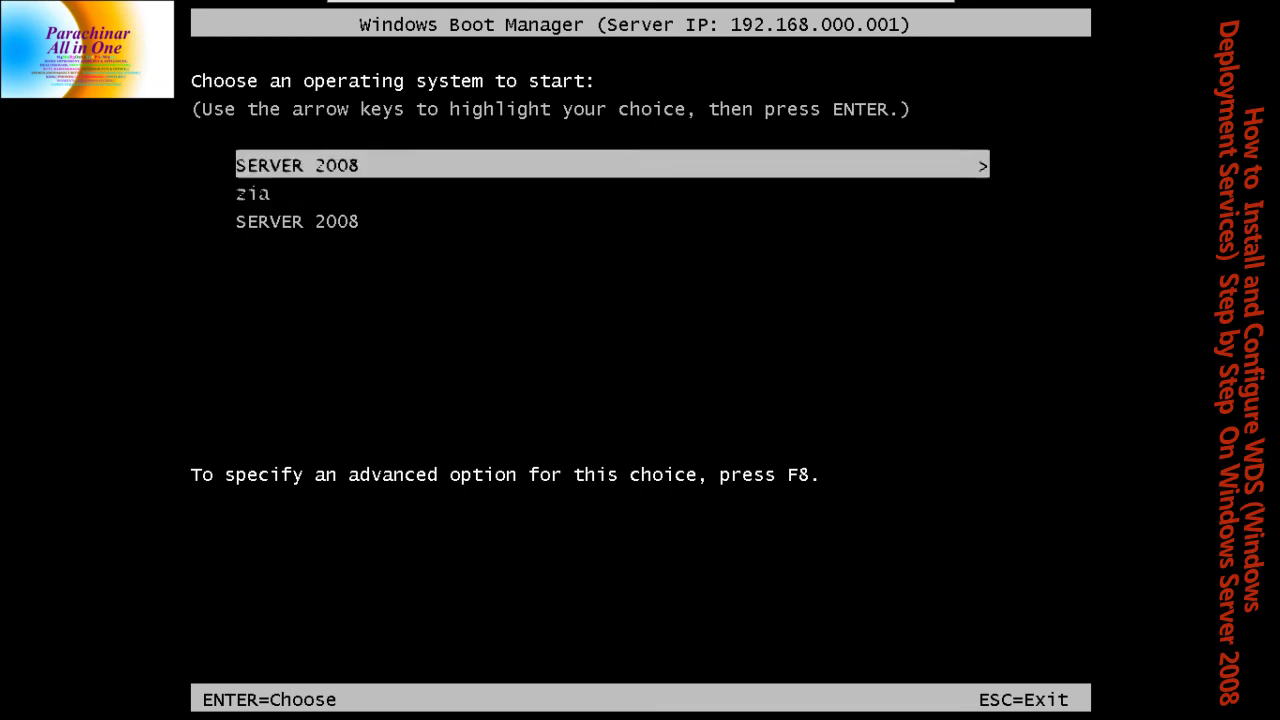
key(Return)
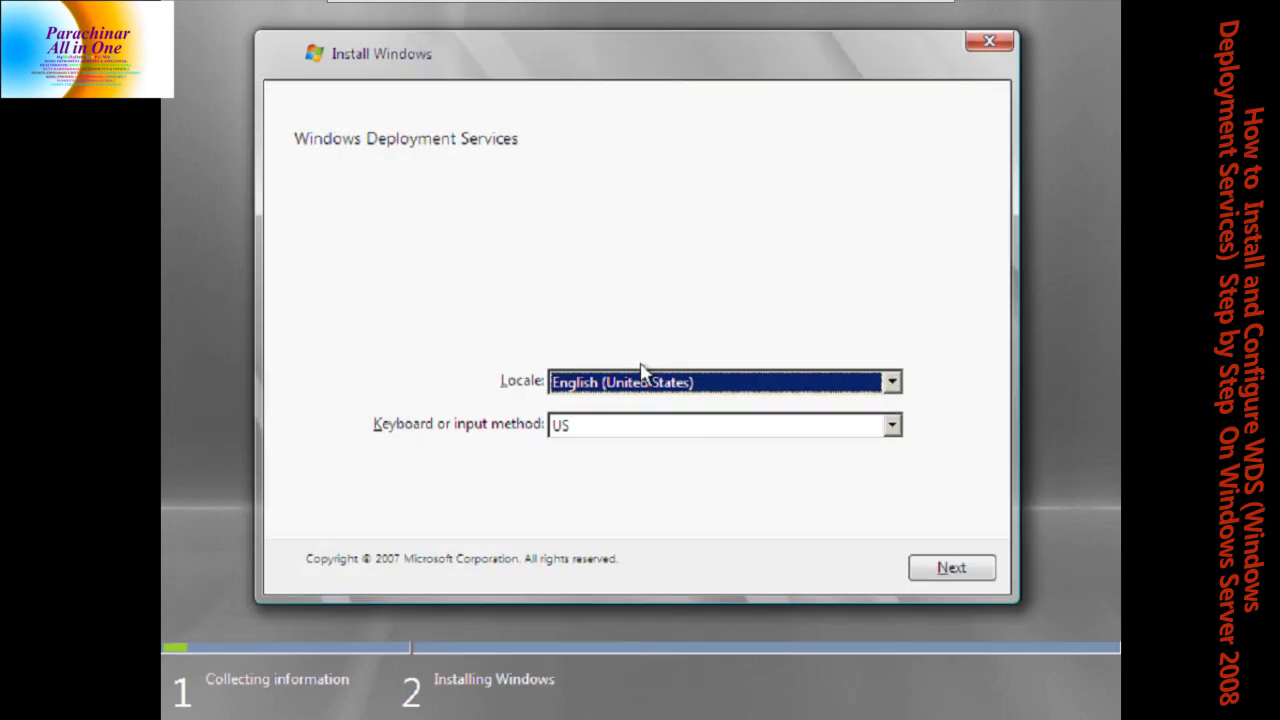
Accept the English (United States) locale and sign in to the server as RAZA\Administrator with its password
key(Return)
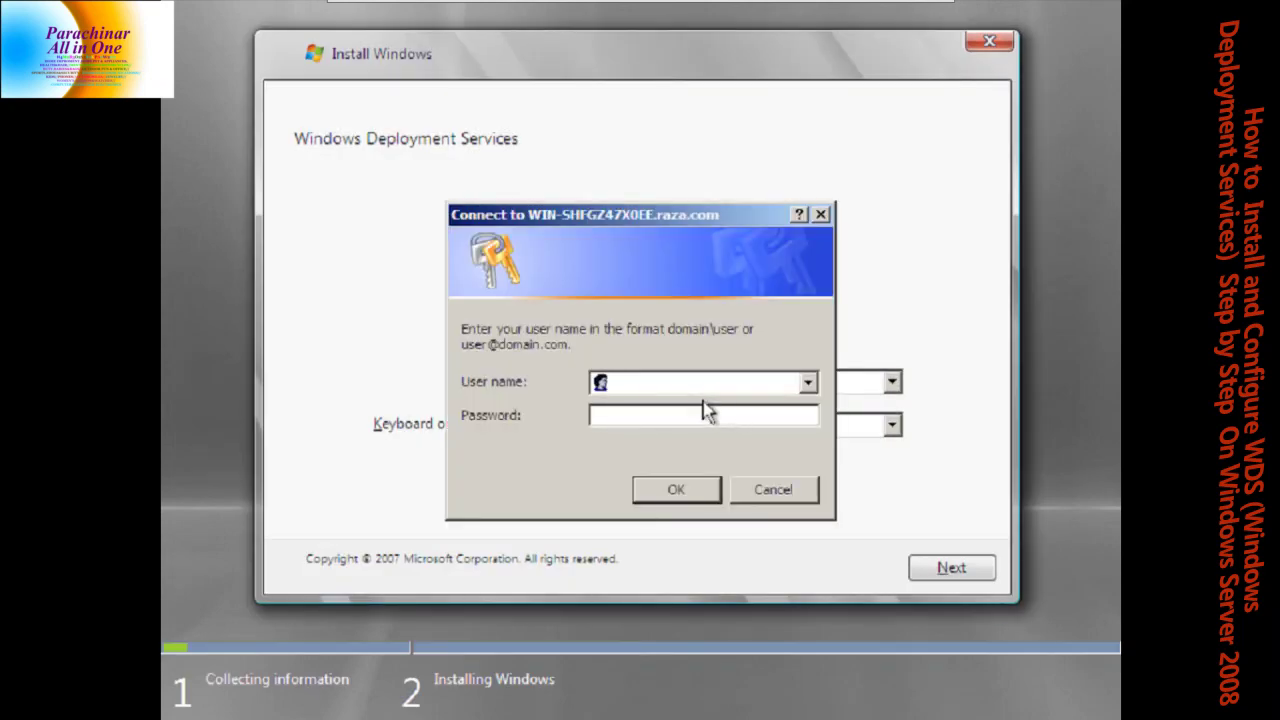
key(Caps_Lock)
text(RAZA)
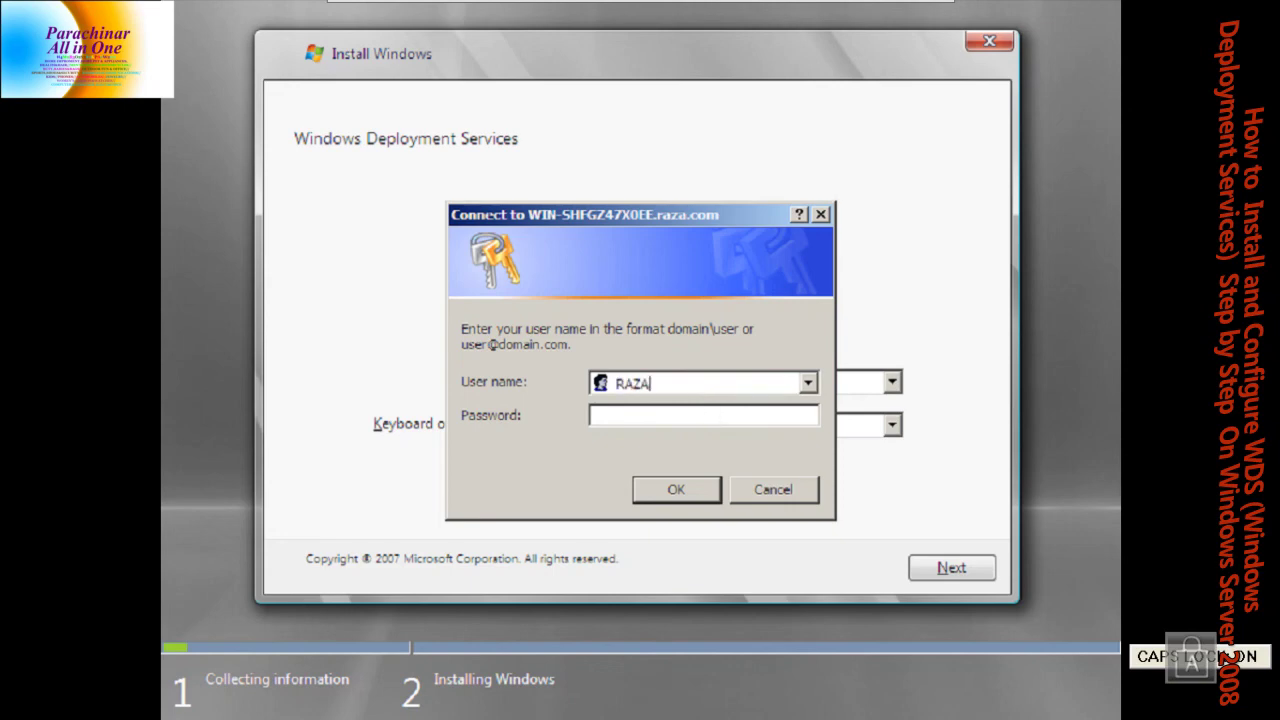
text(\)
key(Caps_Lock)
text(Administrator)
drag(731, 384, 594, 384)
click(596, 414)
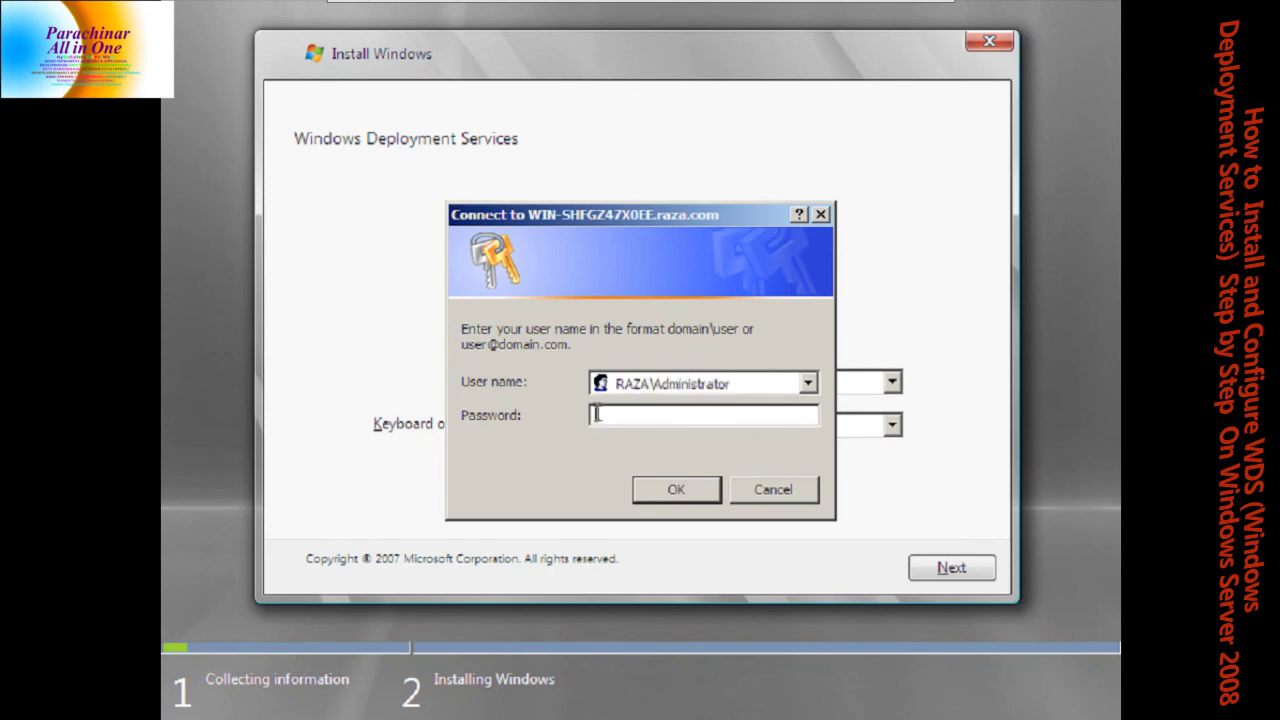
text(1234567)
key(Return)
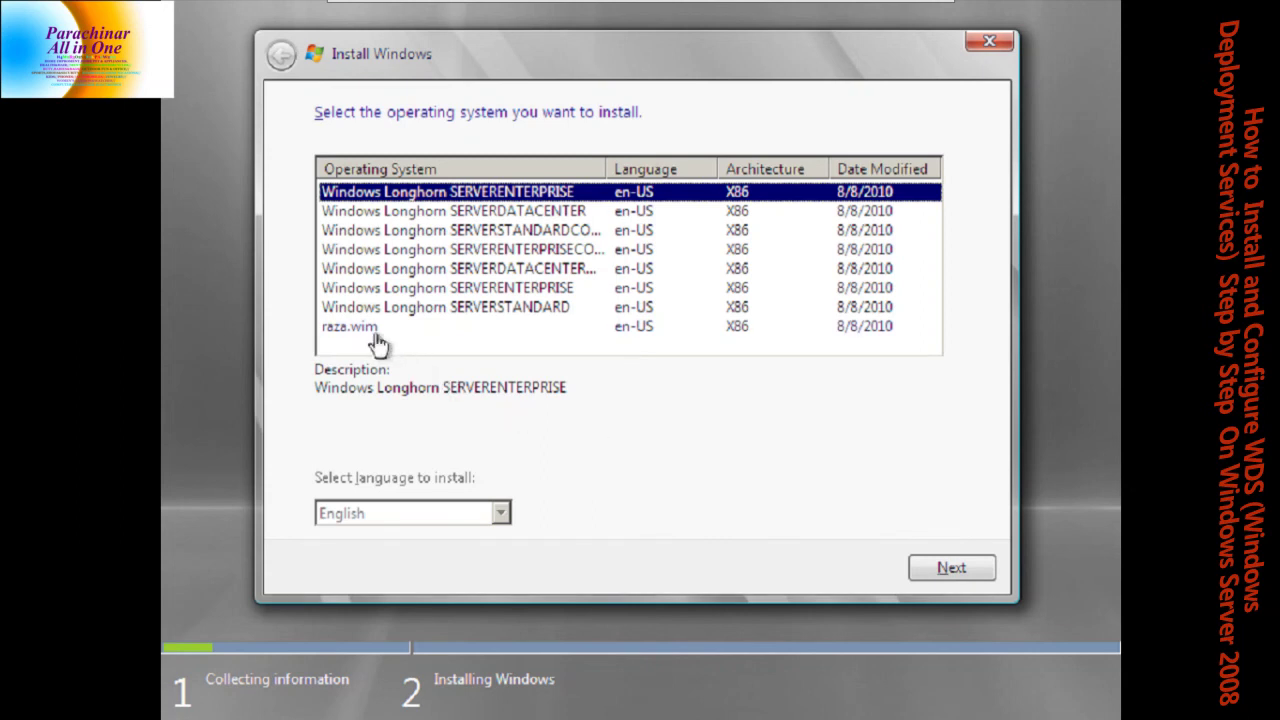
Install raza.wim onto Disk 0's 16 GB unallocated space, then return to the host desktop
click(372, 338)
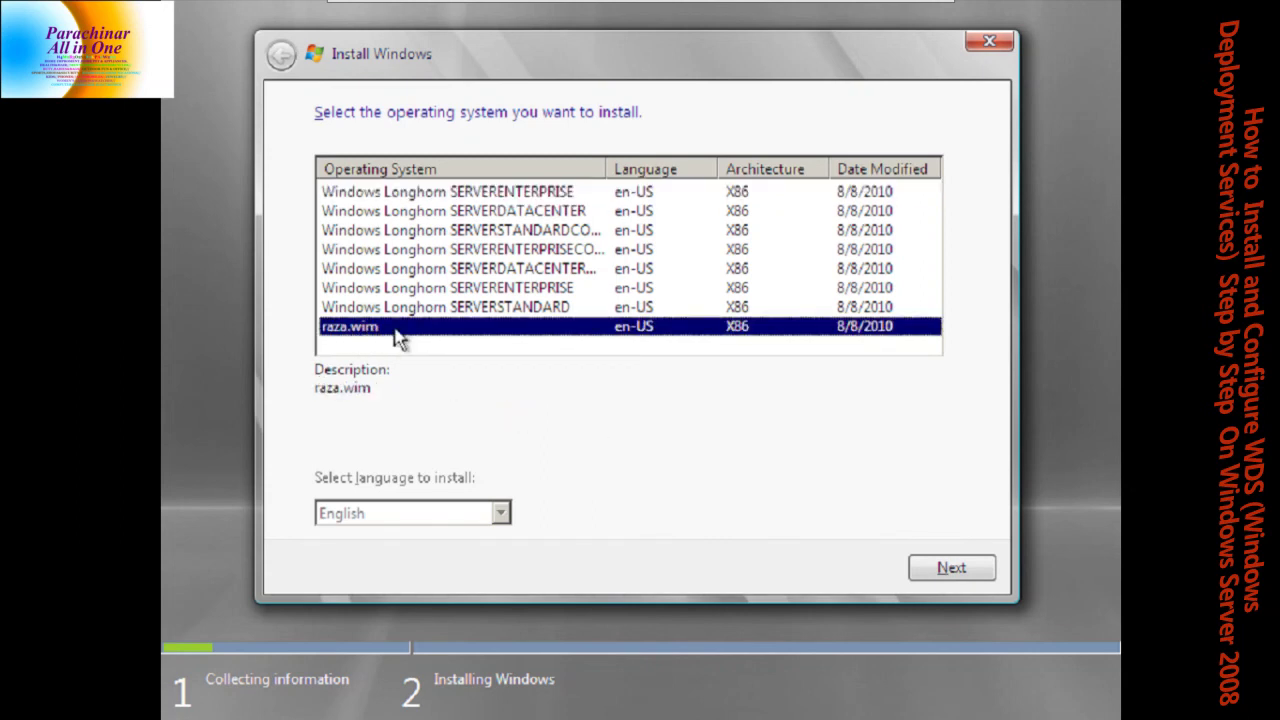
click(962, 572)
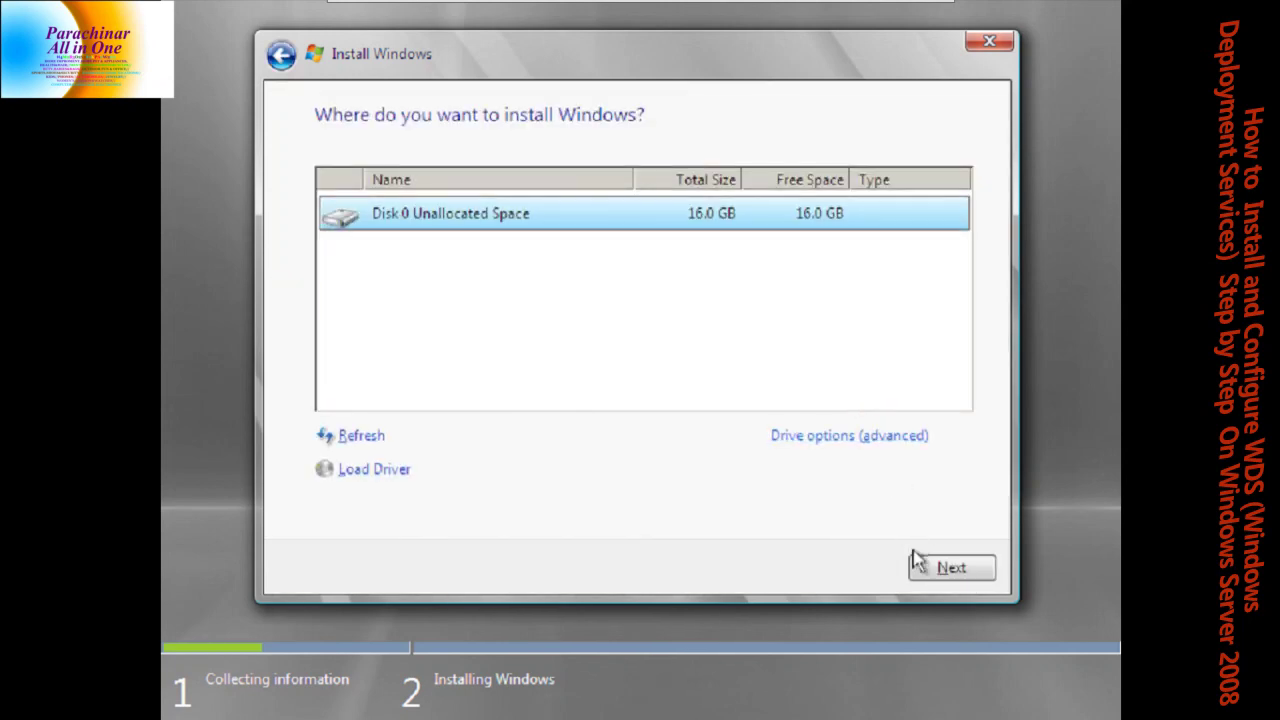
click(922, 568)
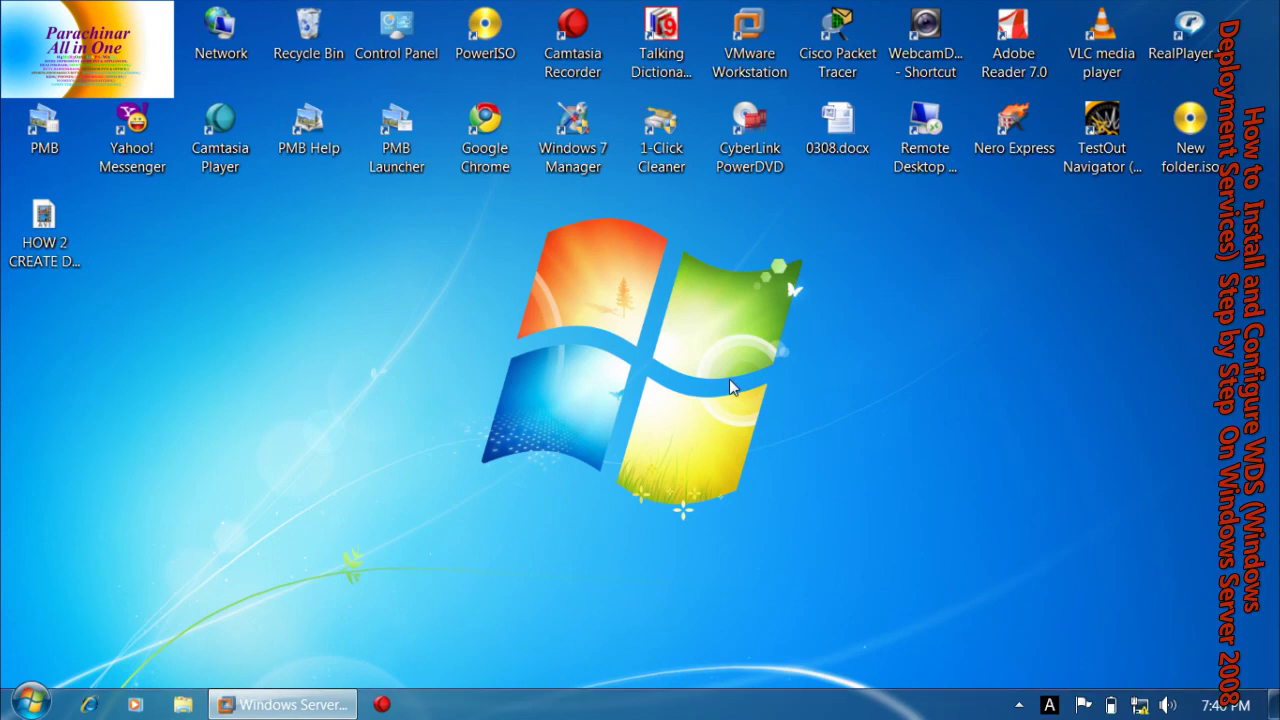
click(1019, 704)
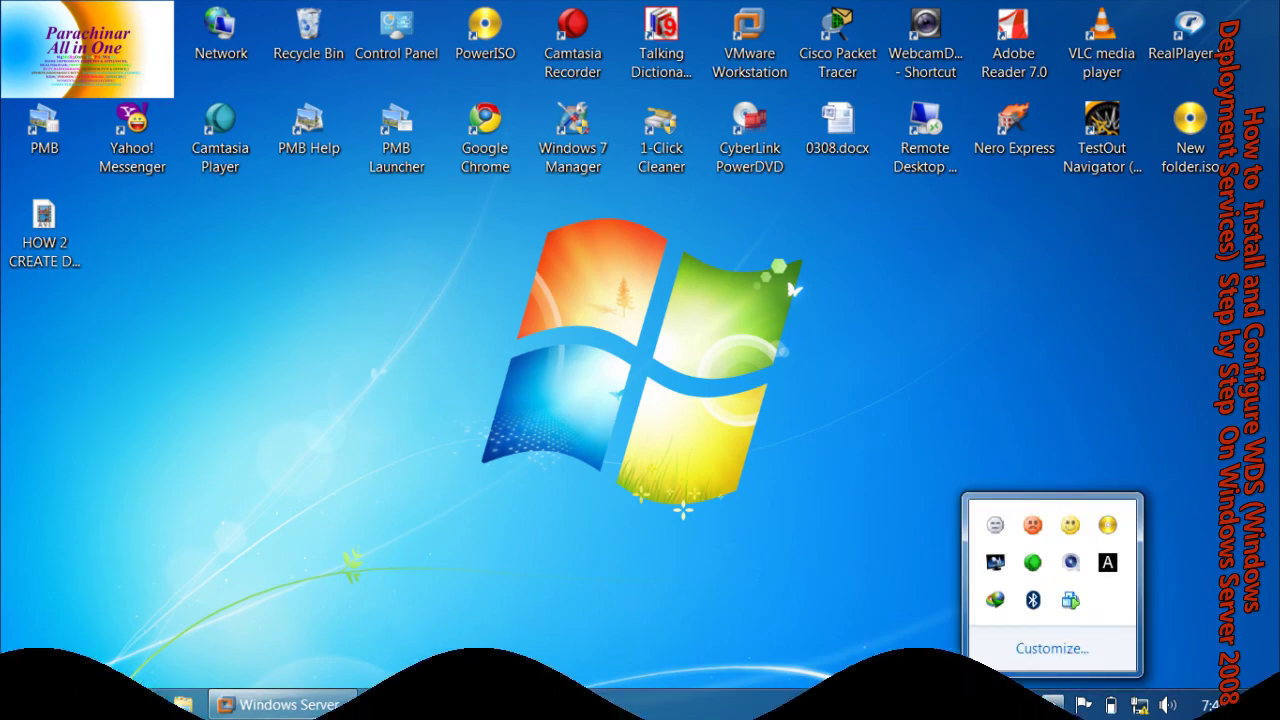